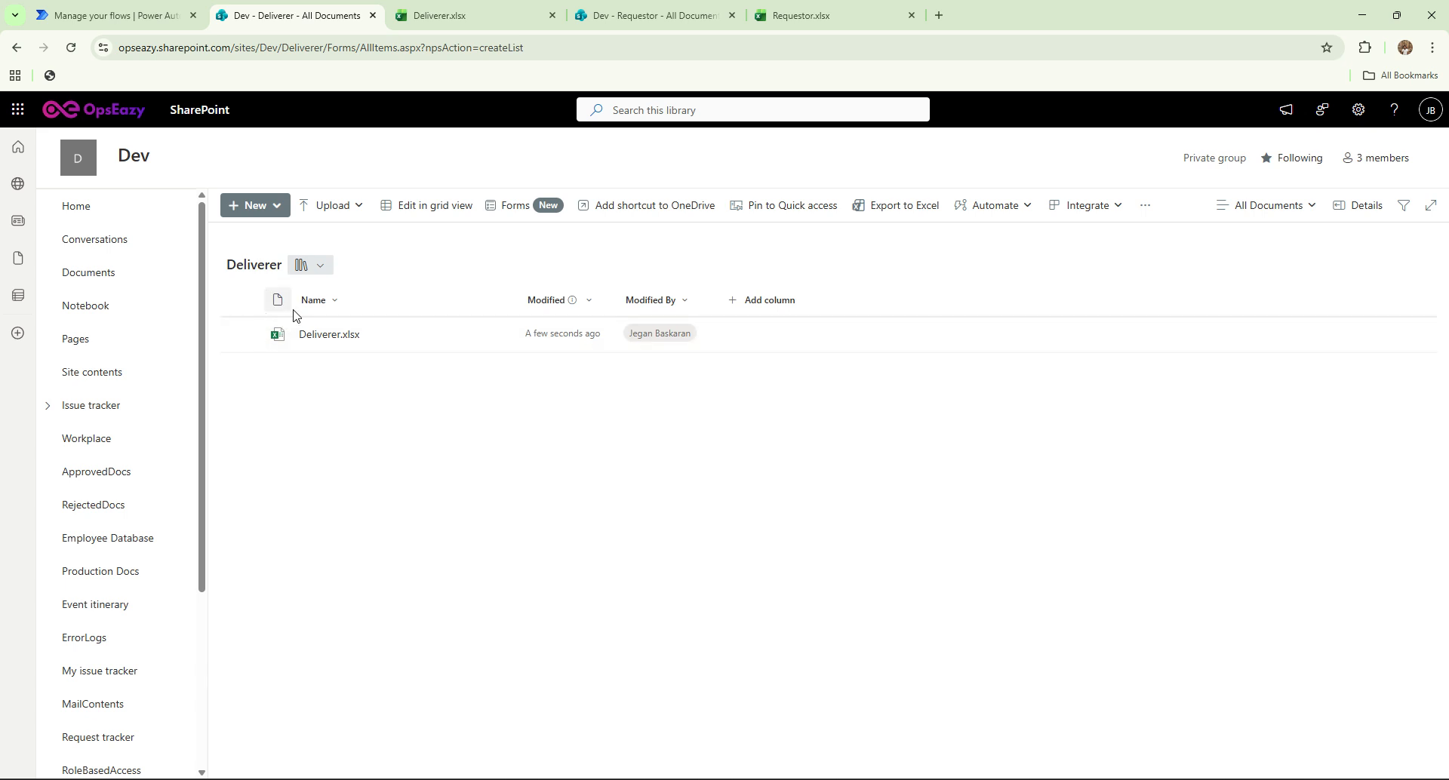
Examine the Requestor library and the Requestor.xlsx and Deliverer.xlsx tables, comparing their columns and the PIM ID values.
{"action": "left_click", "coordinate": [616, 21]}
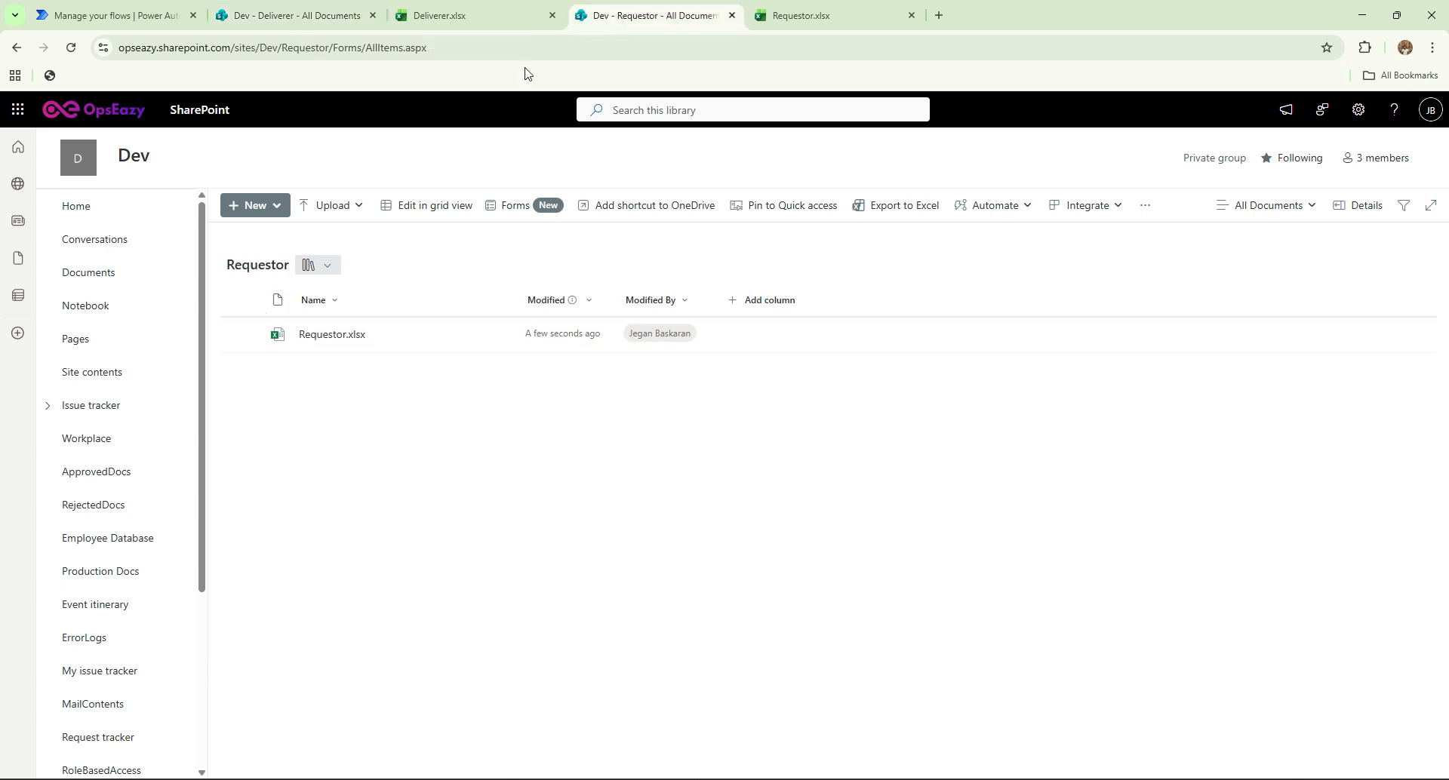
{"action": "left_click", "coordinate": [856, 15]}
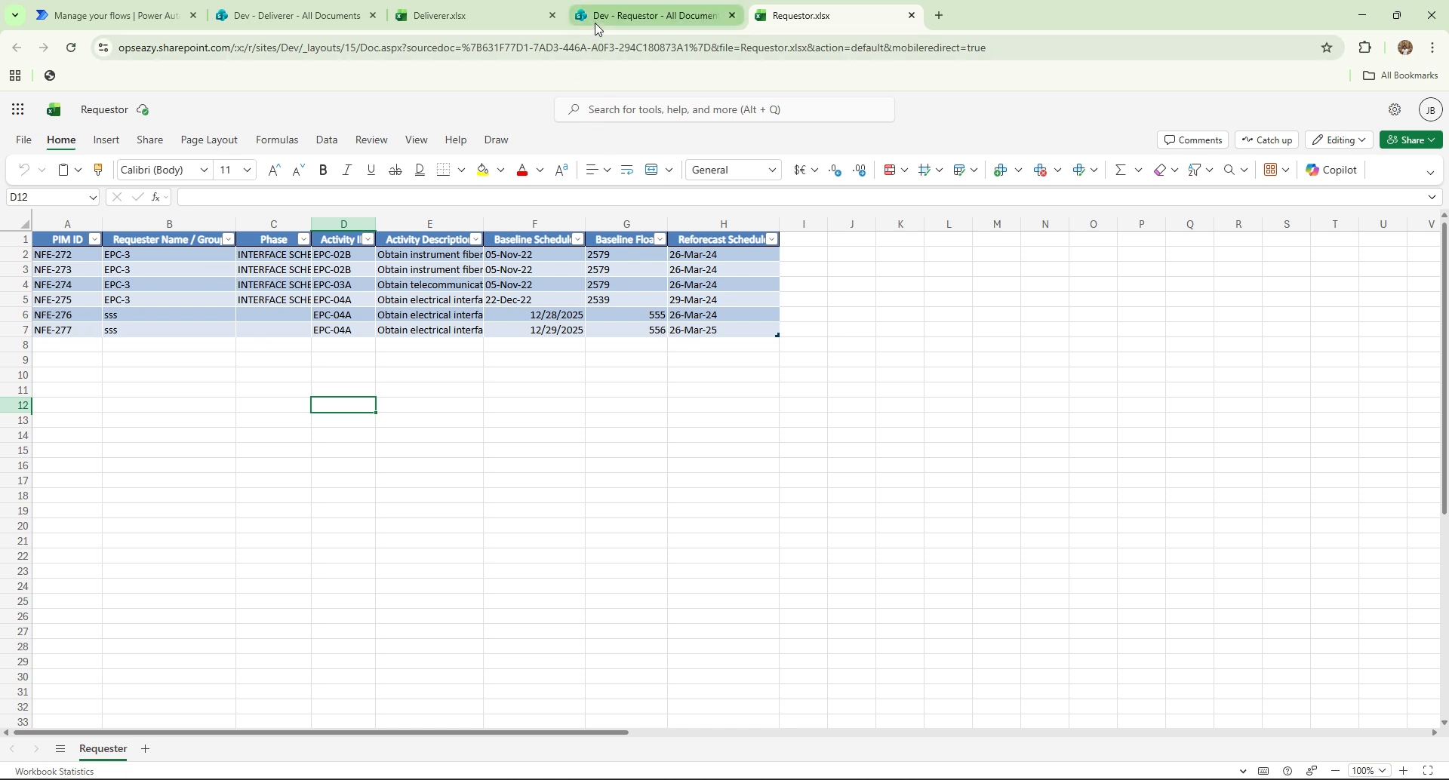
{"action": "left_click", "coordinate": [479, 16]}
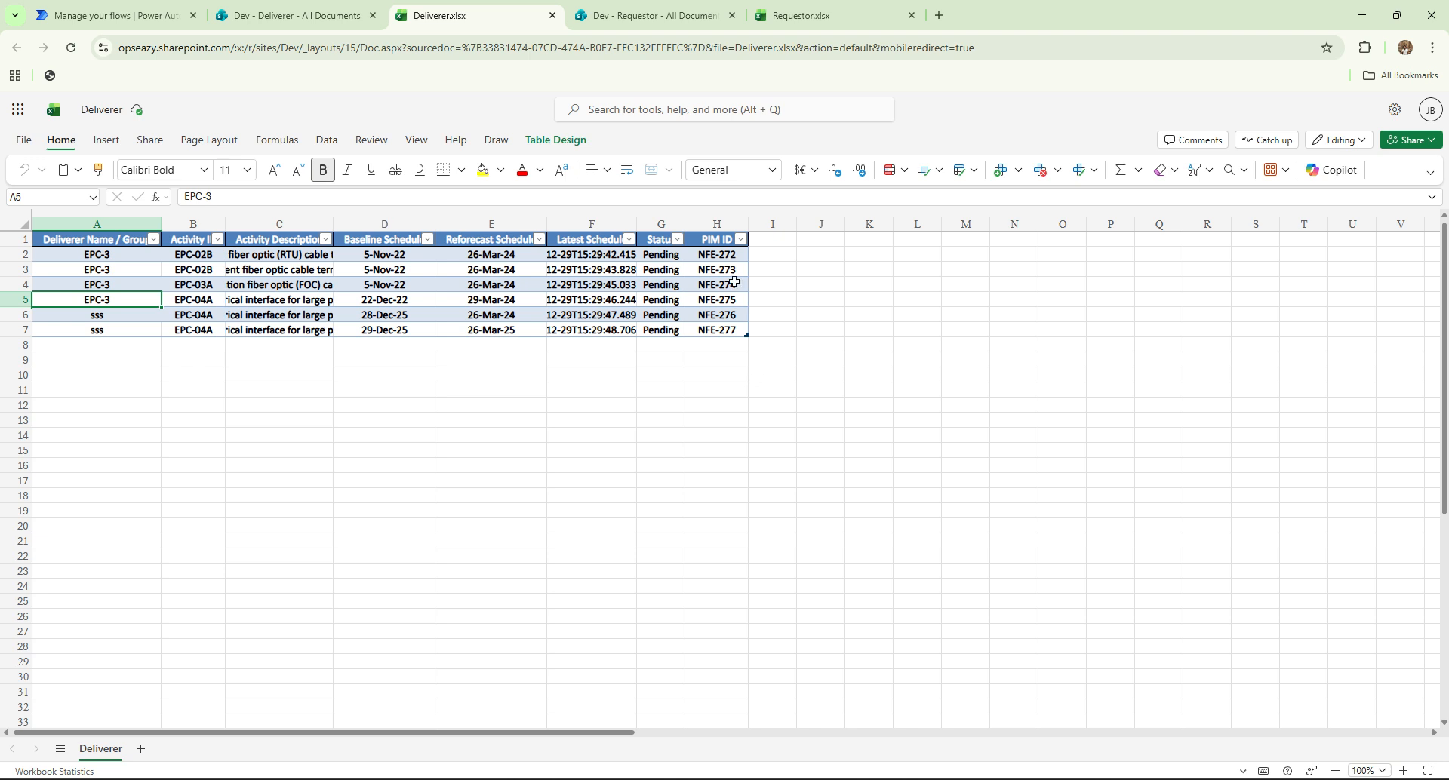
{"action": "left_click_drag", "start_coordinate": [727, 255], "coordinate": [732, 335]}
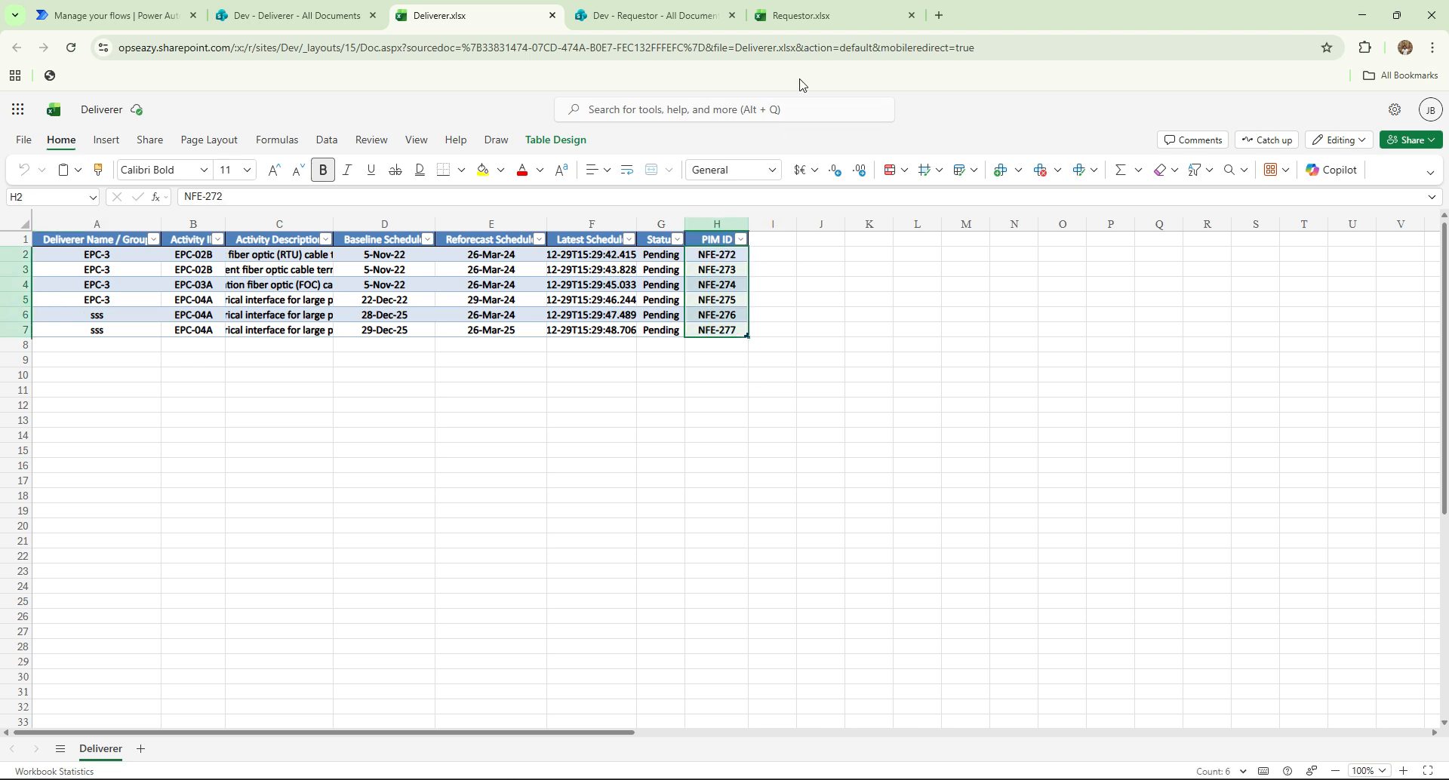
{"action": "left_click", "coordinate": [802, 15]}
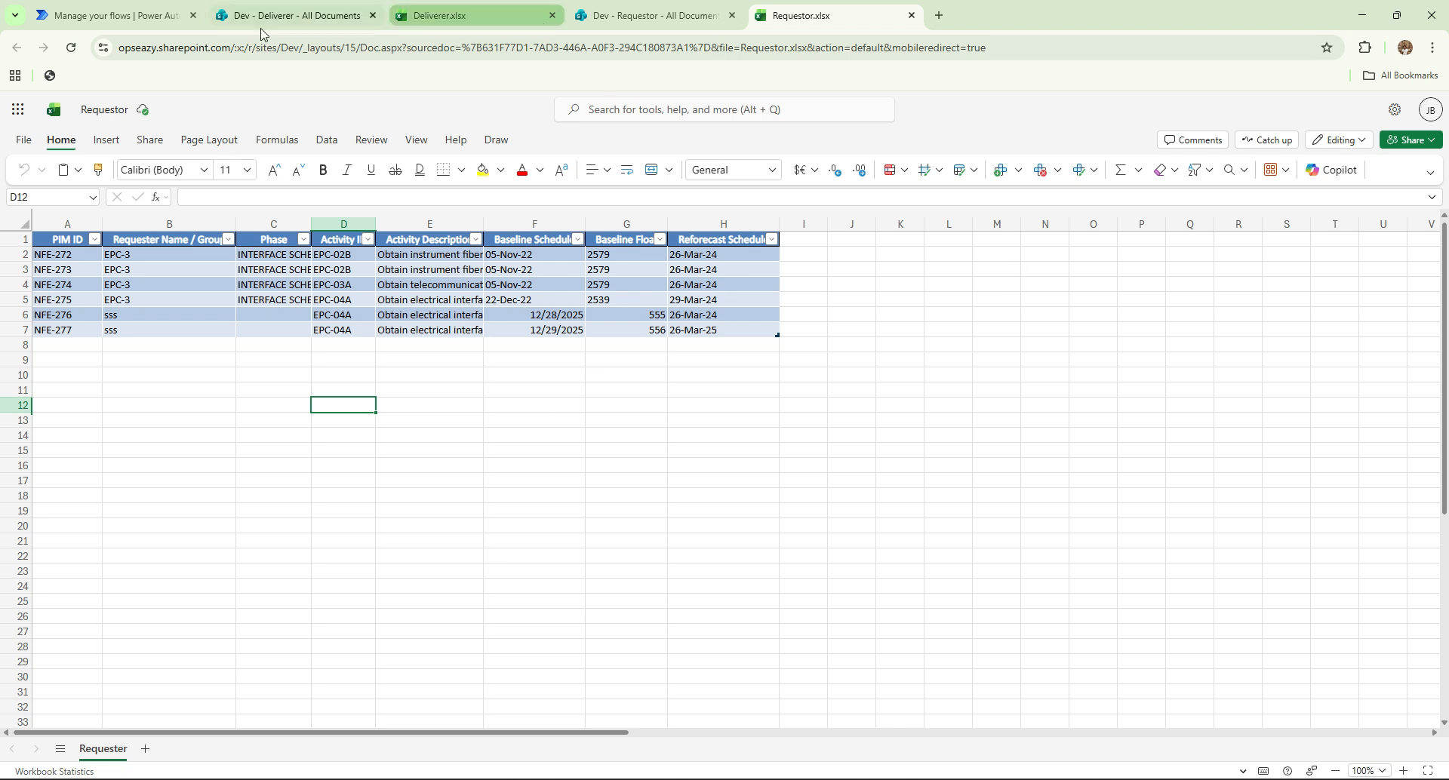
Switch to Power Automate and create an instant cloud flow named ExcelSync with the Manually trigger a flow trigger.
{"action": "left_click", "coordinate": [172, 15]}
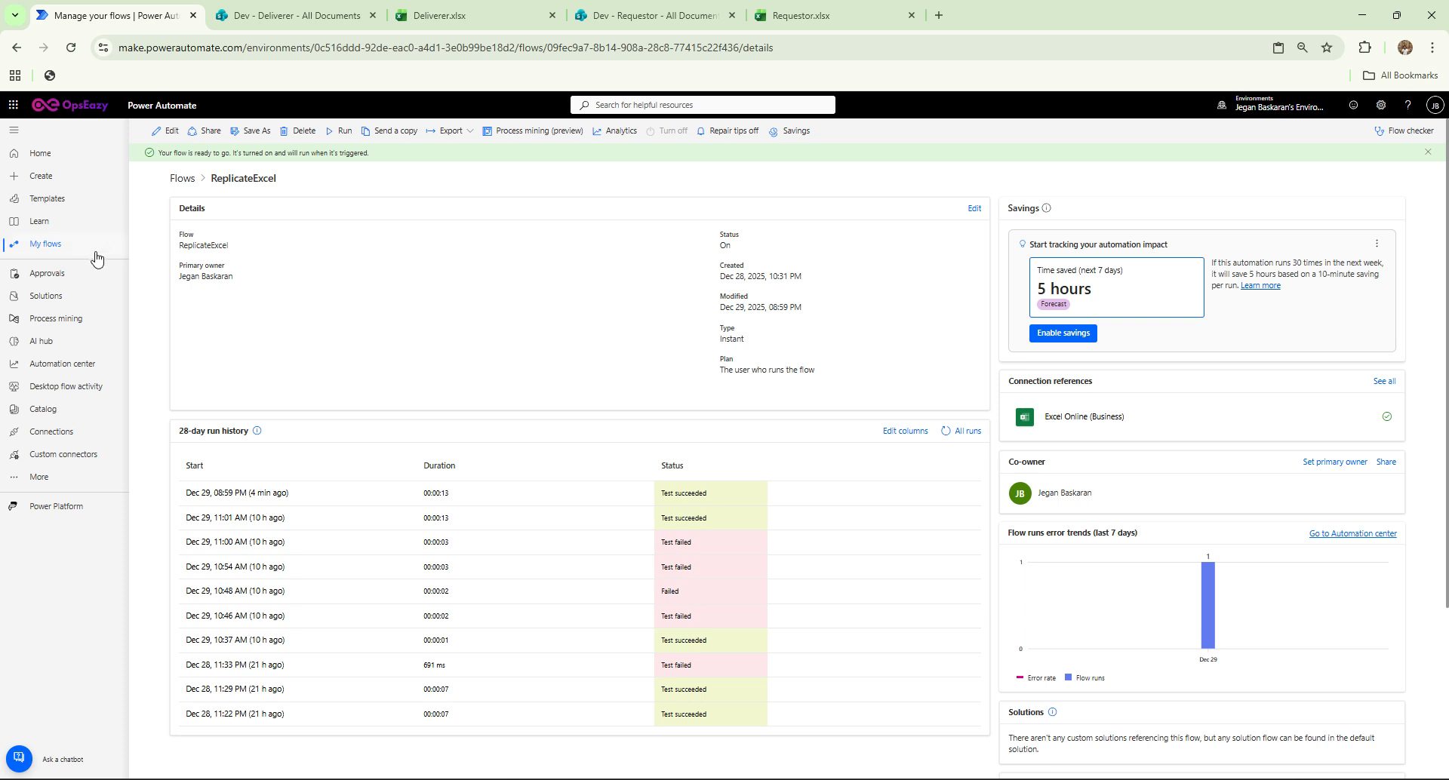
{"action": "left_click", "coordinate": [55, 247]}
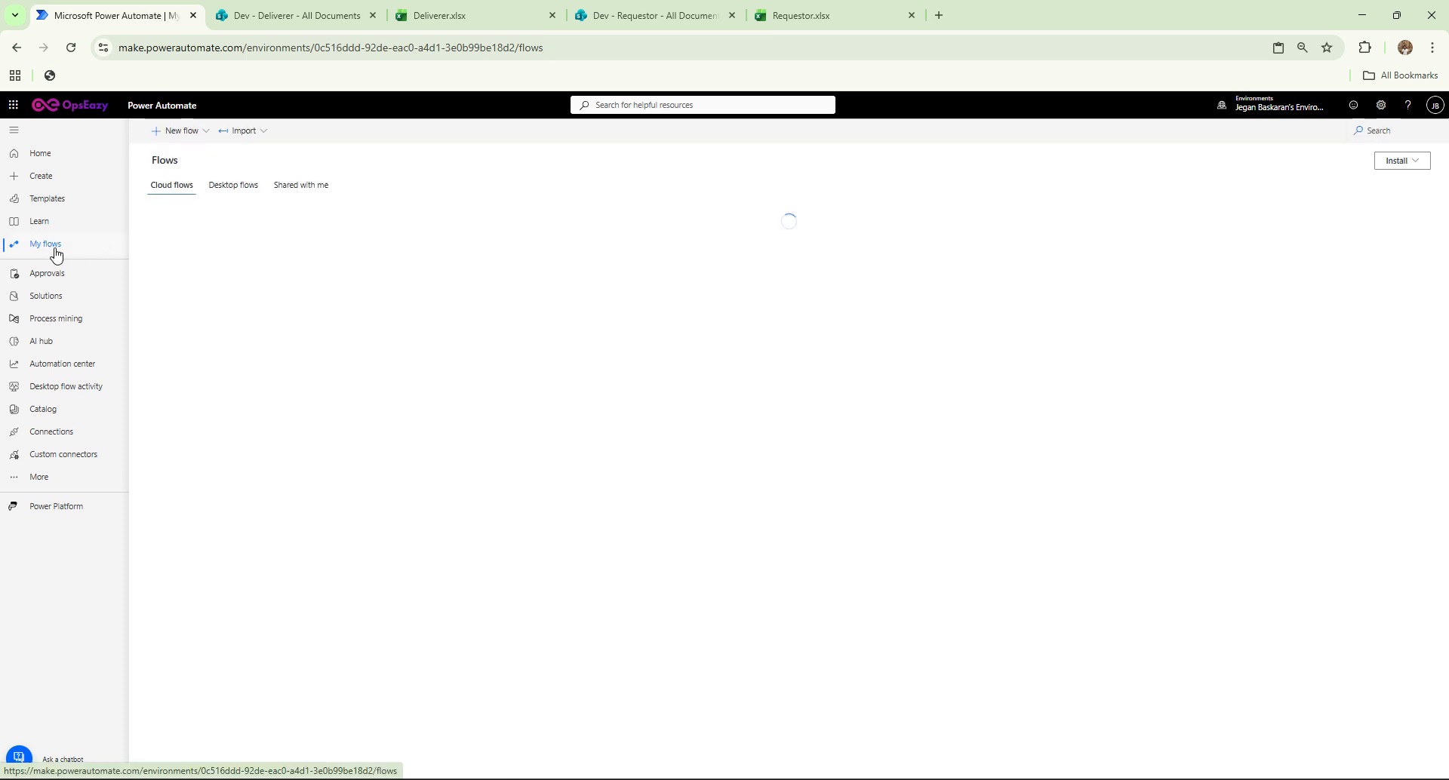
{"action": "left_click", "coordinate": [185, 136]}
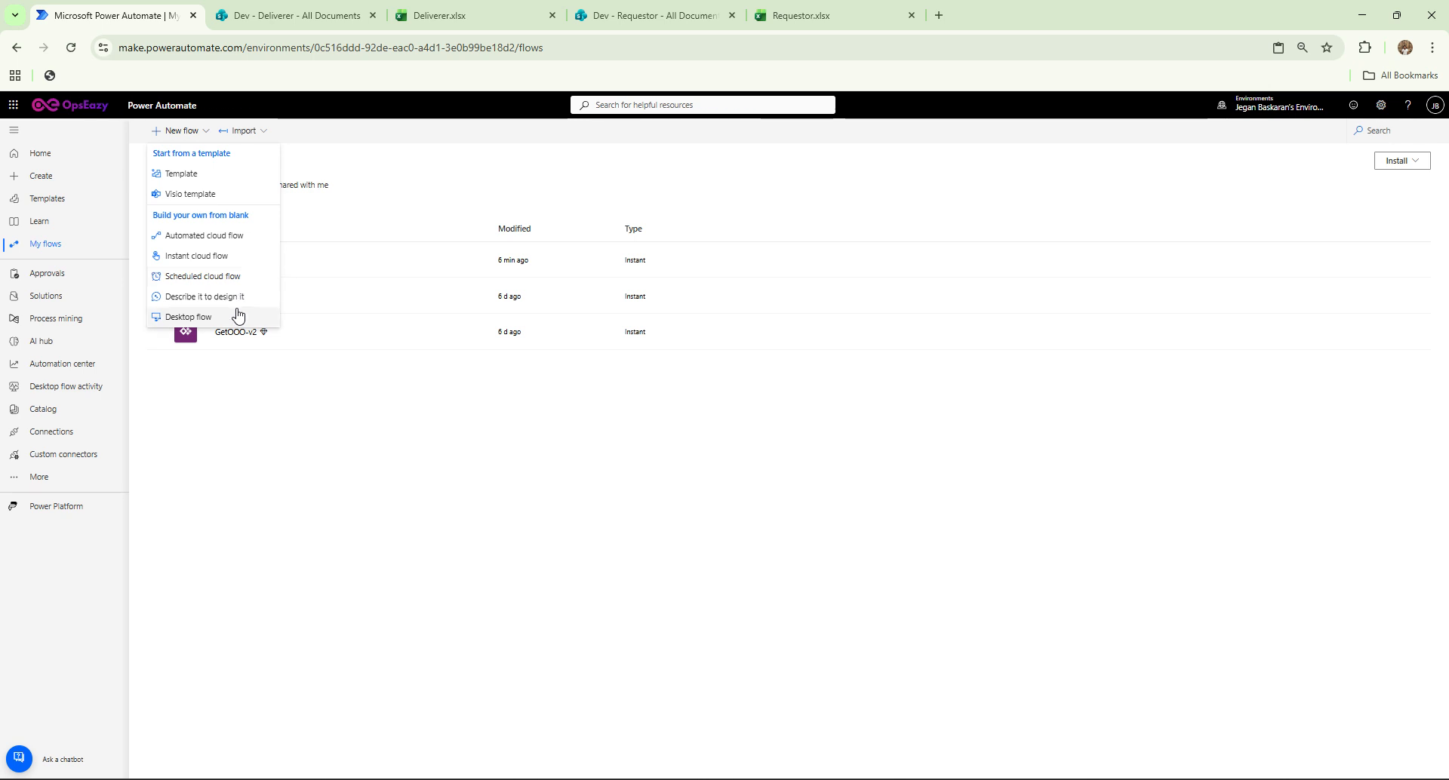
{"action": "left_click", "coordinate": [197, 257]}
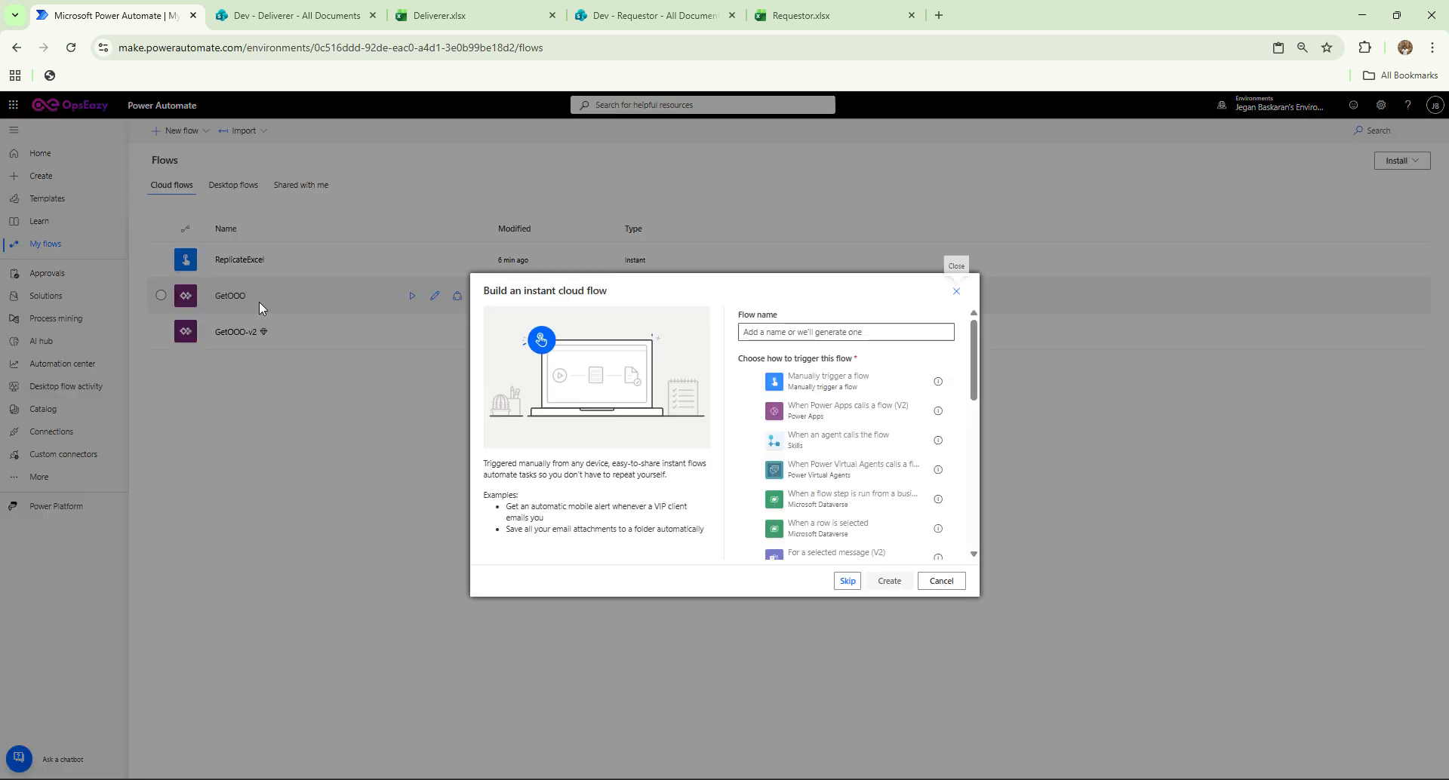
{"action": "left_click", "coordinate": [787, 333]}
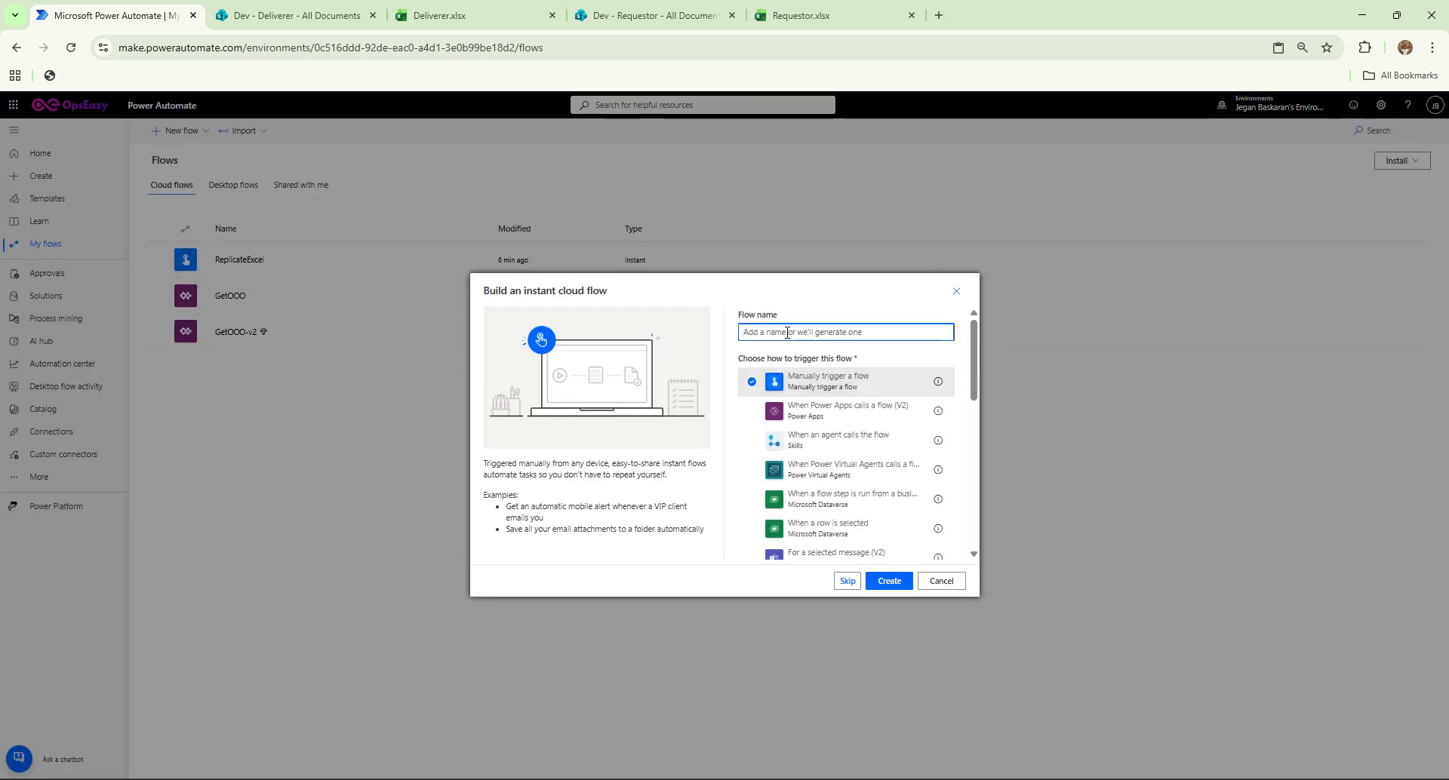
{"action": "type", "text": "ExcelSync"}
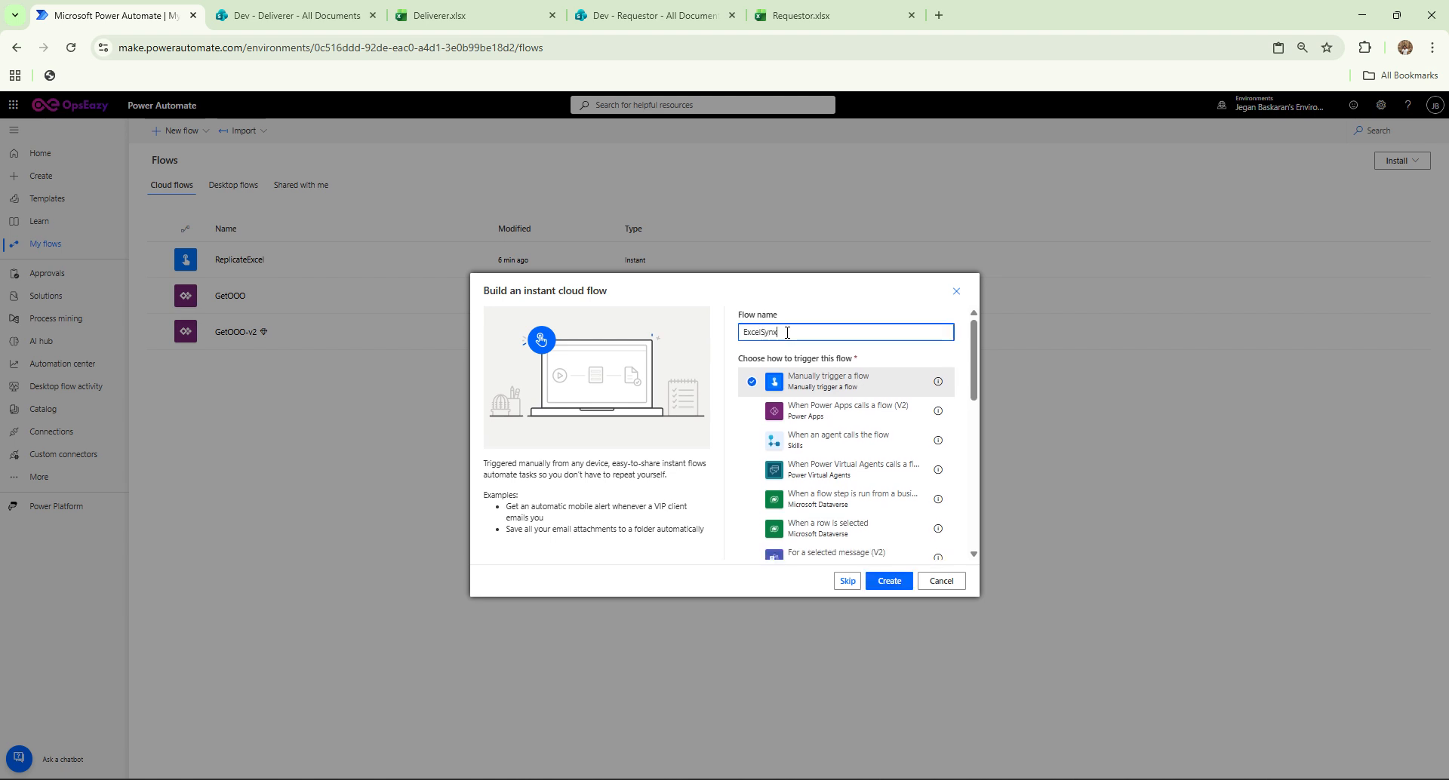
{"action": "left_click", "coordinate": [884, 581]}
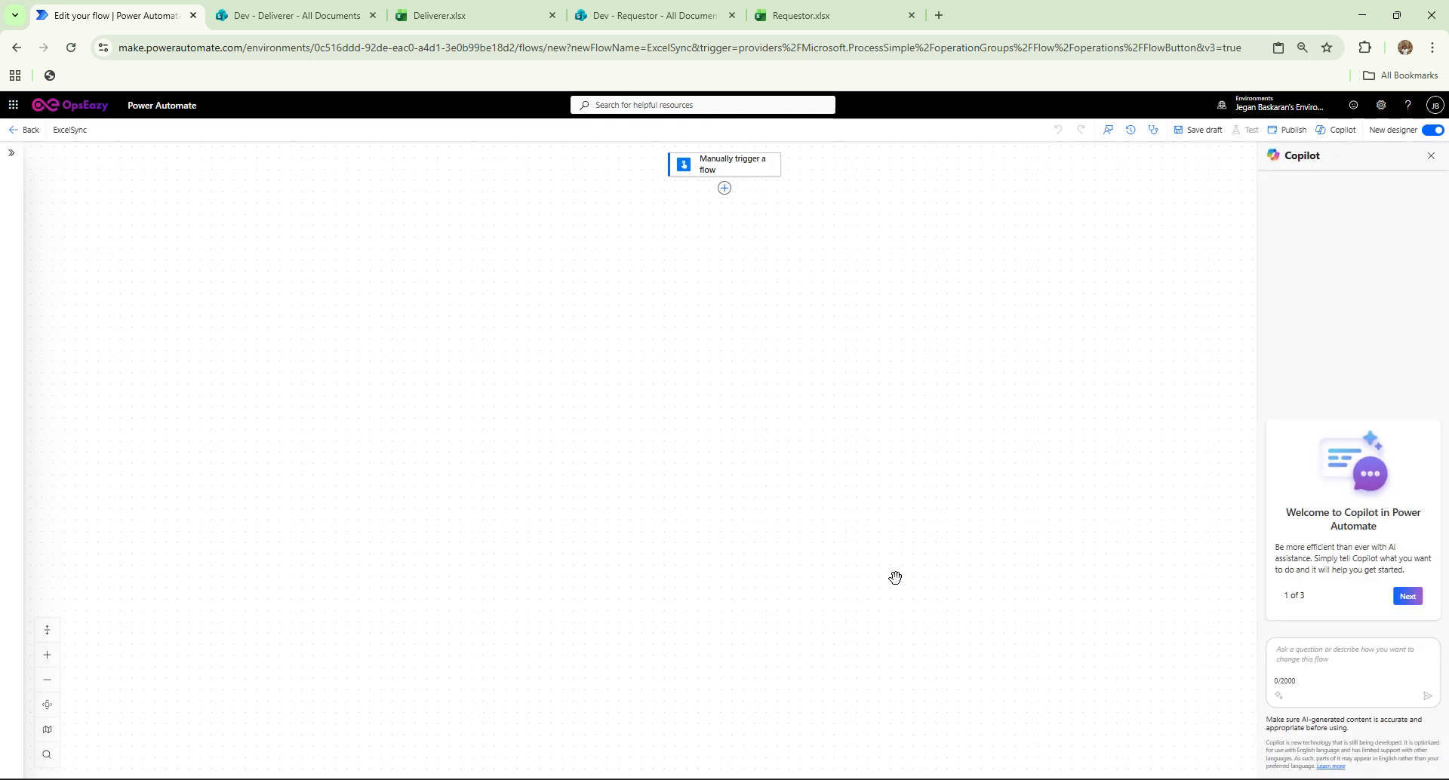
Add the Excel Online (Business) action List rows present in a table after the manual trigger.
{"action": "left_click", "coordinate": [724, 188]}
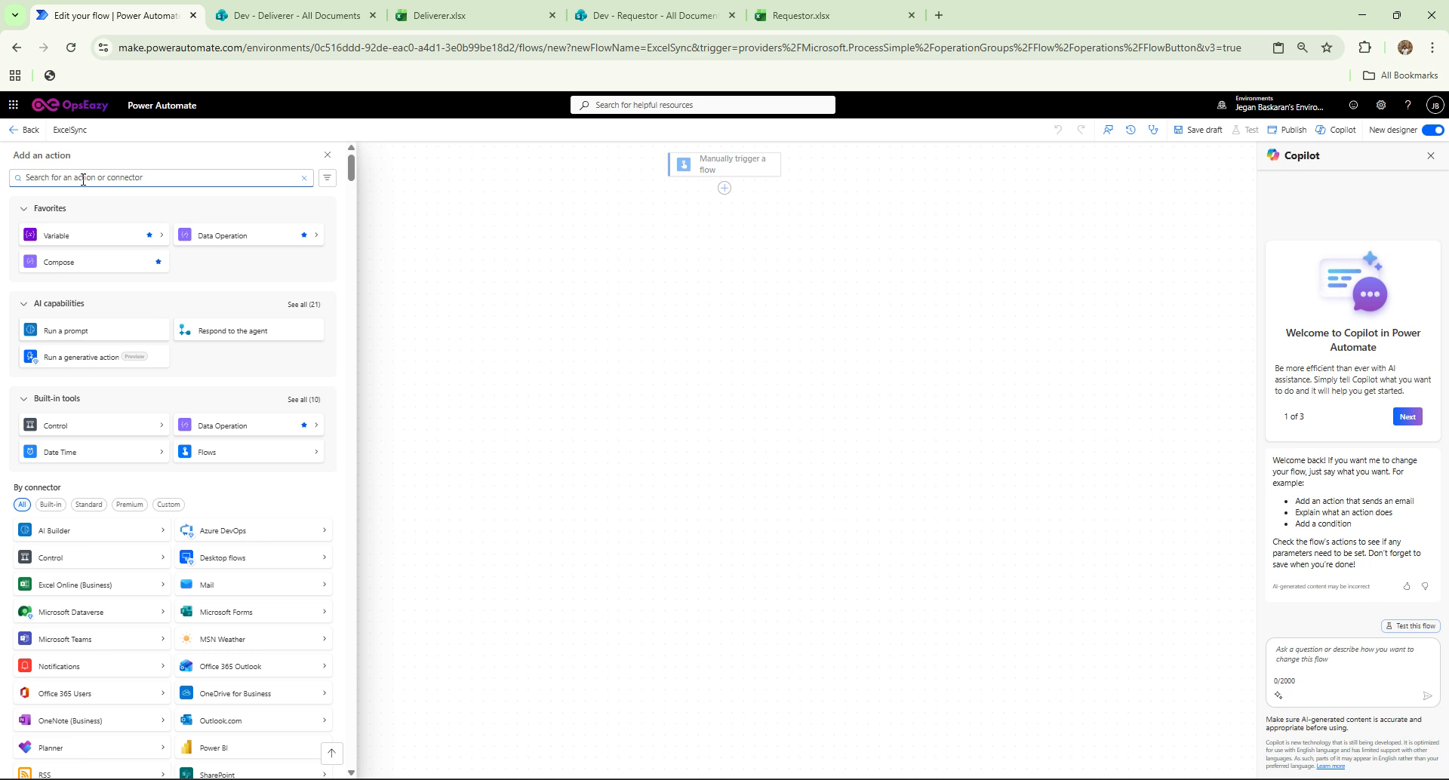
{"action": "type", "text": "list rows"}
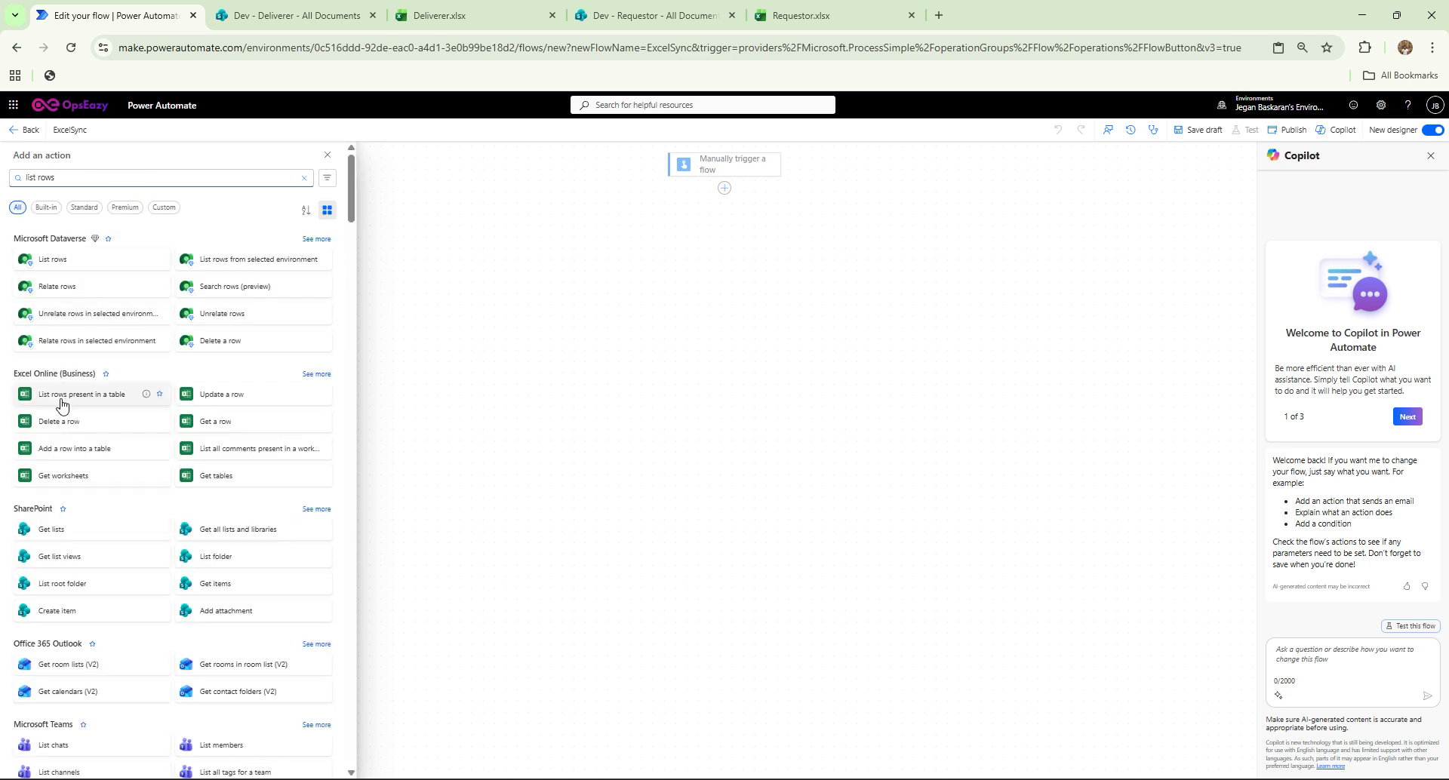
{"action": "left_click", "coordinate": [60, 404]}
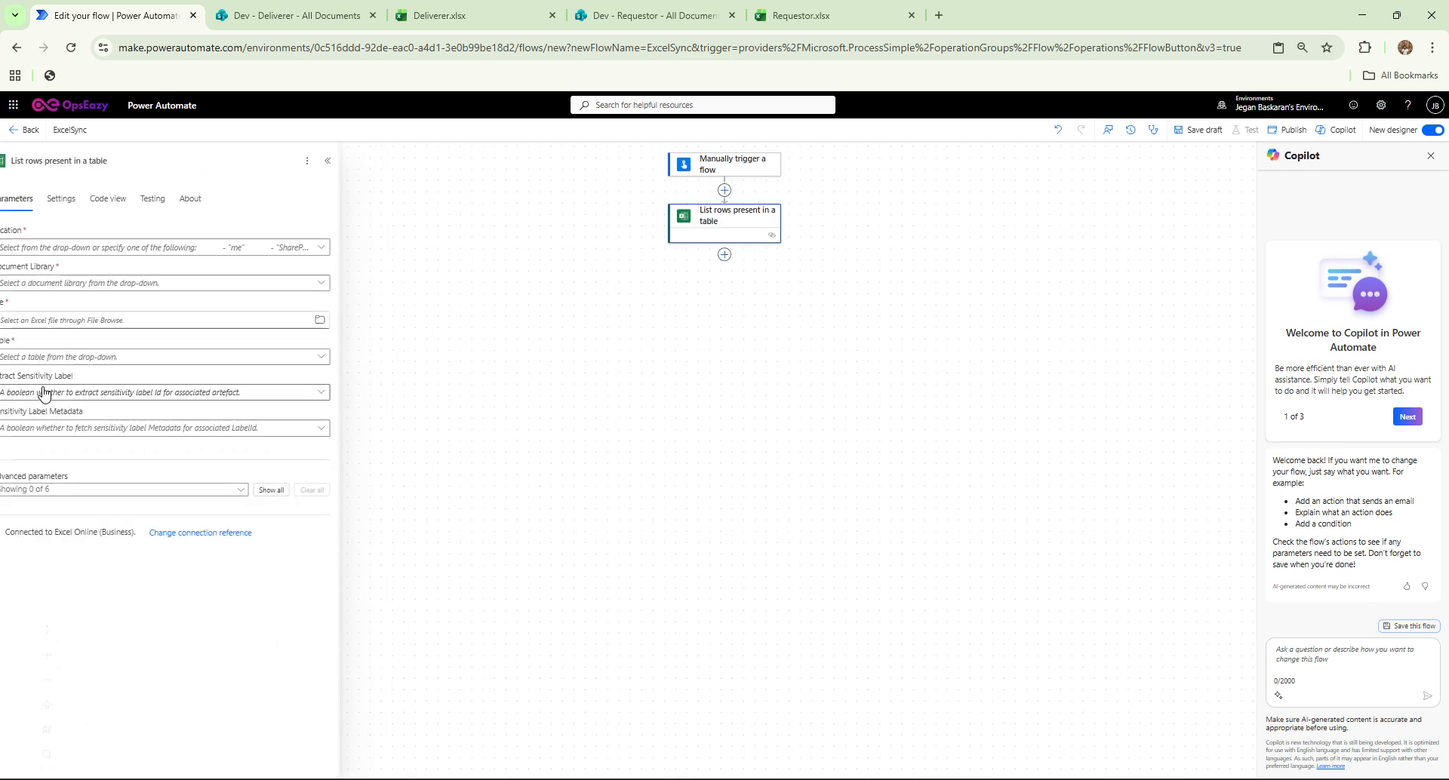
Point the list rows action to SharePoint Site - Dev, library Requestor, file Requestor.xlsx and table Requestortable.
{"action": "left_click", "coordinate": [50, 254]}
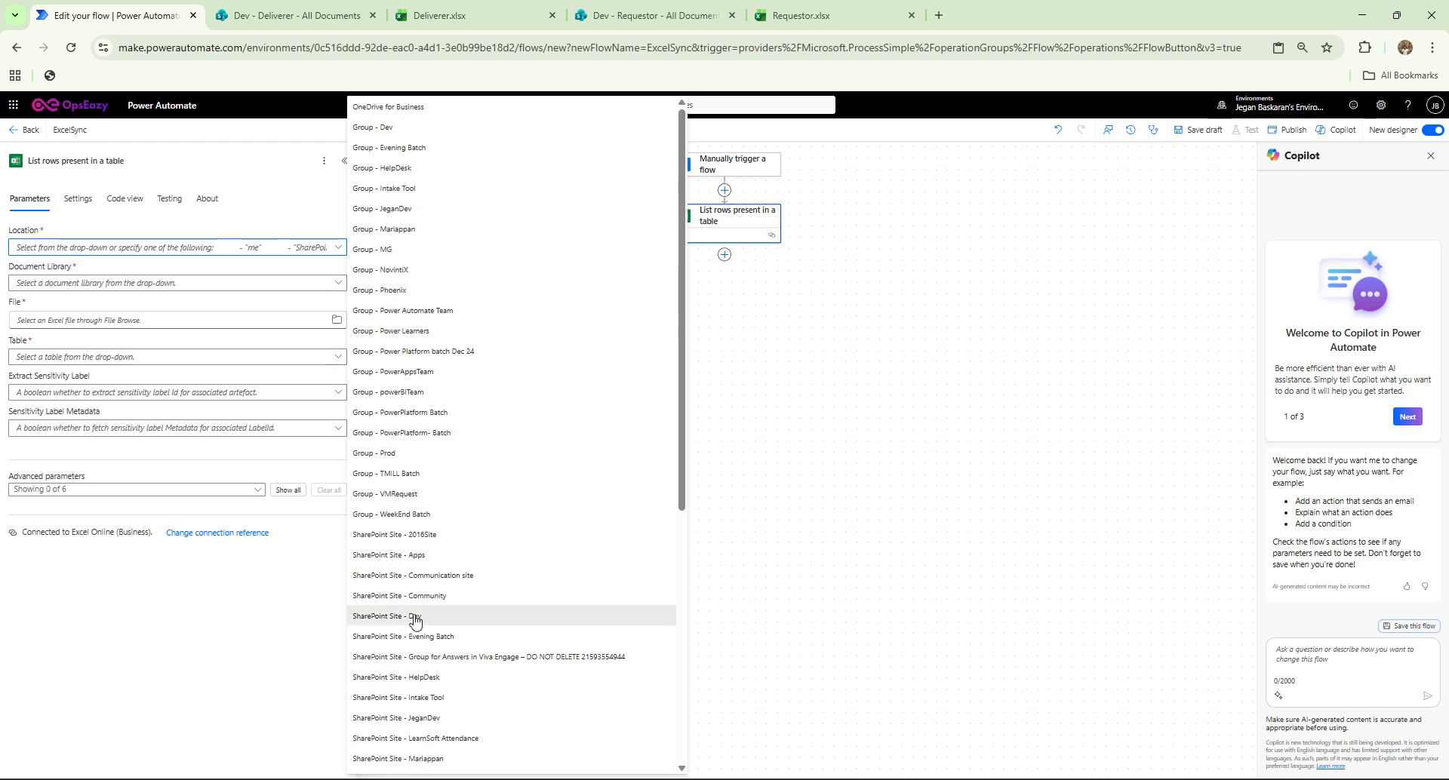
{"action": "left_click", "coordinate": [390, 617]}
{"action": "left_click", "coordinate": [204, 284]}
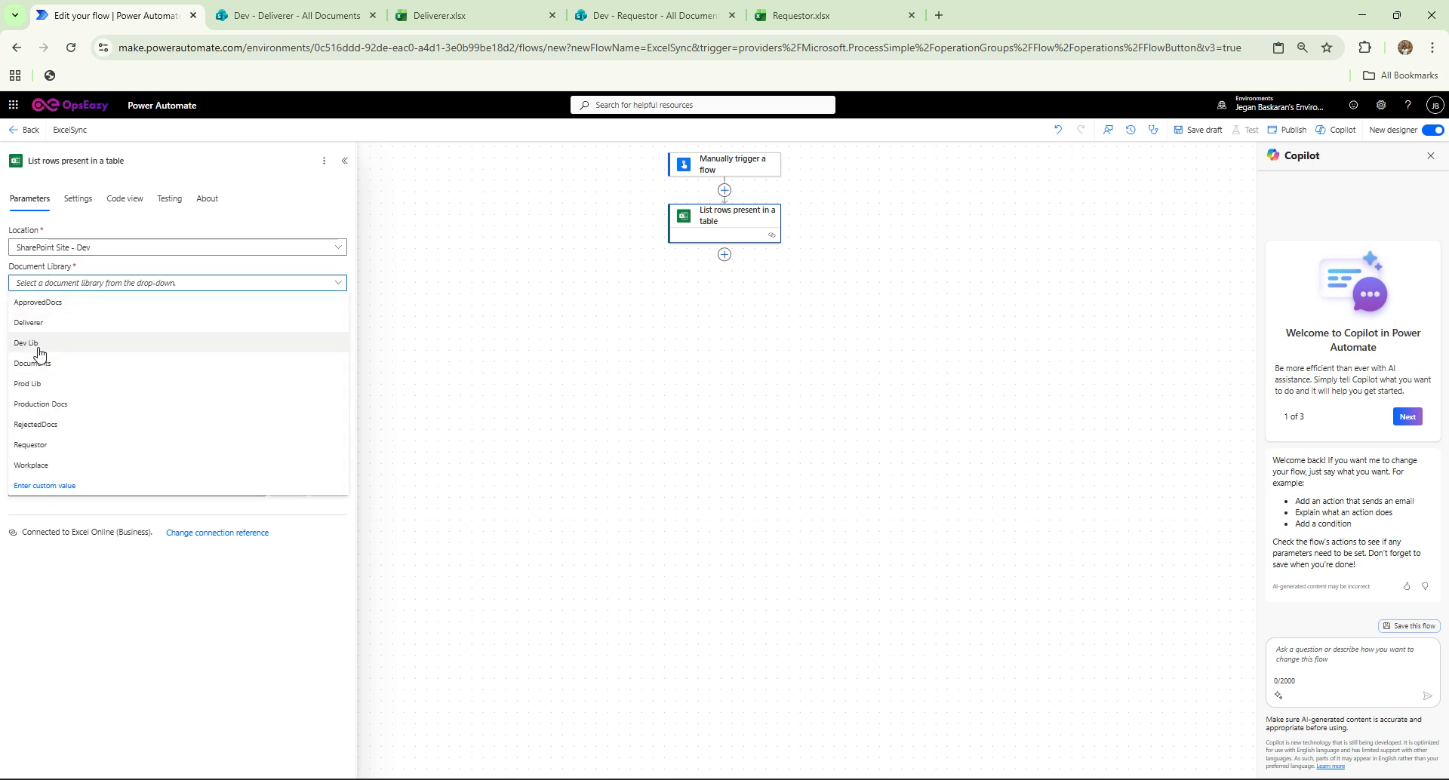
{"action": "left_click", "coordinate": [33, 451]}
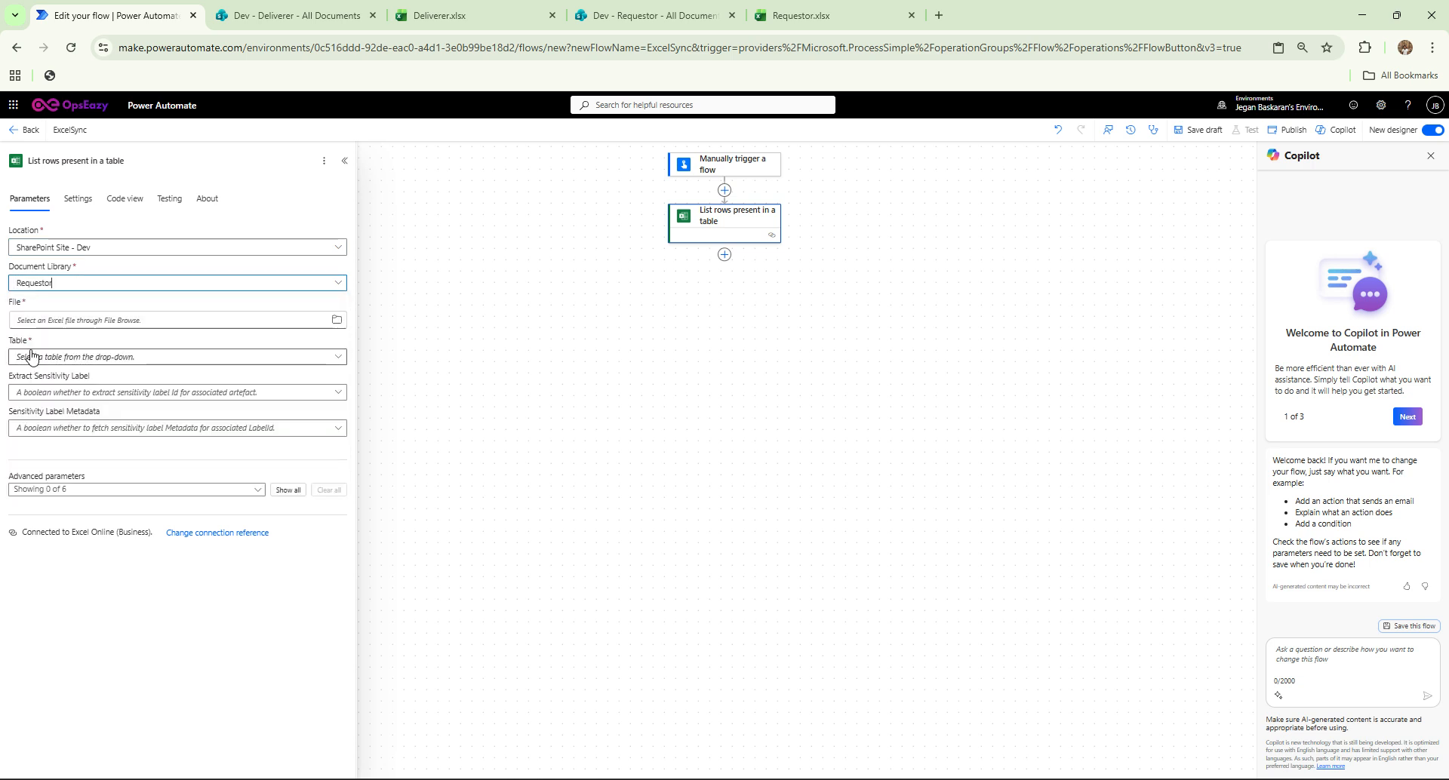
{"action": "left_click", "coordinate": [336, 321]}
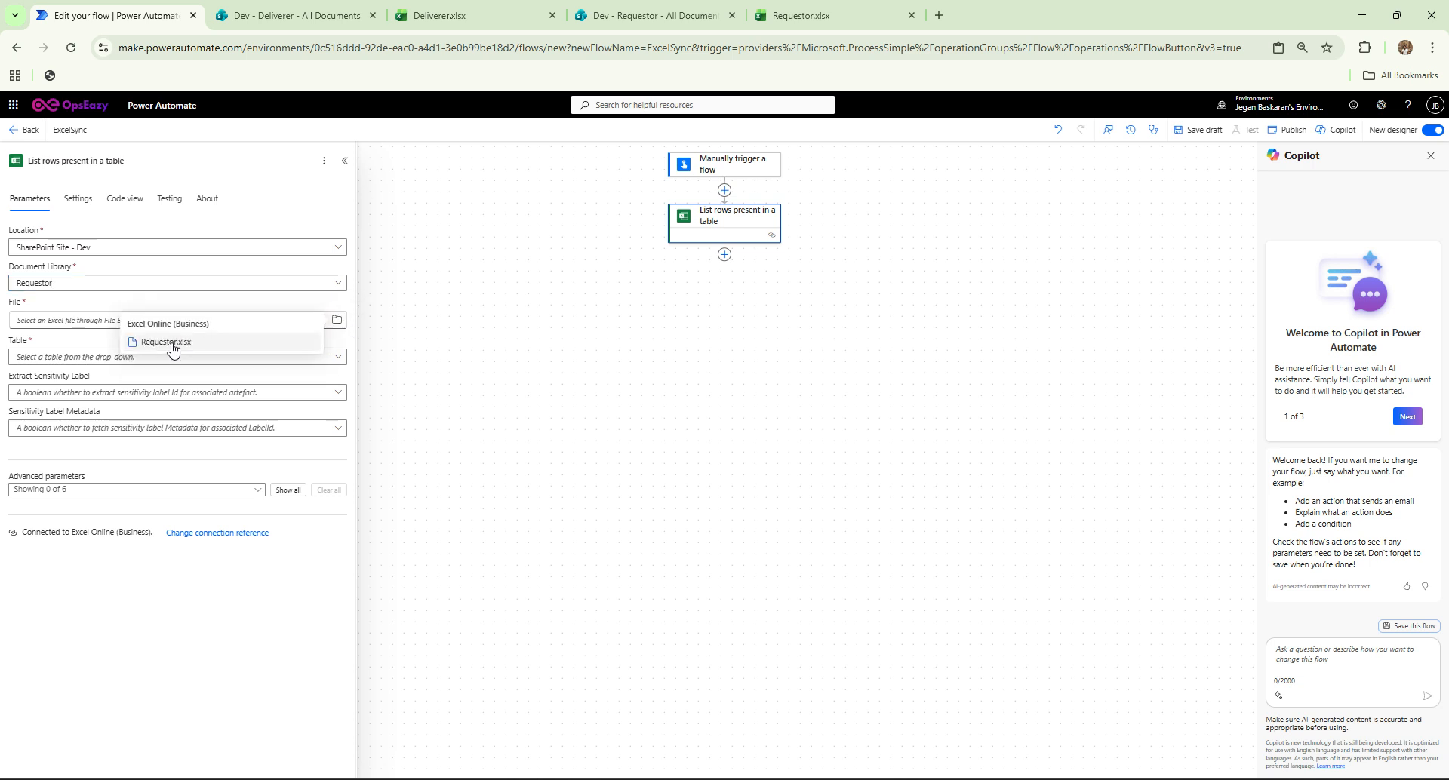
{"action": "left_click", "coordinate": [169, 346]}
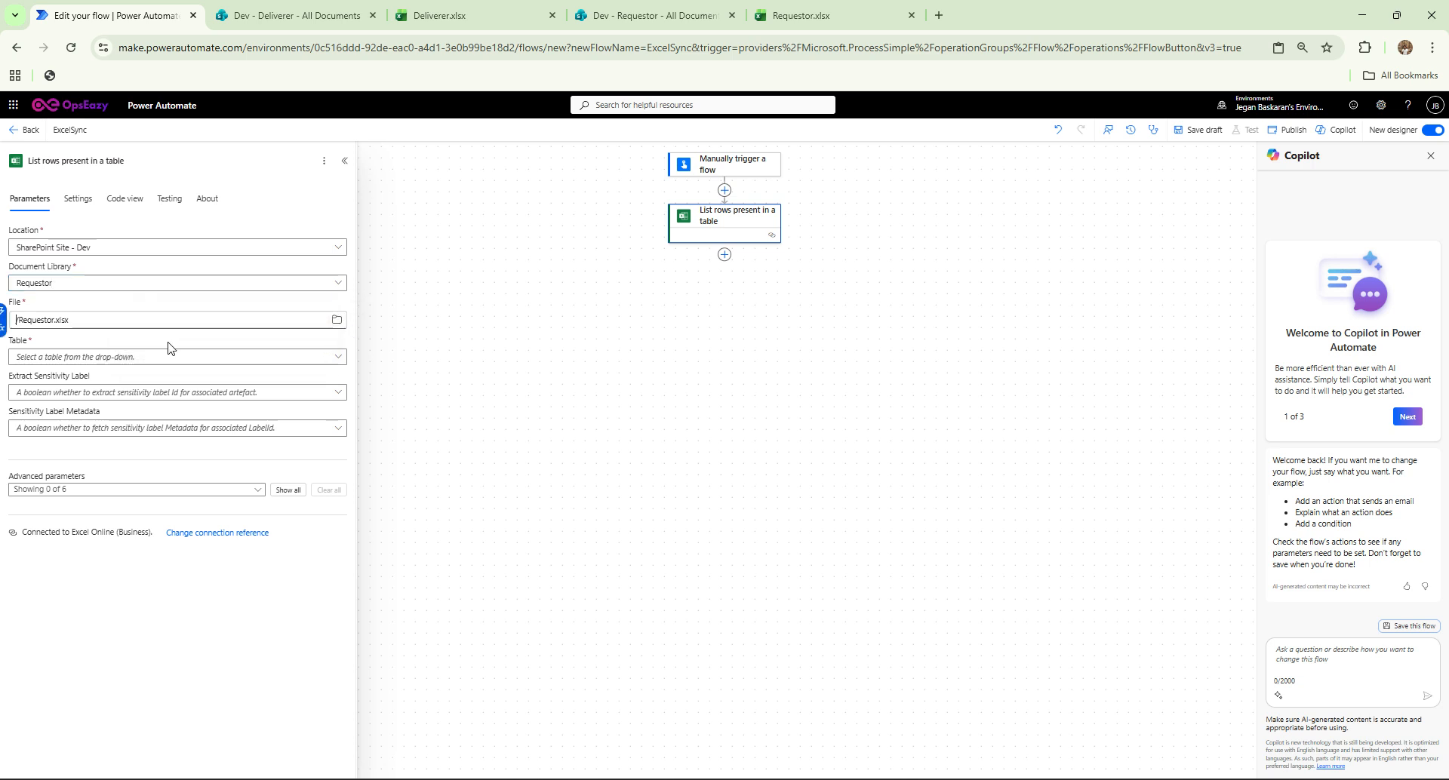
{"action": "left_click", "coordinate": [39, 359]}
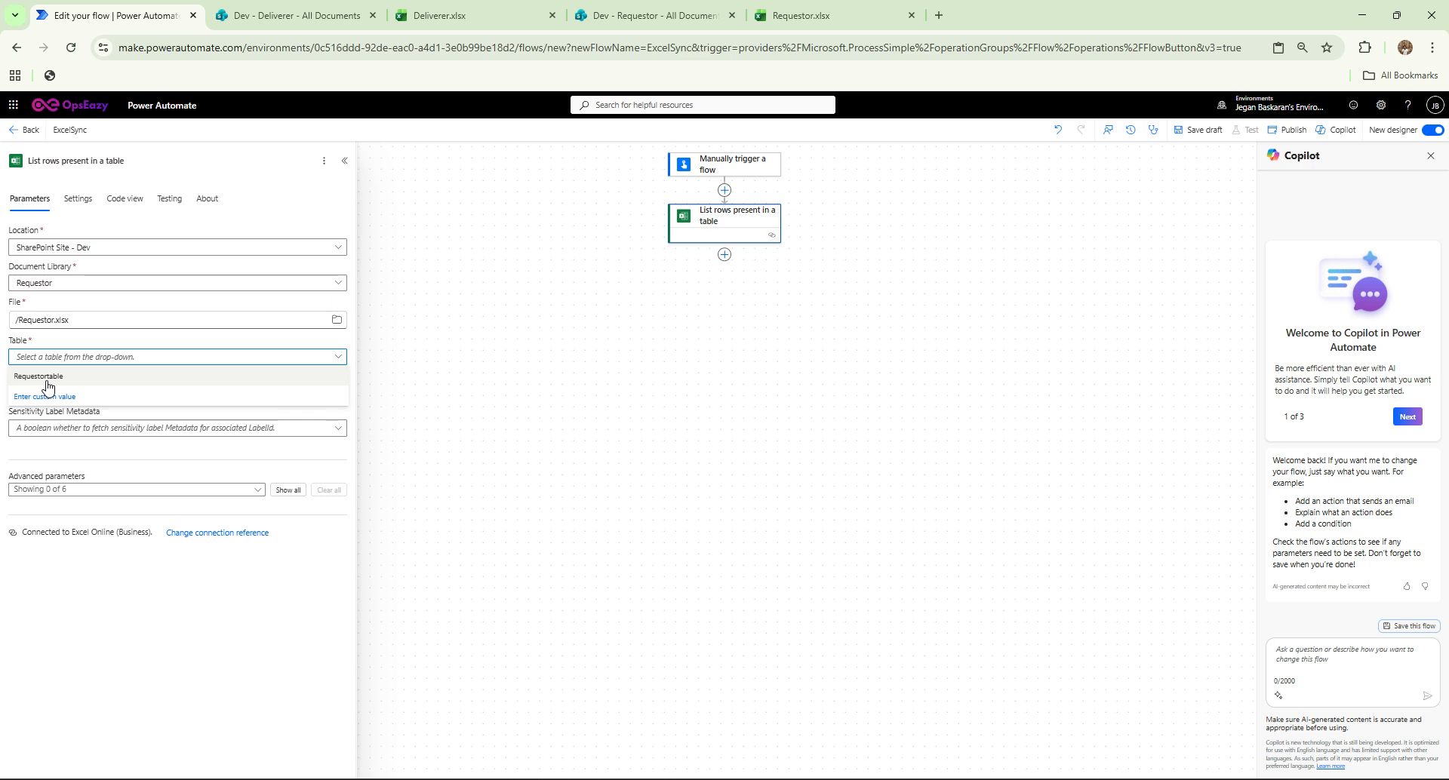
{"action": "left_click", "coordinate": [47, 378]}
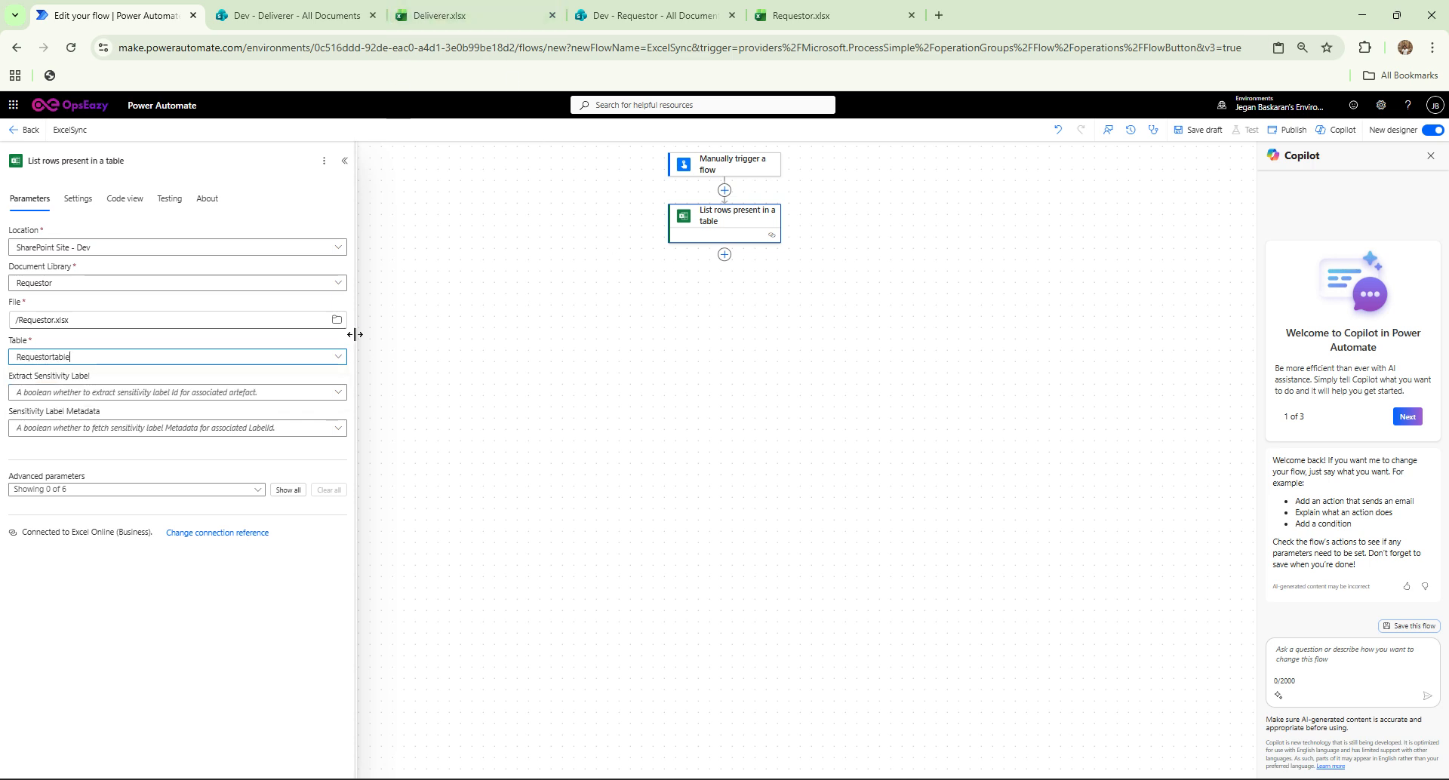
Check the table names in the Requestor and Deliverer workbooks and look at the Deliverer library.
{"action": "left_click", "coordinate": [448, 15]}
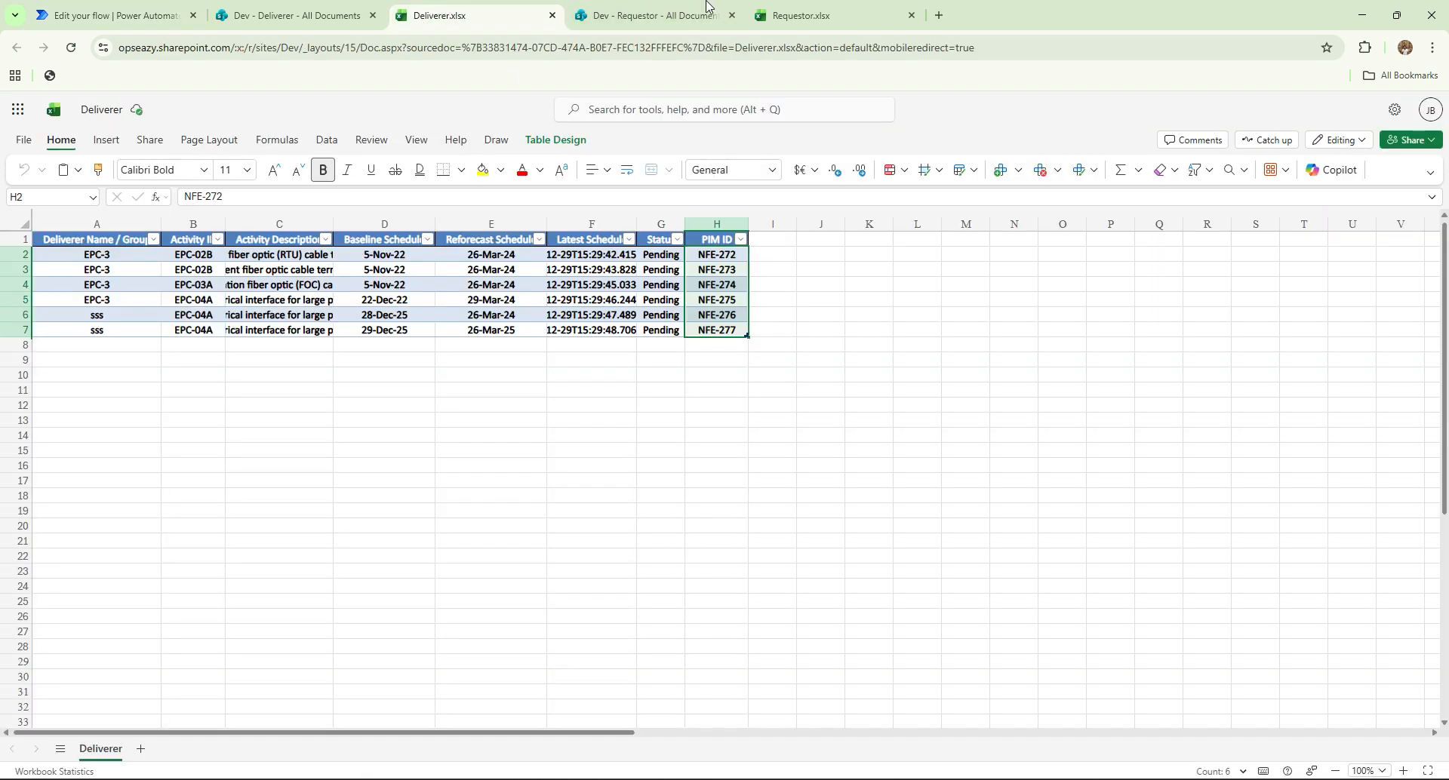
{"action": "left_click", "coordinate": [831, 15]}
{"action": "left_click", "coordinate": [335, 301]}
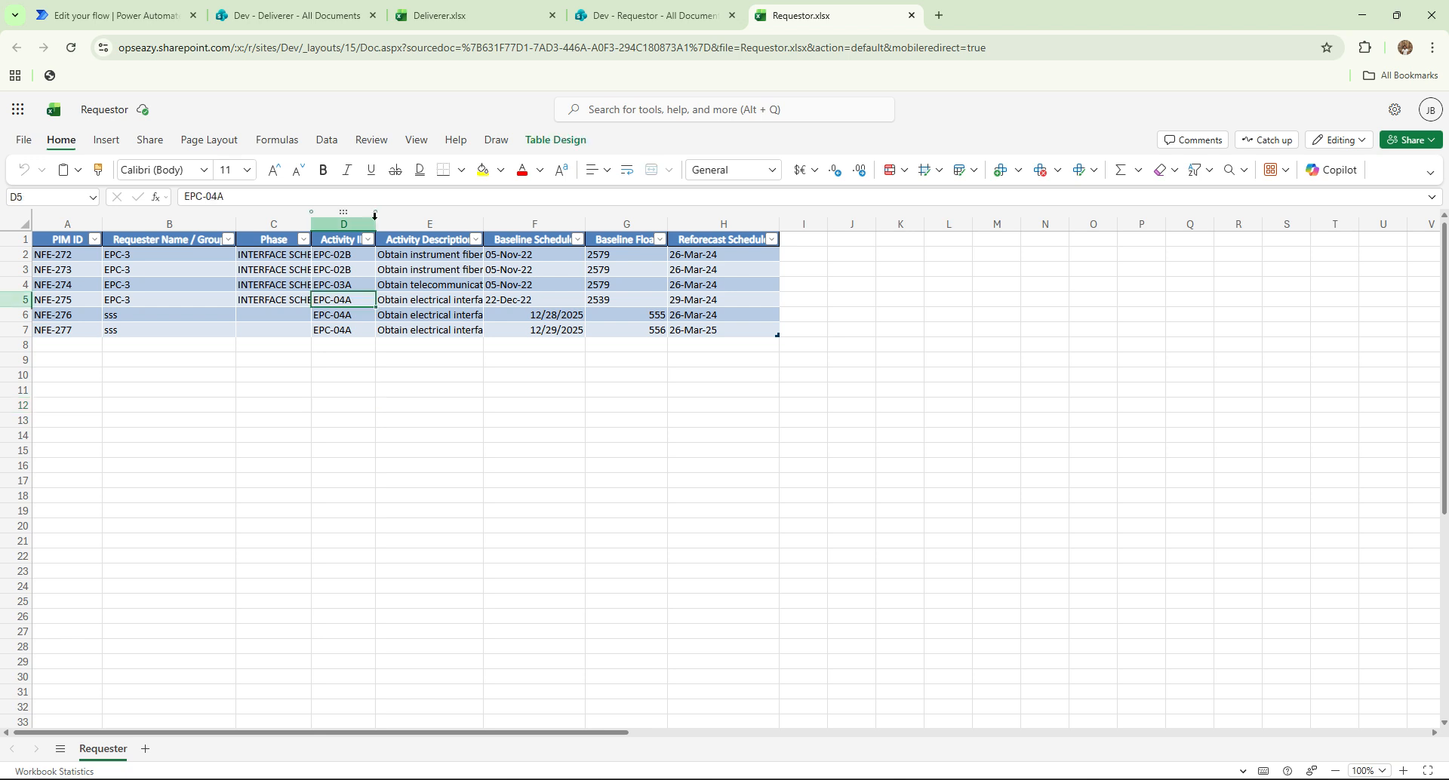
{"action": "left_click", "coordinate": [537, 142]}
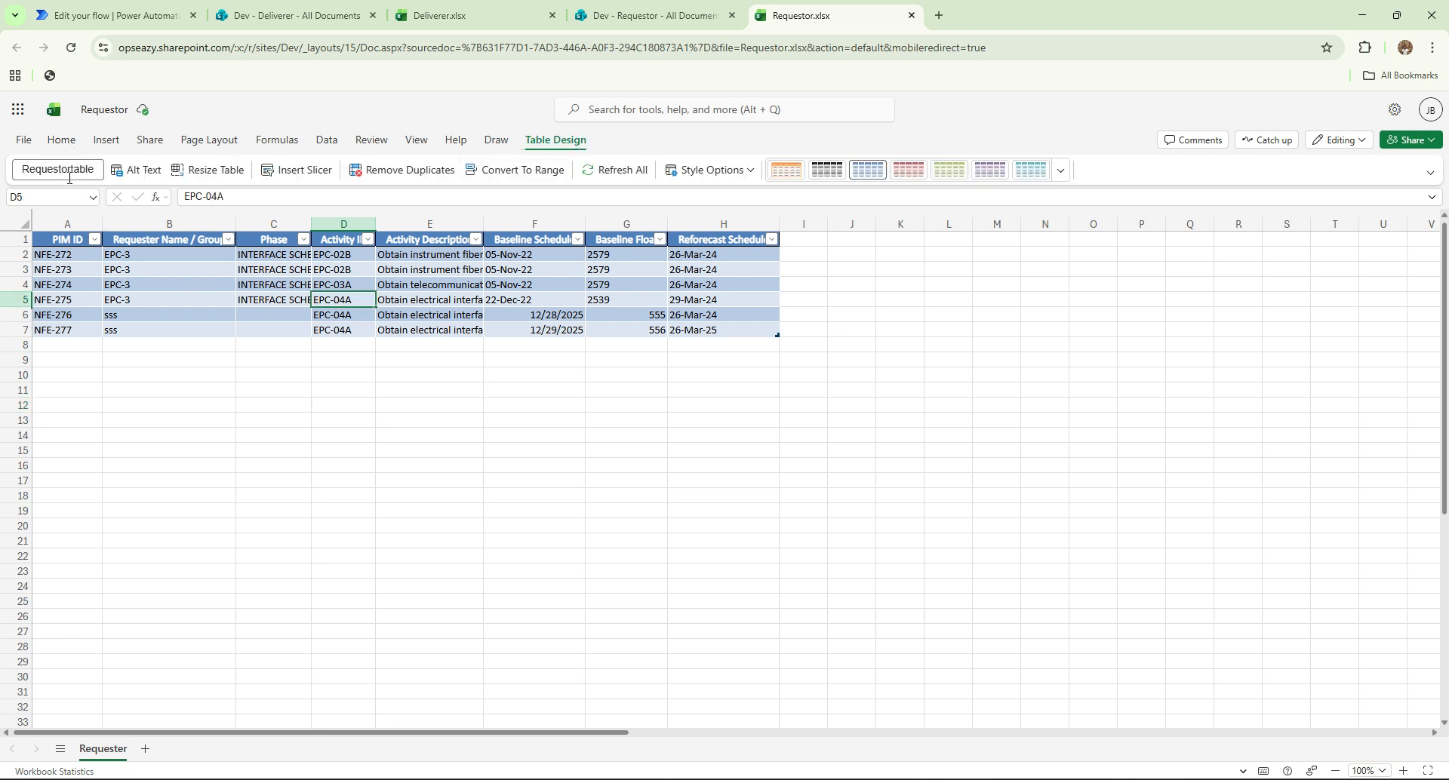
{"action": "left_click", "coordinate": [483, 19]}
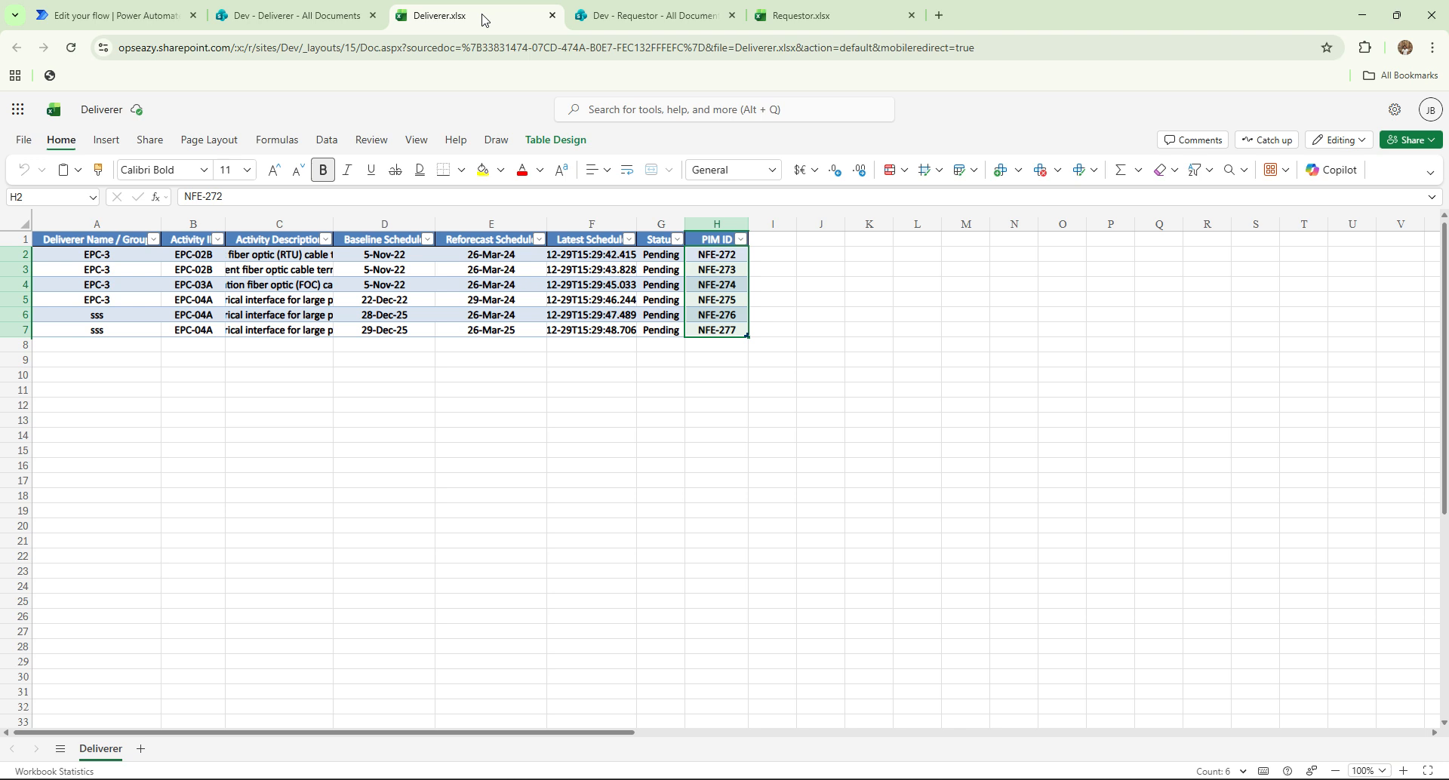
{"action": "left_click", "coordinate": [215, 284]}
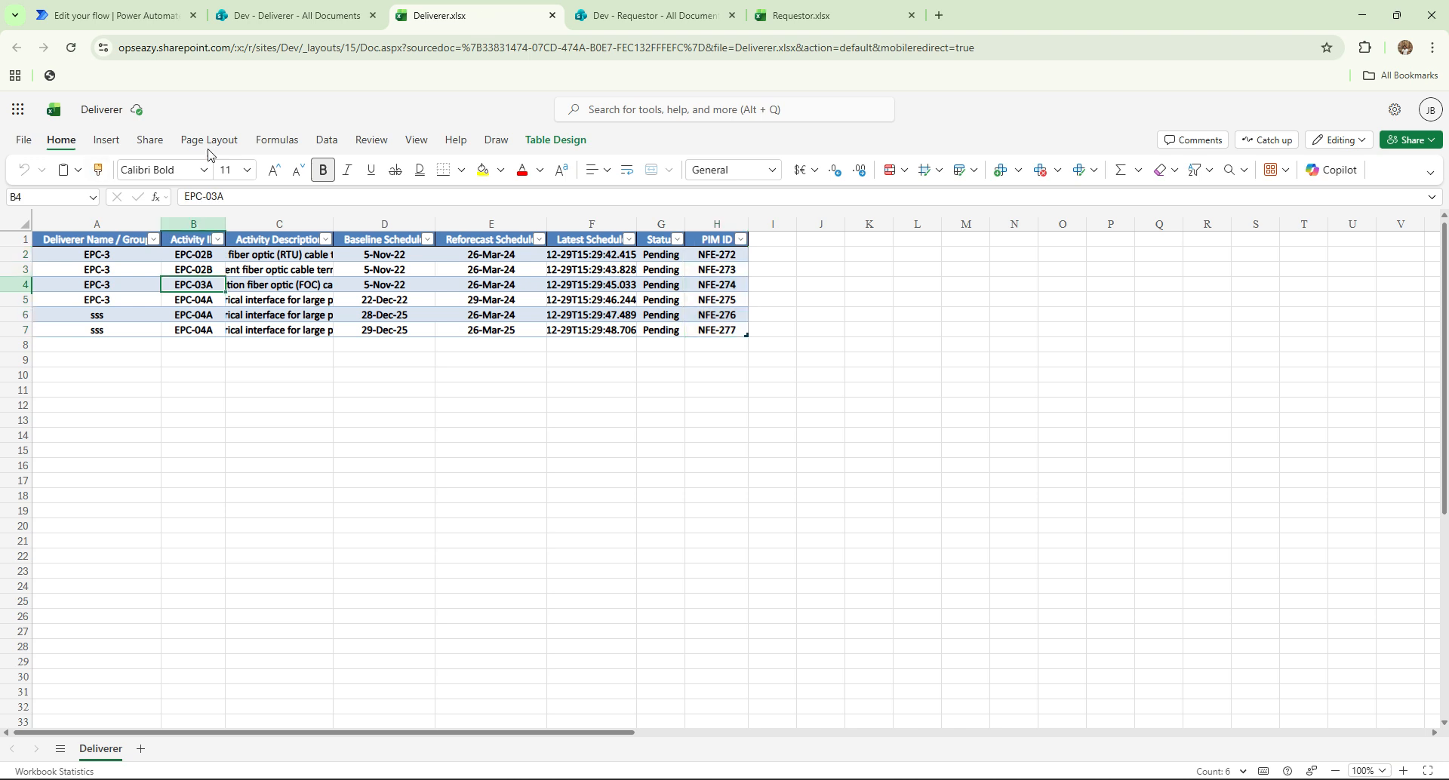
{"action": "left_click", "coordinate": [555, 141]}
{"action": "left_click", "coordinate": [270, 17]}
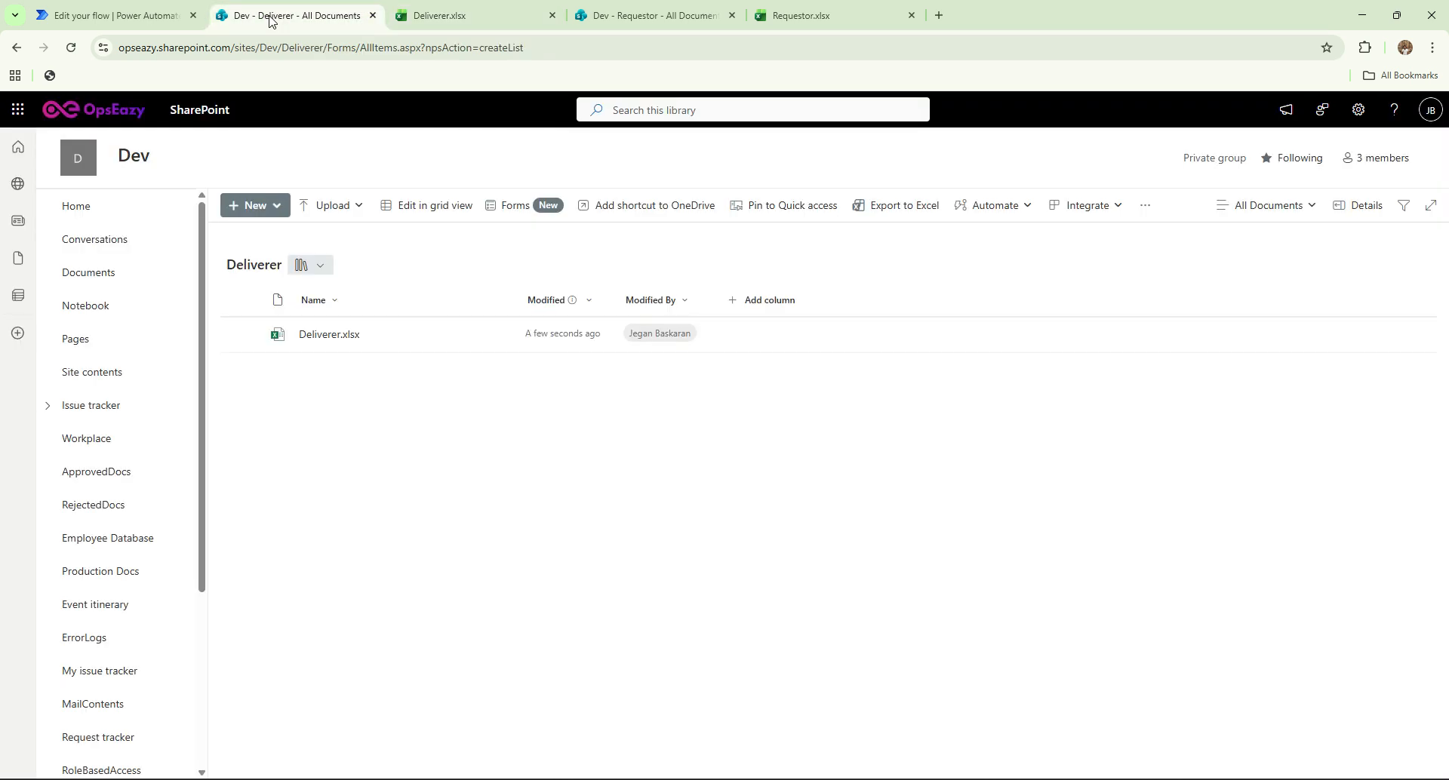
Return to the ExcelSync flow and rename the List rows present in a table action to SourceData.
{"action": "left_click", "coordinate": [140, 18]}
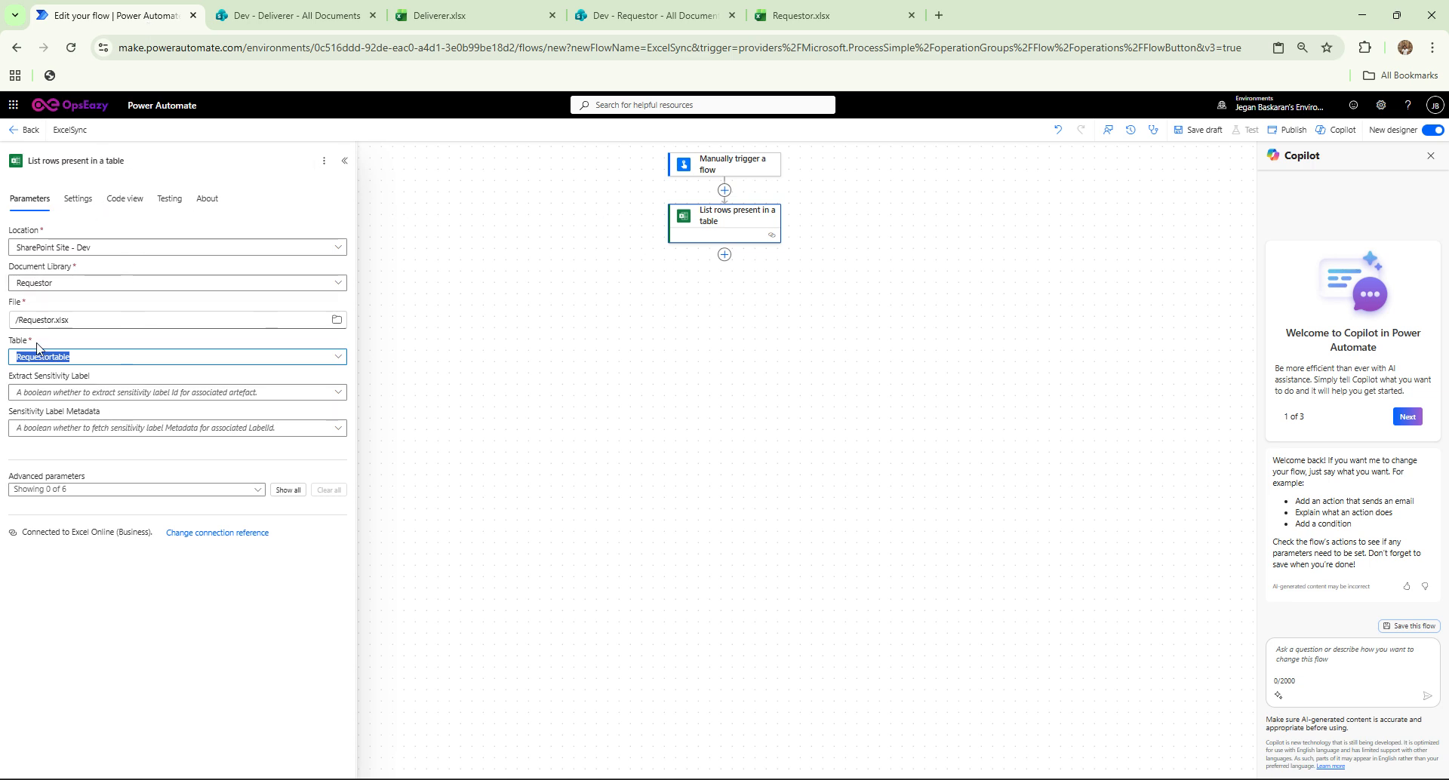
{"action": "left_click", "coordinate": [53, 160]}
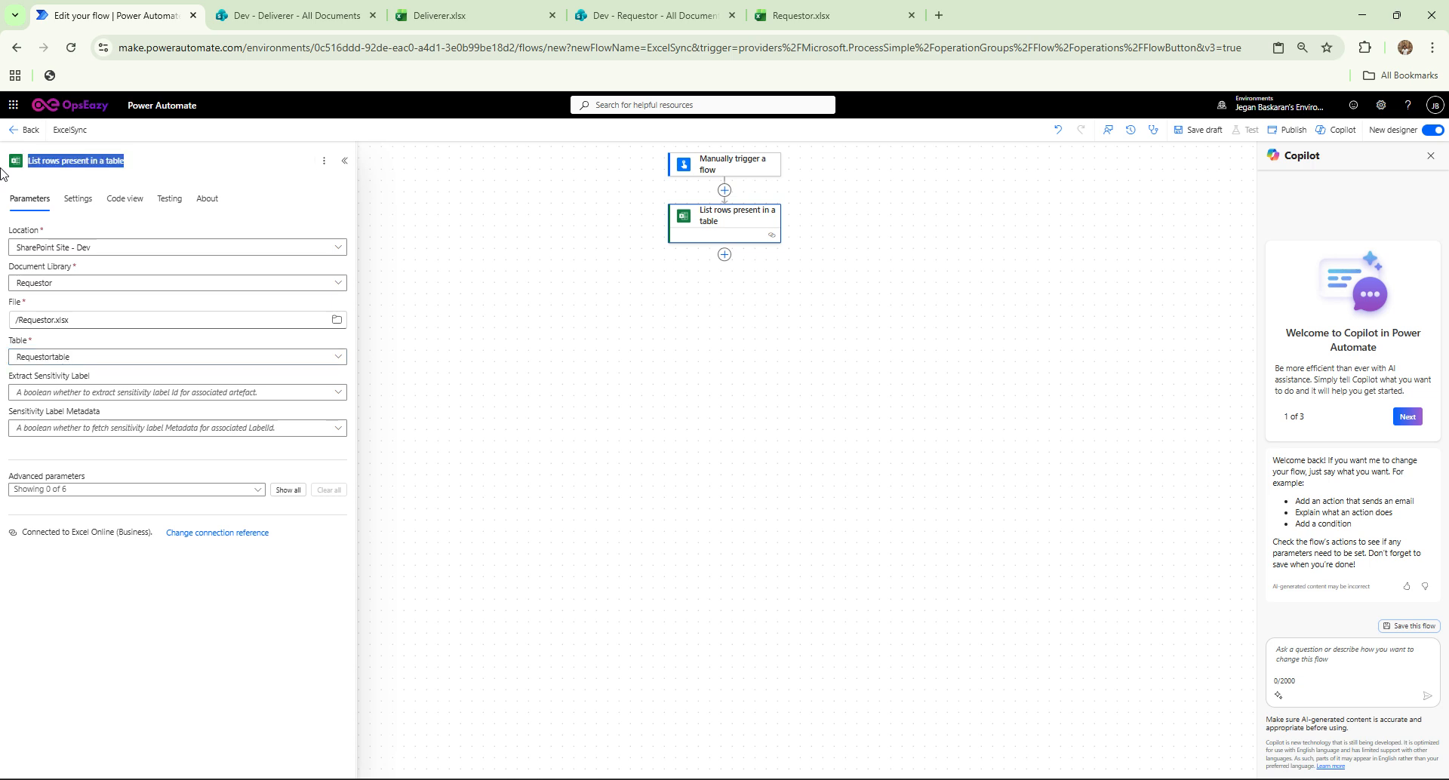
{"action": "type", "text": "SourceData"}
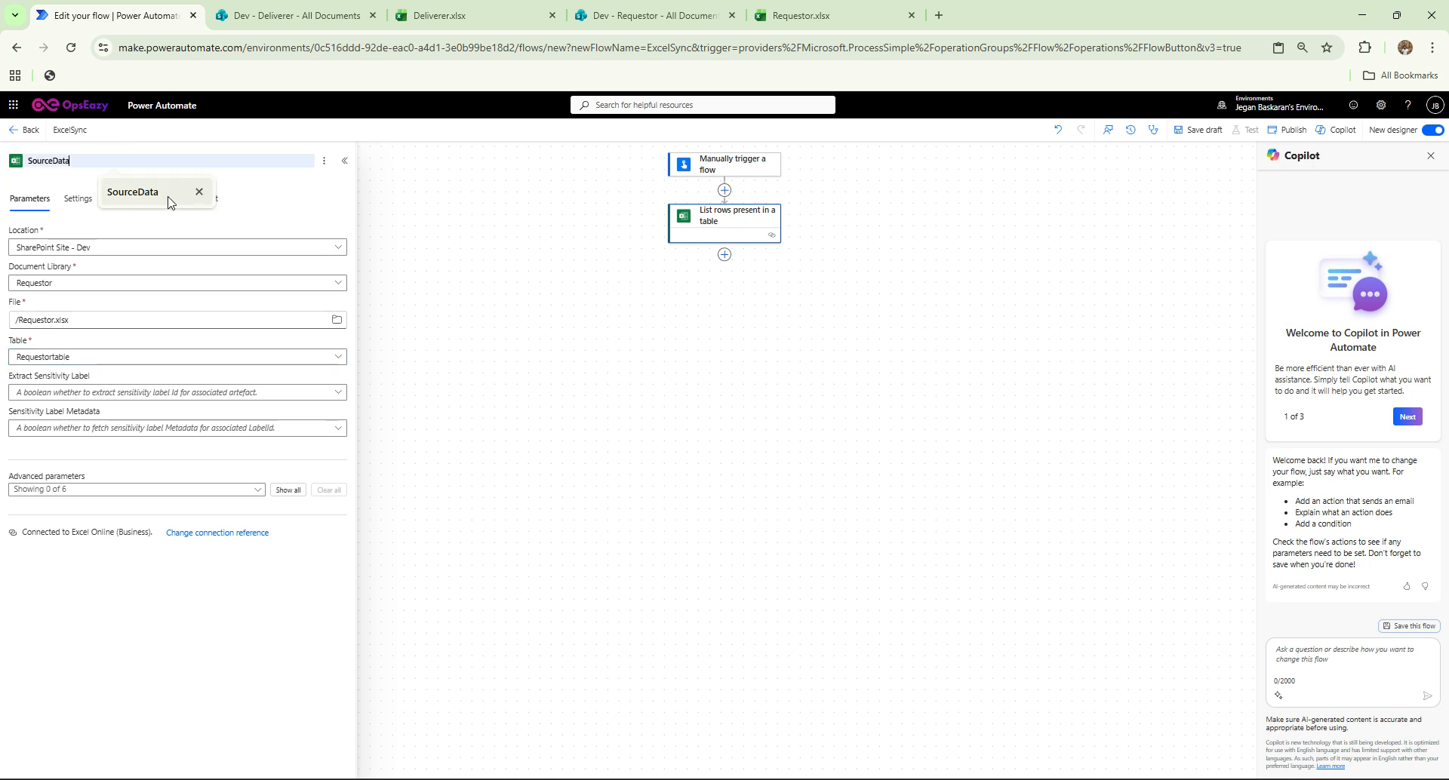
{"action": "left_click", "coordinate": [166, 196]}
{"action": "left_click", "coordinate": [421, 302]}
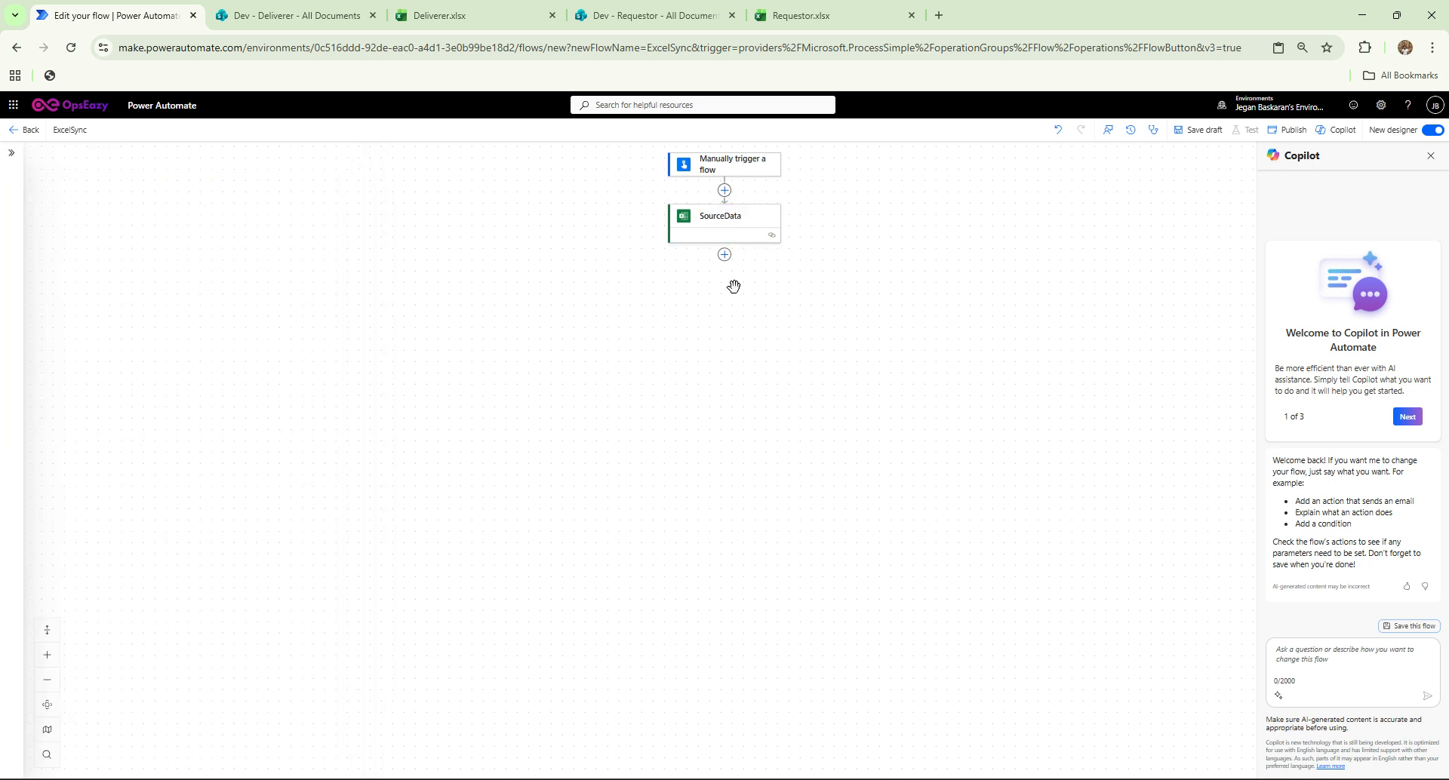
Duplicate the SourceData action directly below itself in the flow and rename the copy Delivererdata.
{"action": "right_click", "coordinate": [729, 225]}
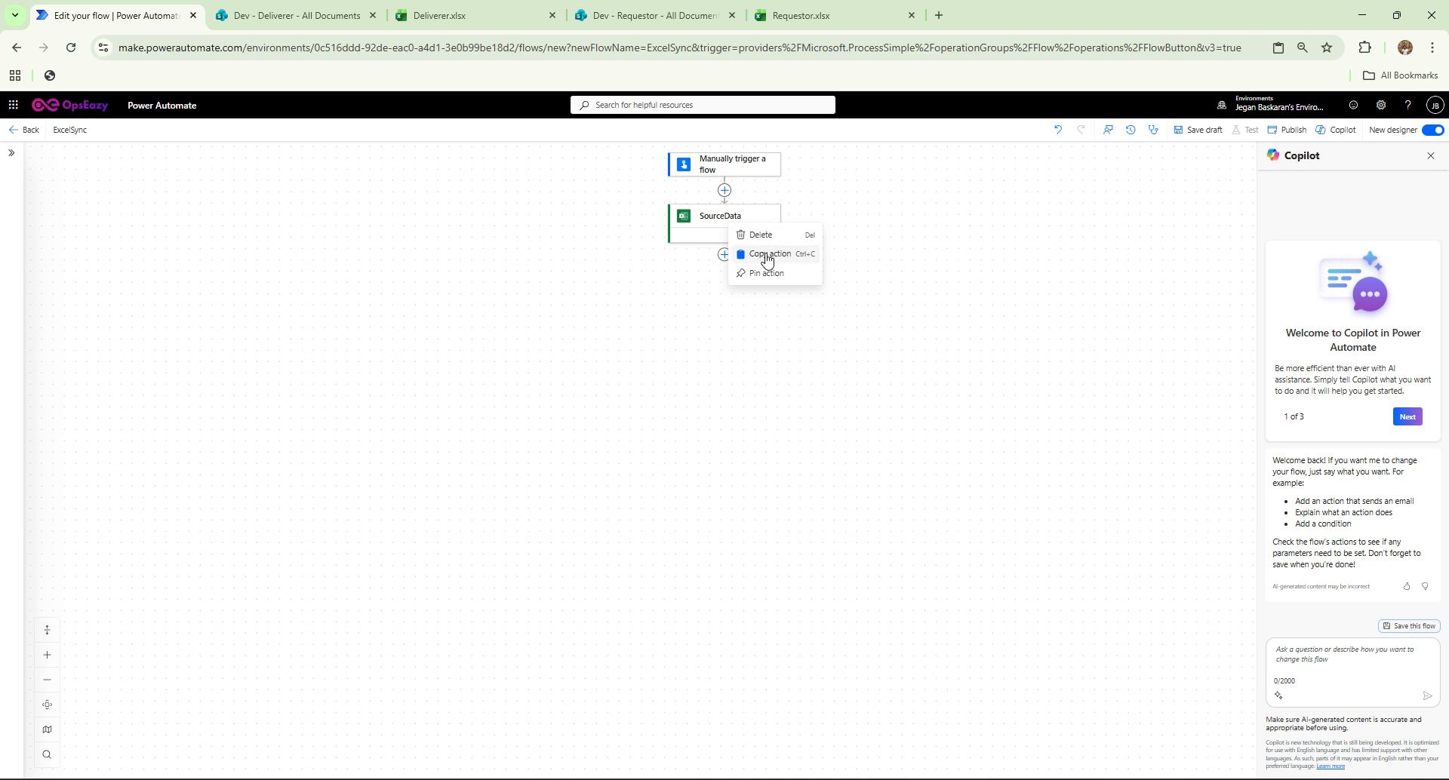
{"action": "left_click", "coordinate": [766, 255]}
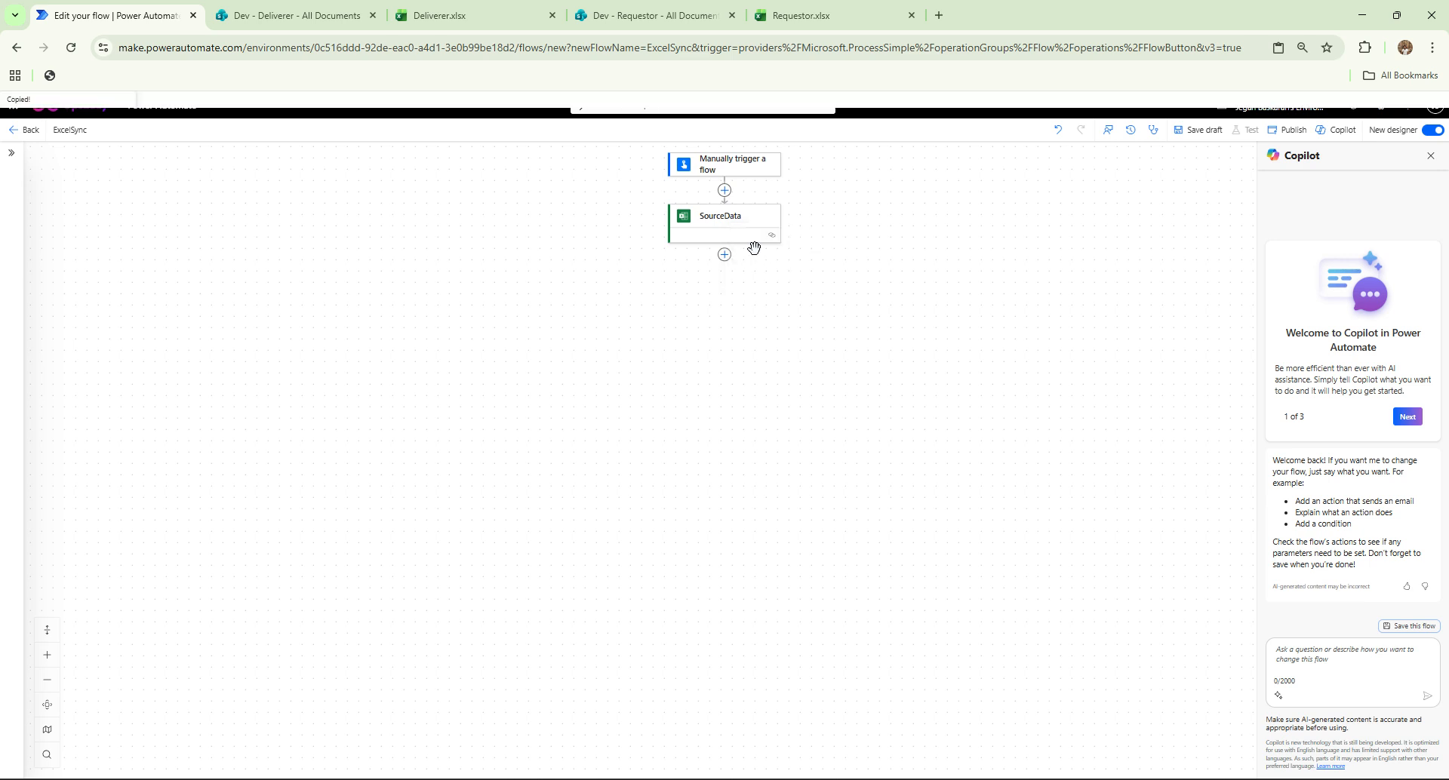
{"action": "left_click", "coordinate": [724, 255]}
{"action": "mouse_move", "coordinate": [770, 250]}
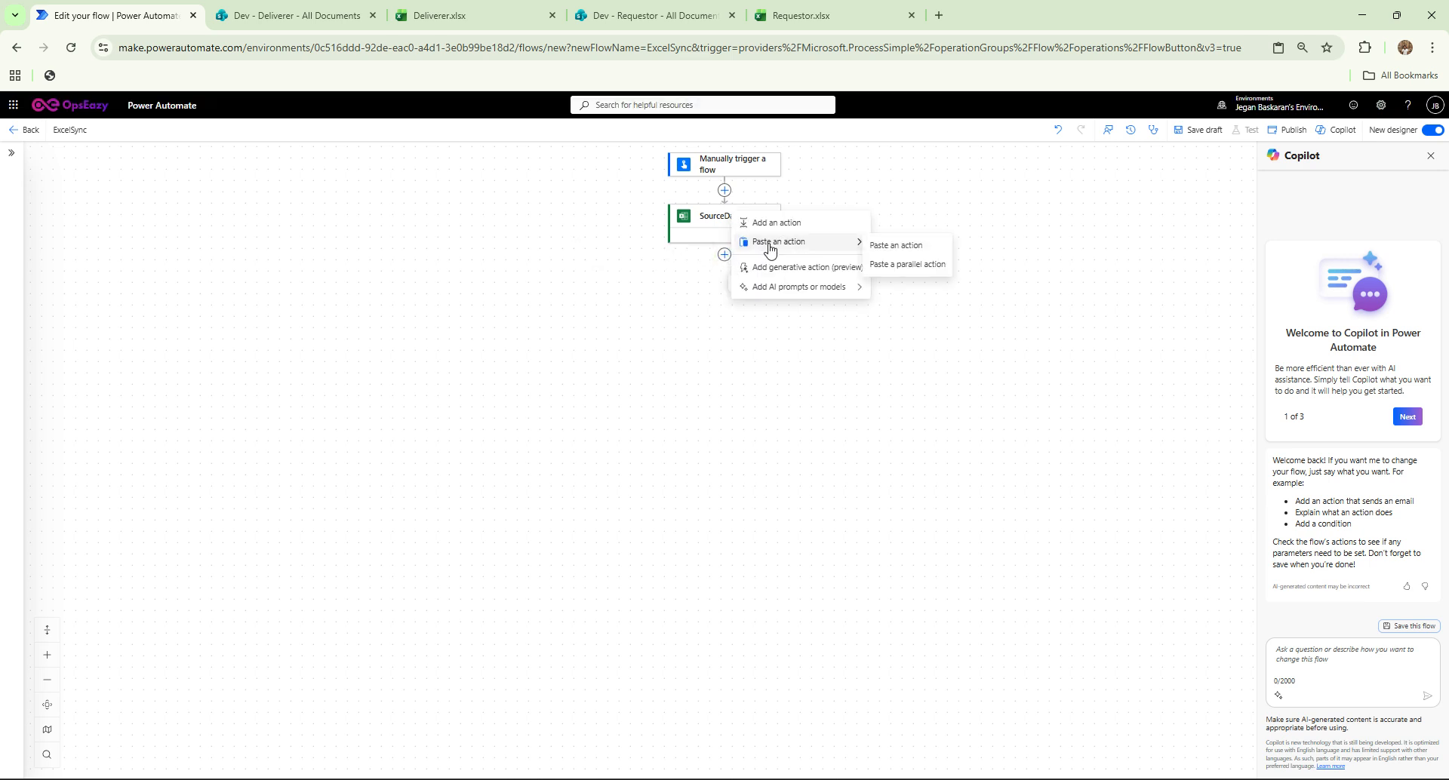
{"action": "left_click", "coordinate": [891, 245]}
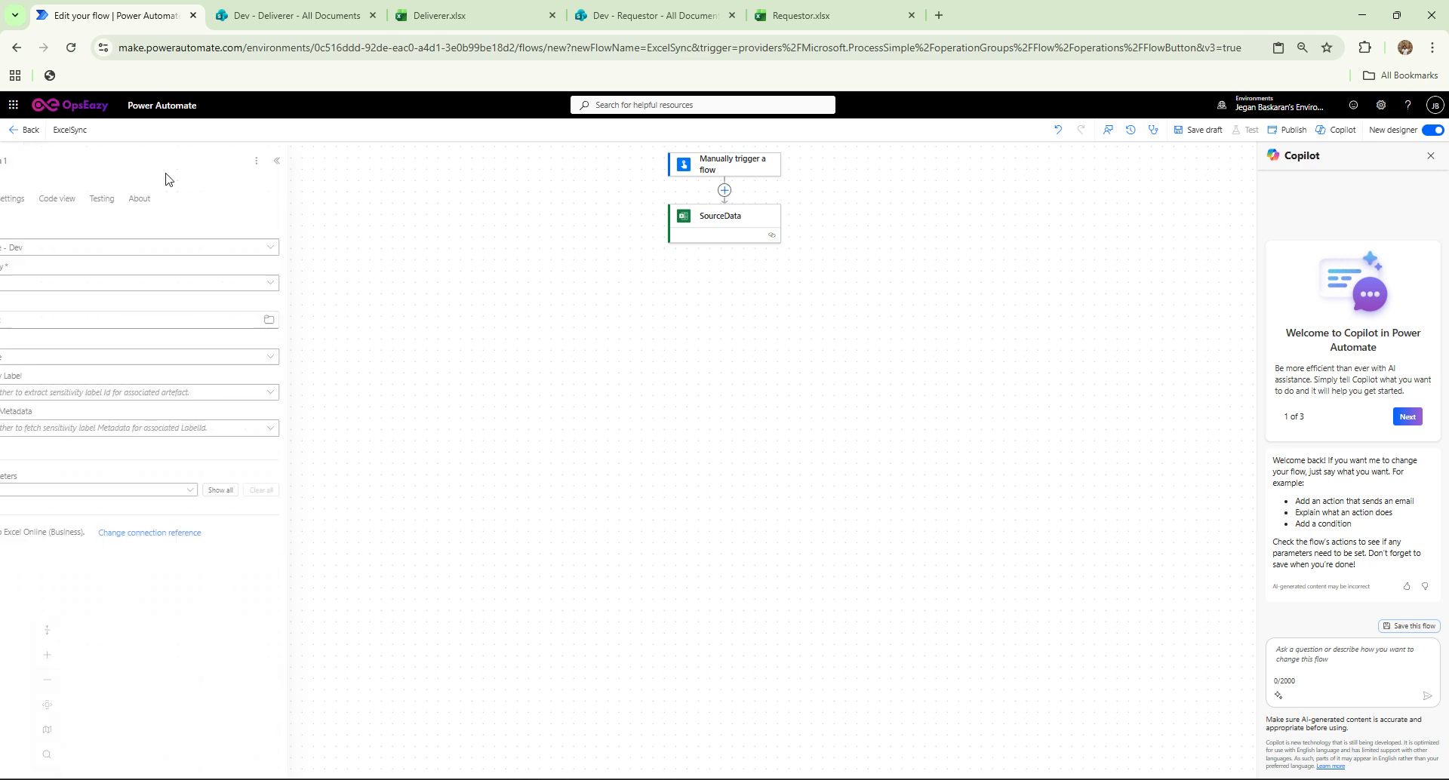
{"action": "left_click_drag", "start_coordinate": [89, 158], "coordinate": [2, 164]}
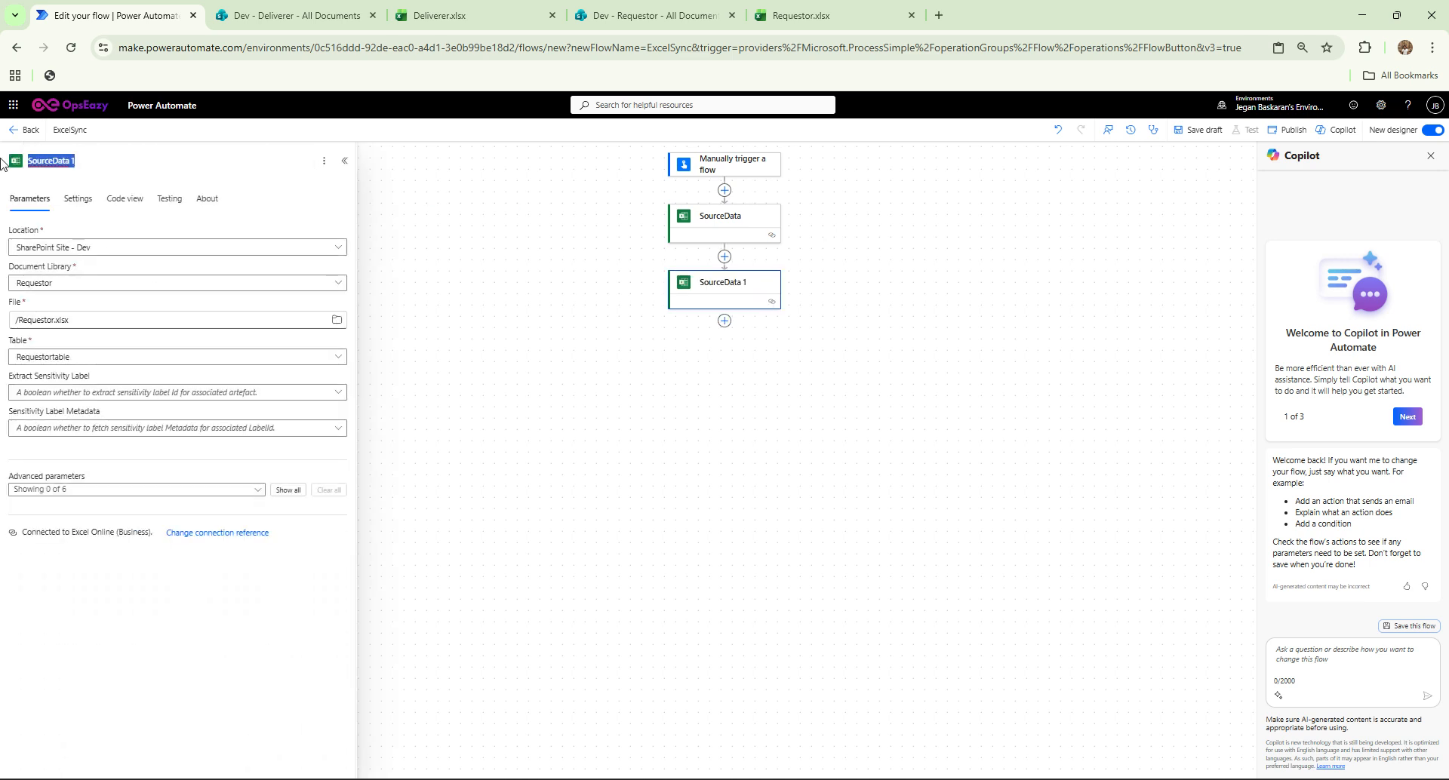
{"action": "type", "text": "DelivererD"}
Point the Delivererdata action to document library Deliverer, file Deliverer.xlsx and table DelivererTable.
{"action": "left_click", "coordinate": [127, 285]}
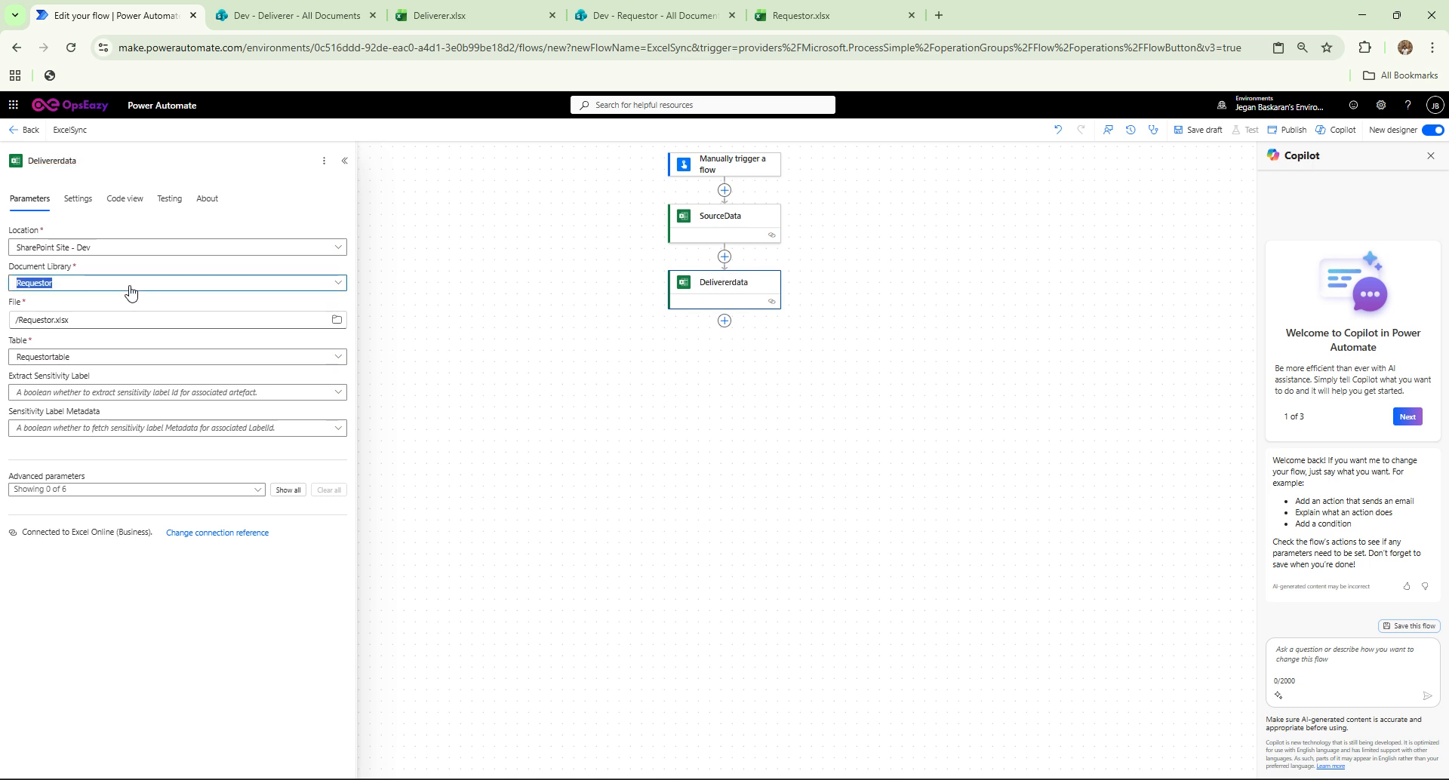
{"action": "left_click", "coordinate": [49, 323]}
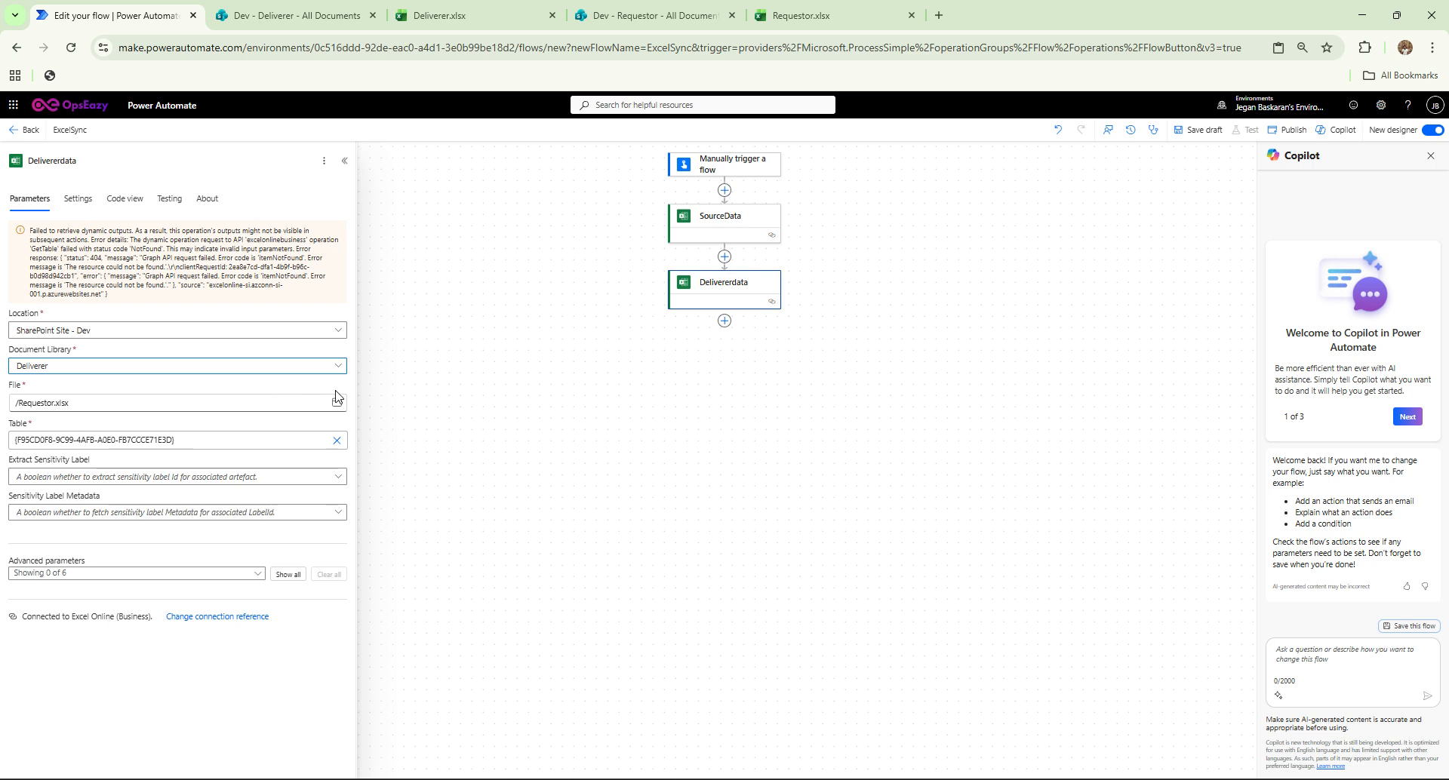
{"action": "left_click", "coordinate": [338, 400]}
{"action": "left_click", "coordinate": [226, 432]}
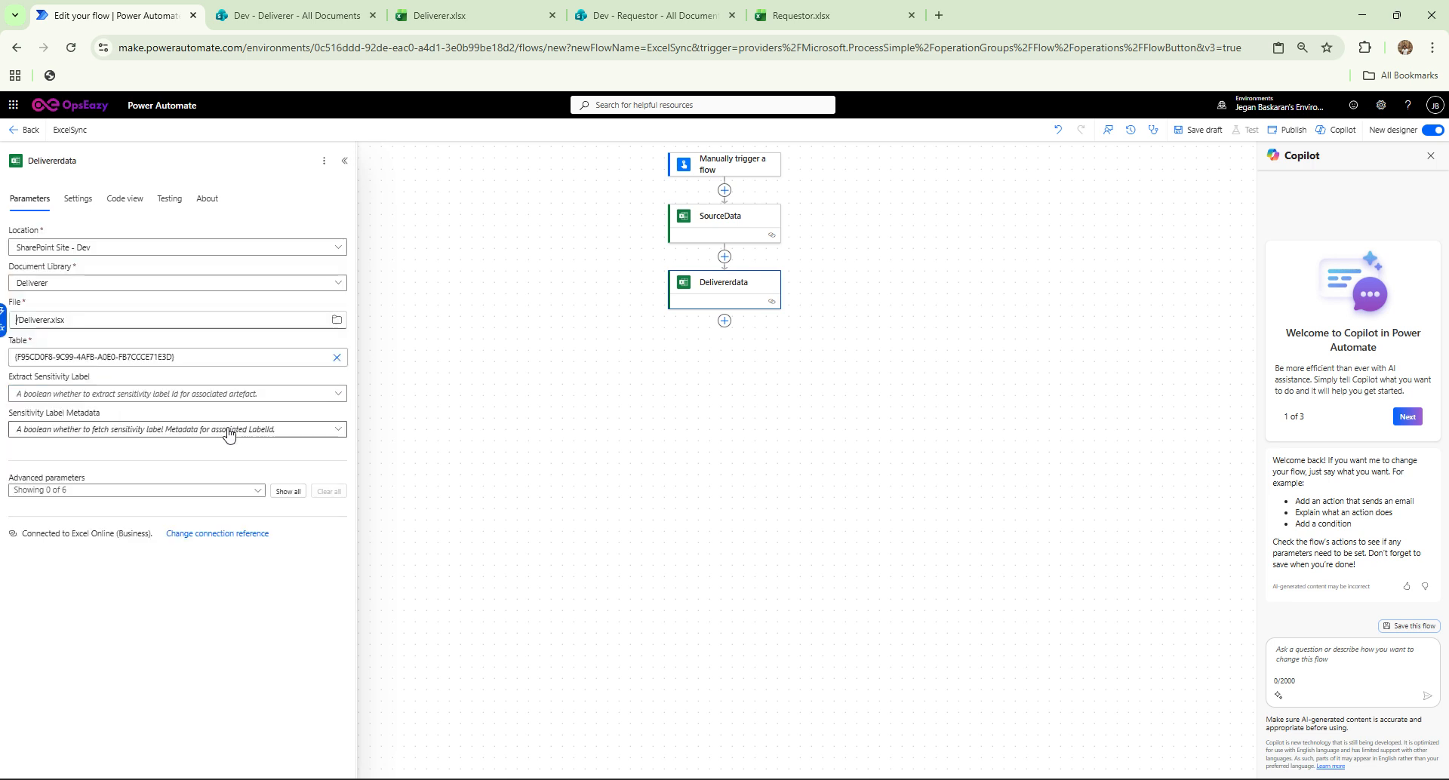
{"action": "left_click", "coordinate": [337, 357]}
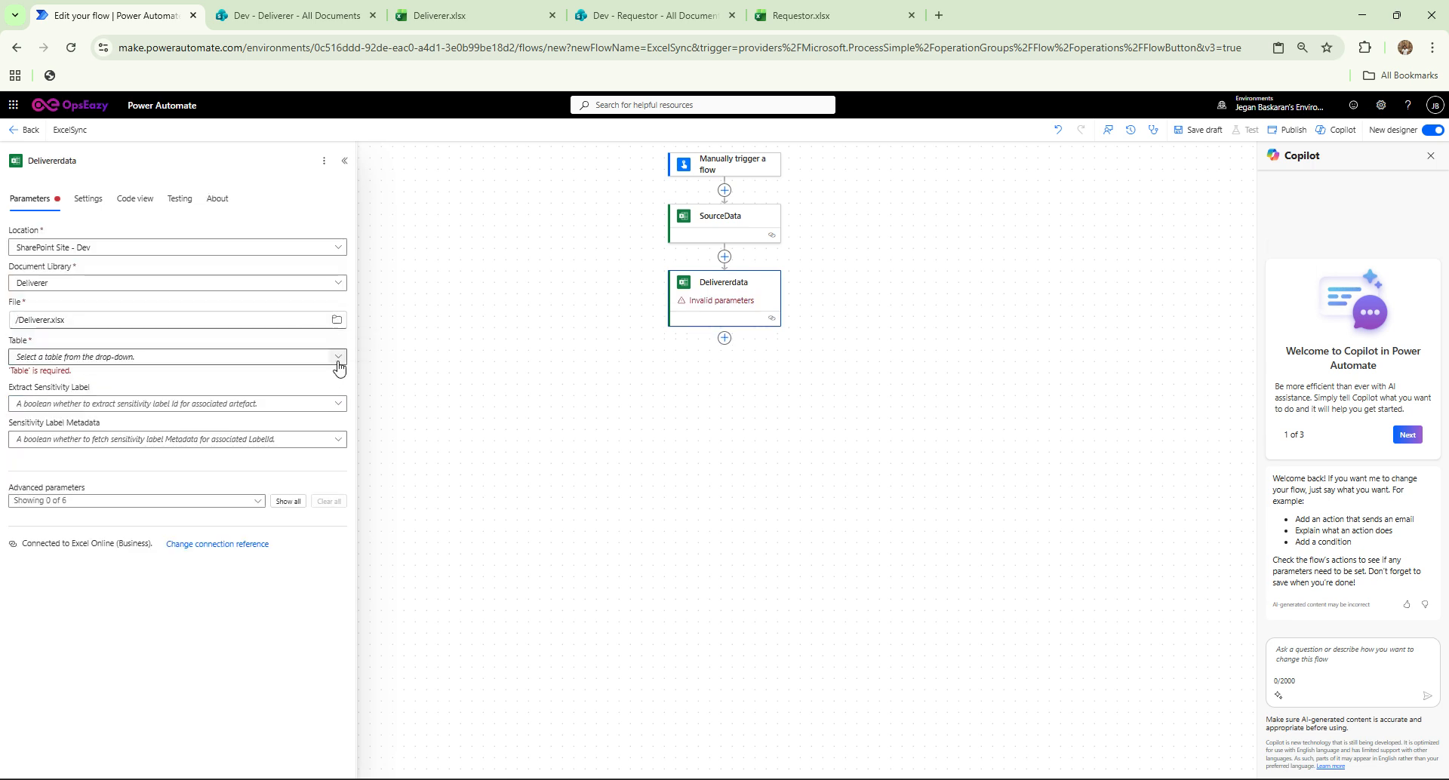
{"action": "left_click", "coordinate": [334, 361]}
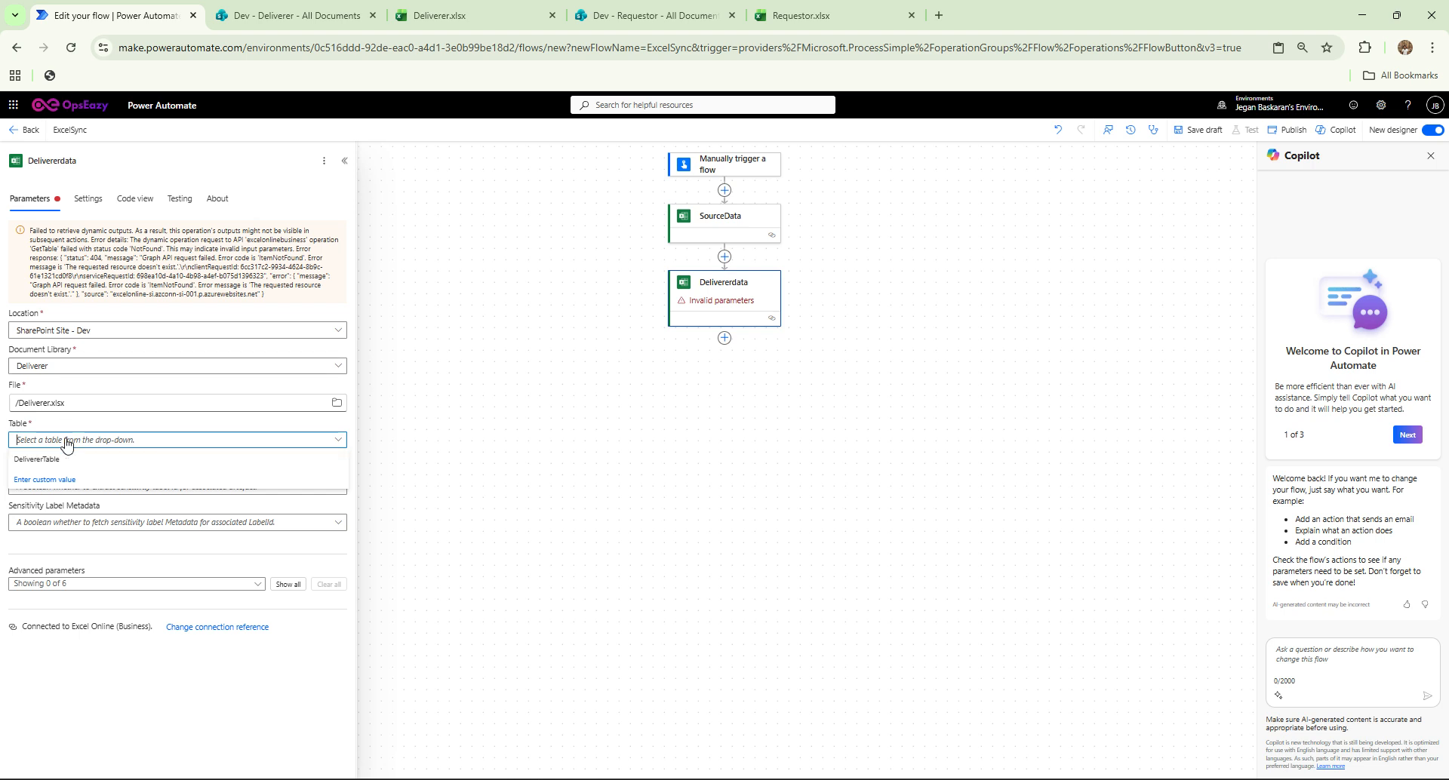
{"action": "left_click", "coordinate": [51, 461]}
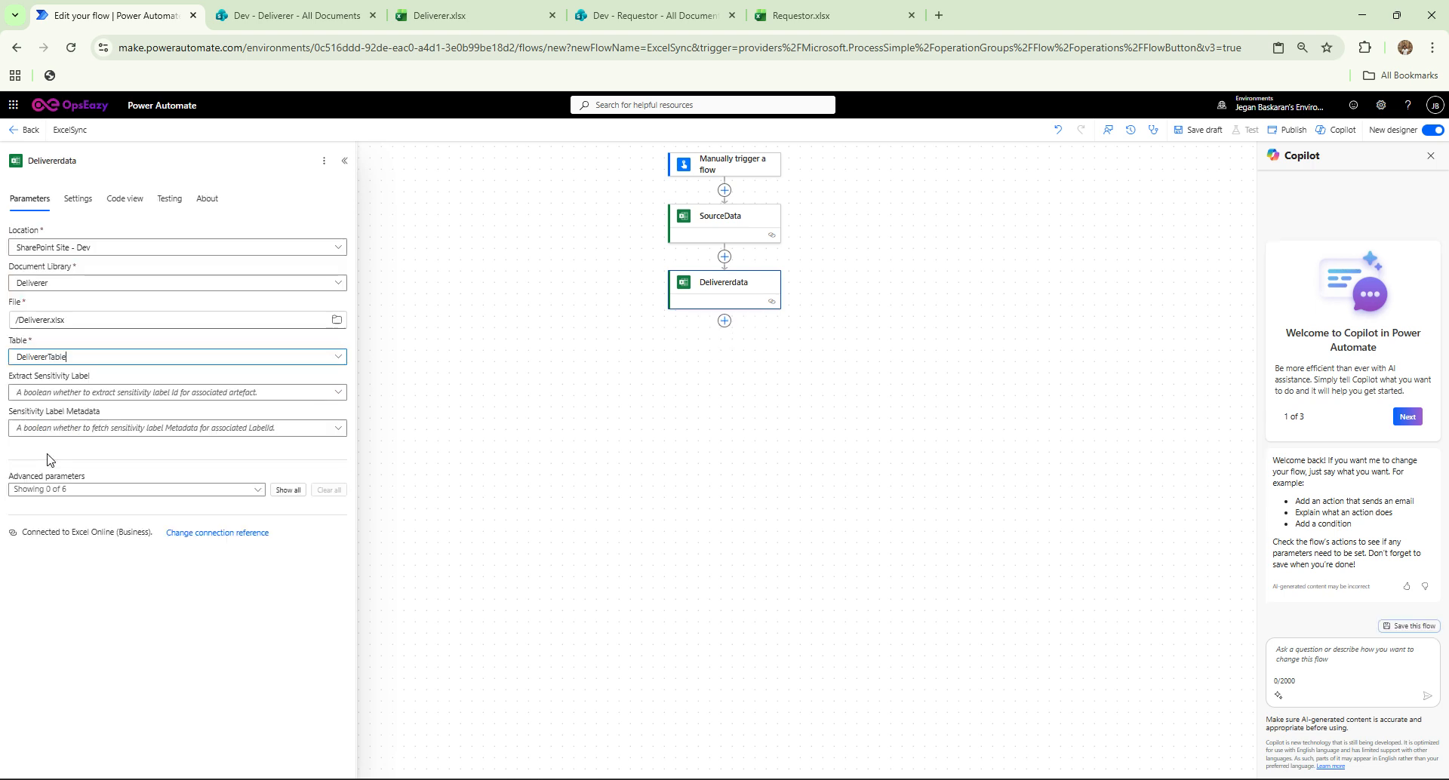
Add a Compose action named SD after Delivererdata, with the body/value output of SourceData as its input.
{"action": "left_click", "coordinate": [723, 323]}
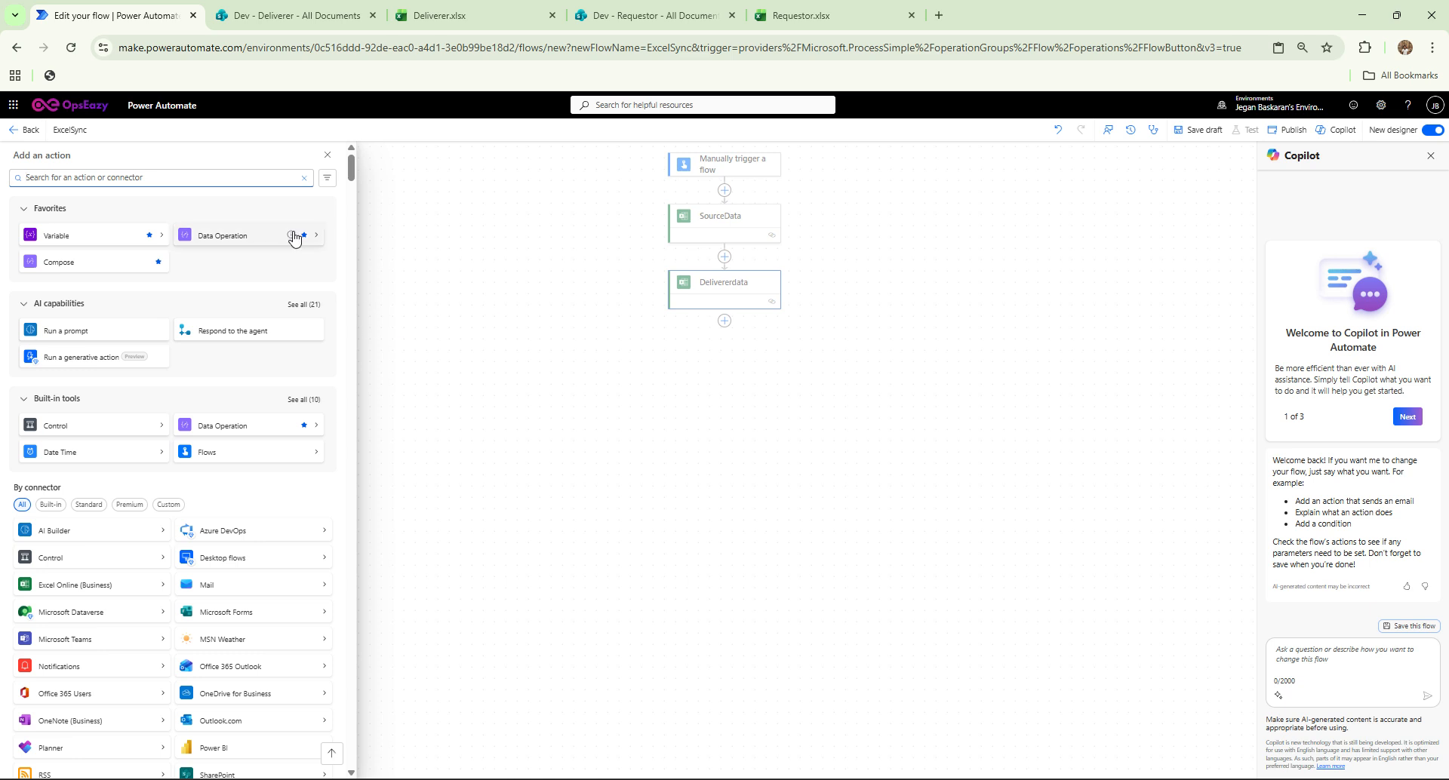
{"action": "left_click", "coordinate": [58, 262]}
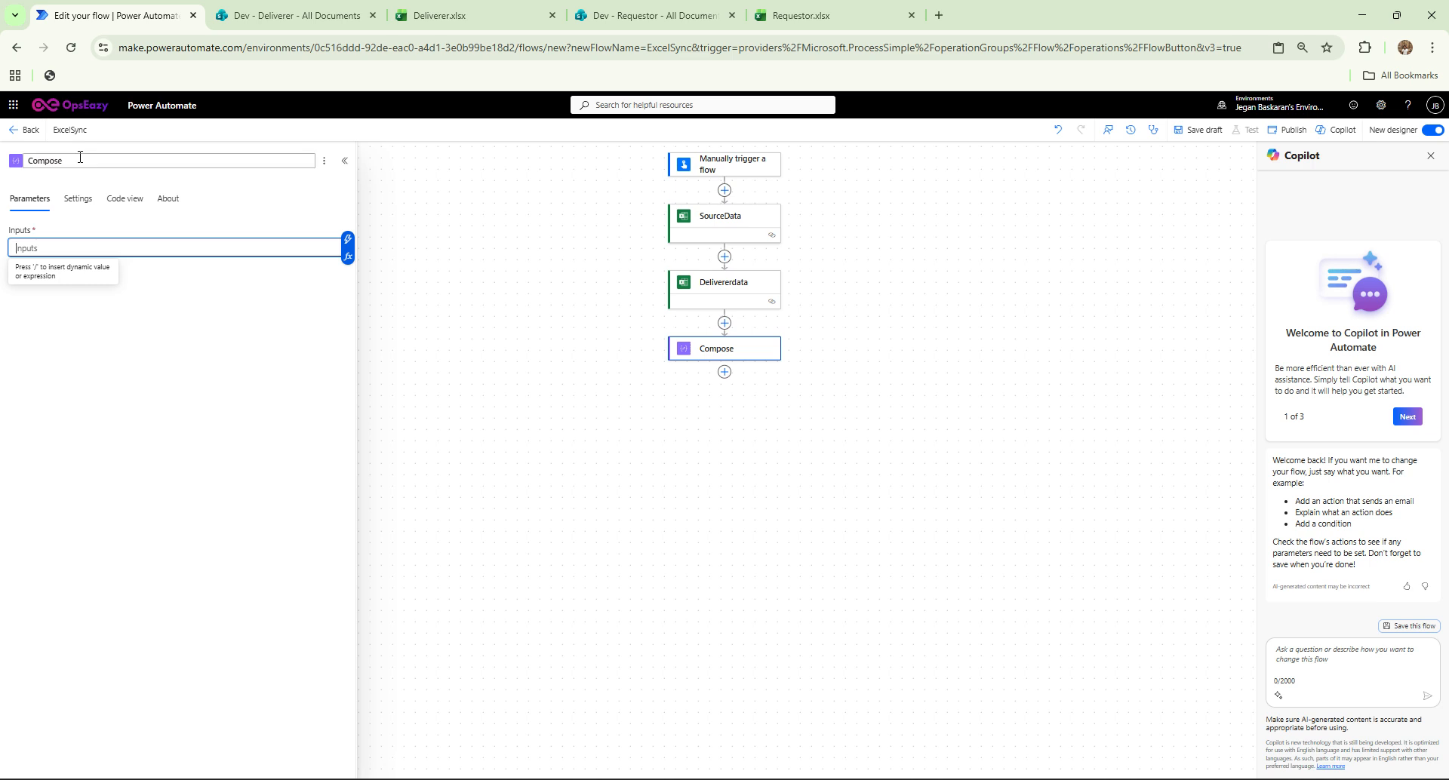
{"action": "left_click_drag", "start_coordinate": [80, 159], "coordinate": [13, 167]}
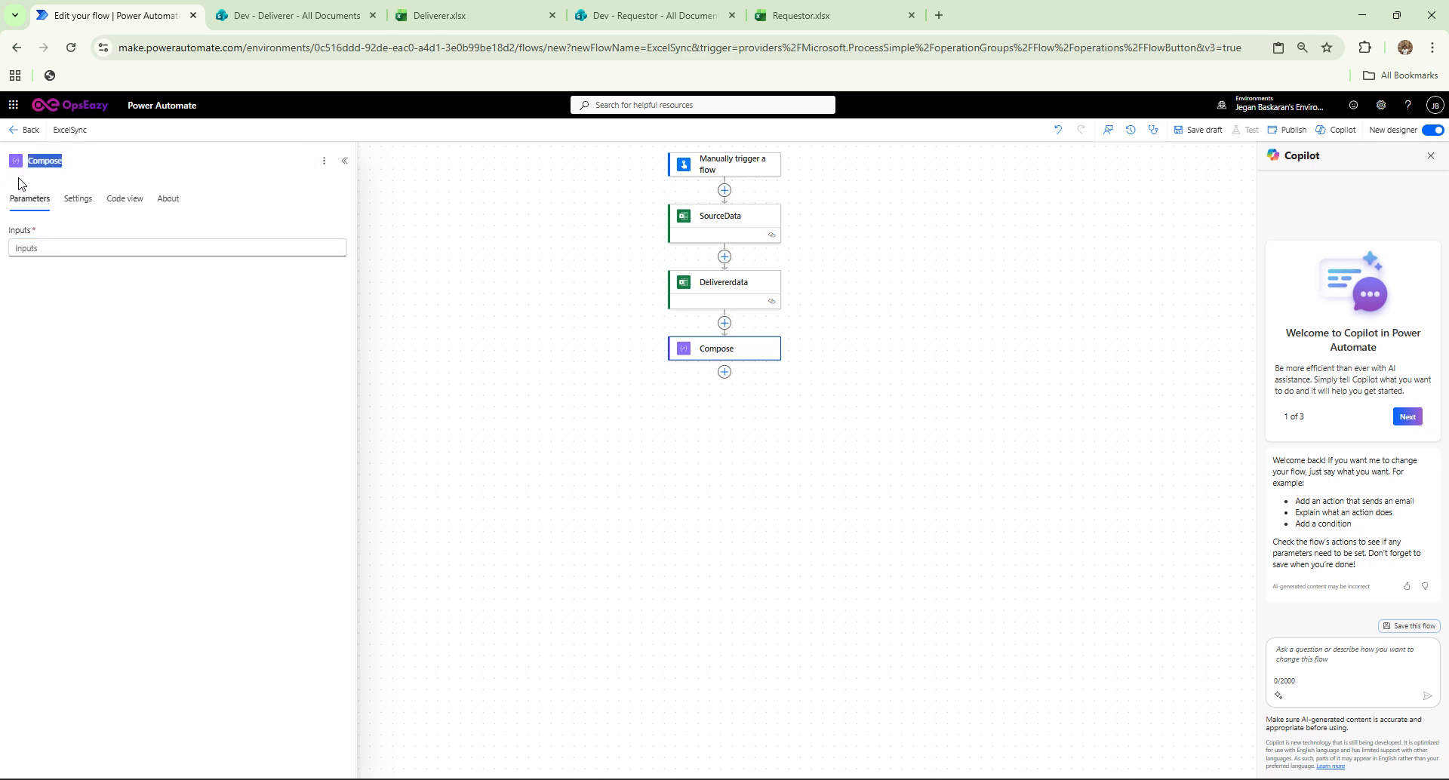
{"action": "type", "text": "SD"}
{"action": "left_click", "coordinate": [88, 245]}
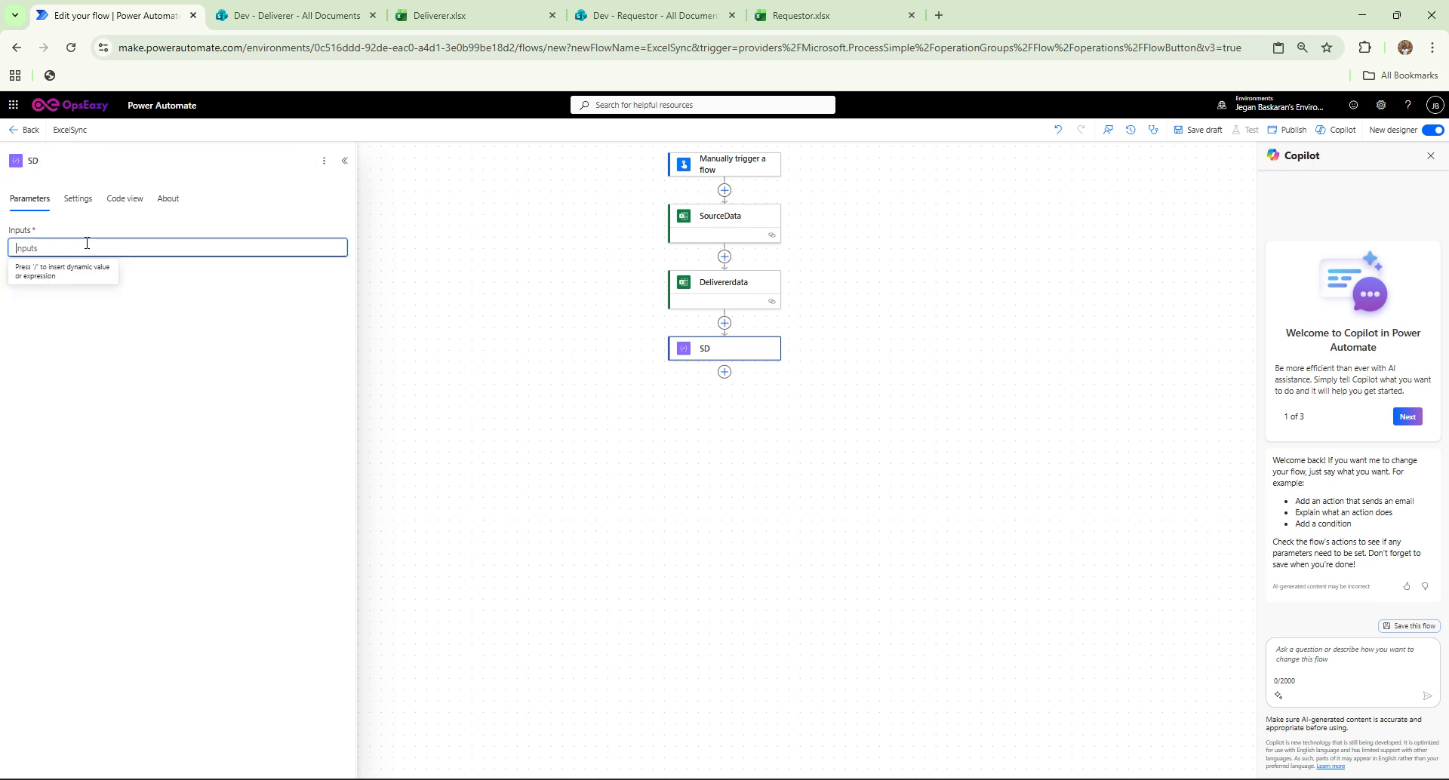
{"action": "left_click", "coordinate": [348, 239]}
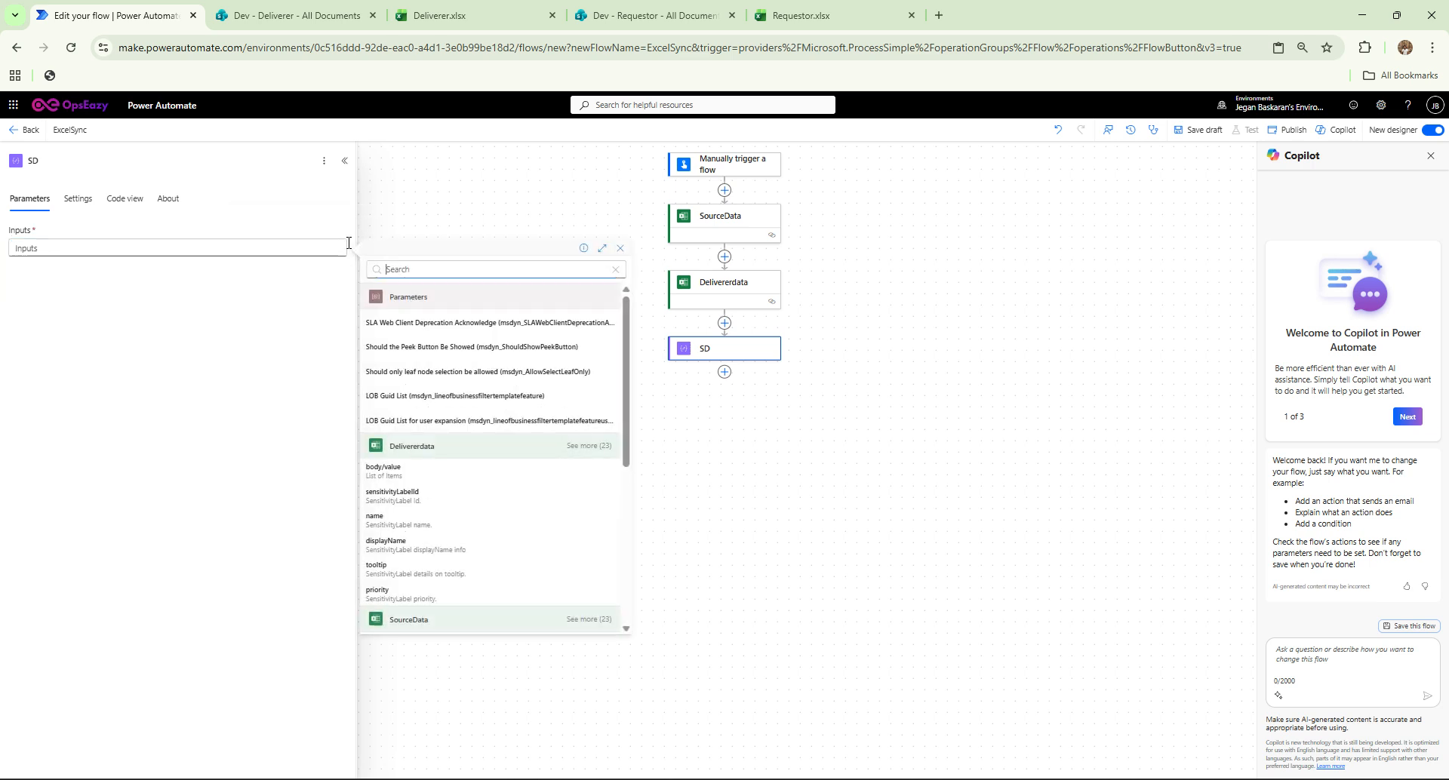
{"action": "scroll", "coordinate": [441, 544], "scroll_direction": "down", "scroll_amount": 2}
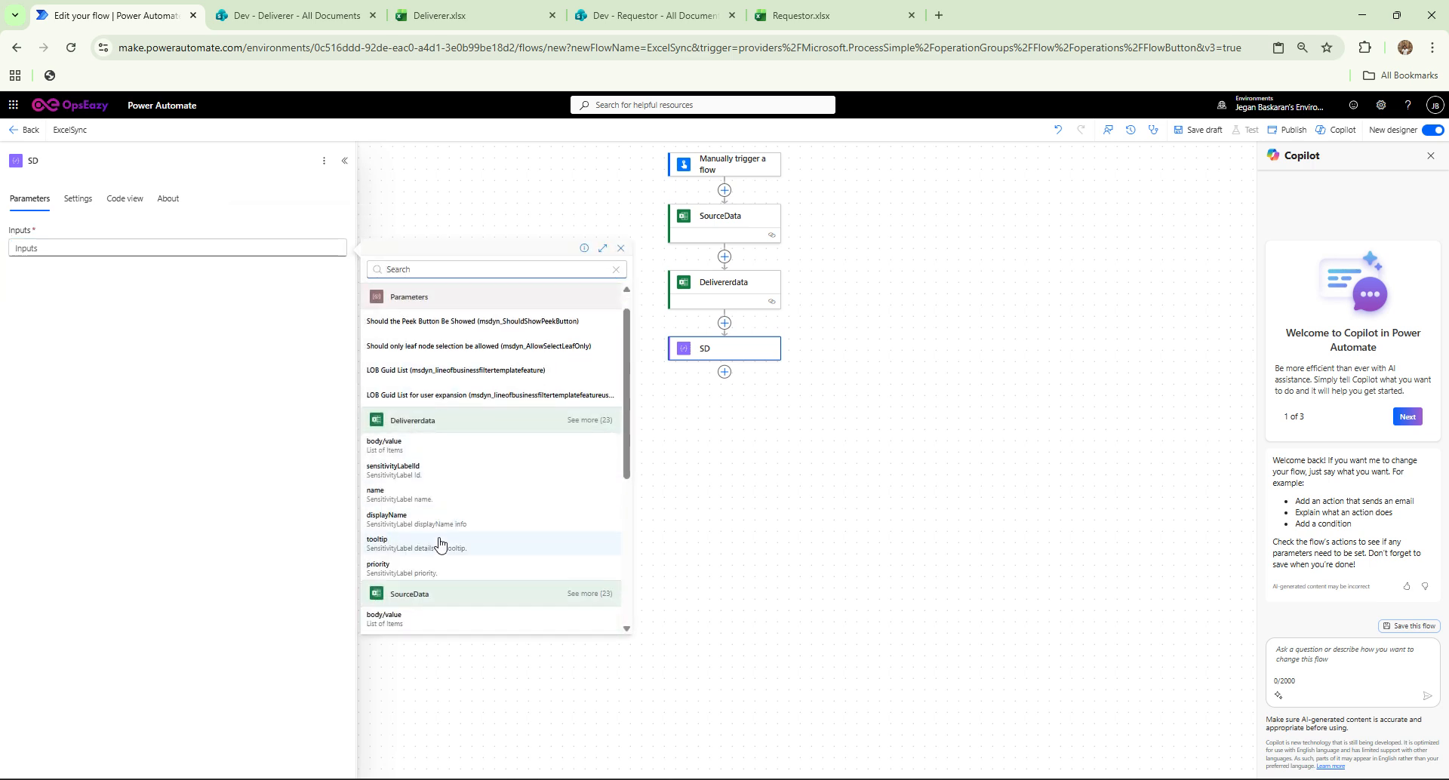
{"action": "left_click", "coordinate": [407, 572]}
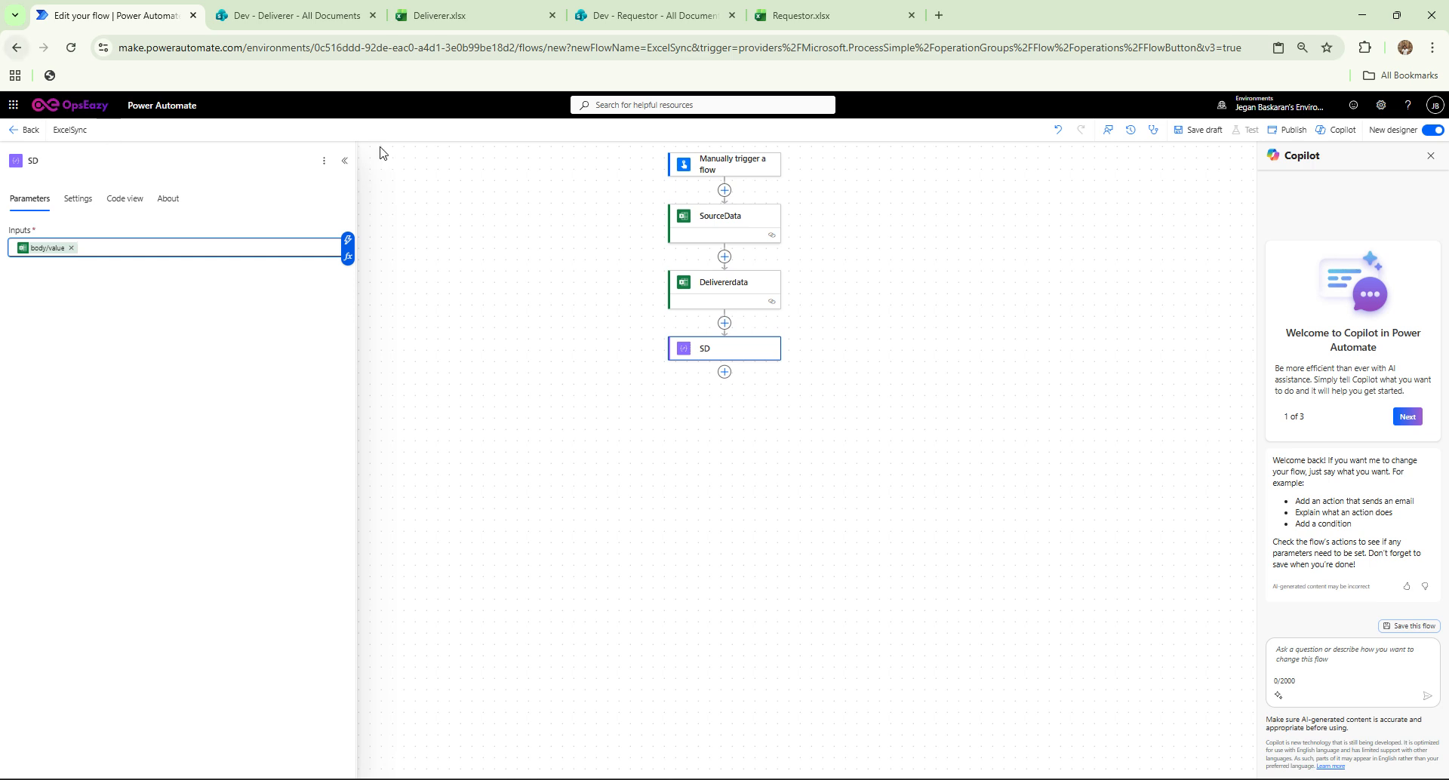
Add a Compose action named TD after SD, with the body/value output of Delivererdata as its input.
{"action": "left_click", "coordinate": [724, 372]}
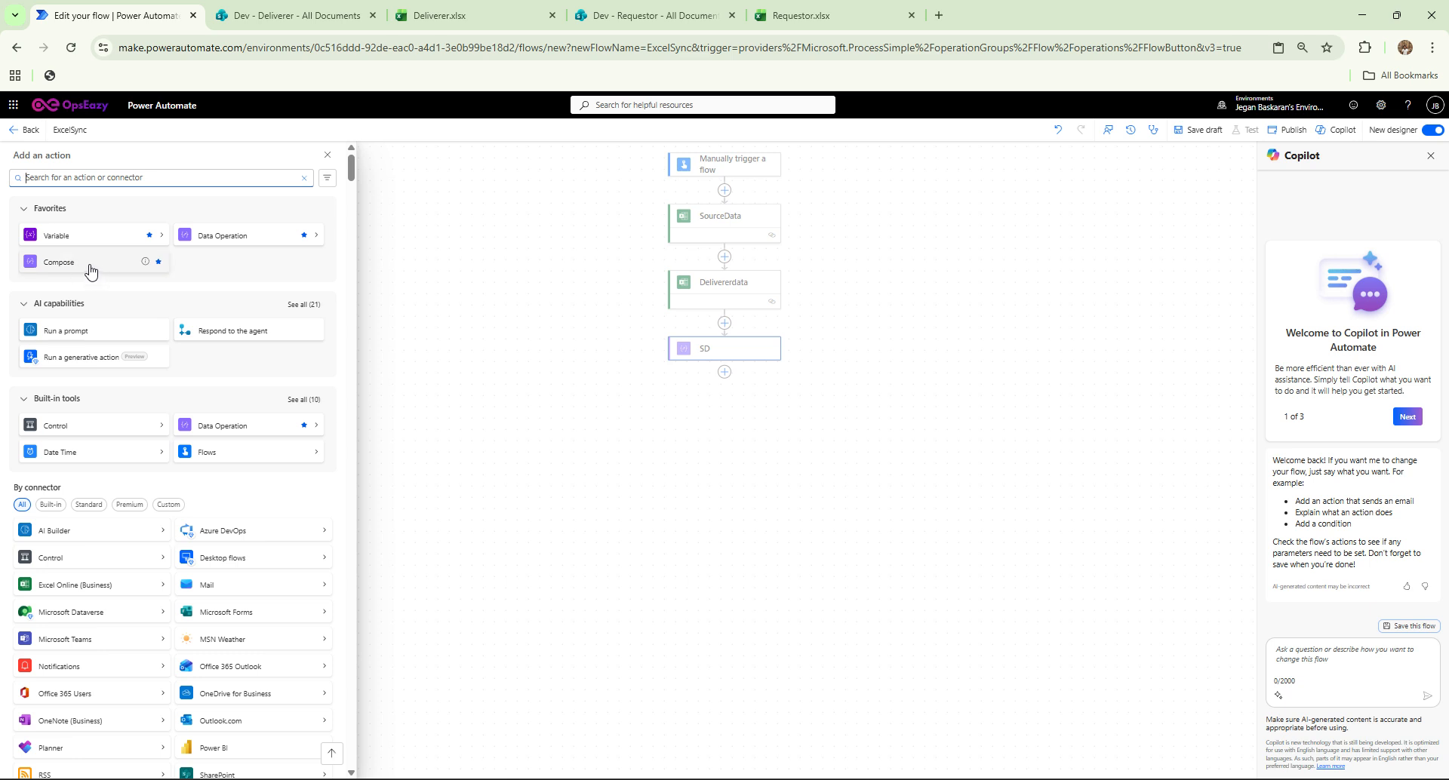
{"action": "left_click", "coordinate": [90, 269]}
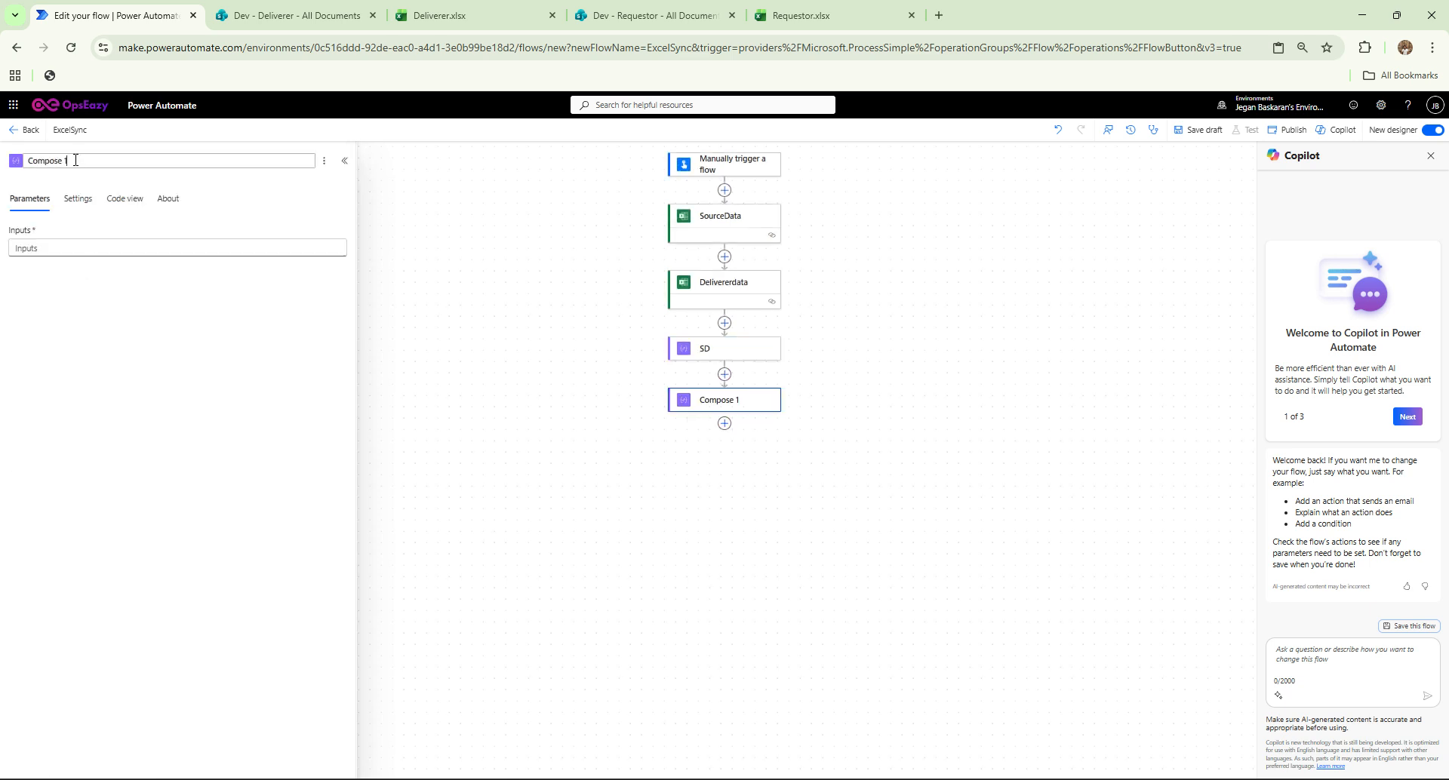
{"action": "left_click_drag", "start_coordinate": [70, 160], "coordinate": [1, 168]}
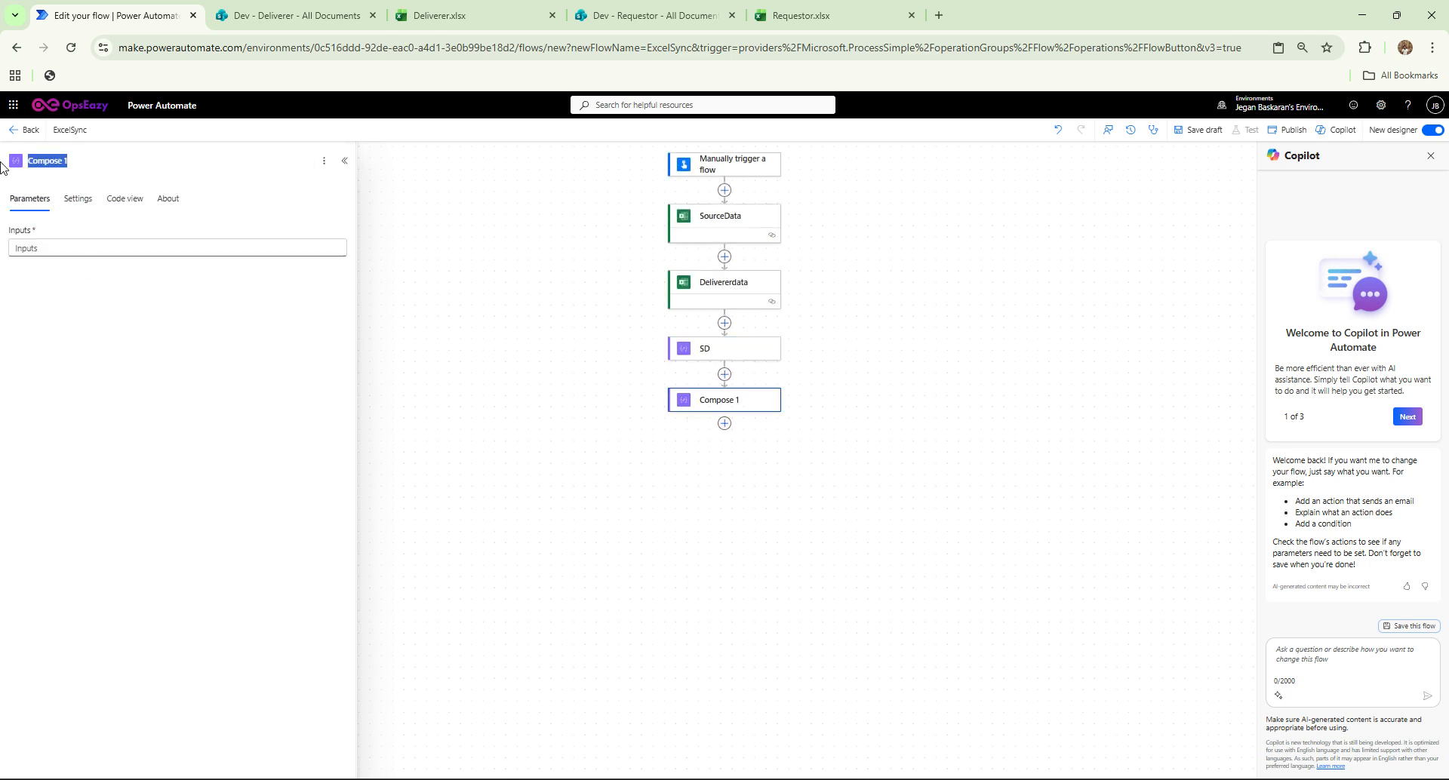
{"action": "type", "text": "TD"}
{"action": "left_click", "coordinate": [97, 248]}
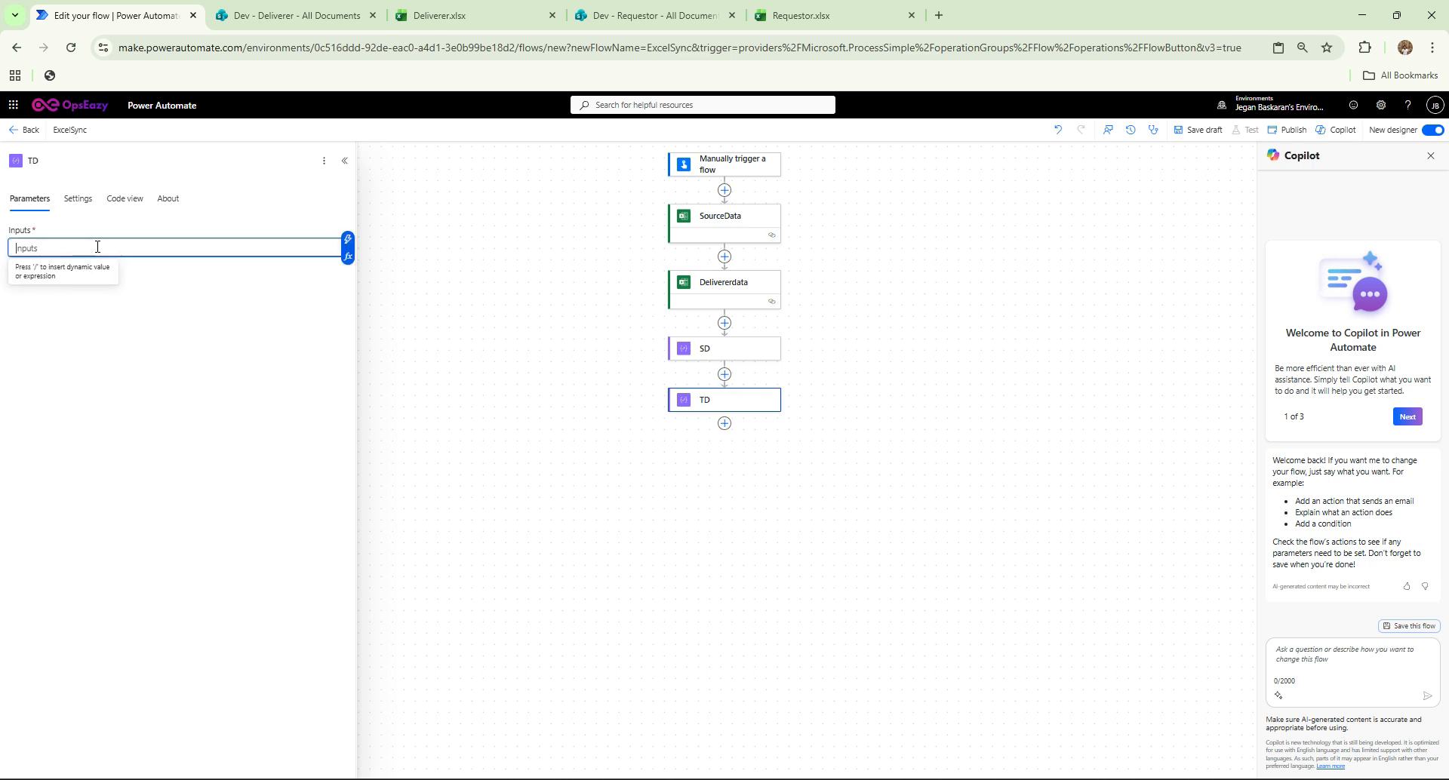
{"action": "left_click", "coordinate": [347, 239]}
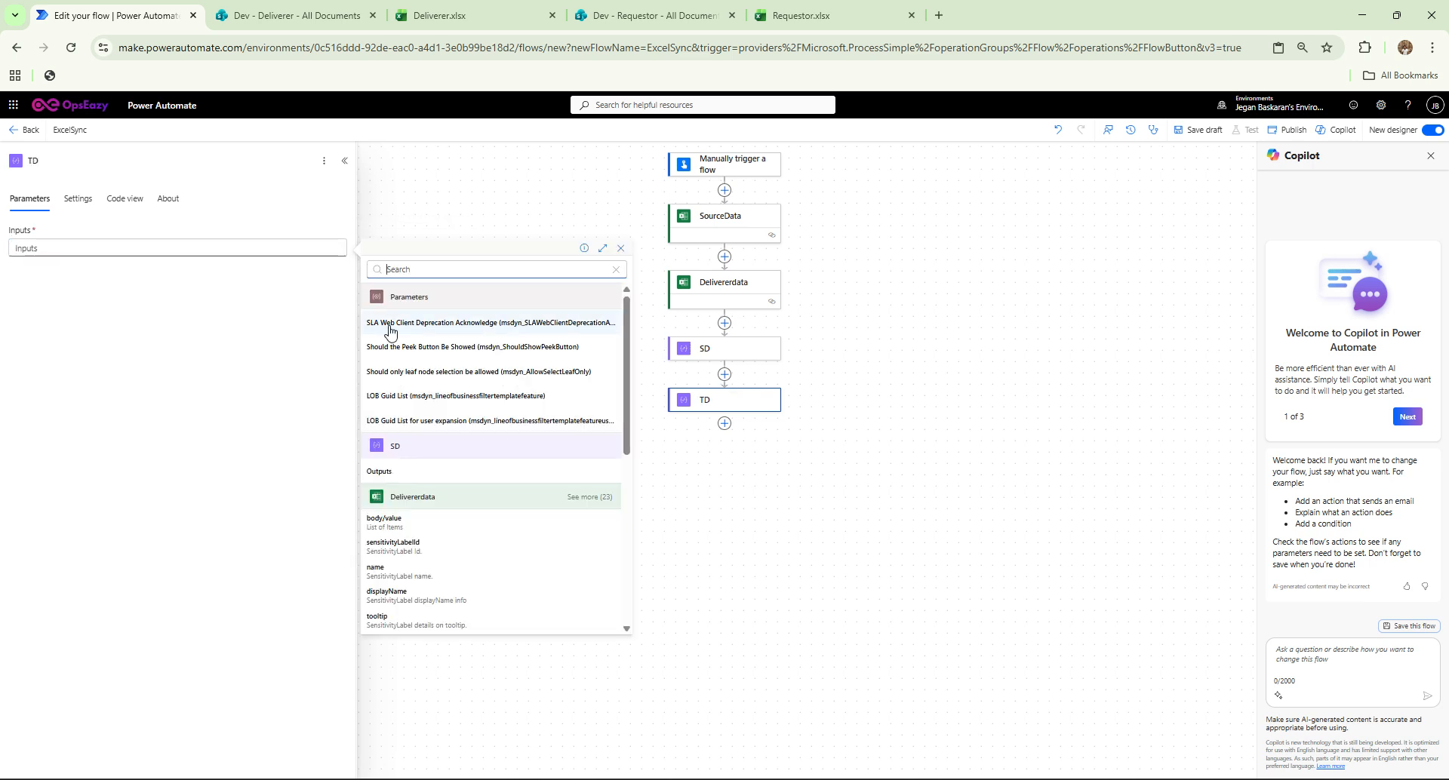
{"action": "left_click", "coordinate": [389, 528]}
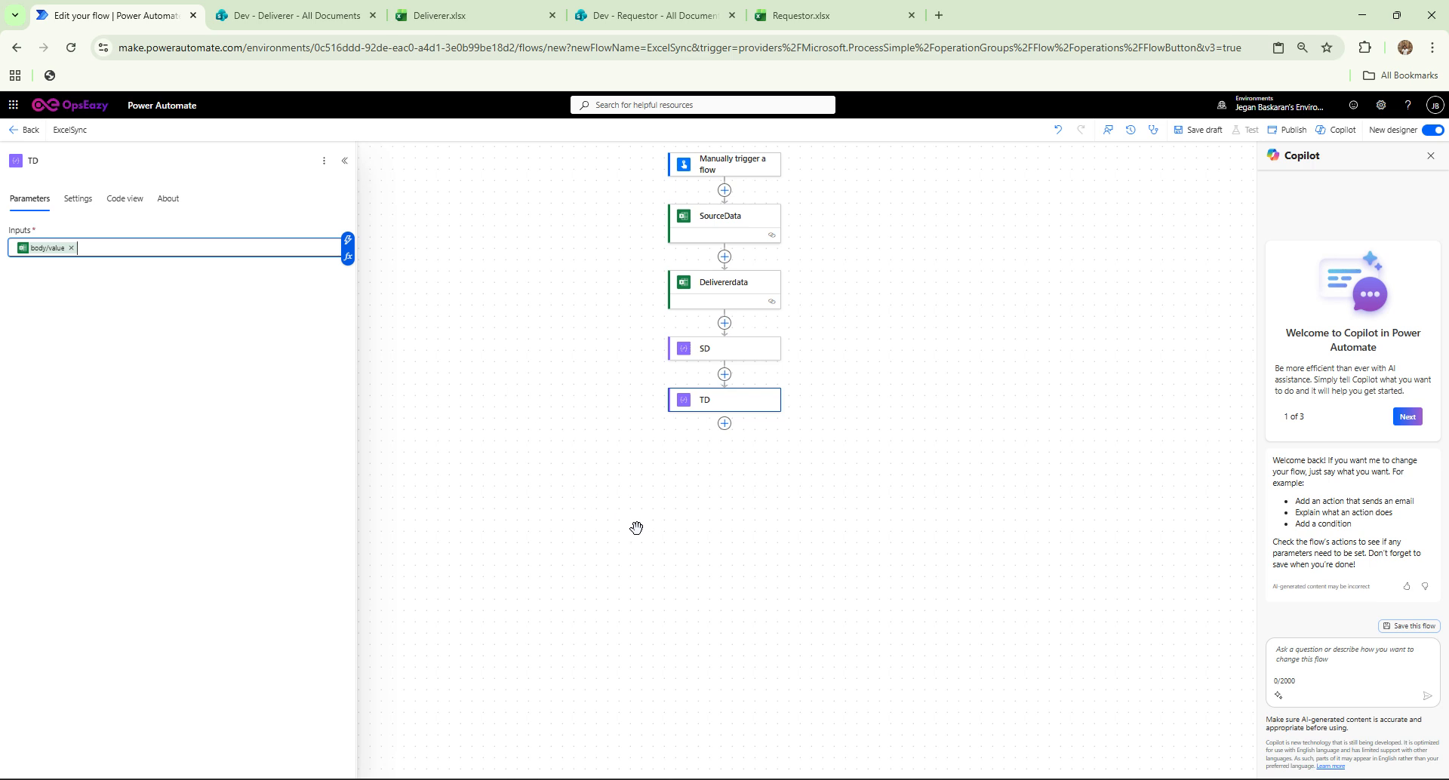
{"action": "left_click", "coordinate": [604, 498]}
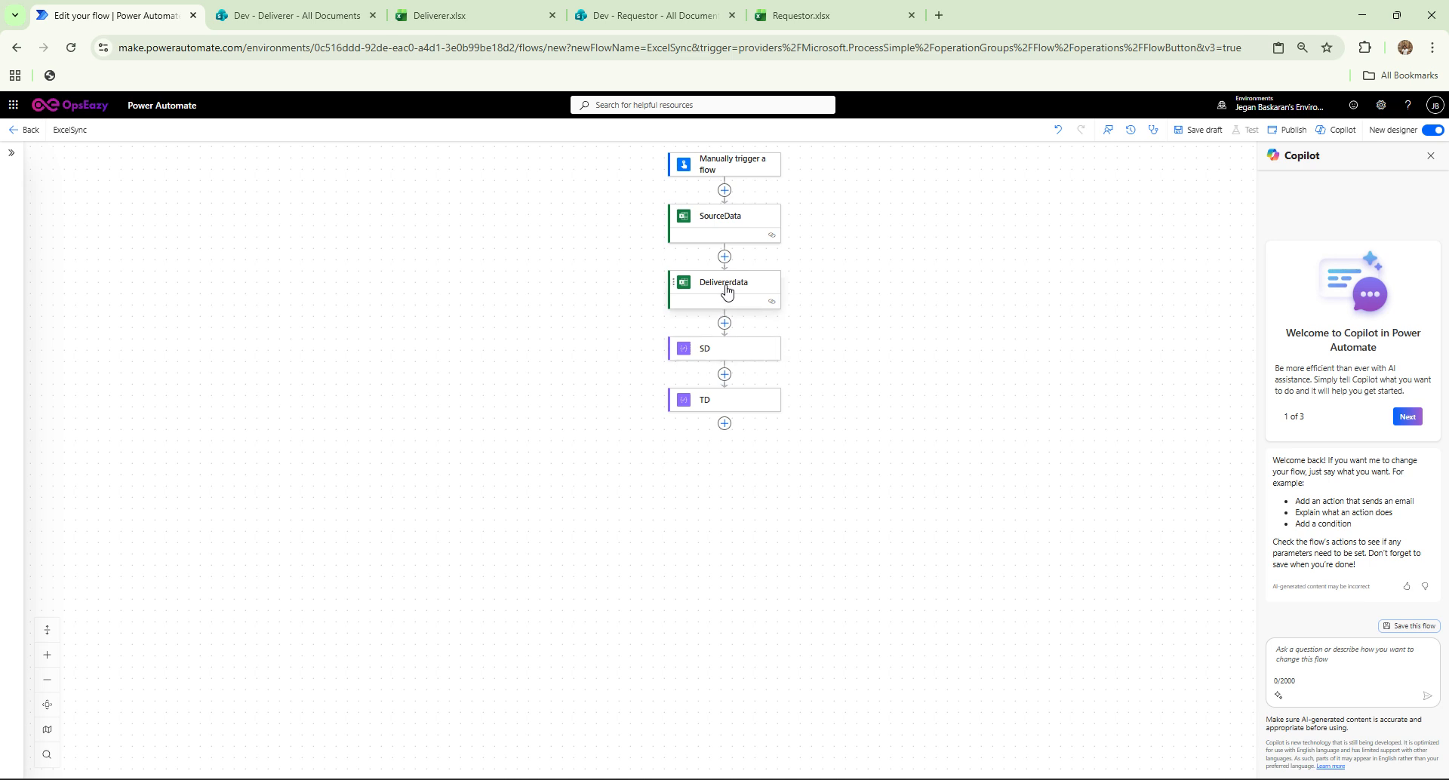
Add the Excel Online (Business) action Delete a row after TD and set its location to SharePoint Site - Dev.
{"action": "left_click", "coordinate": [725, 424]}
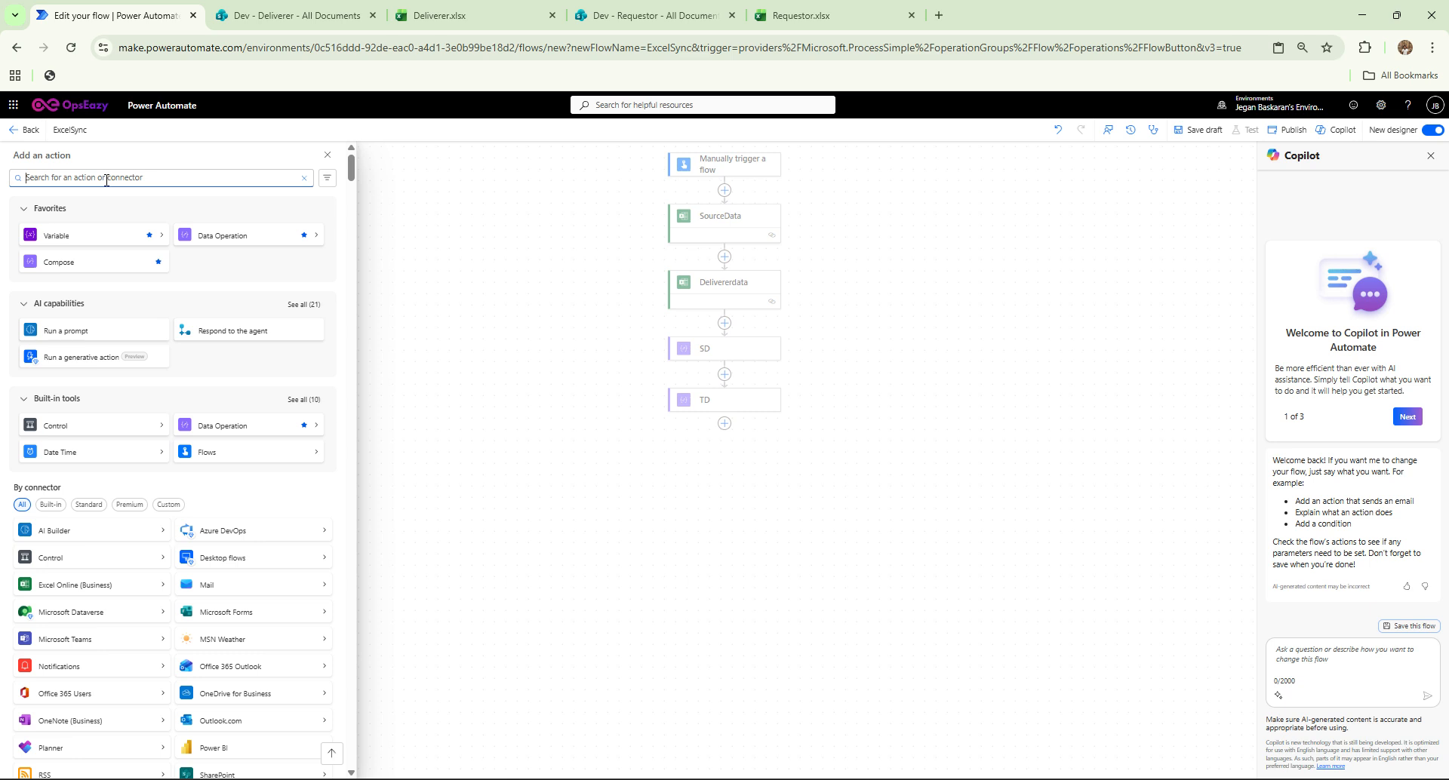
{"action": "type", "text": "de"}
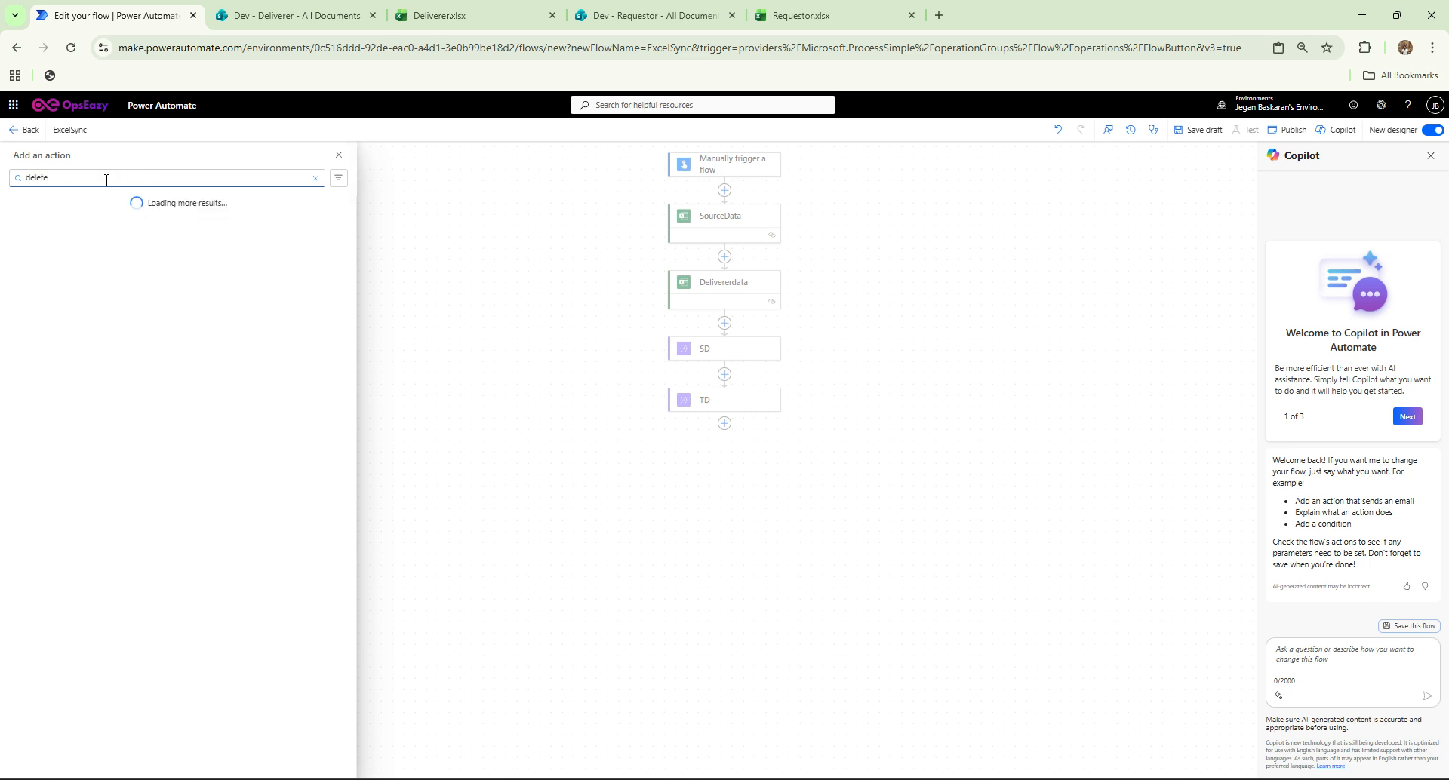
{"action": "type", "text": "lete row"}
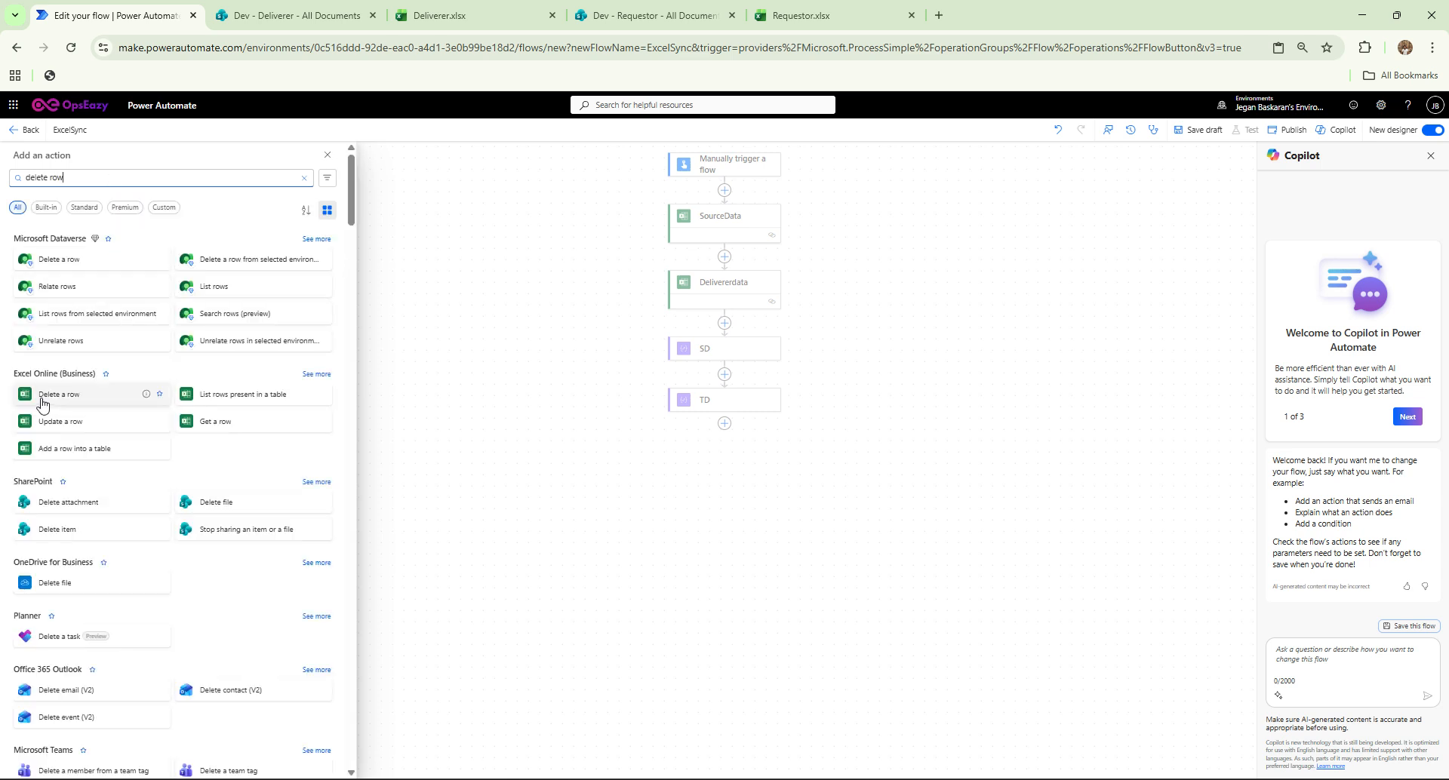
{"action": "left_click", "coordinate": [70, 394]}
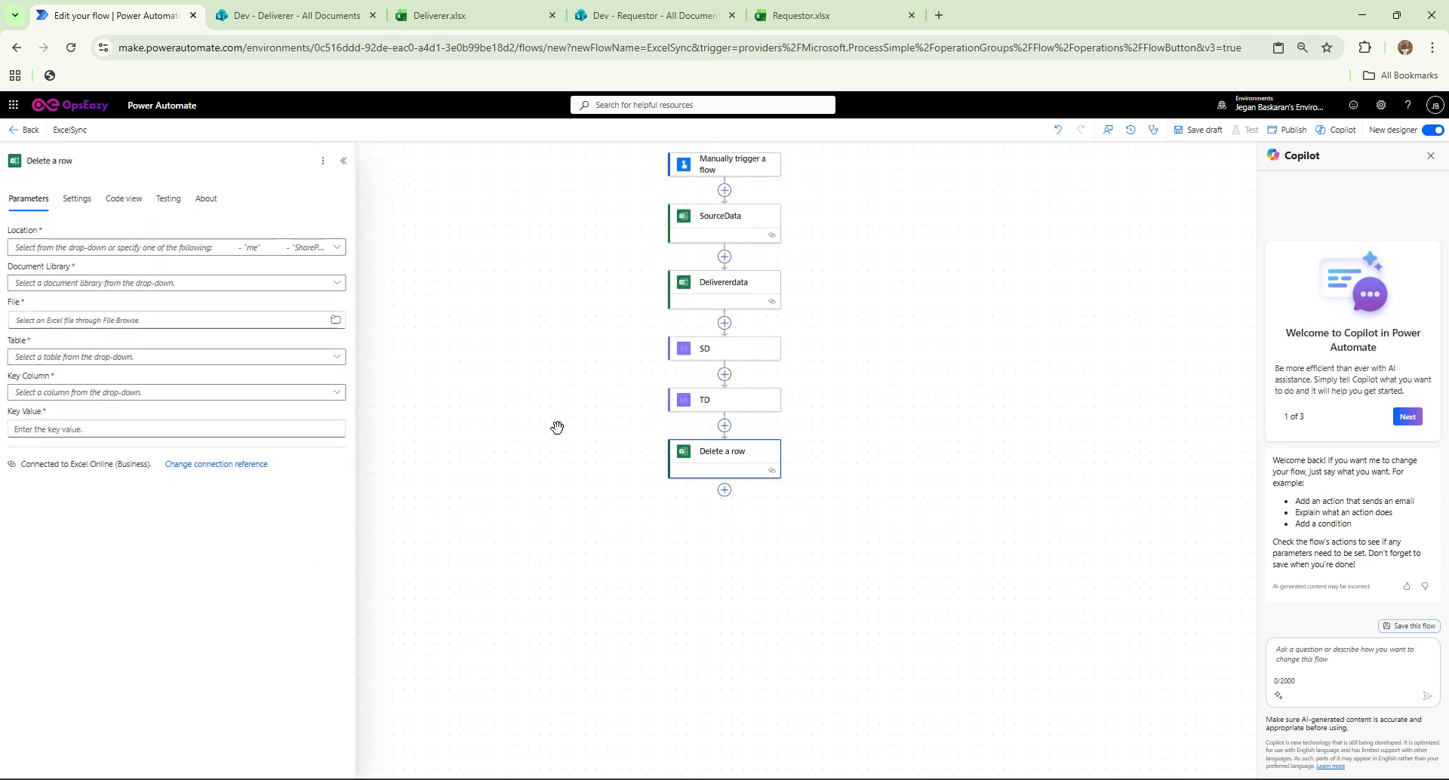
{"action": "left_click", "coordinate": [206, 249]}
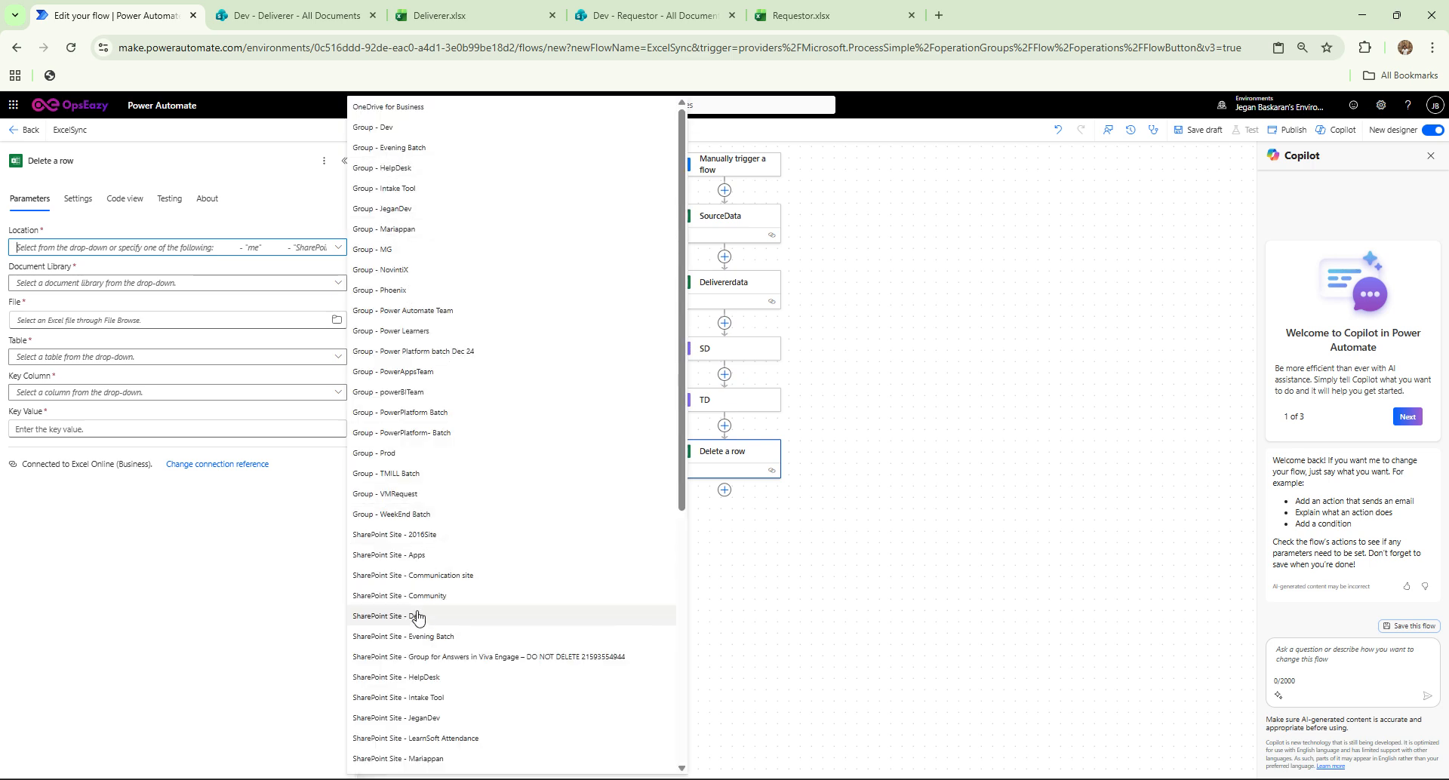
{"action": "left_click", "coordinate": [417, 617]}
{"action": "left_click", "coordinate": [180, 285]}
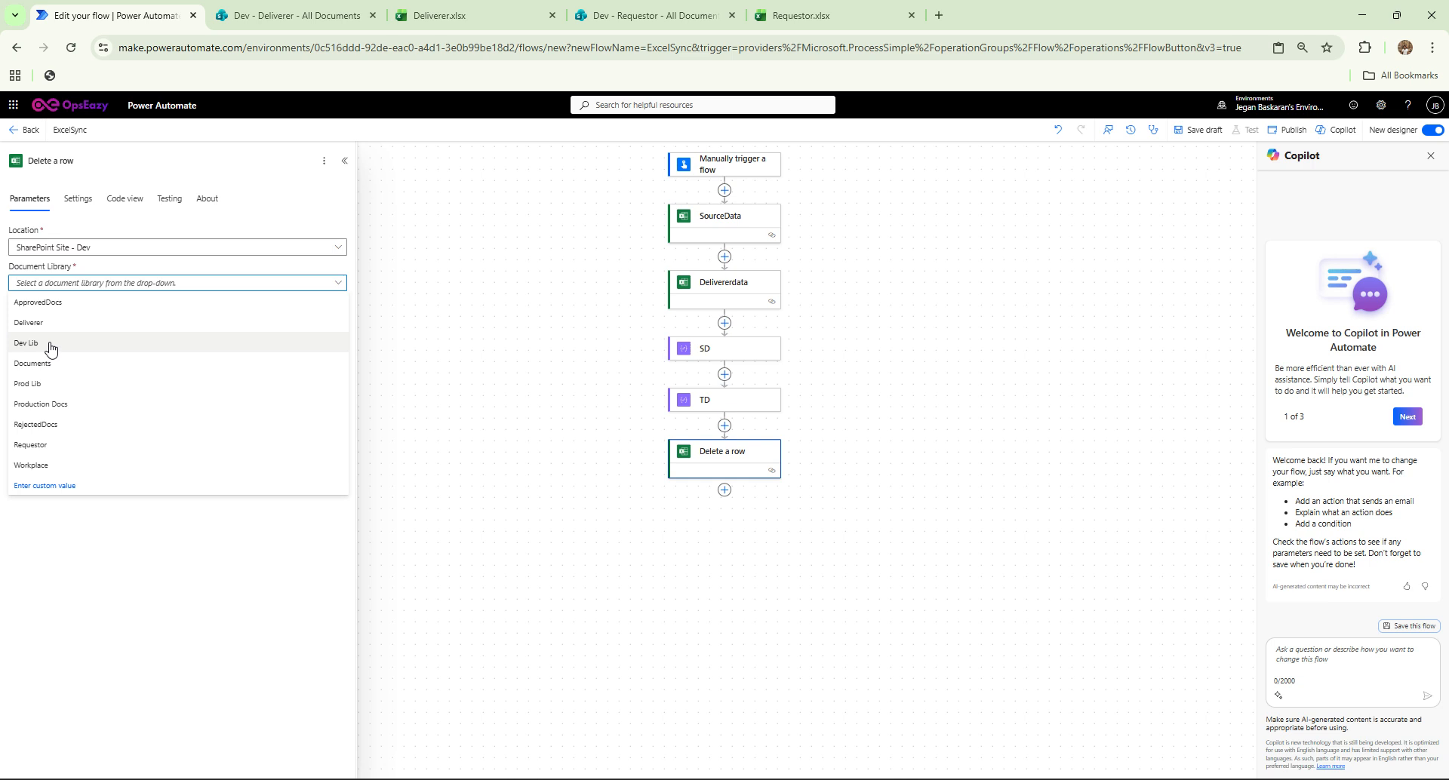
{"action": "left_click", "coordinate": [50, 347]}
{"action": "left_click", "coordinate": [337, 320]}
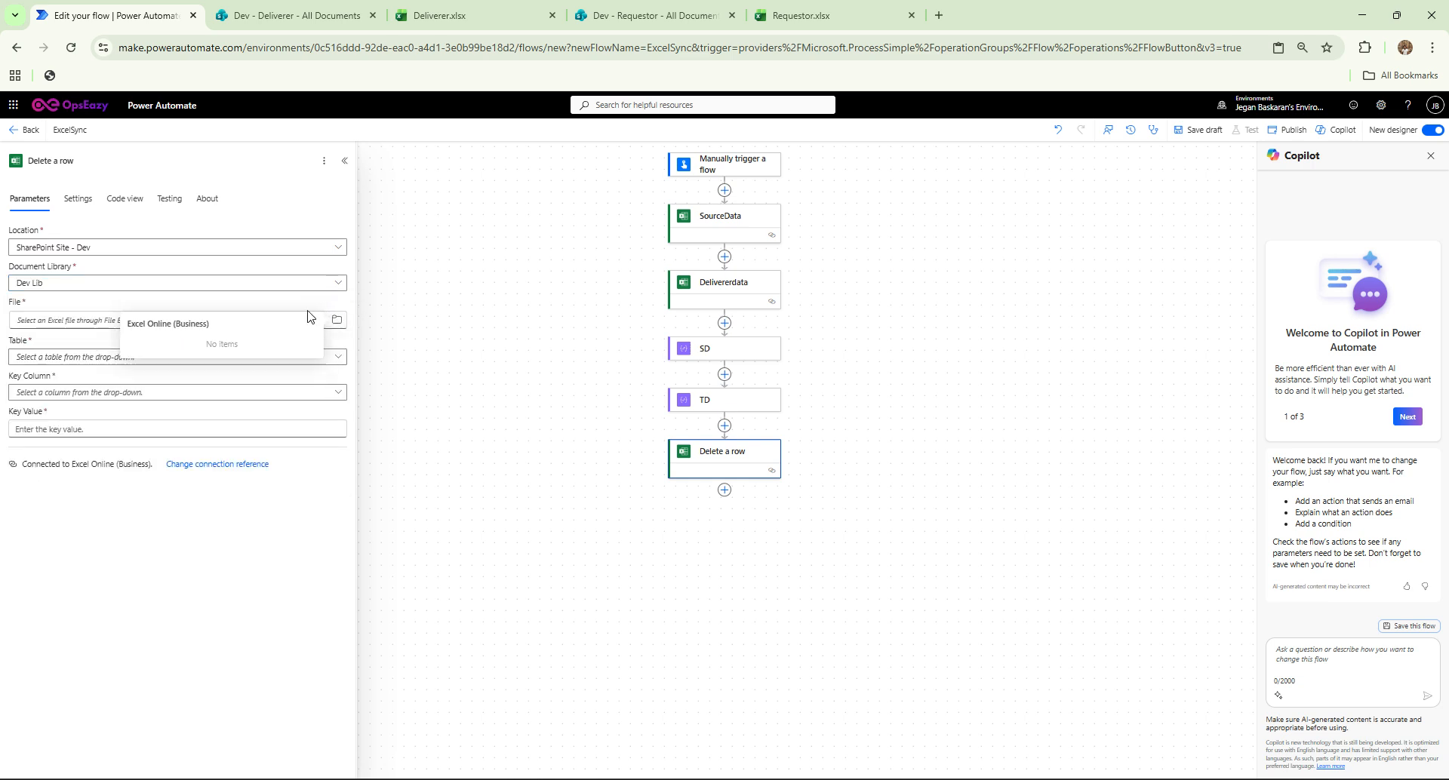
Set the Delete a row action's document library to Deliverer and its file to Deliverer.xlsx.
{"action": "left_click", "coordinate": [291, 283]}
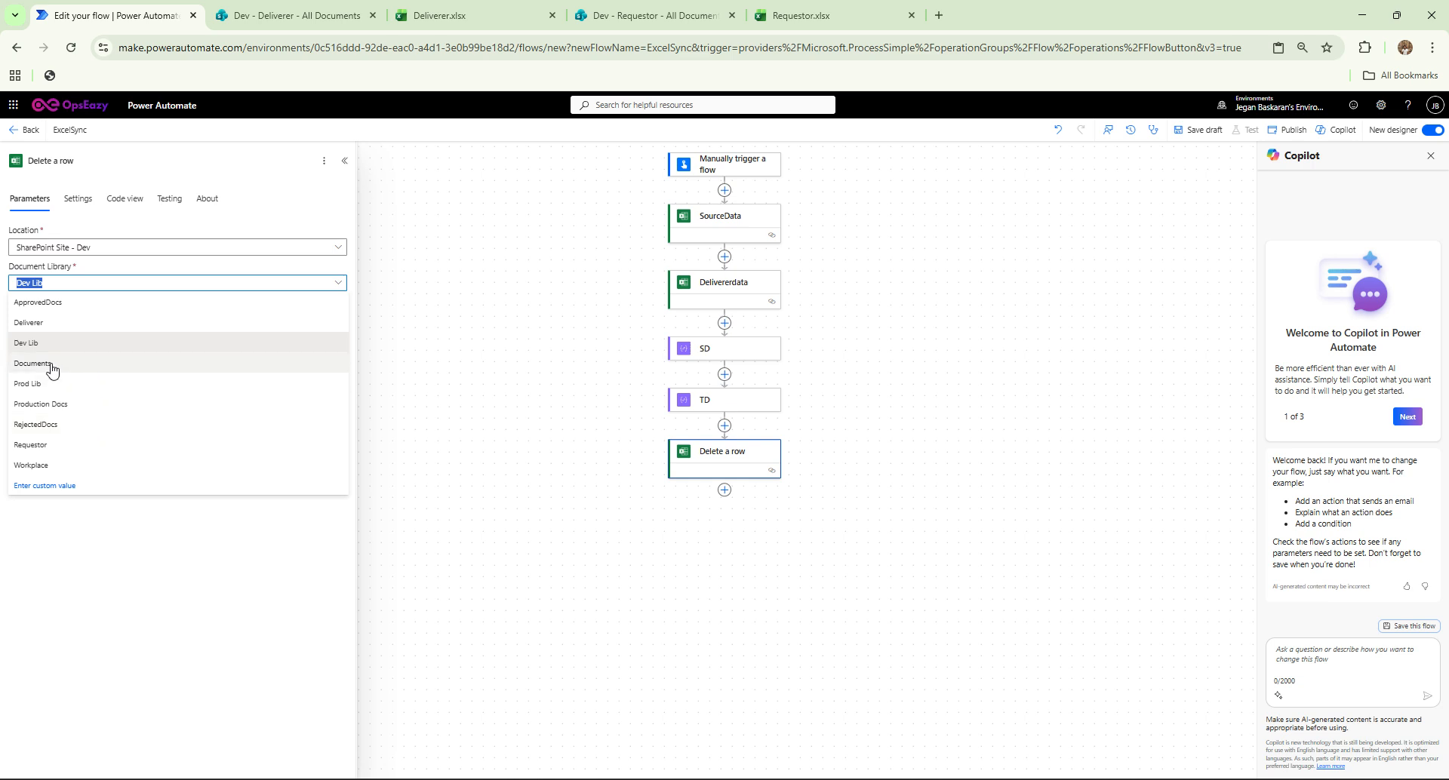
{"action": "left_click", "coordinate": [46, 323]}
{"action": "left_click", "coordinate": [337, 324]}
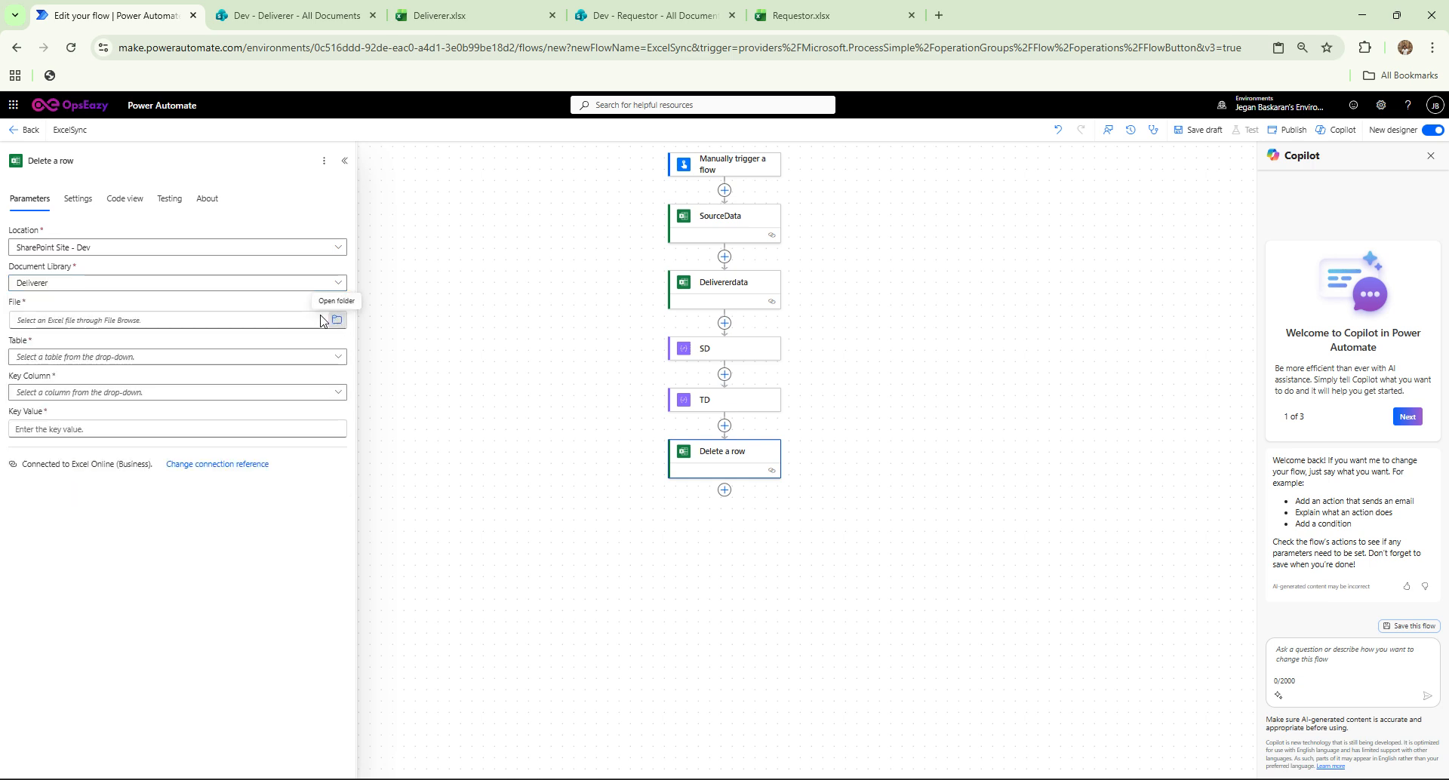
{"action": "left_click", "coordinate": [212, 346]}
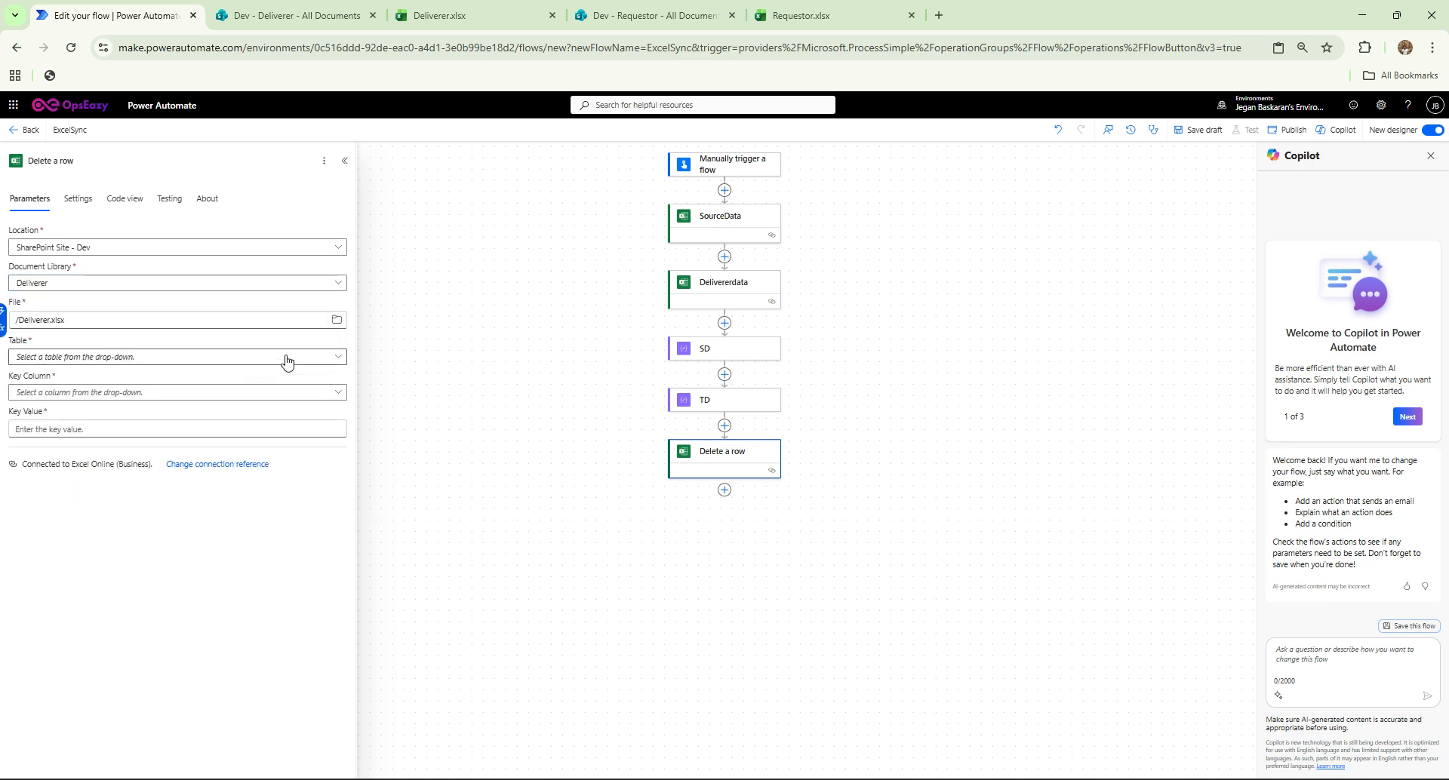
Set the Delete a row action's table to DelivererTable and its key column to PIM ID, the Deliverer workbook's ID column.
{"action": "left_click", "coordinate": [283, 358]}
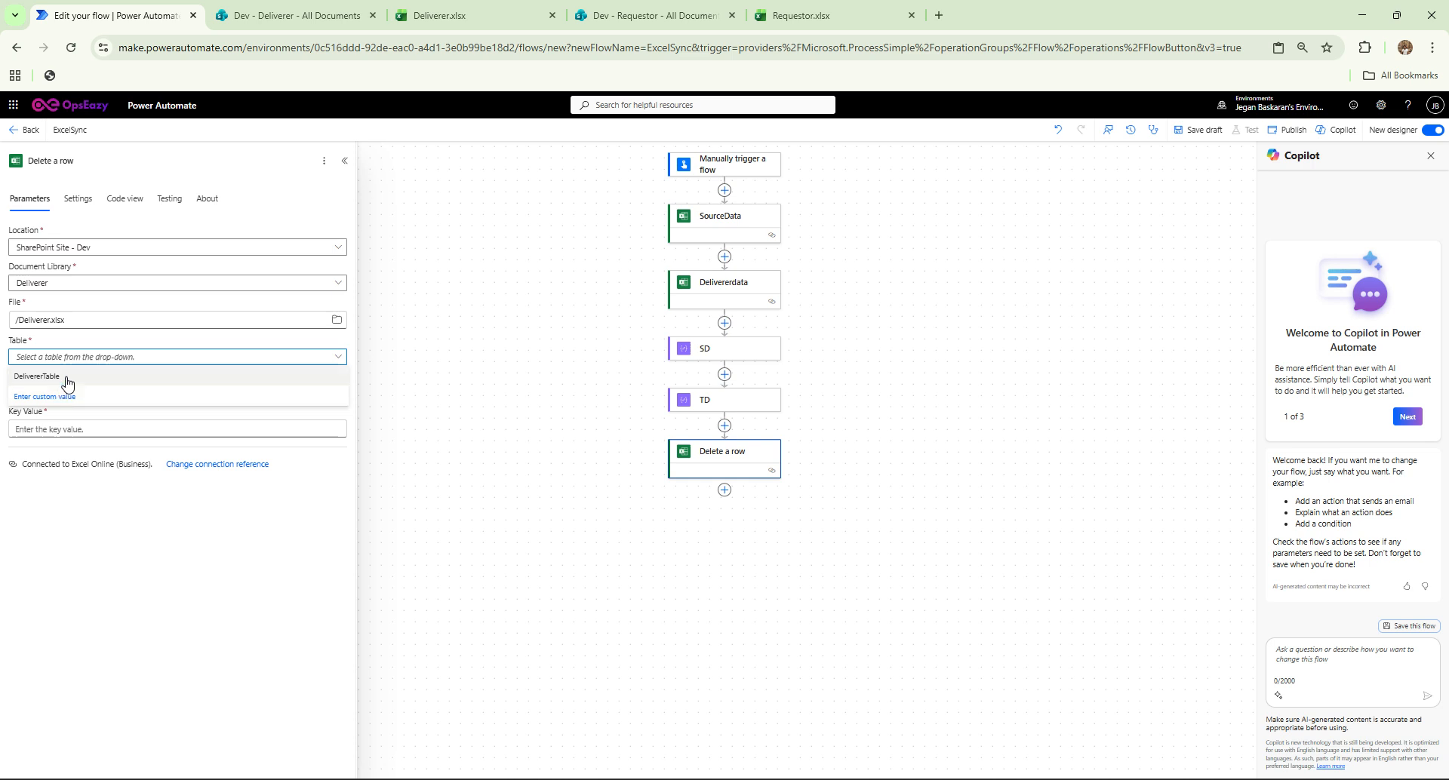
{"action": "left_click", "coordinate": [67, 376]}
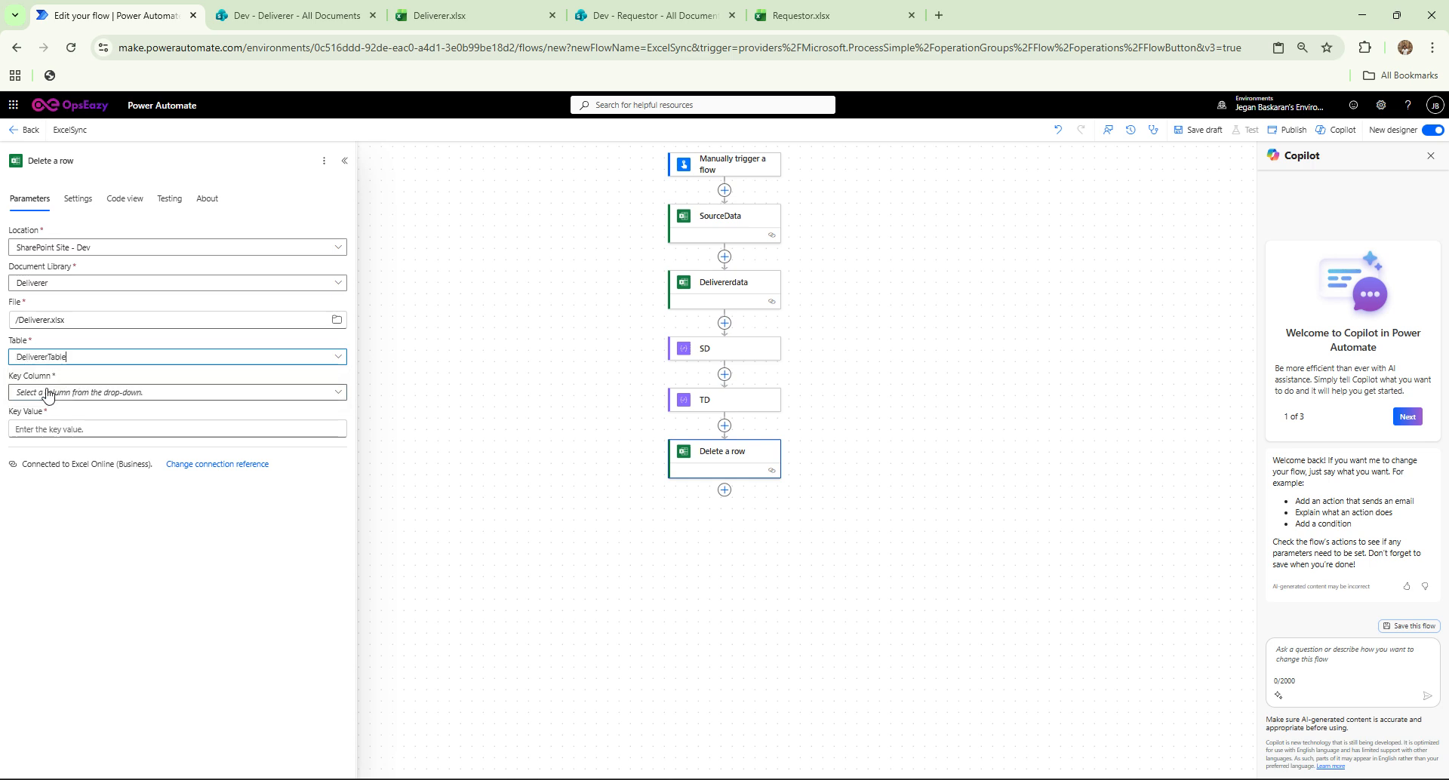
{"action": "left_click", "coordinate": [447, 15]}
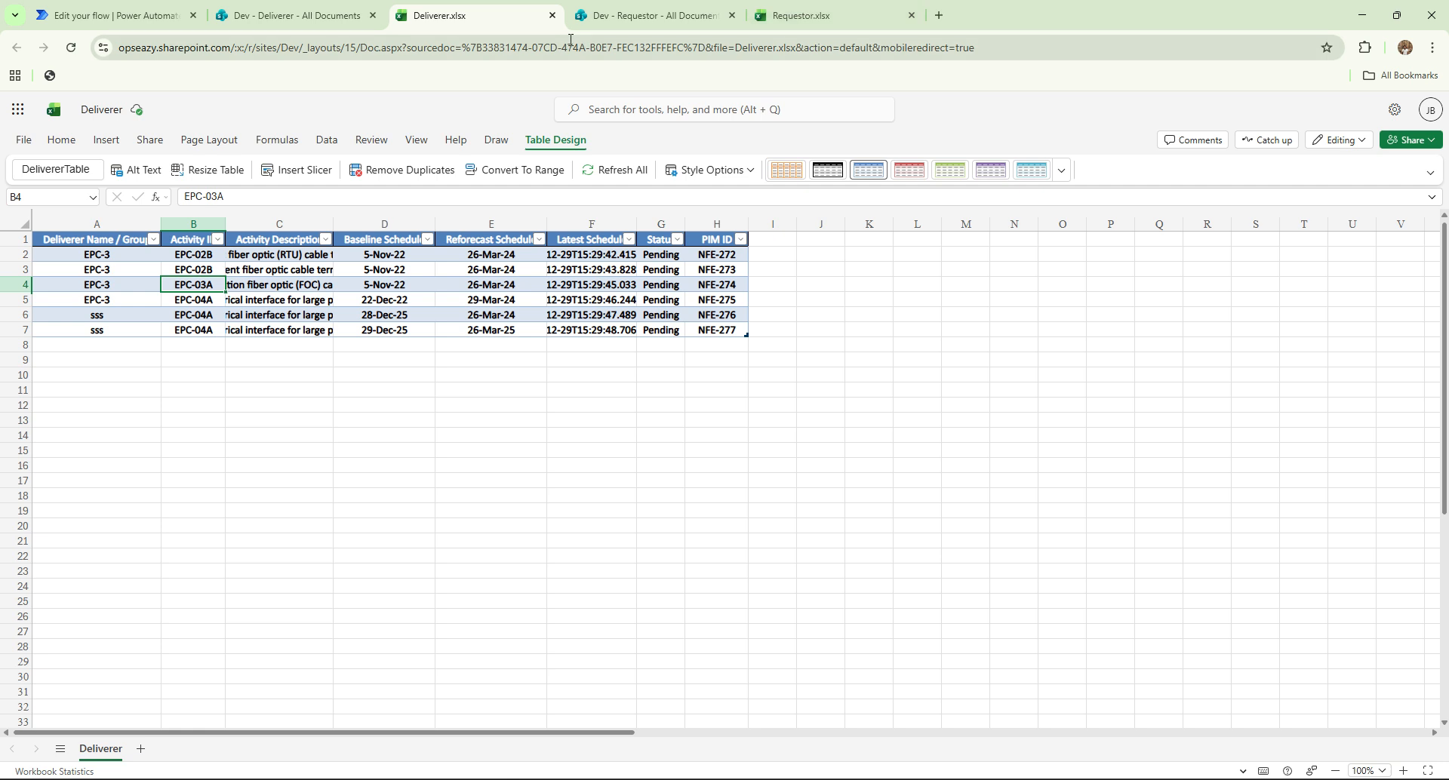
{"action": "left_click", "coordinate": [716, 224]}
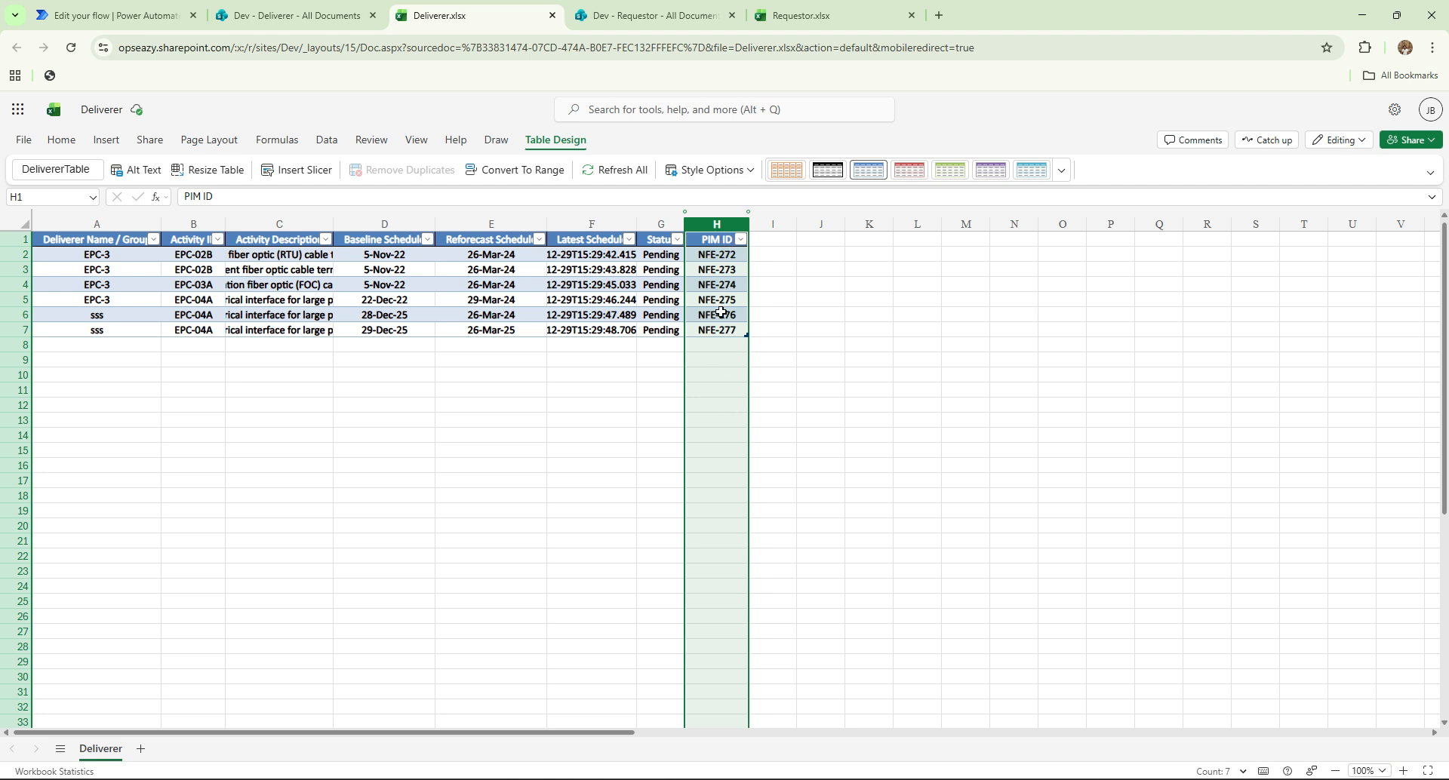
{"action": "left_click", "coordinate": [305, 19]}
{"action": "left_click", "coordinate": [142, 21]}
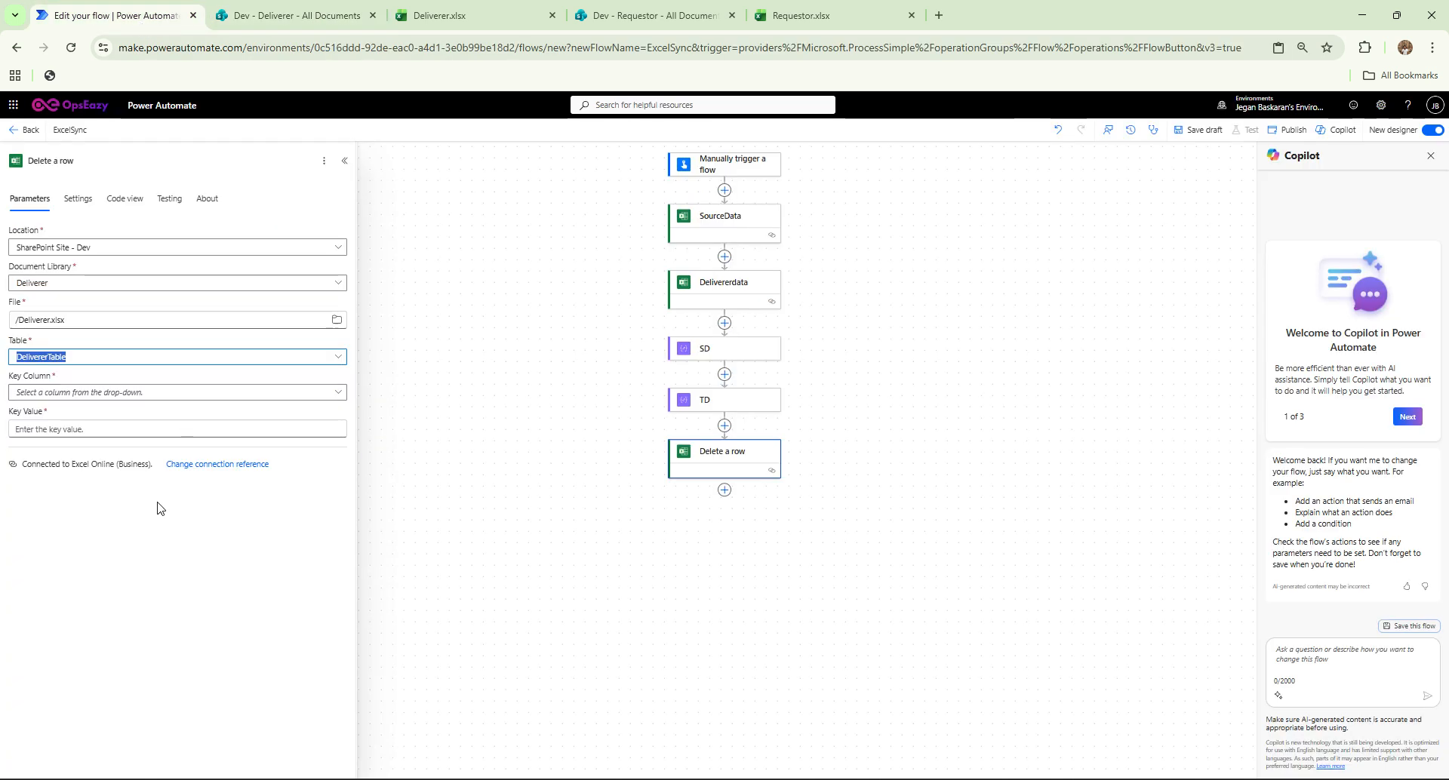
{"action": "left_click", "coordinate": [37, 392]}
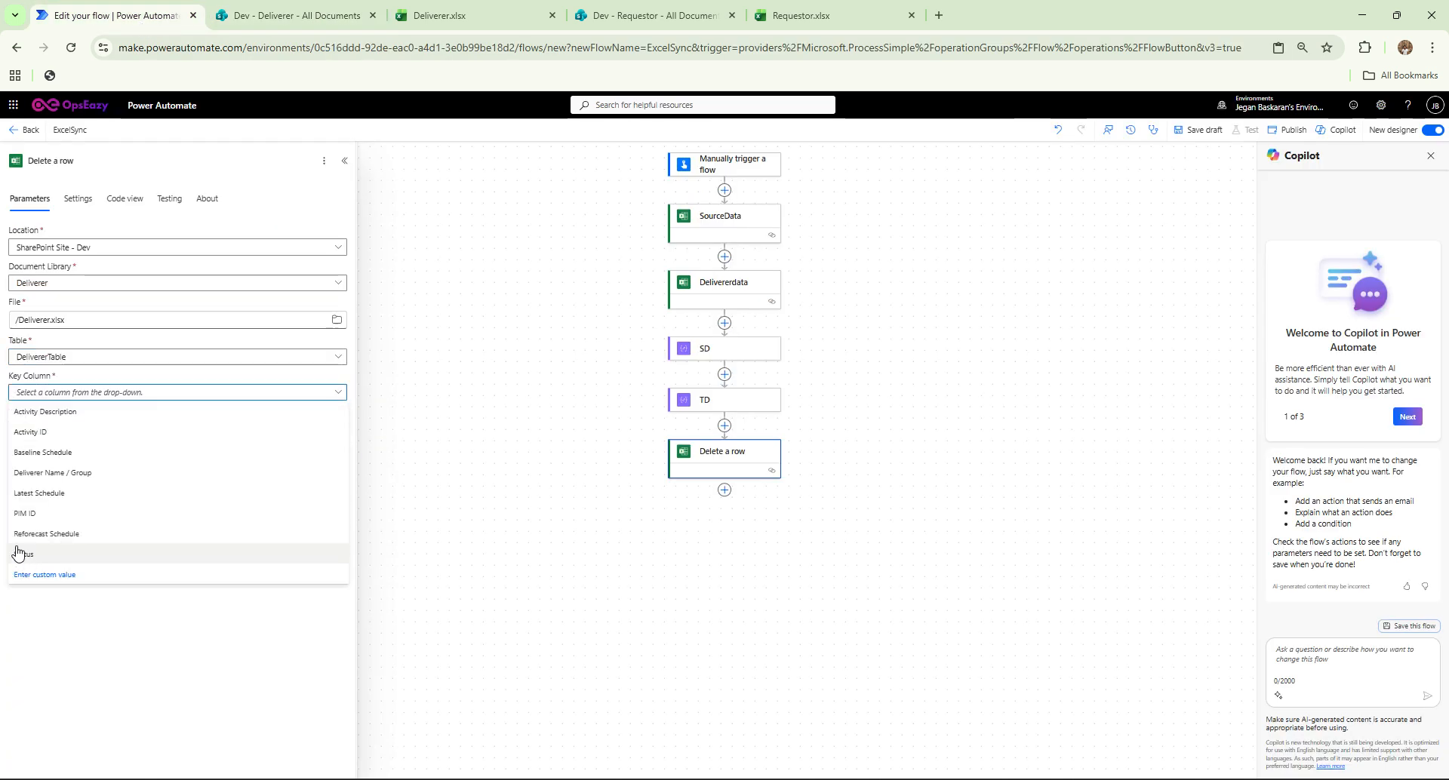
{"action": "left_click", "coordinate": [26, 514]}
Set the Delete a row action's key value to the PIM ID output of Delivererdata and collapse the action's settings.
{"action": "left_click", "coordinate": [56, 430]}
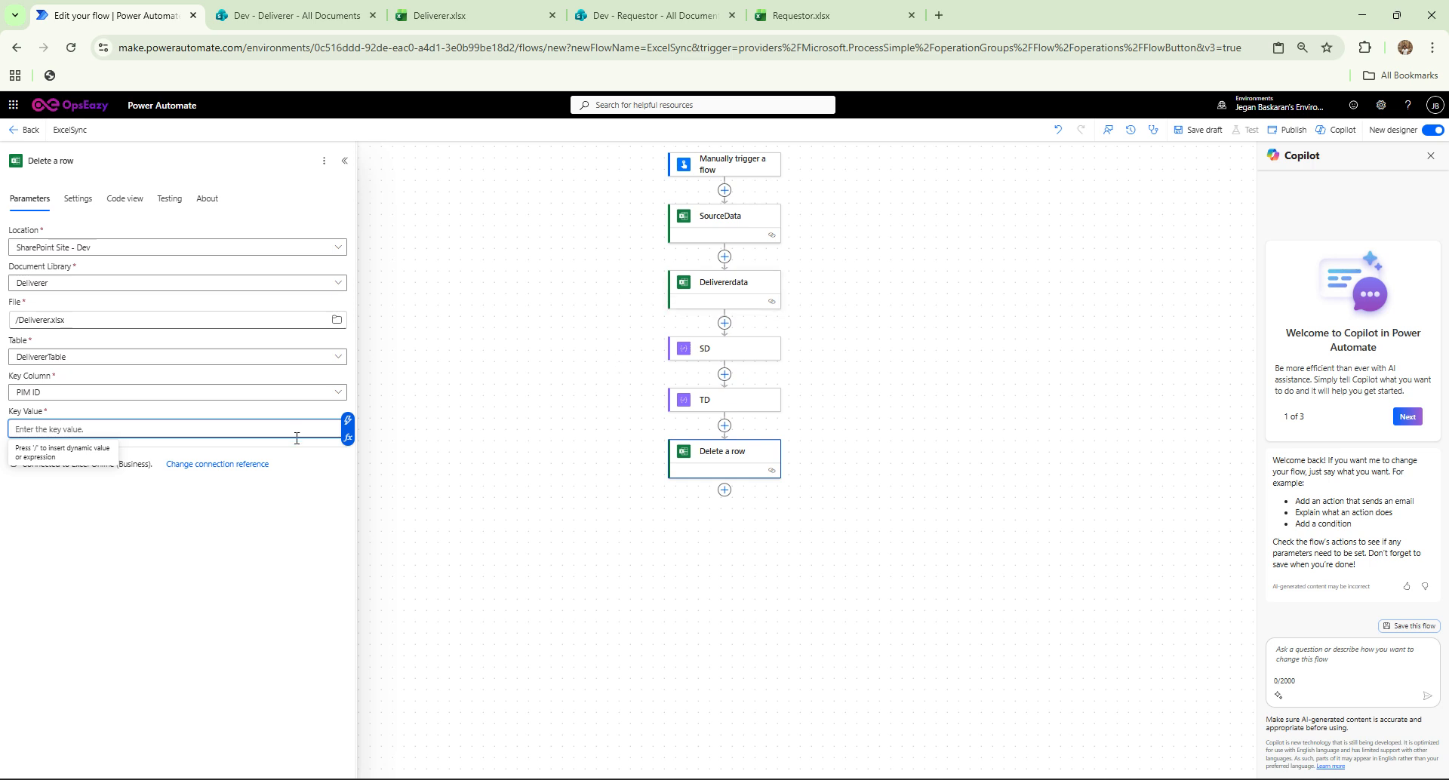
{"action": "left_click", "coordinate": [347, 420]}
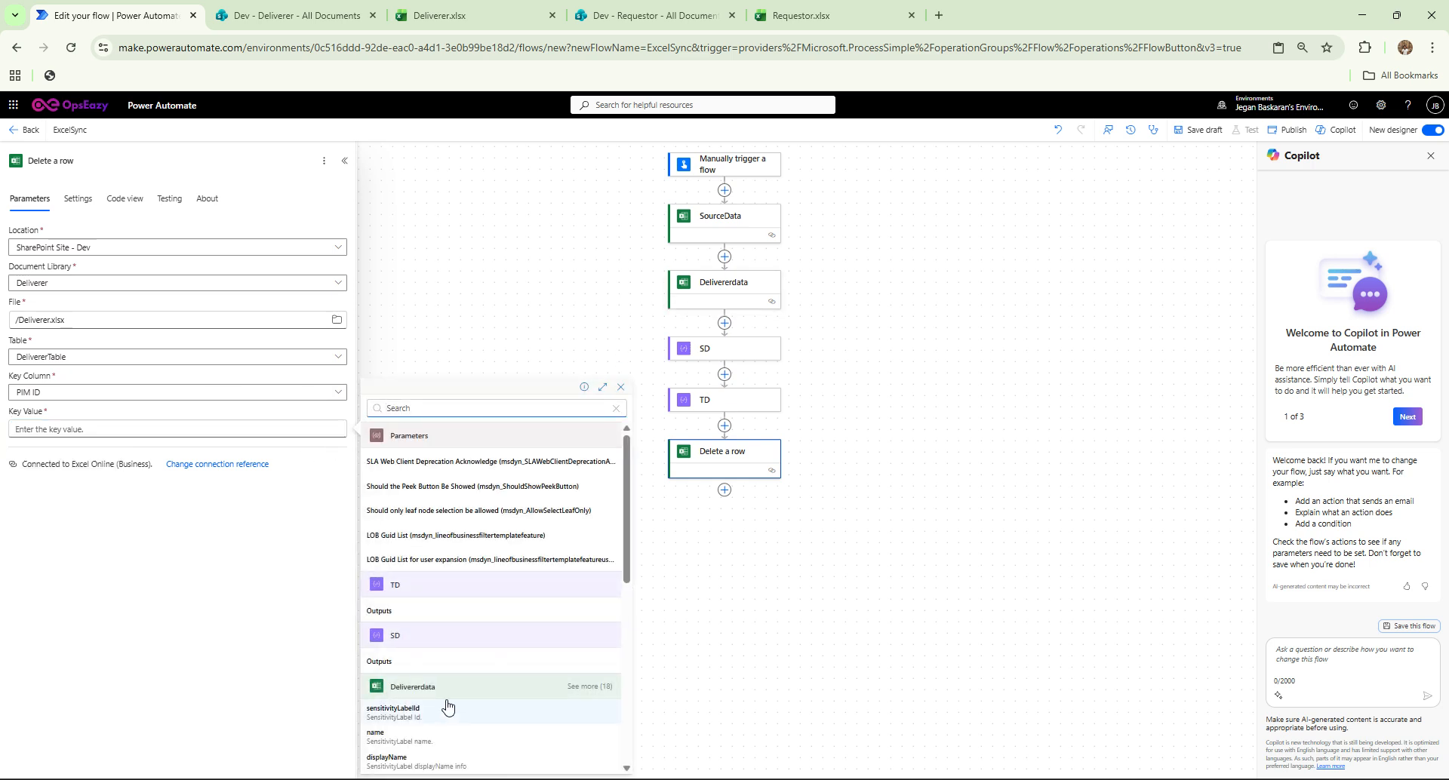
{"action": "scroll", "coordinate": [414, 717], "scroll_direction": "down", "scroll_amount": 1}
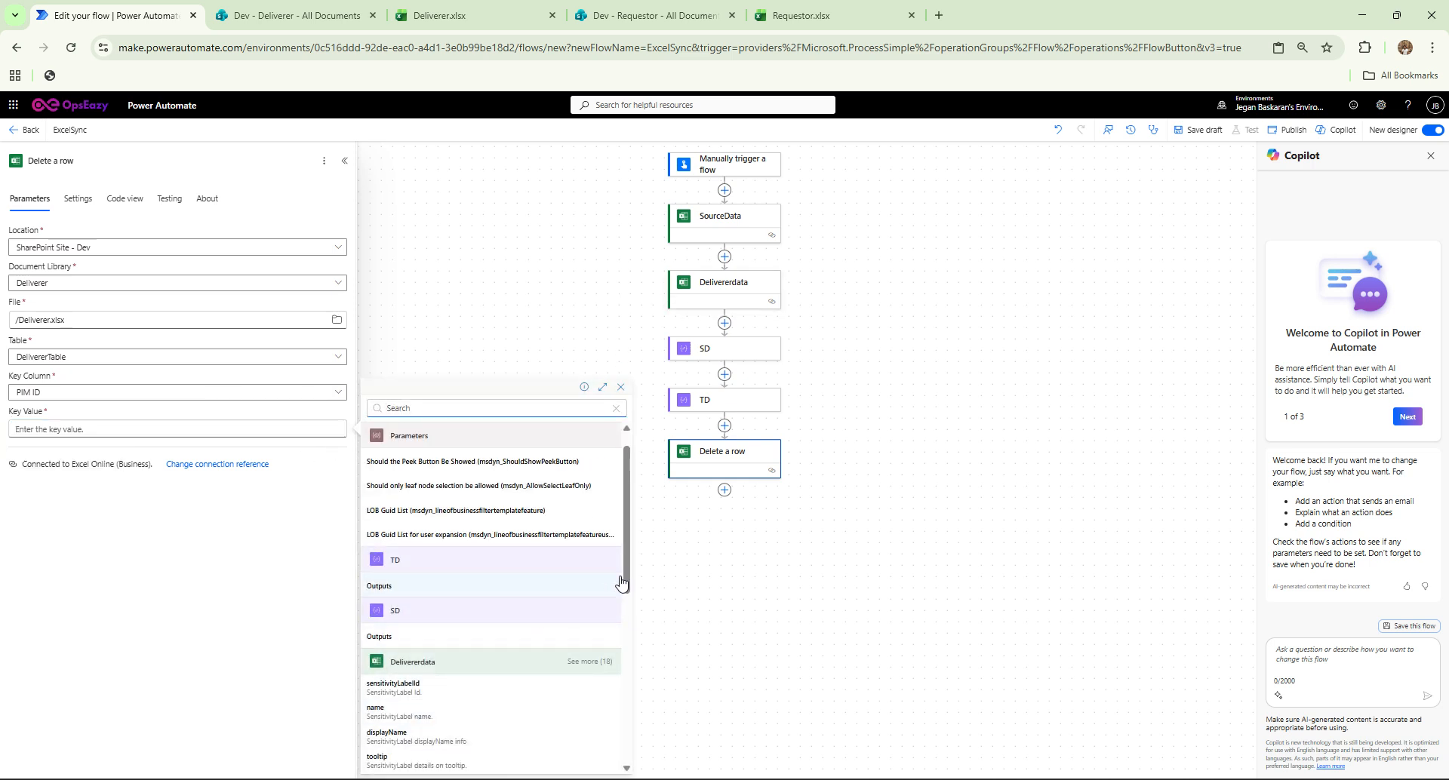
{"action": "left_click_drag", "start_coordinate": [629, 587], "coordinate": [627, 644]}
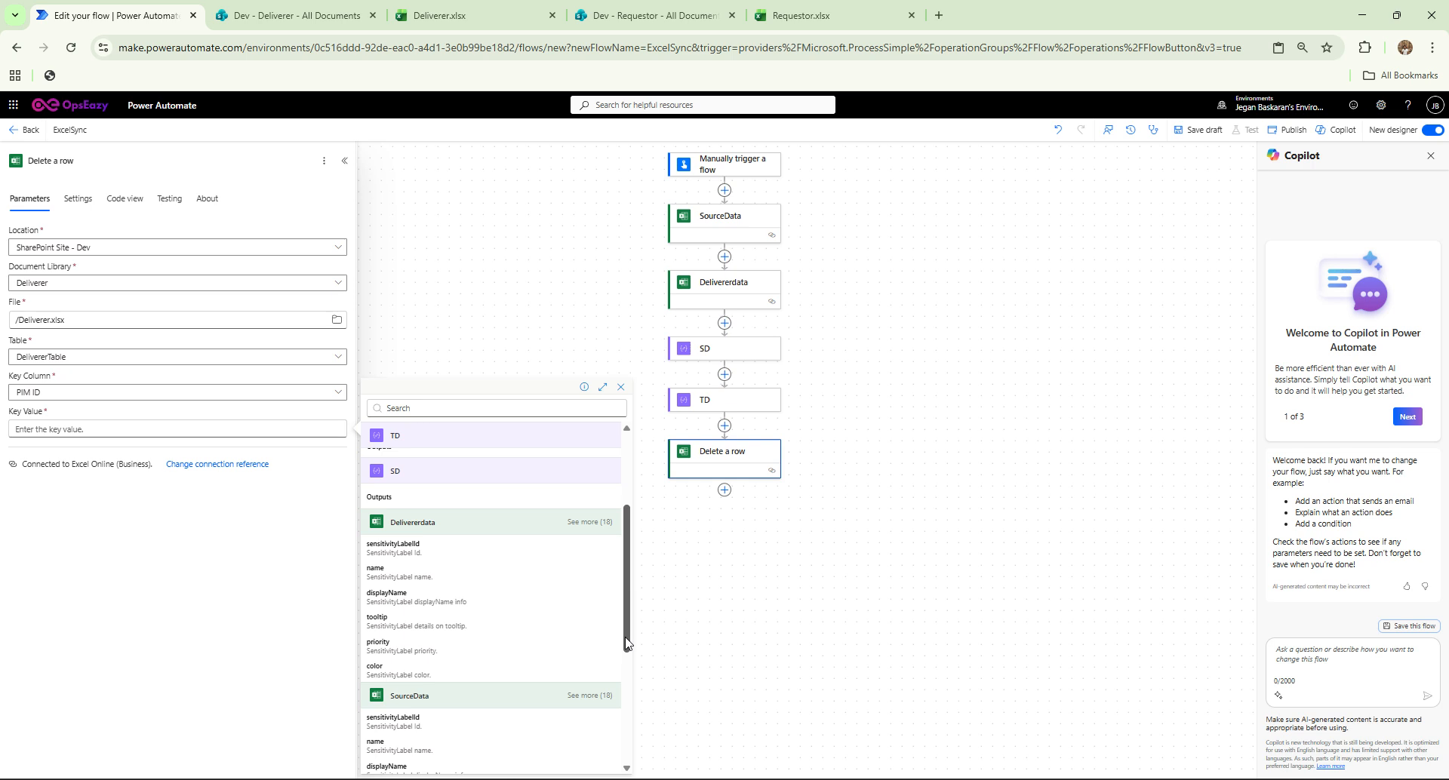
{"action": "left_click", "coordinate": [585, 522]}
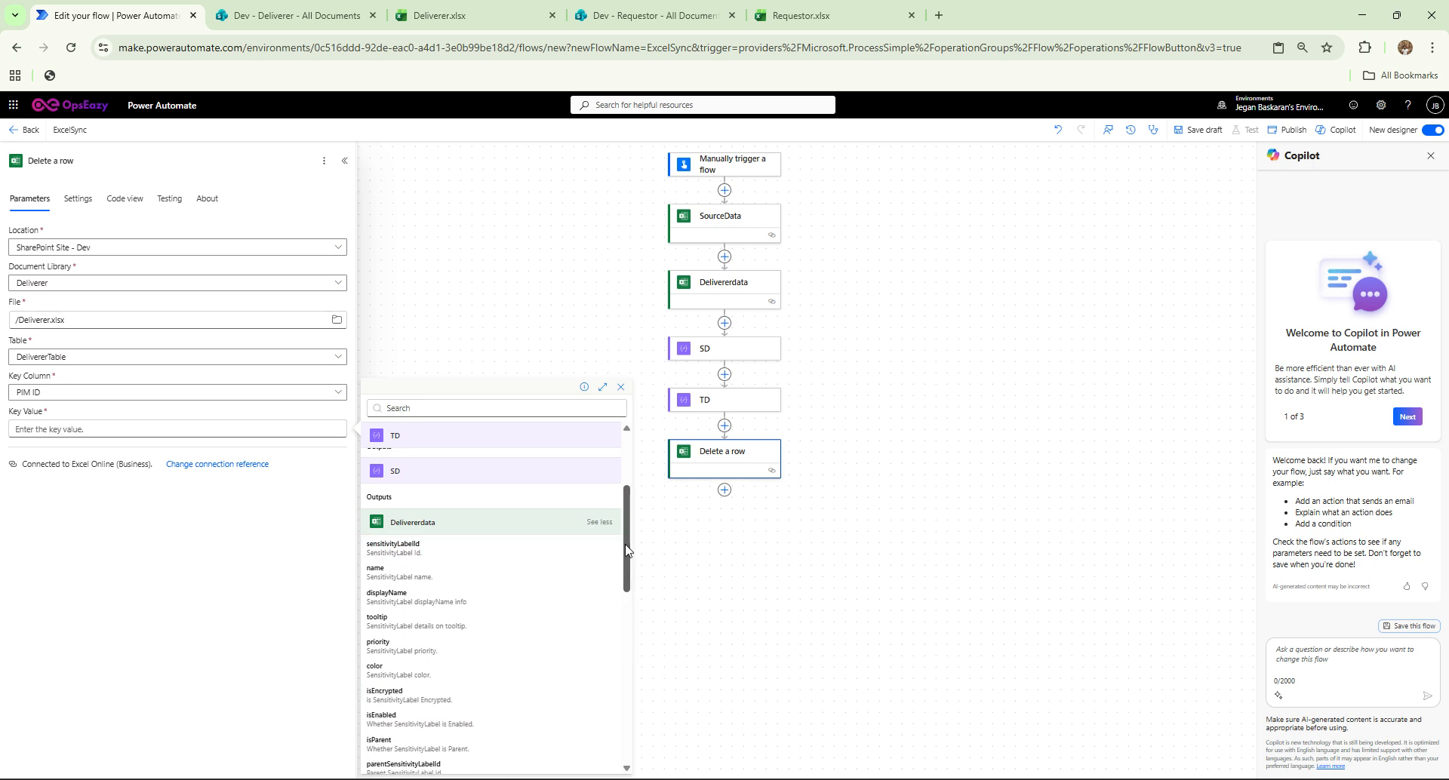
{"action": "left_click_drag", "start_coordinate": [627, 549], "coordinate": [627, 635]}
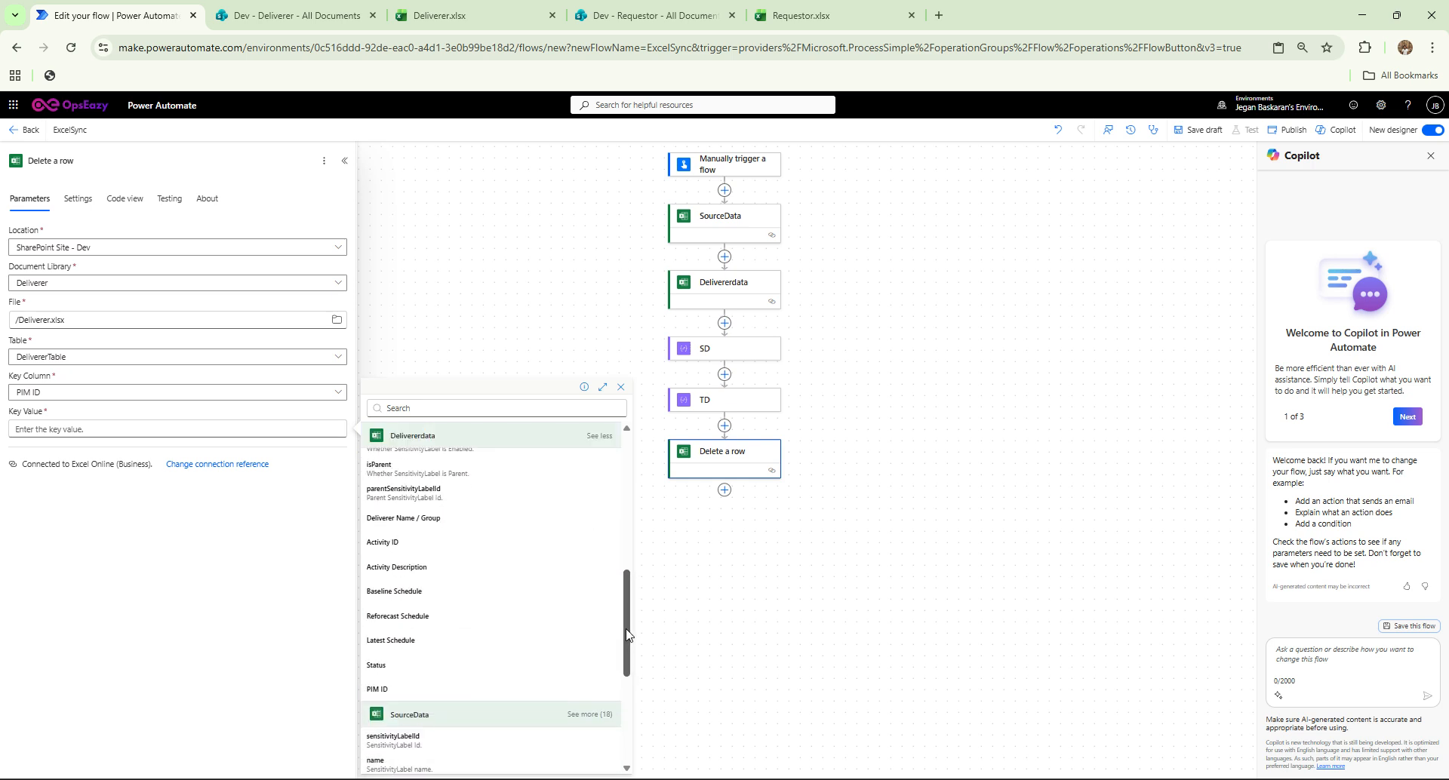
{"action": "left_click", "coordinate": [454, 698]}
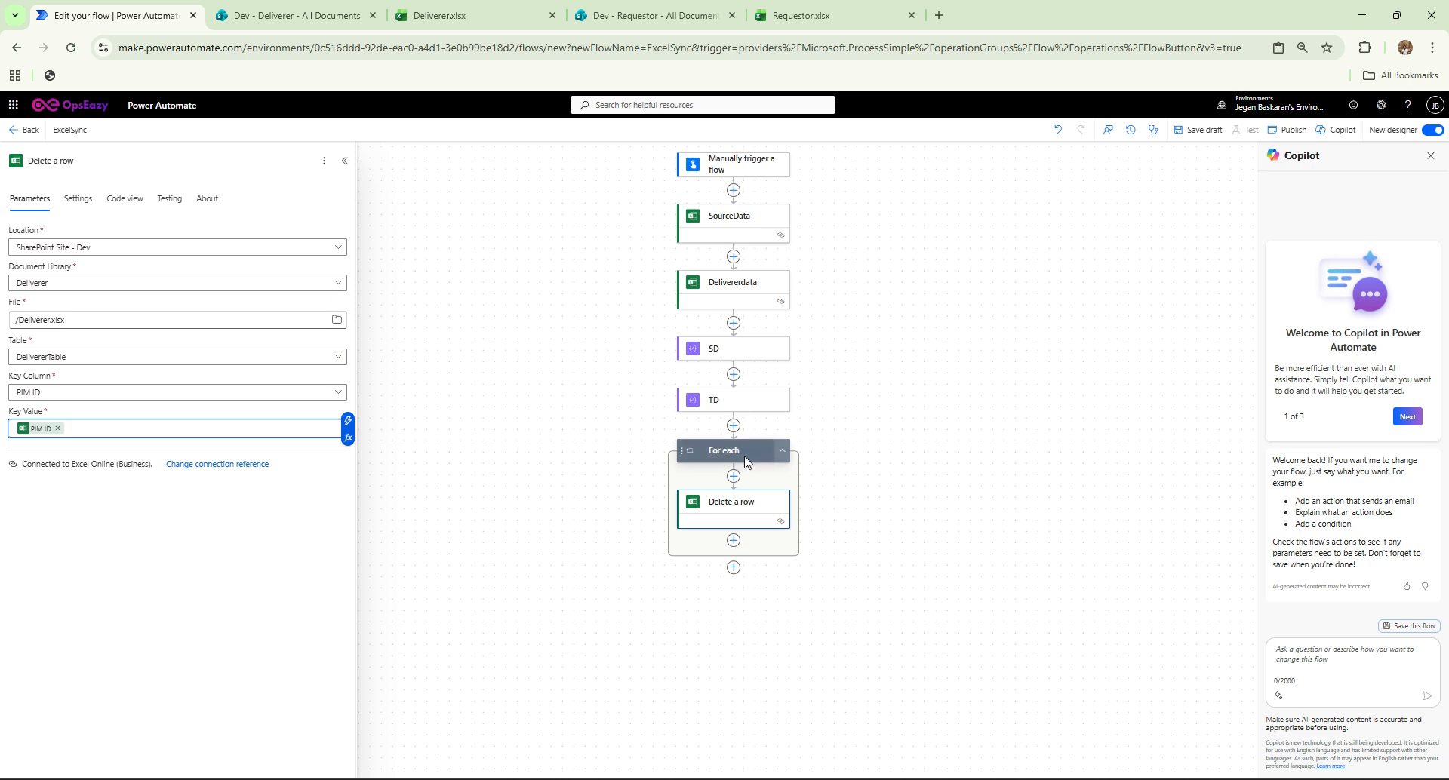
{"action": "left_click", "coordinate": [347, 163]}
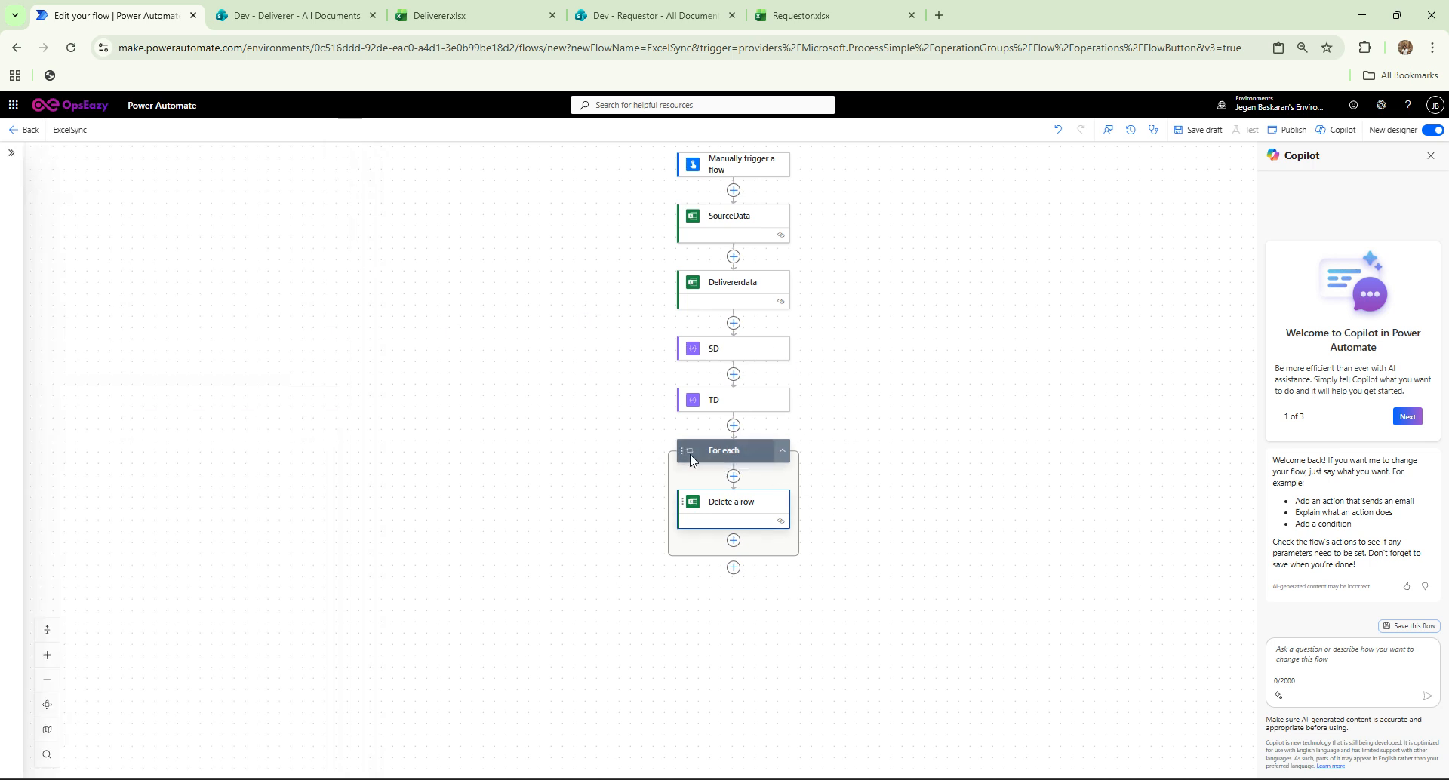
Add the Excel Online (Business) action Add a row into a table after the For each loop, with location SharePoint Site - Dev.
{"action": "left_click", "coordinate": [735, 567]}
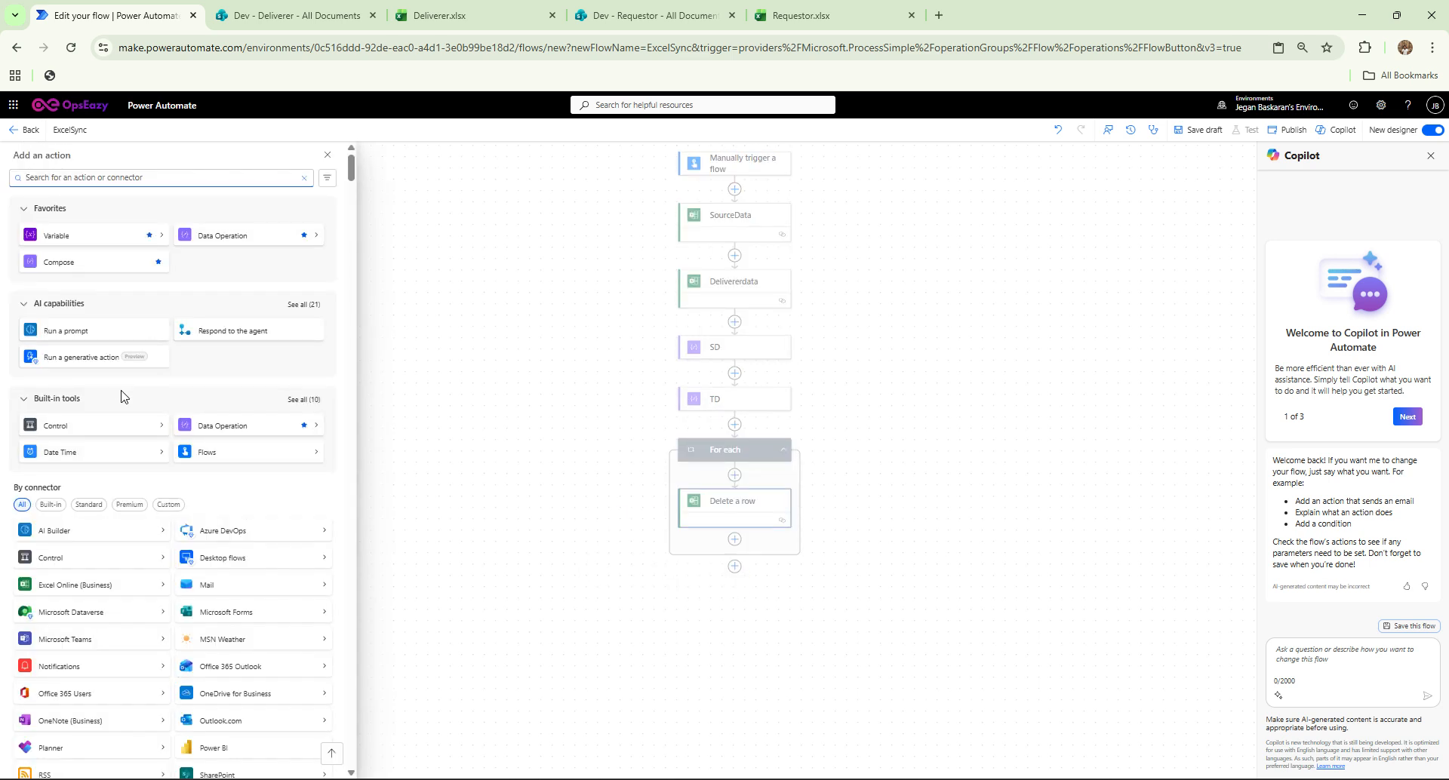
{"action": "type", "text": "add row"}
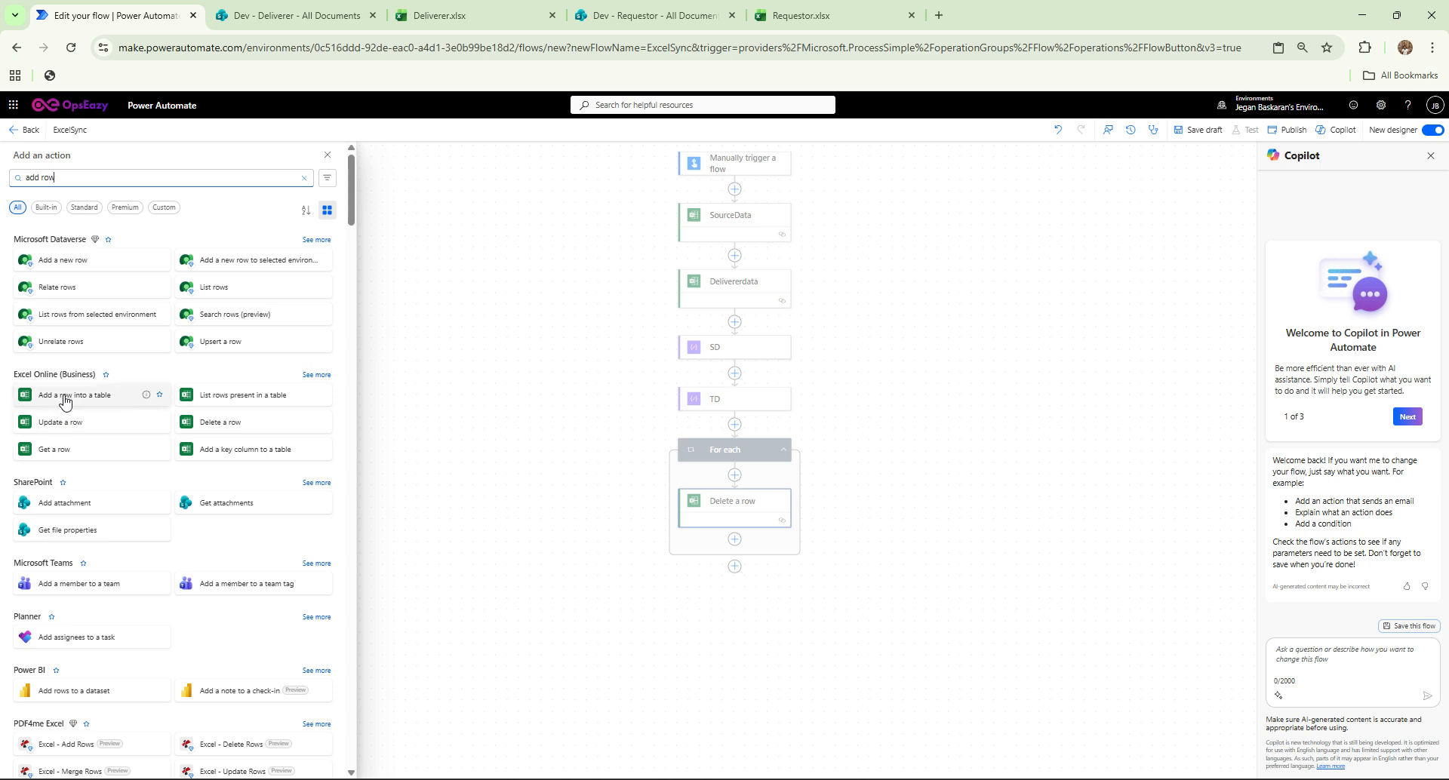
{"action": "left_click", "coordinate": [59, 397]}
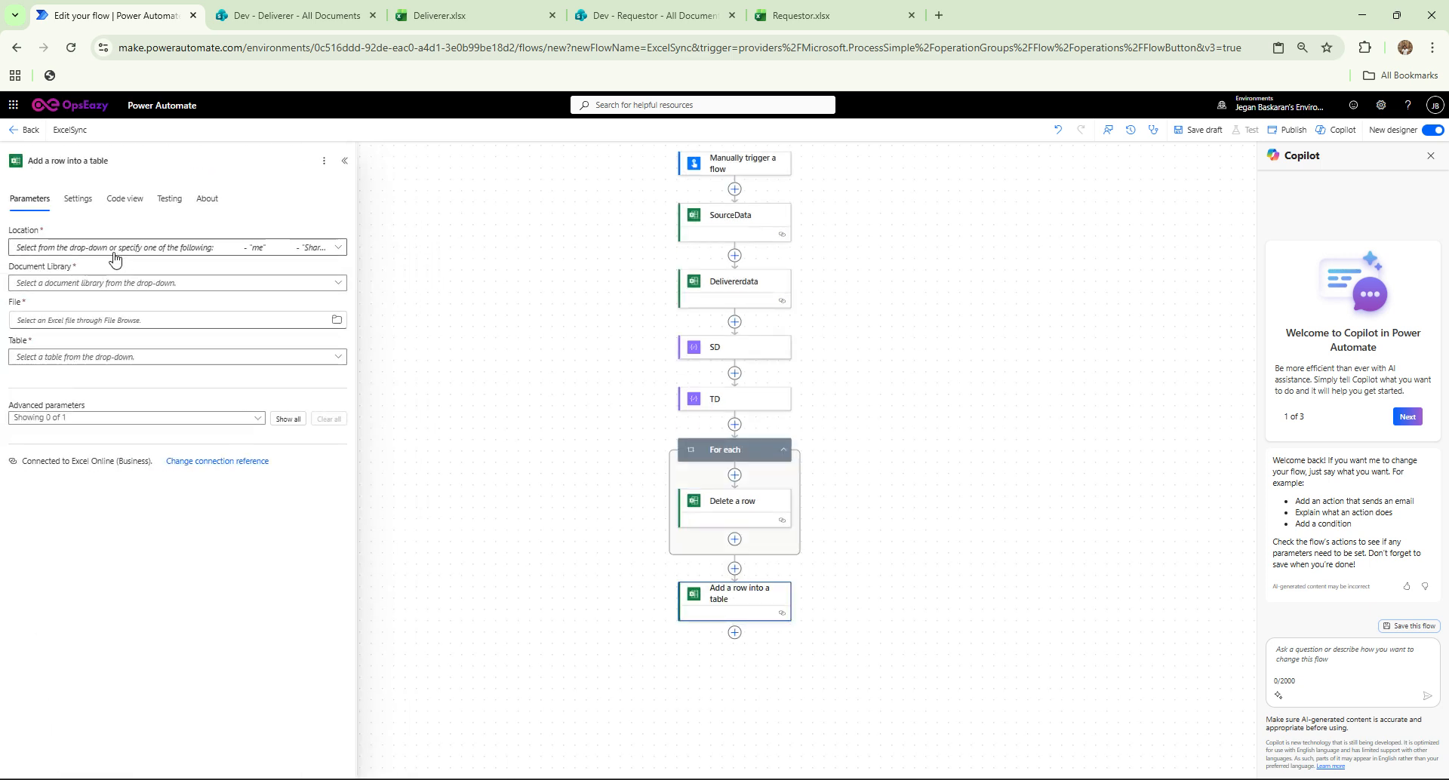
{"action": "left_click", "coordinate": [117, 252]}
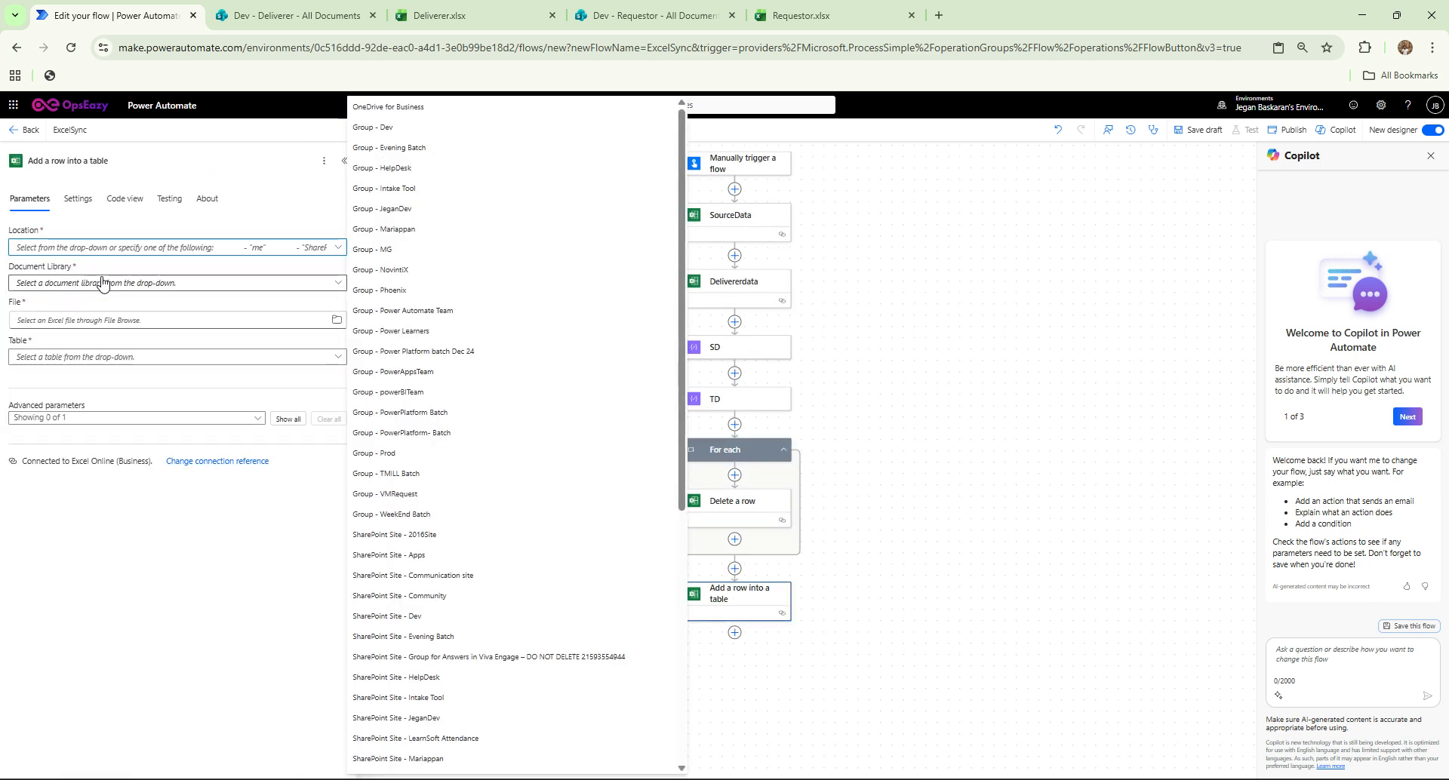
{"action": "scroll", "coordinate": [437, 550], "scroll_direction": "down", "scroll_amount": 1}
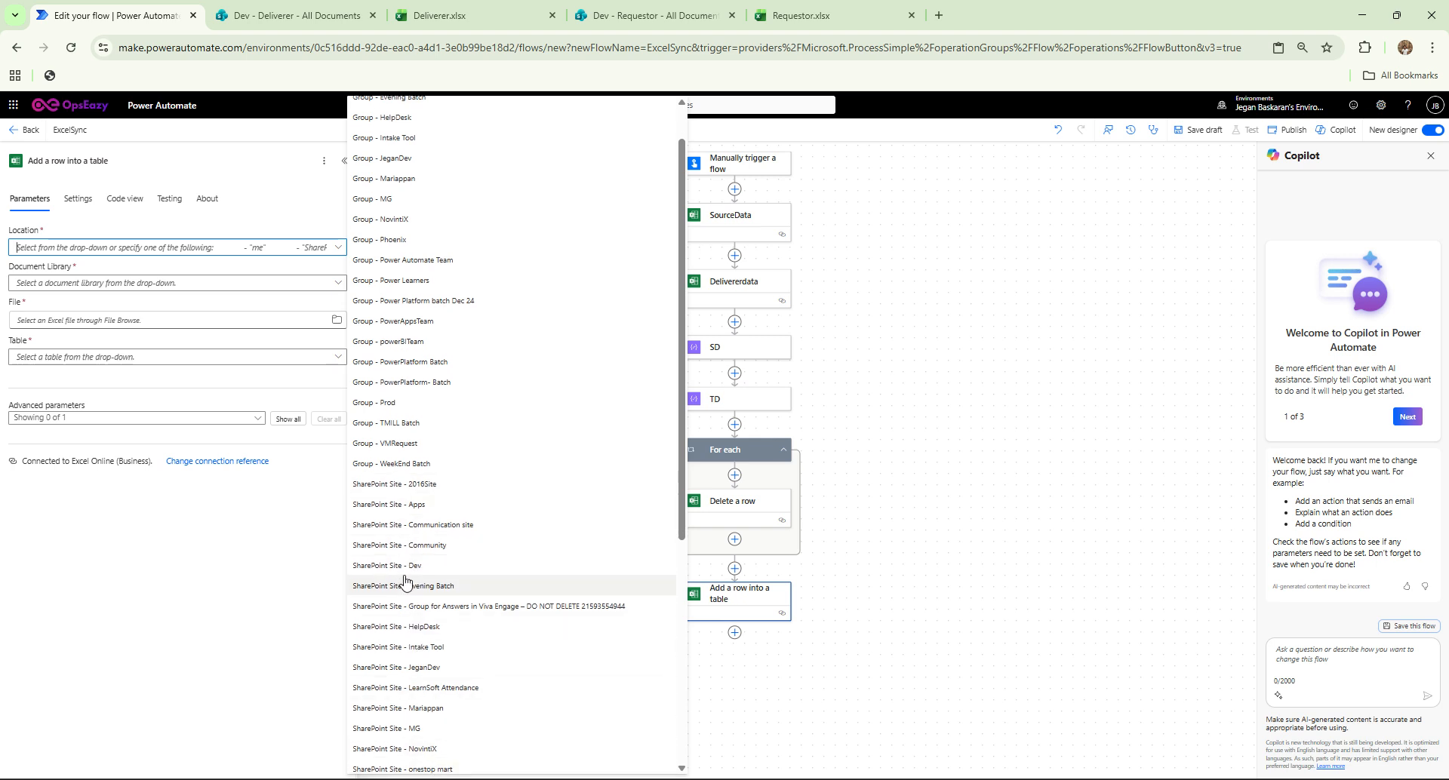
Point the Add a row into a table action to DelivererTable in Deliverer.xlsx from the Deliverer document library.
{"action": "left_click", "coordinate": [178, 285]}
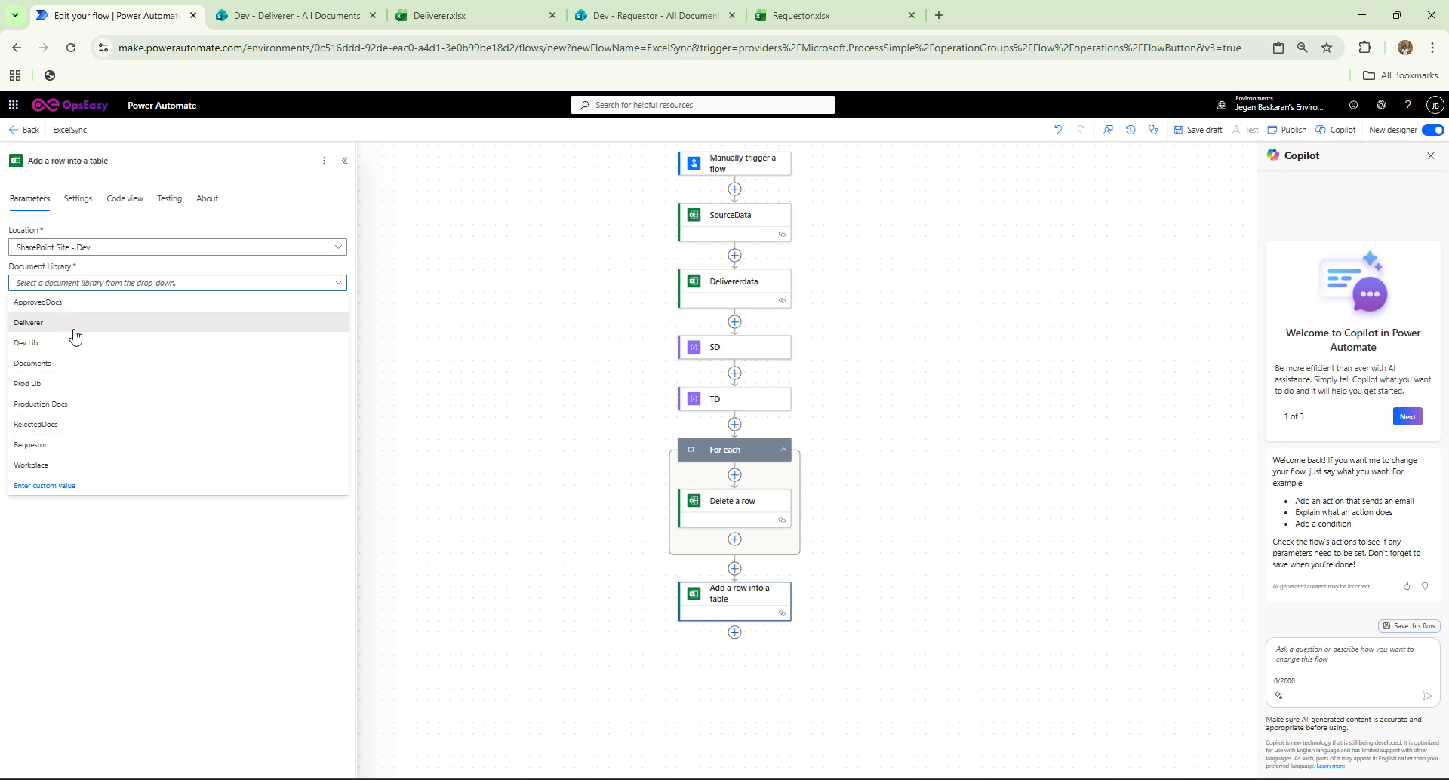
{"action": "left_click", "coordinate": [74, 323]}
{"action": "left_click", "coordinate": [334, 323]}
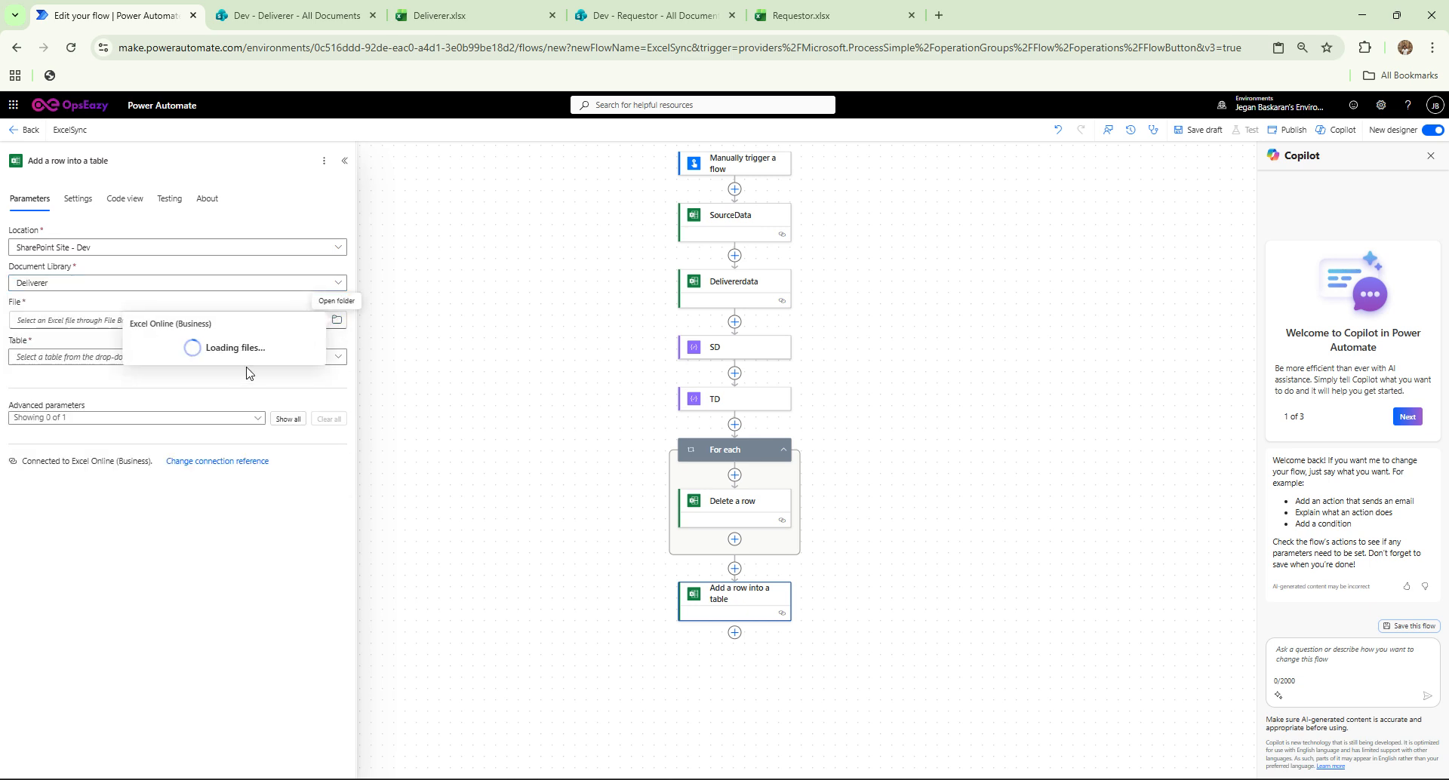
{"action": "left_click", "coordinate": [162, 342]}
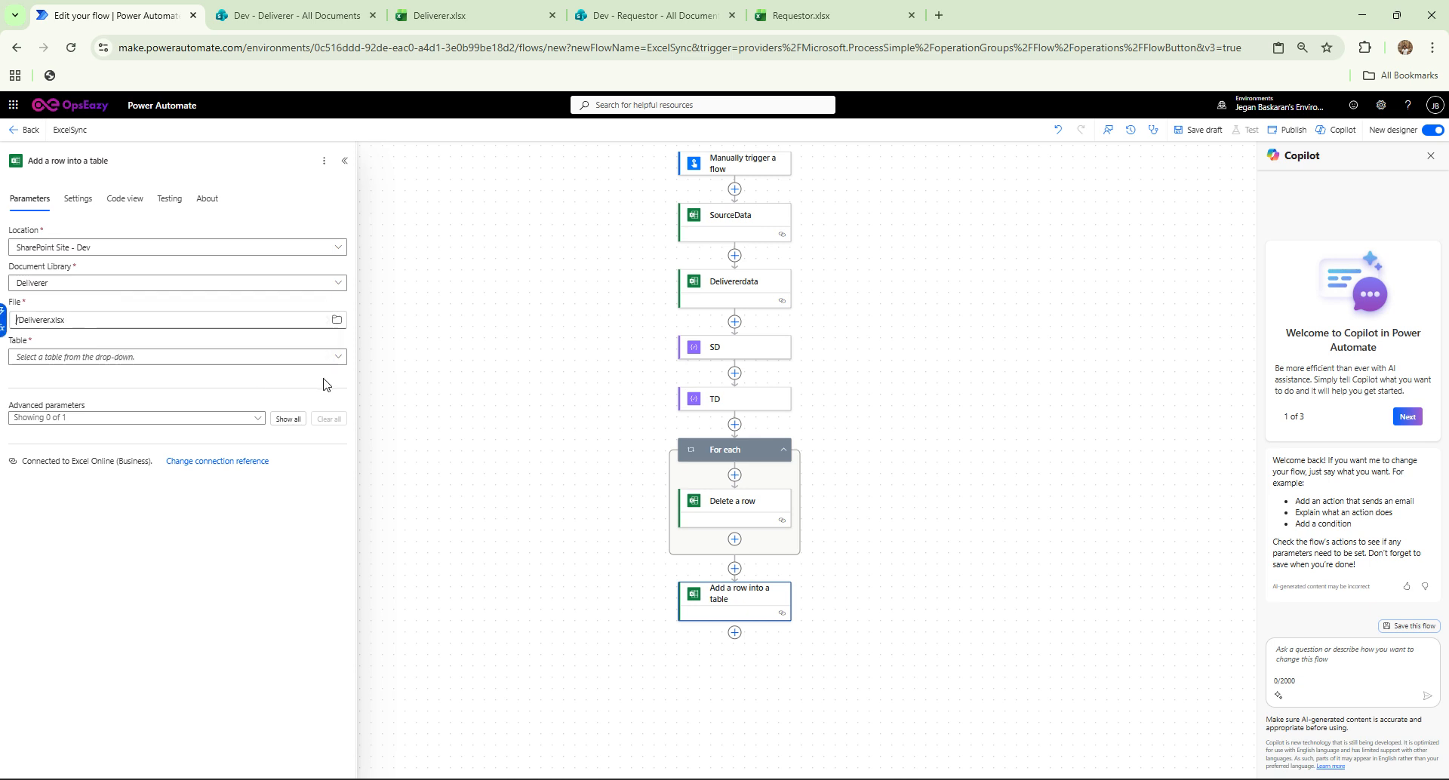
{"action": "left_click", "coordinate": [338, 358]}
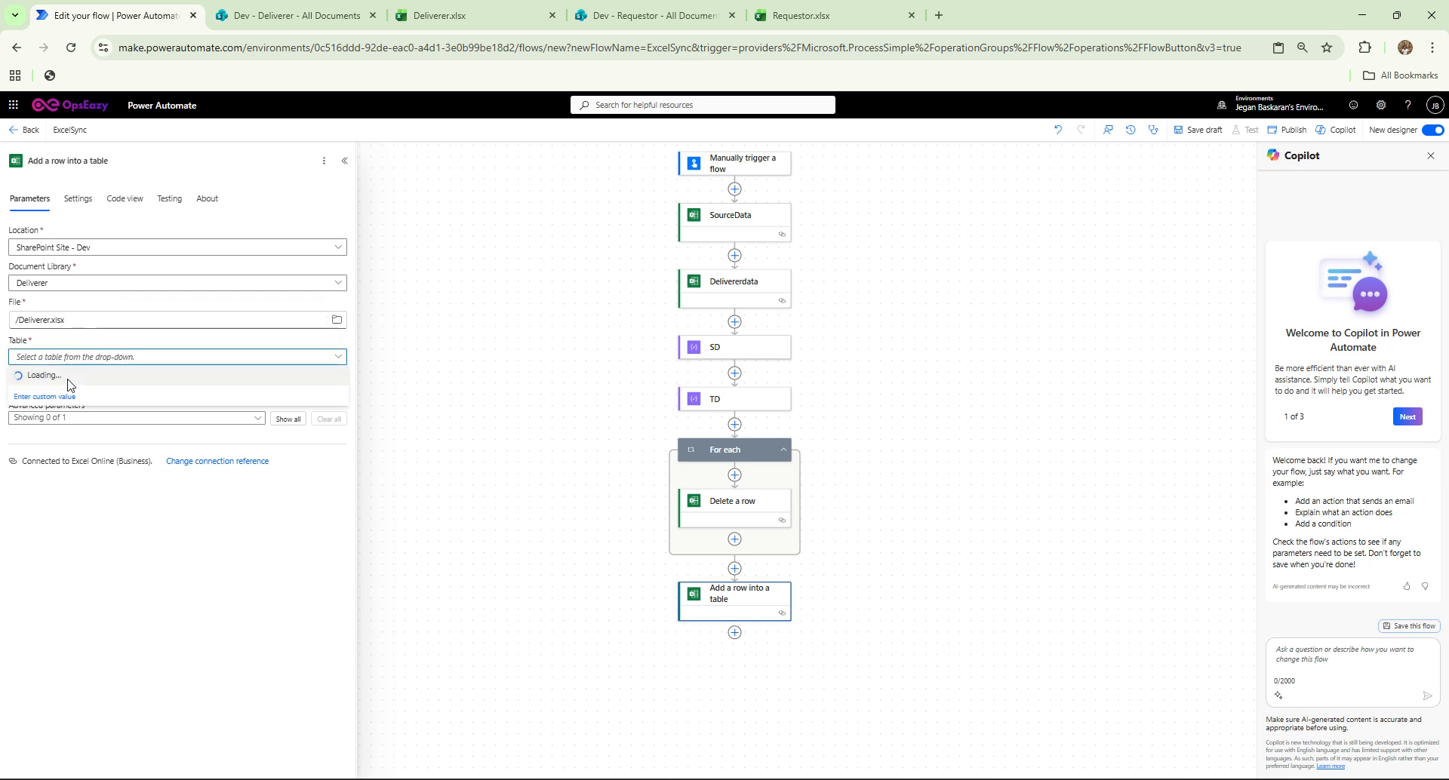
{"action": "left_click", "coordinate": [70, 383]}
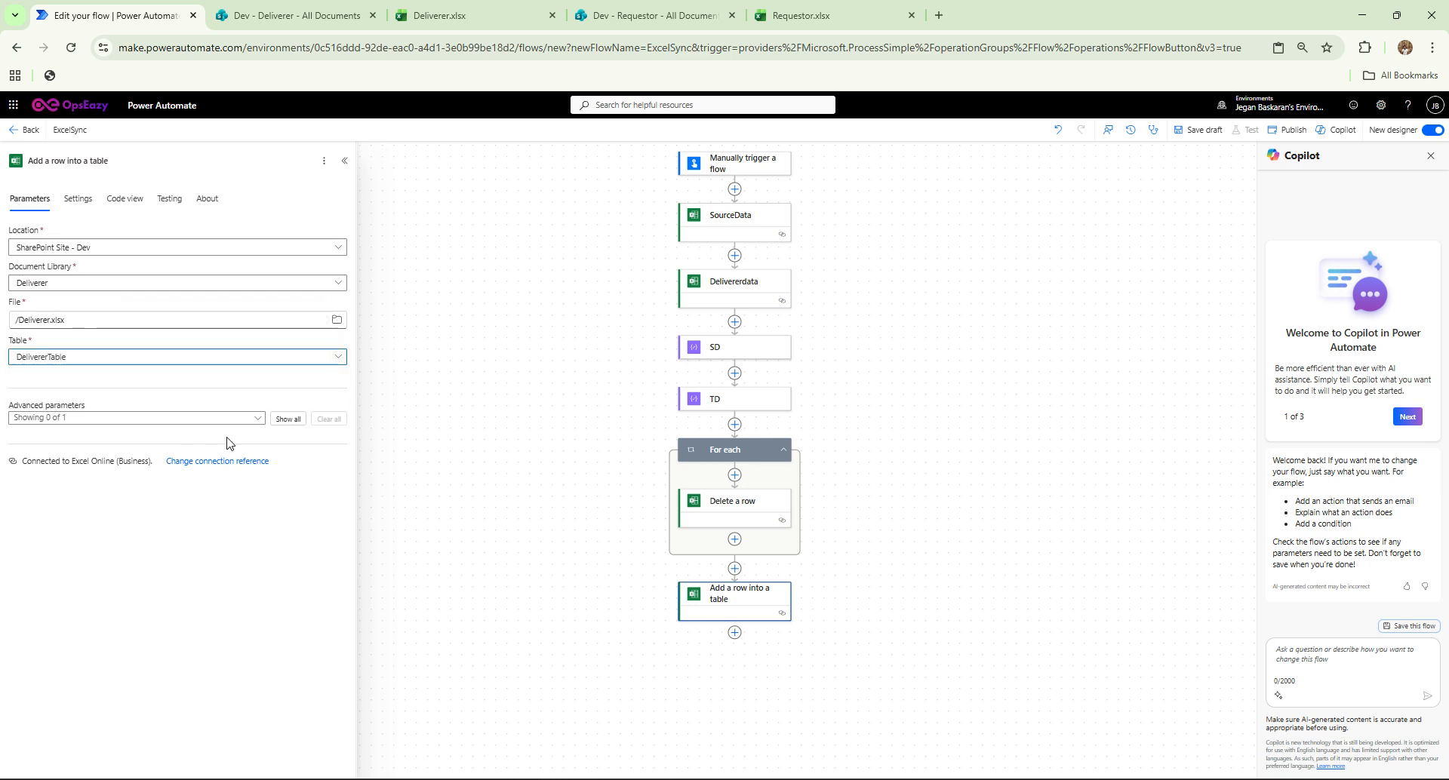
Show all advanced parameters of the Add a row into a table action and set the DateTime Format to ISO 8601.
{"action": "left_click", "coordinate": [280, 420]}
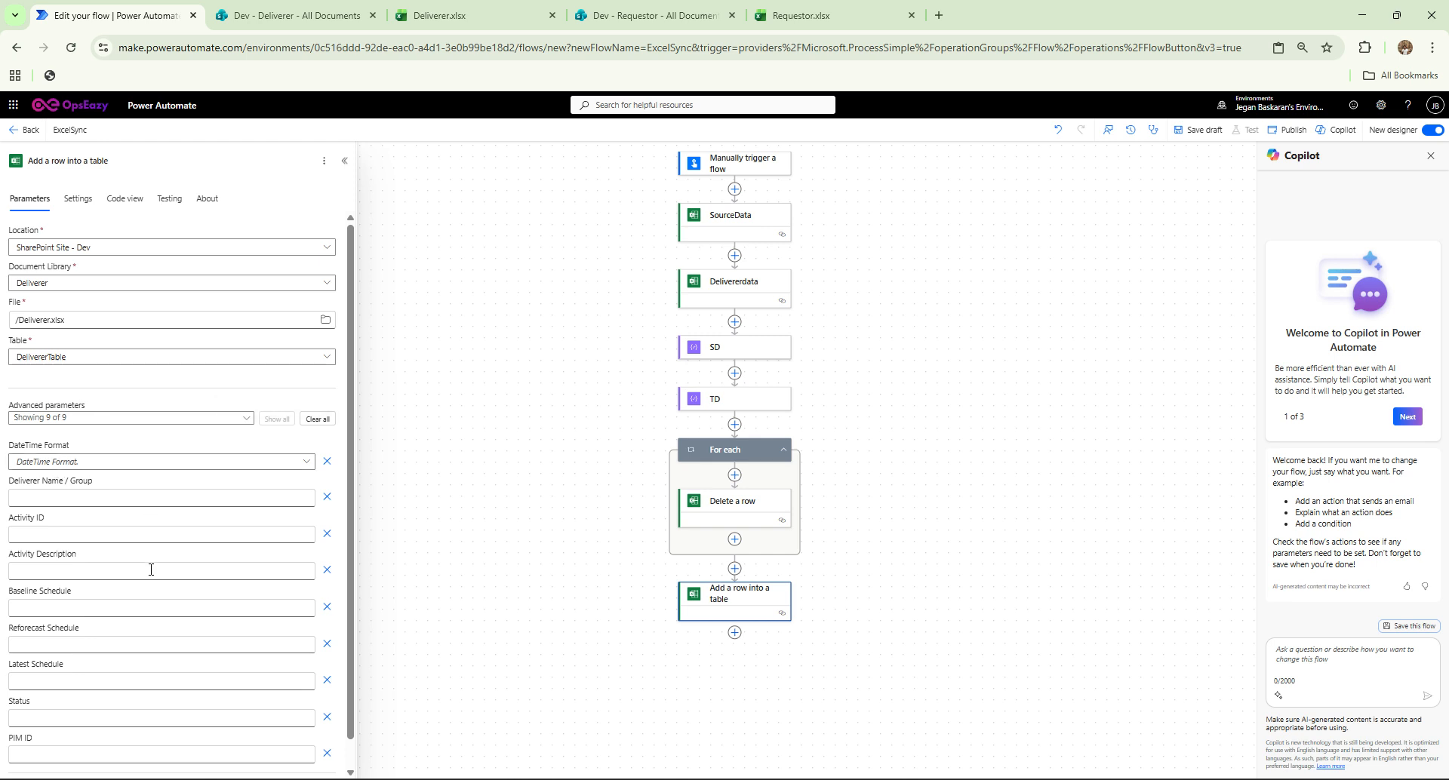
{"action": "left_click", "coordinate": [215, 462]}
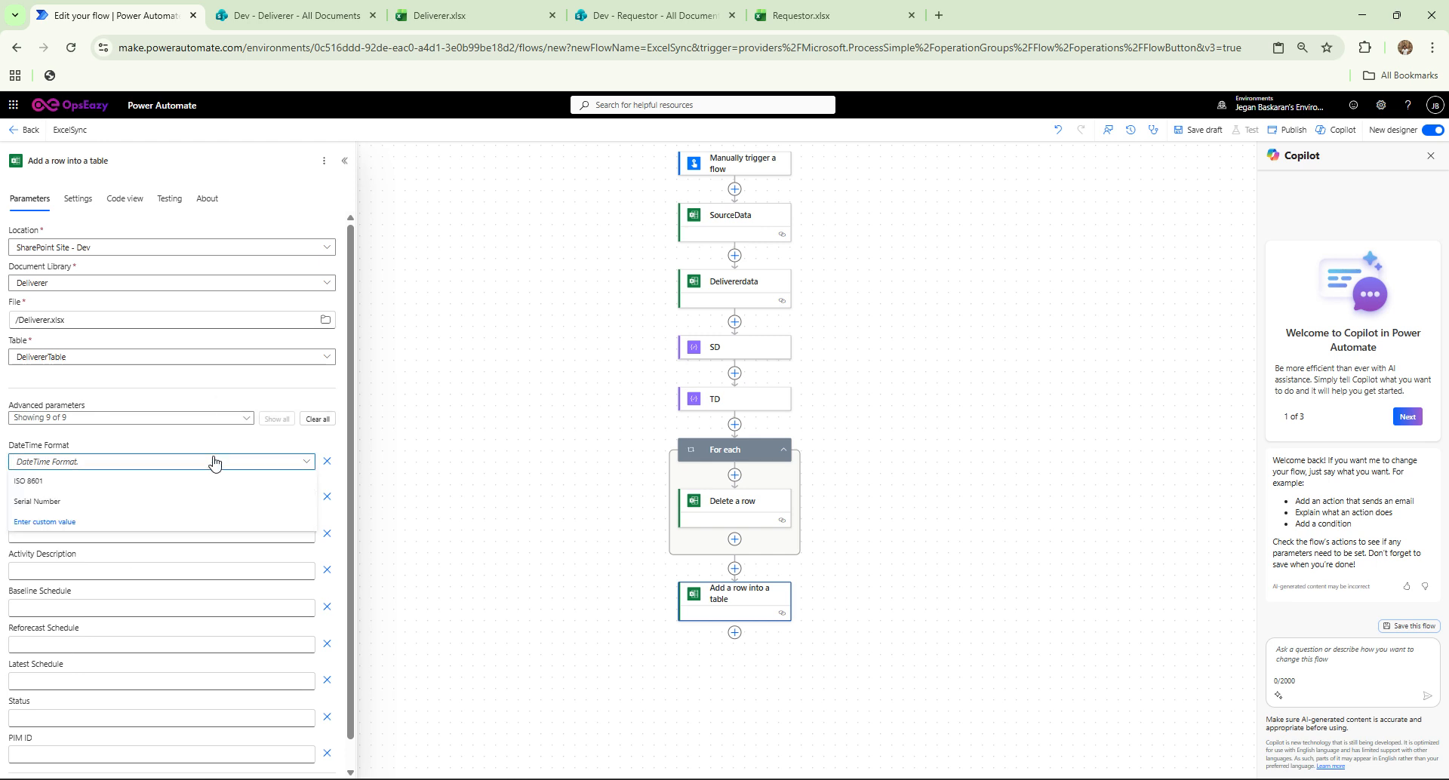
{"action": "left_click", "coordinate": [41, 483]}
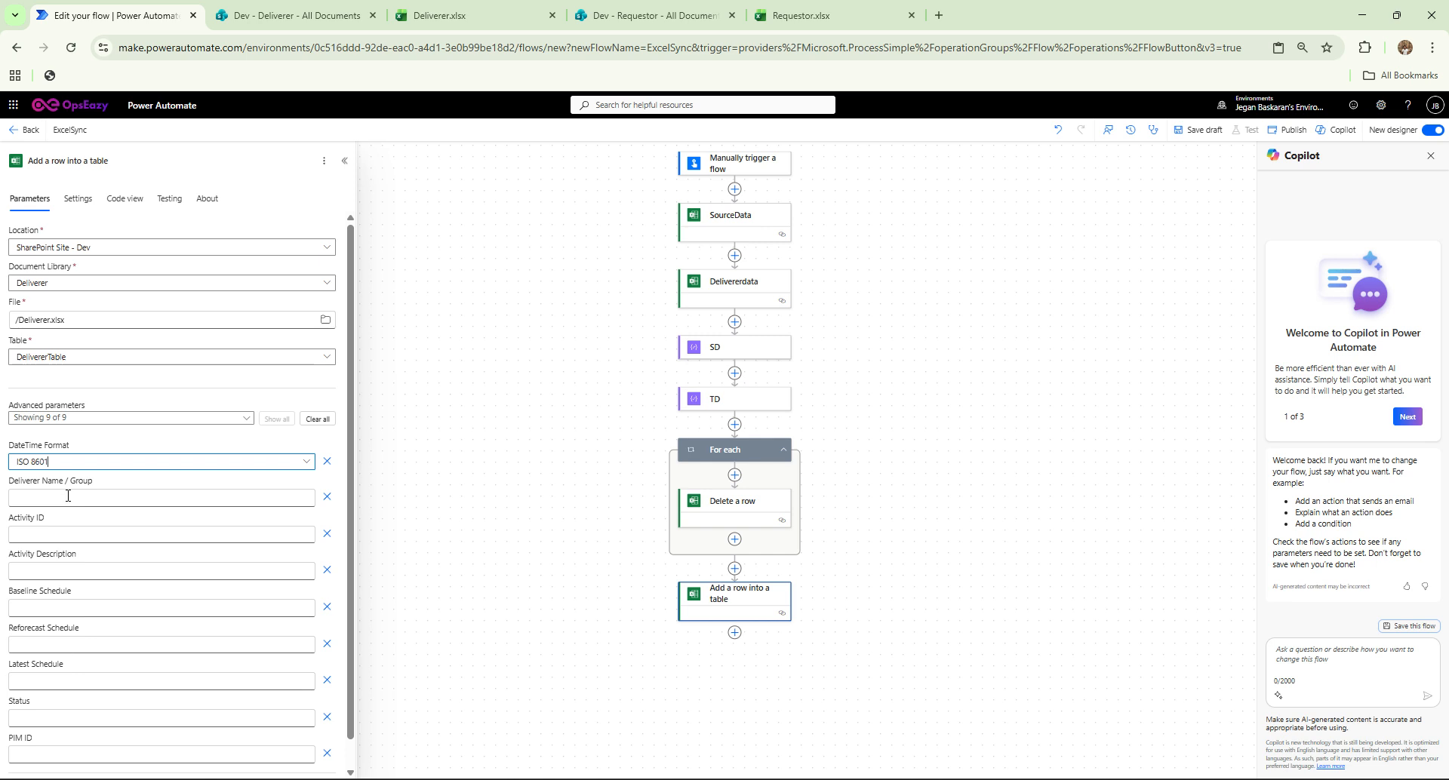
Map the new row's Deliverer Name / Group to the Requester Name / Group output of SourceData.
{"action": "left_click", "coordinate": [106, 501]}
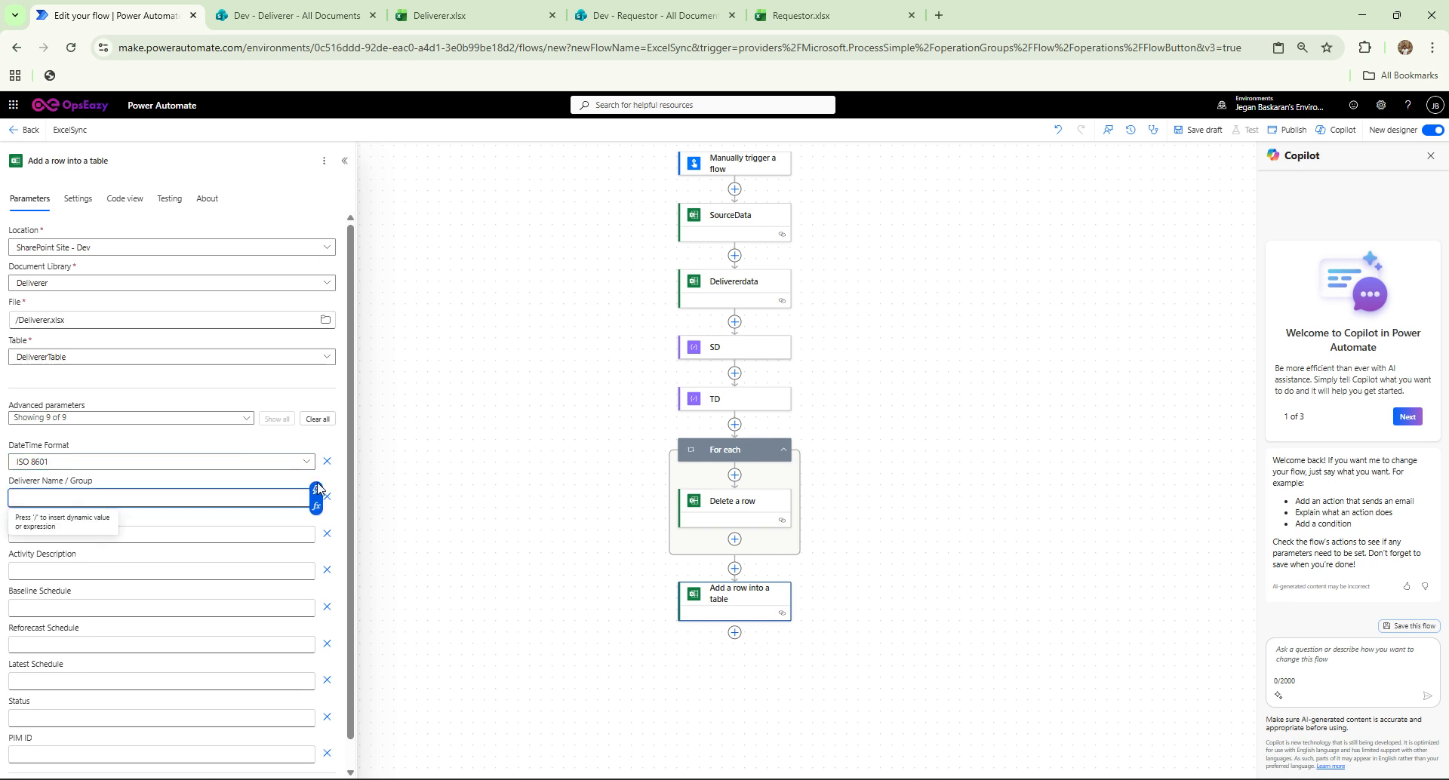
{"action": "left_click", "coordinate": [317, 489]}
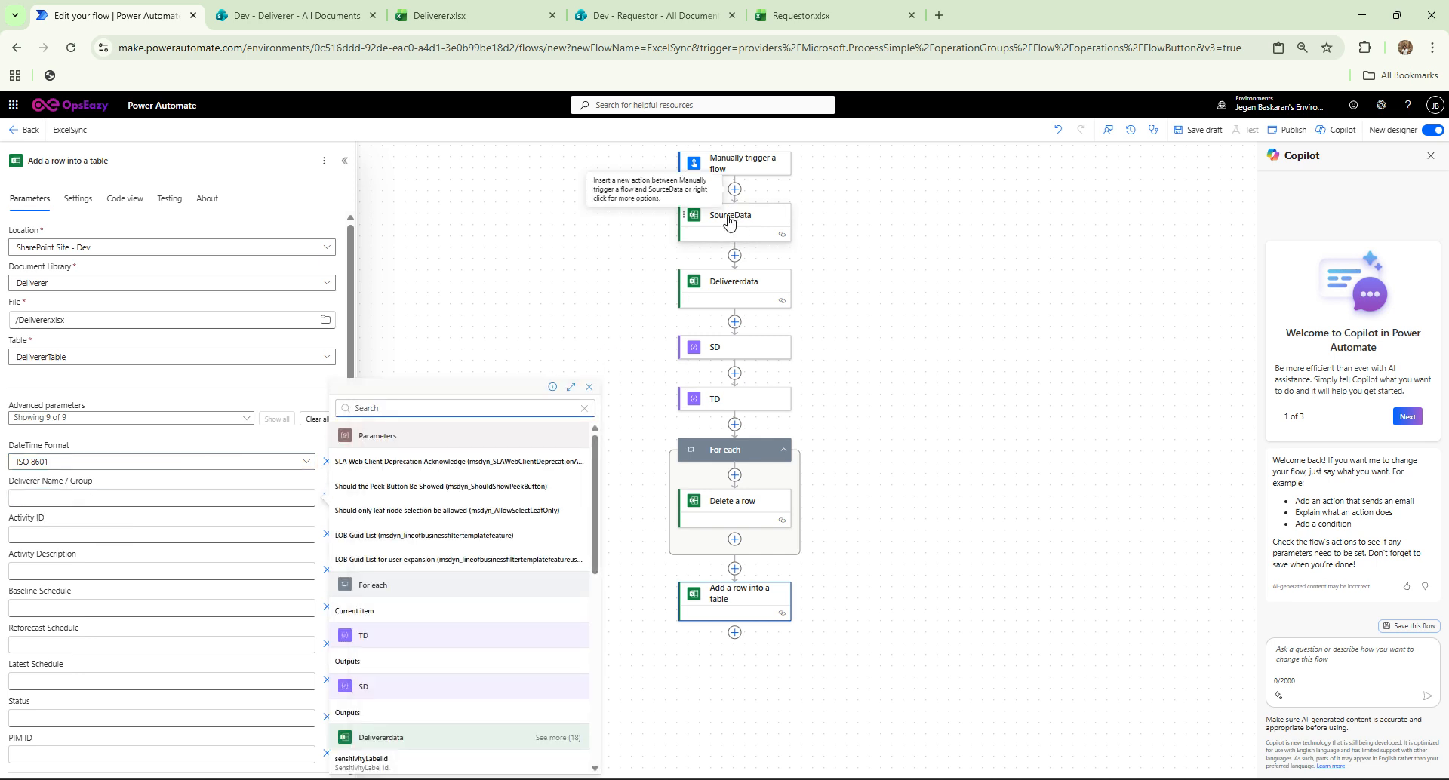
{"action": "scroll", "coordinate": [443, 663], "scroll_direction": "down", "scroll_amount": 5}
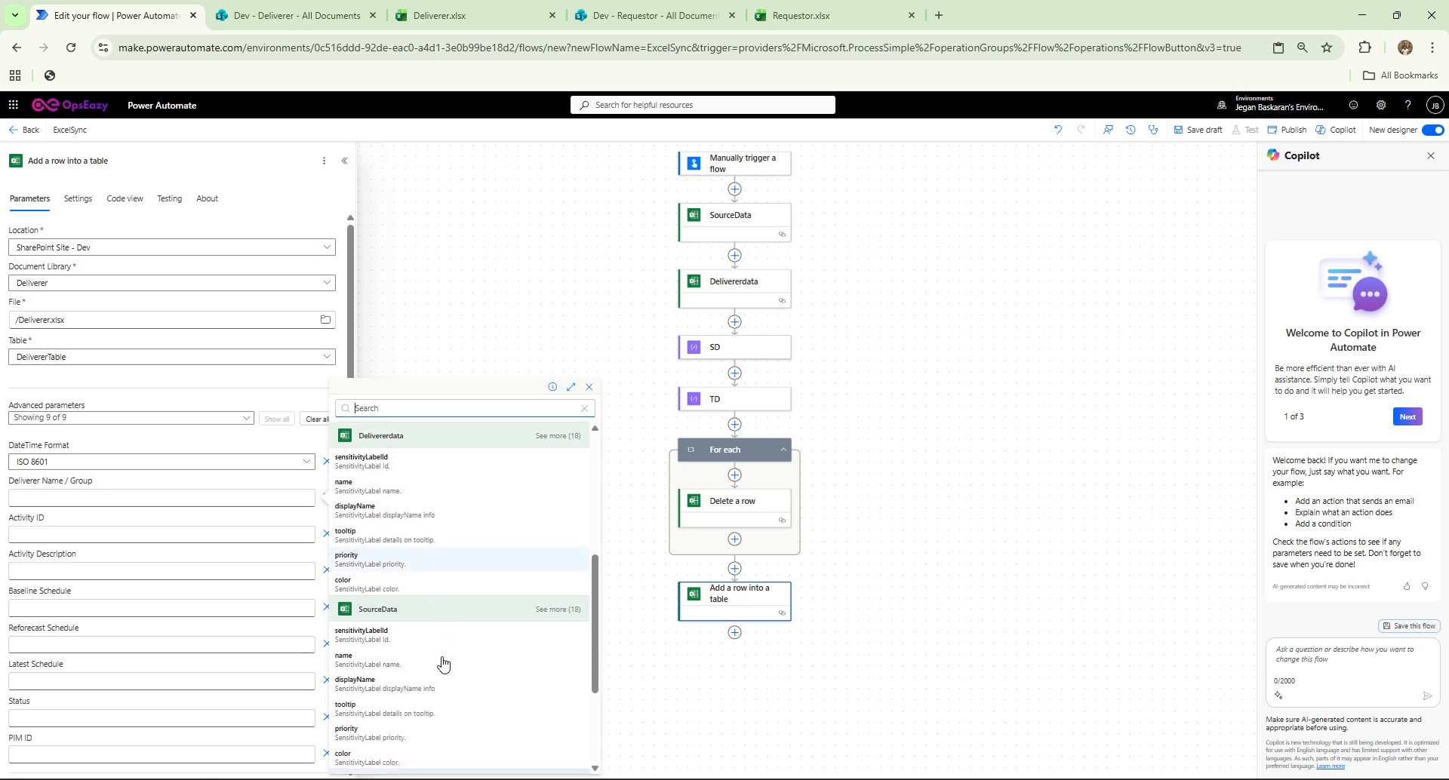
{"action": "scroll", "coordinate": [443, 663], "scroll_direction": "down", "scroll_amount": 1}
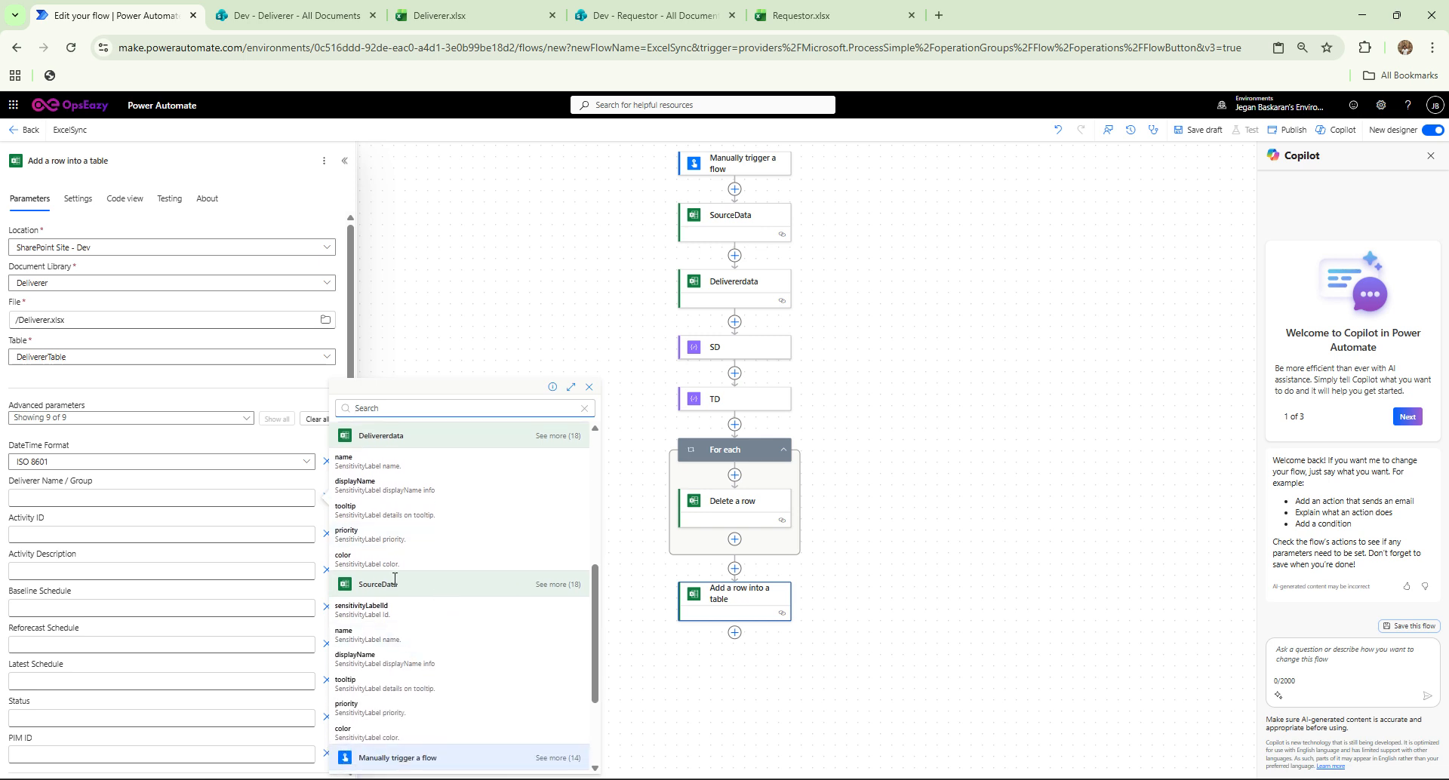
{"action": "left_click", "coordinate": [567, 585]}
{"action": "scroll", "coordinate": [491, 661], "scroll_direction": "down", "scroll_amount": 1}
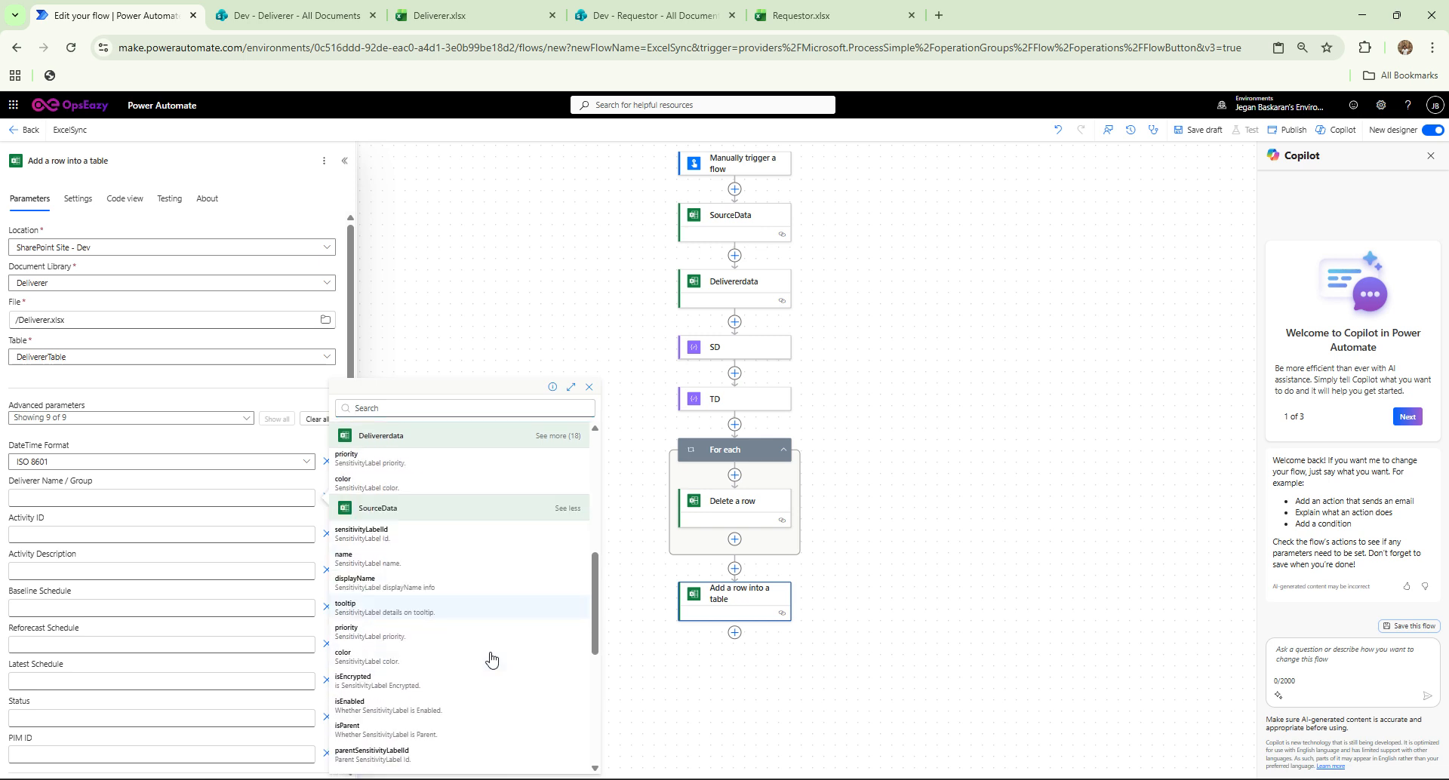
{"action": "scroll", "coordinate": [492, 660], "scroll_direction": "down", "scroll_amount": 4}
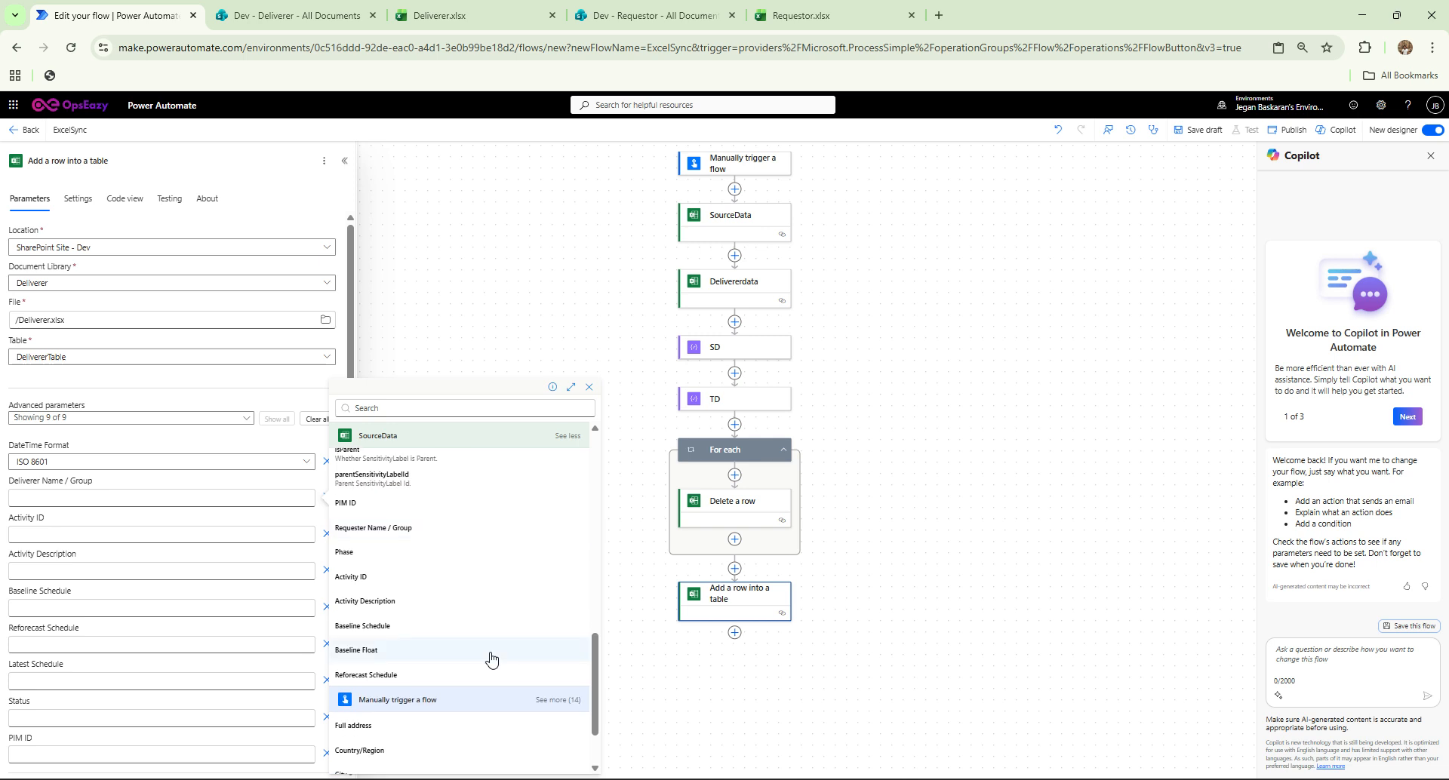
{"action": "left_click", "coordinate": [392, 537]}
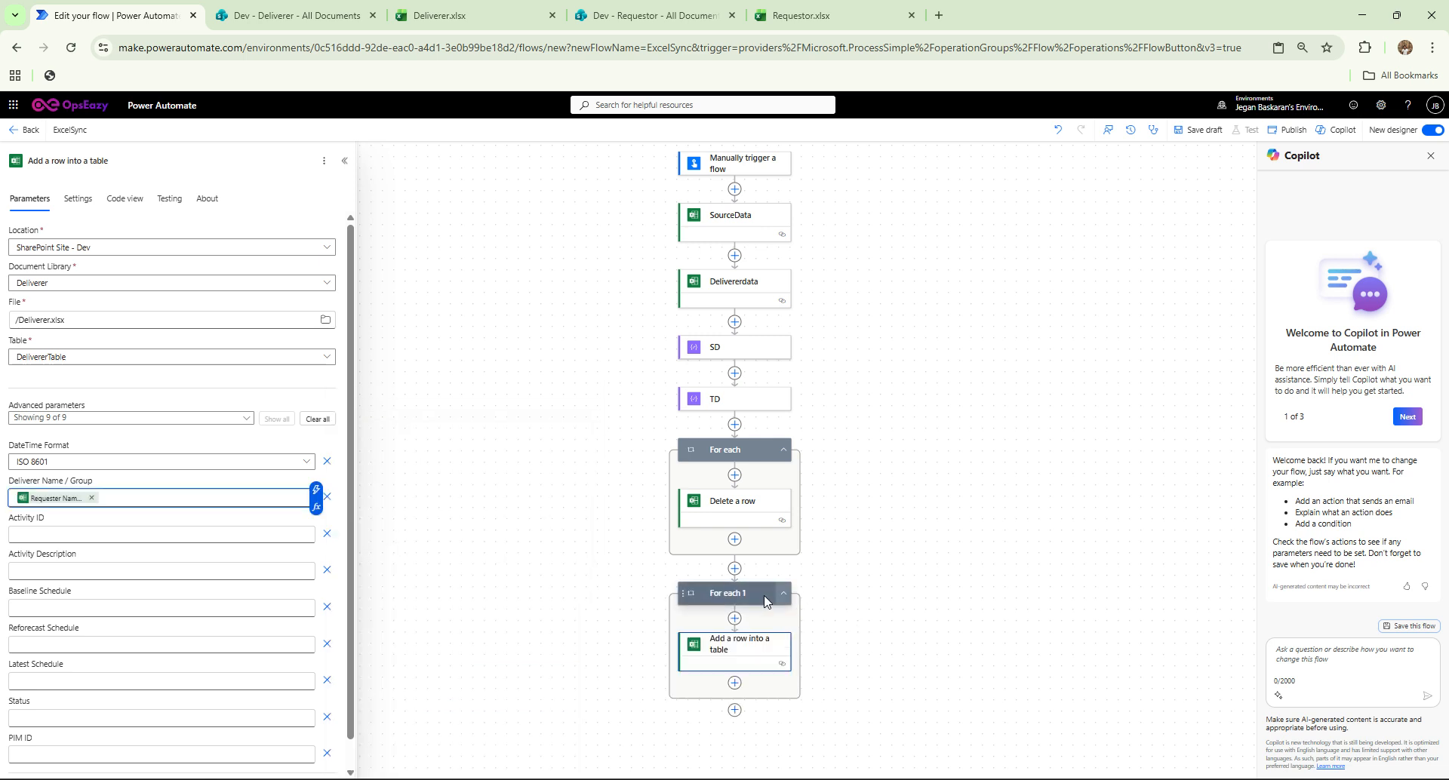
Map the new row's Activity ID to the Activity ID output of SourceData.
{"action": "left_click", "coordinate": [241, 537]}
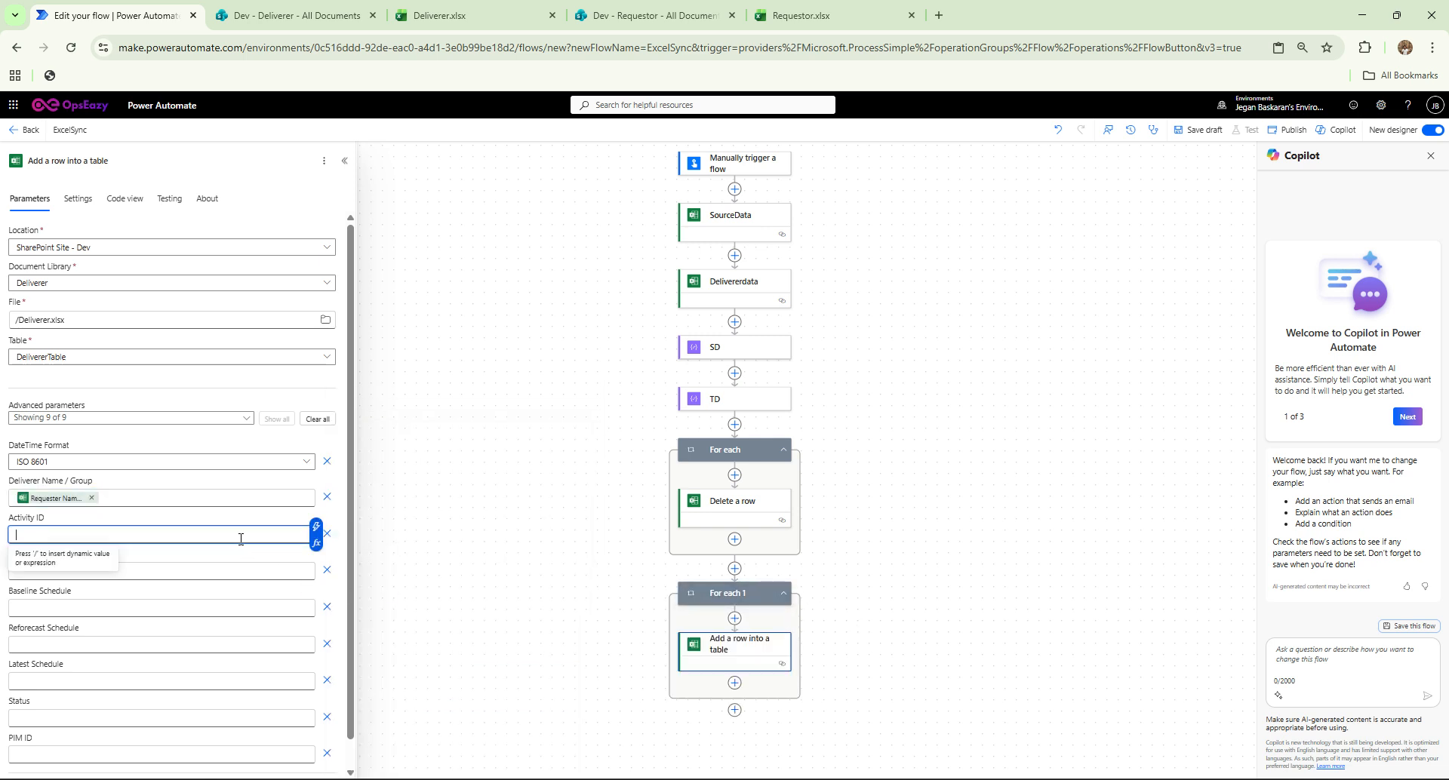
{"action": "left_click", "coordinate": [316, 527]}
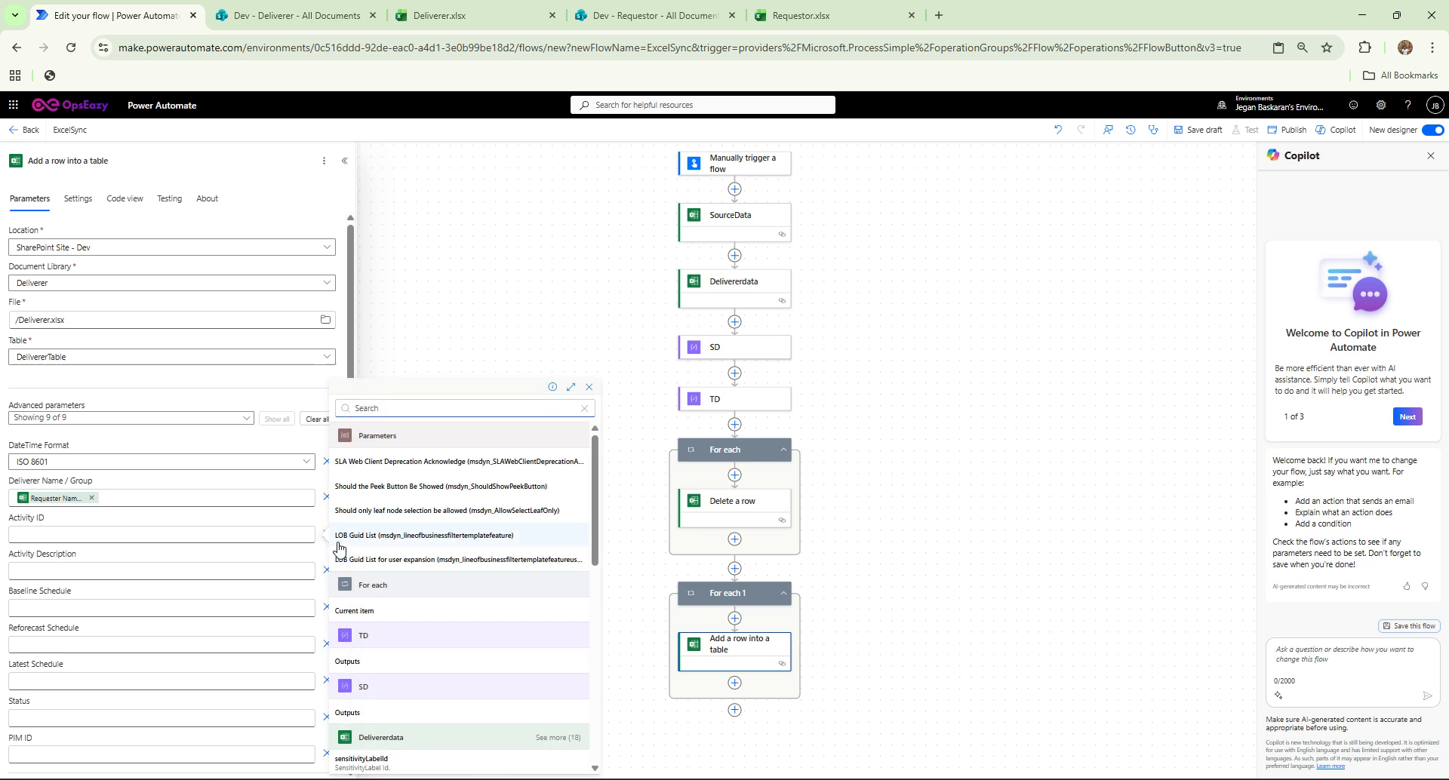
{"action": "scroll", "coordinate": [398, 657], "scroll_direction": "down", "scroll_amount": 5}
{"action": "right_click", "coordinate": [414, 683]}
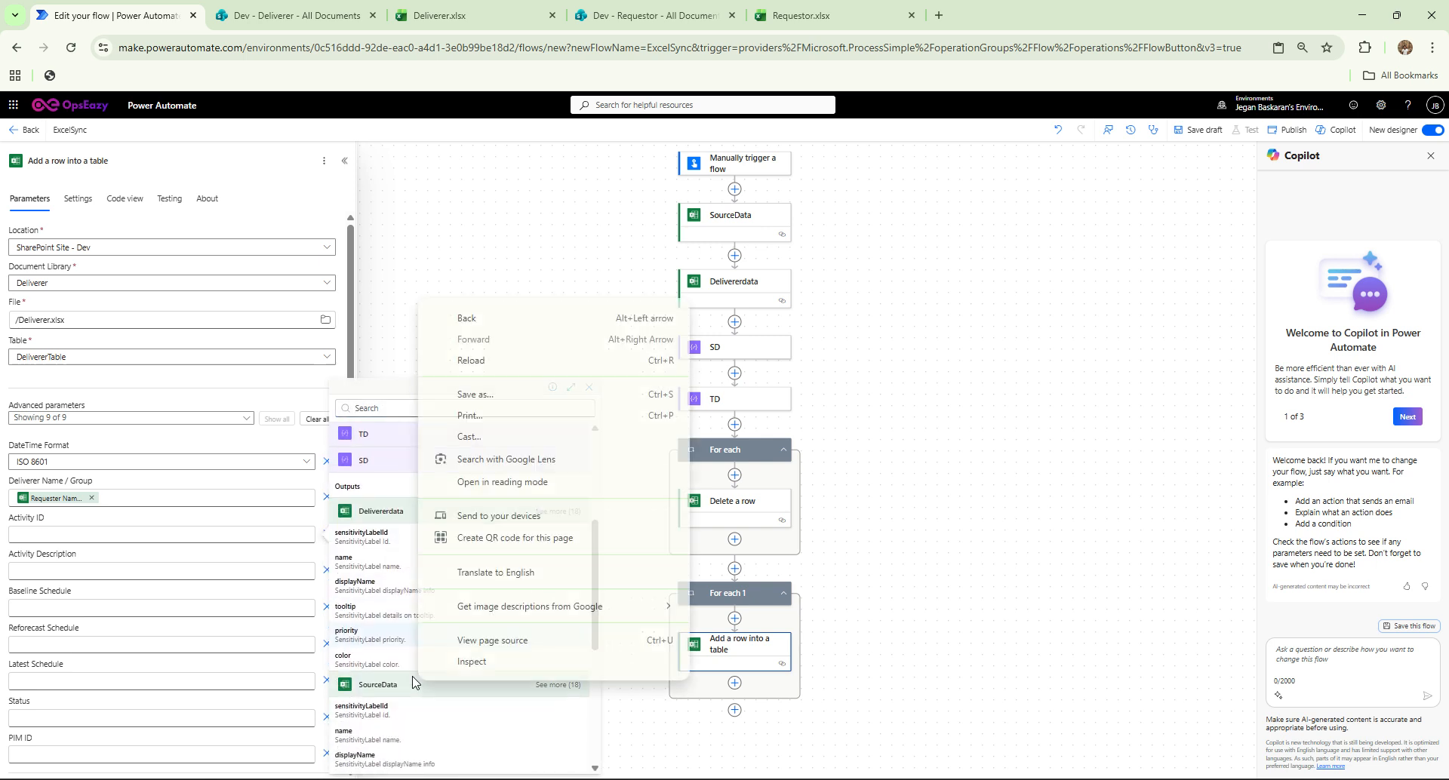
{"action": "left_click", "coordinate": [393, 723]}
{"action": "scroll", "coordinate": [392, 717], "scroll_direction": "down", "scroll_amount": 3}
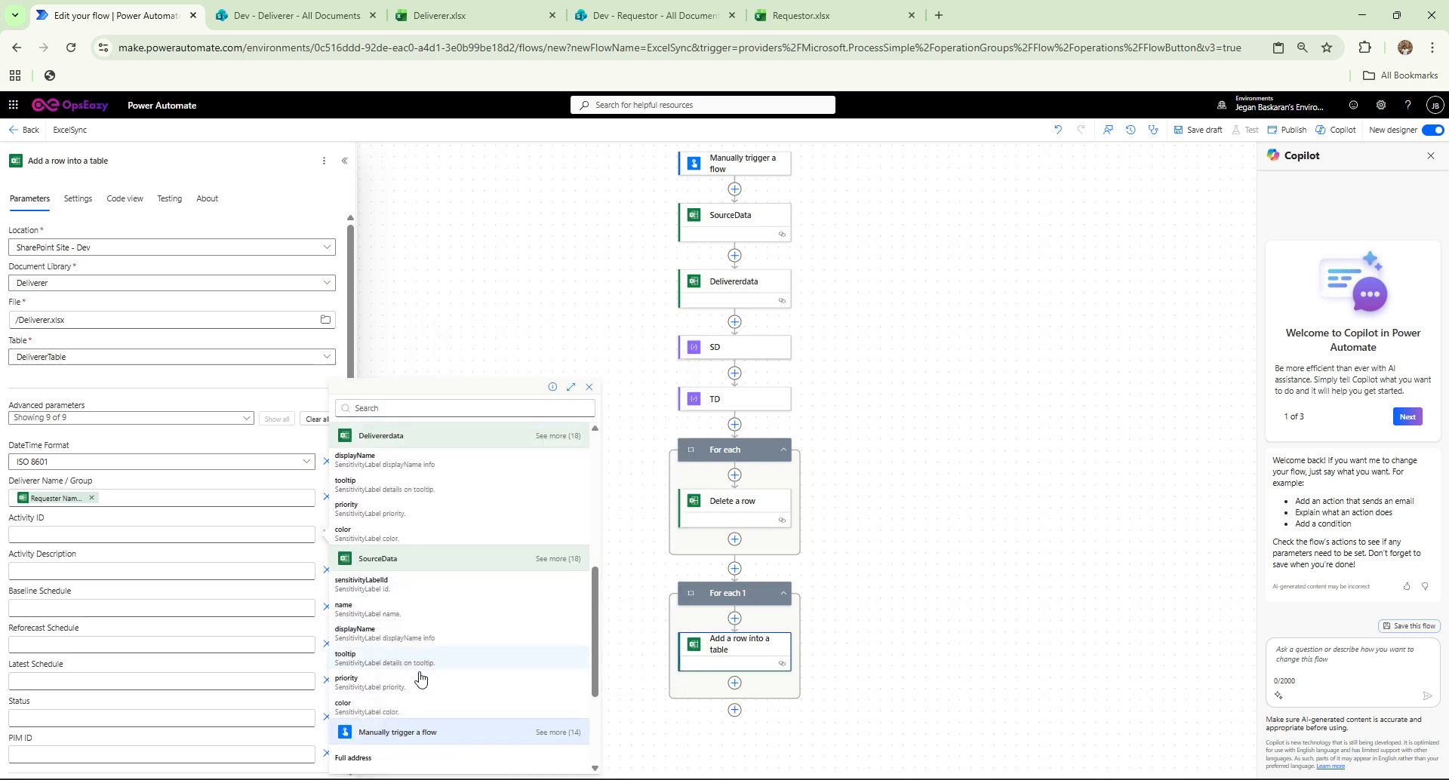
{"action": "left_click", "coordinate": [558, 558]}
{"action": "scroll", "coordinate": [455, 649], "scroll_direction": "down", "scroll_amount": 1}
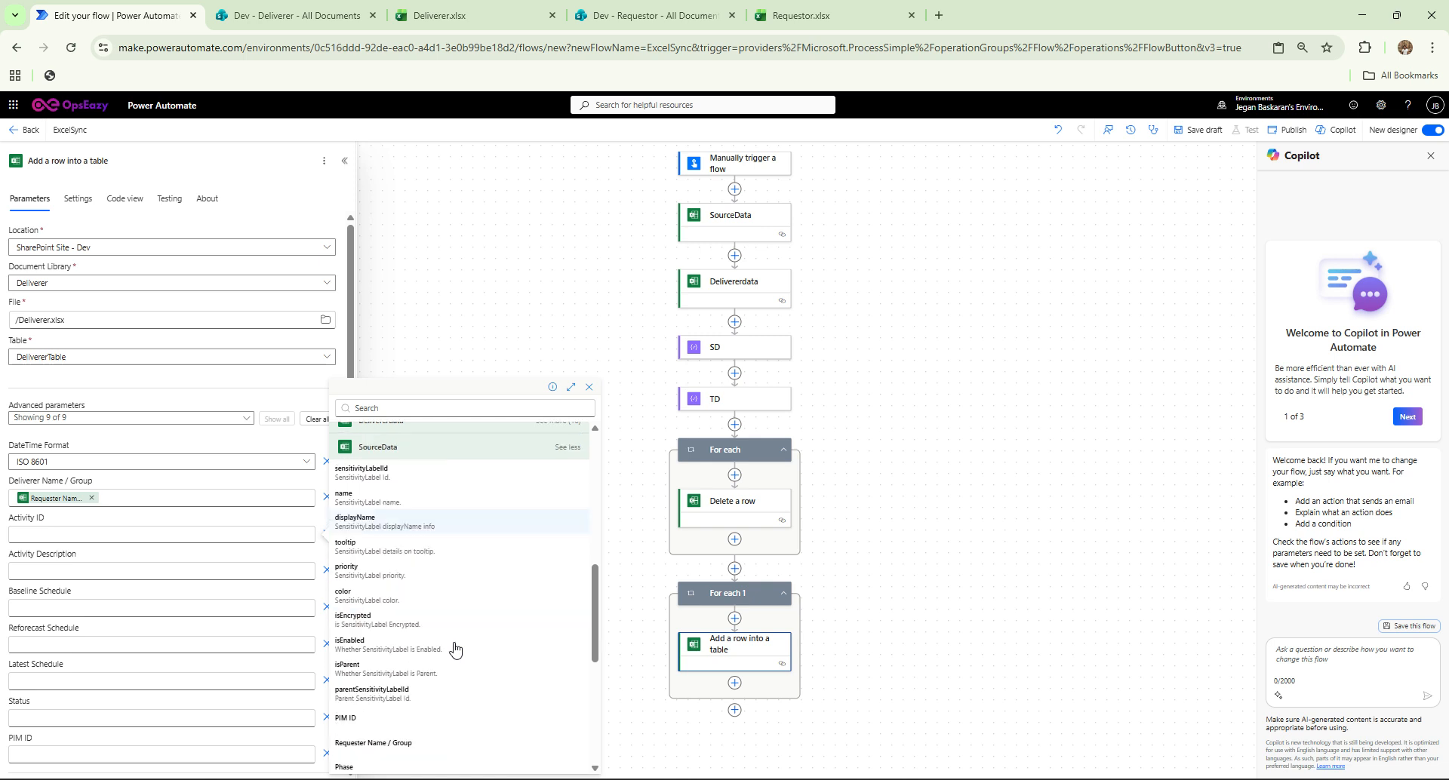
{"action": "scroll", "coordinate": [455, 649], "scroll_direction": "down", "scroll_amount": 3}
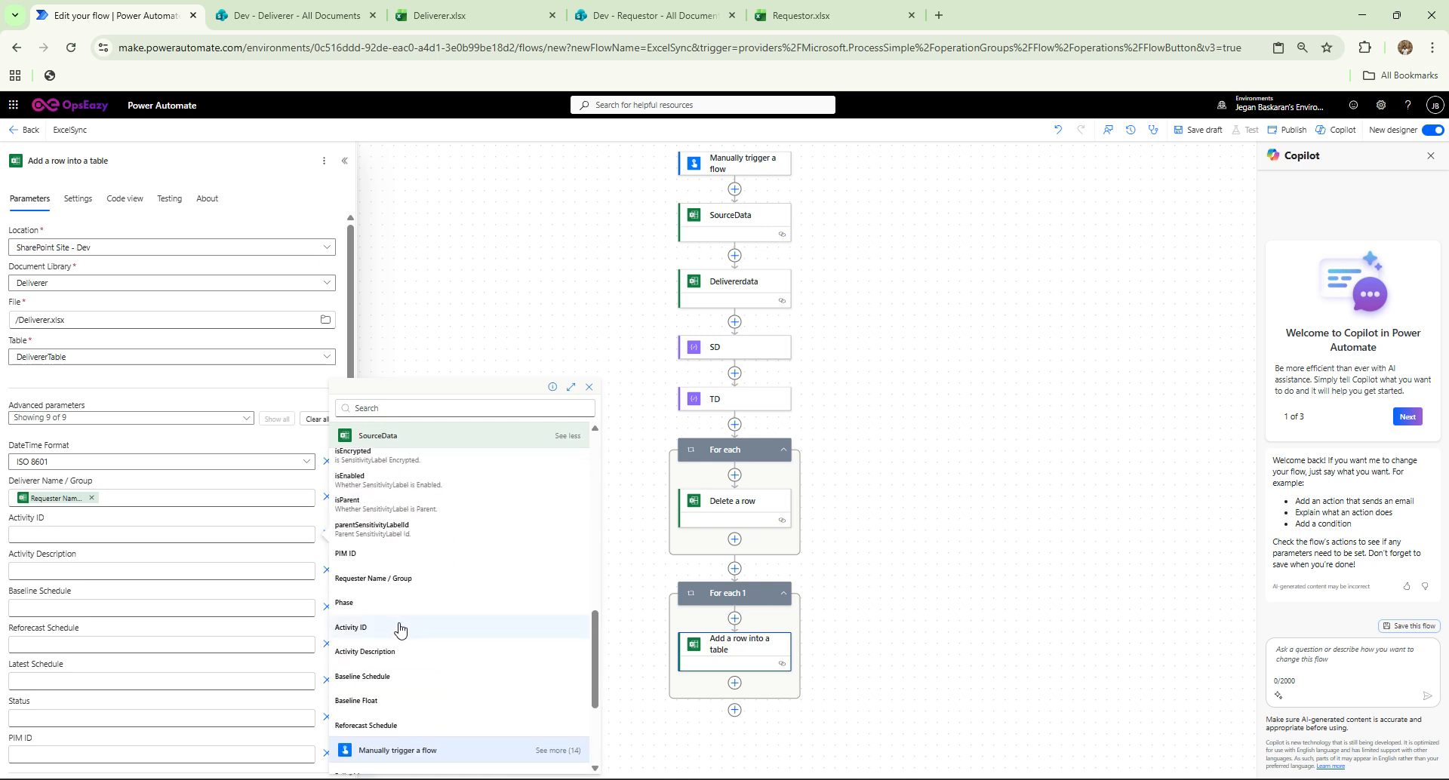
{"action": "left_click", "coordinate": [400, 629]}
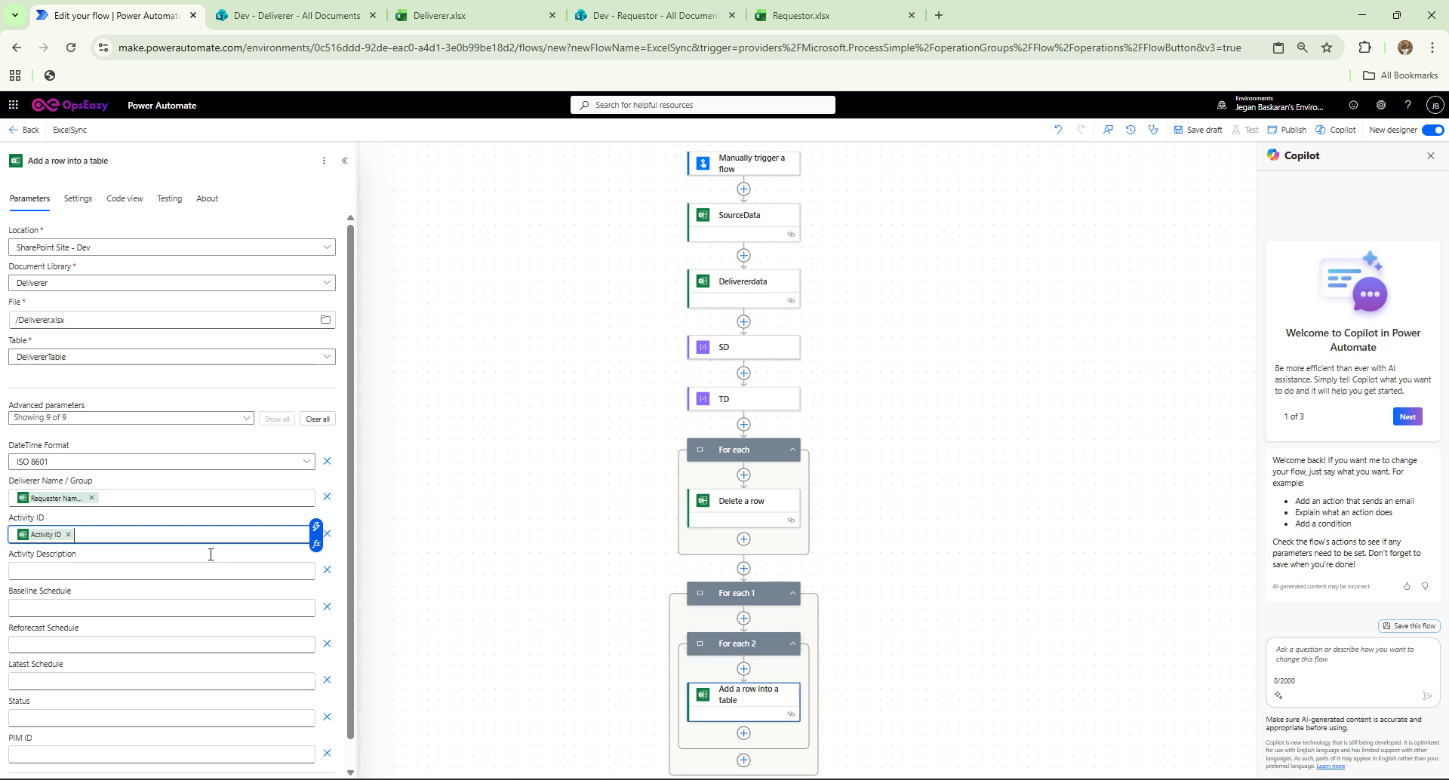
Clear the Activity ID and Deliverer Name / Group mappings and move Add a row into a table directly after the For each loop.
{"action": "left_click", "coordinate": [67, 534]}
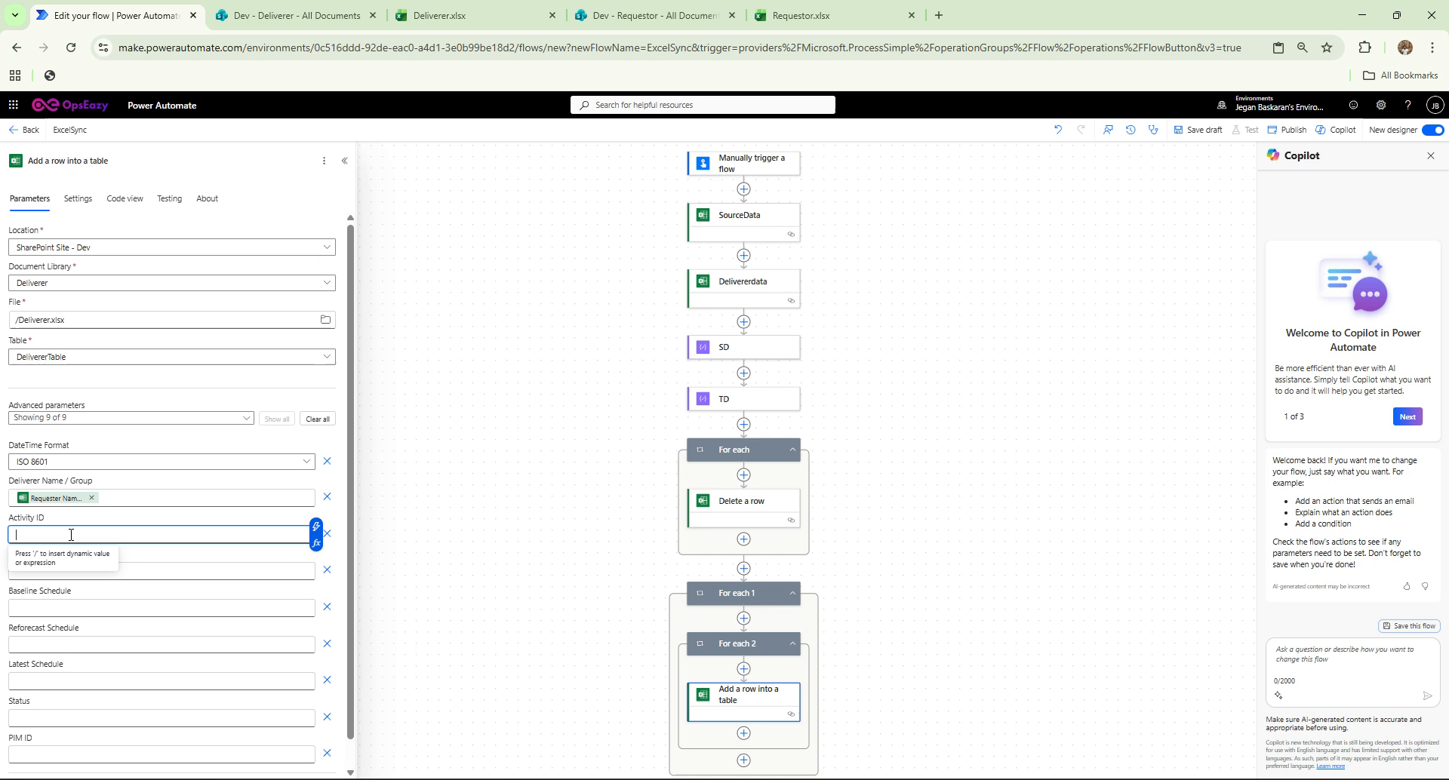
{"action": "left_click", "coordinate": [93, 499]}
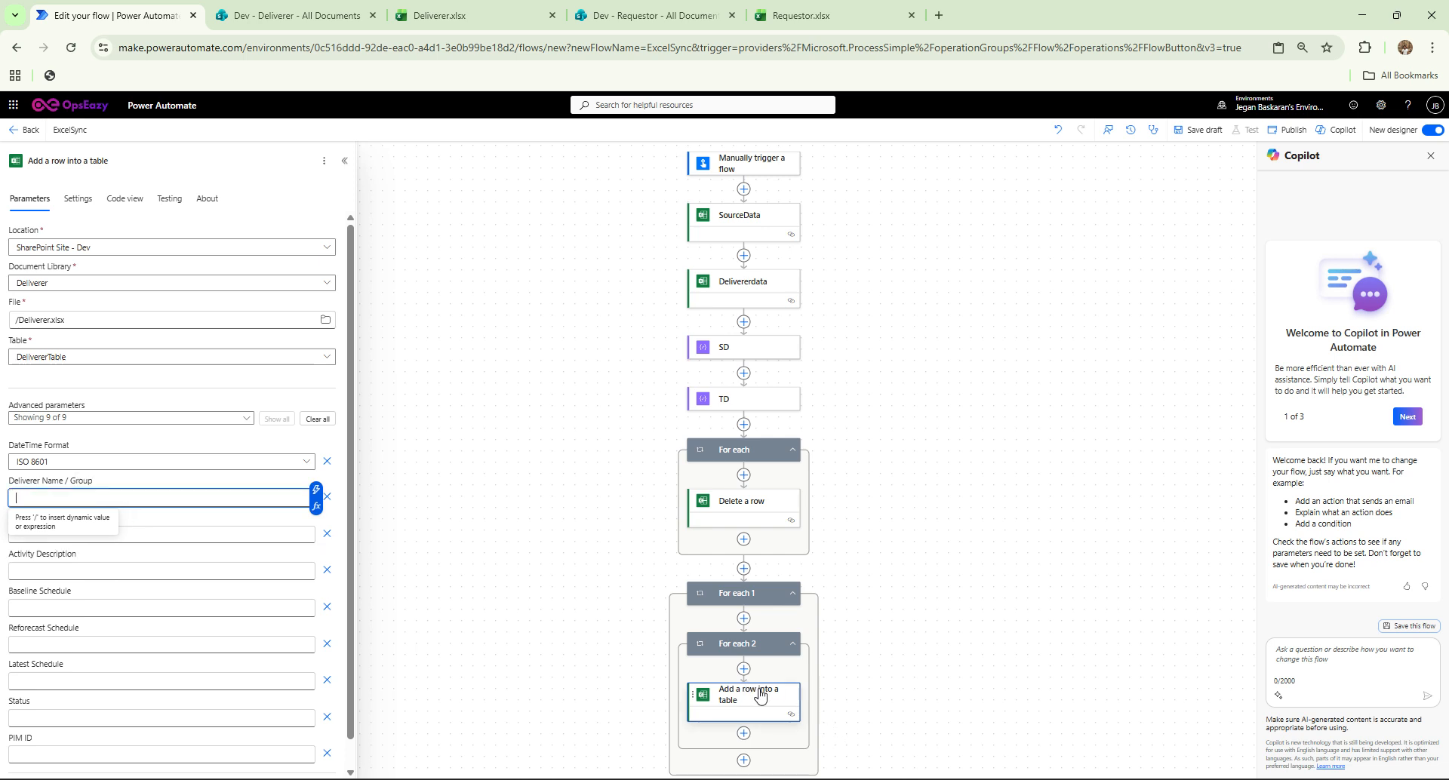
{"action": "left_click_drag", "start_coordinate": [747, 689], "coordinate": [744, 570]}
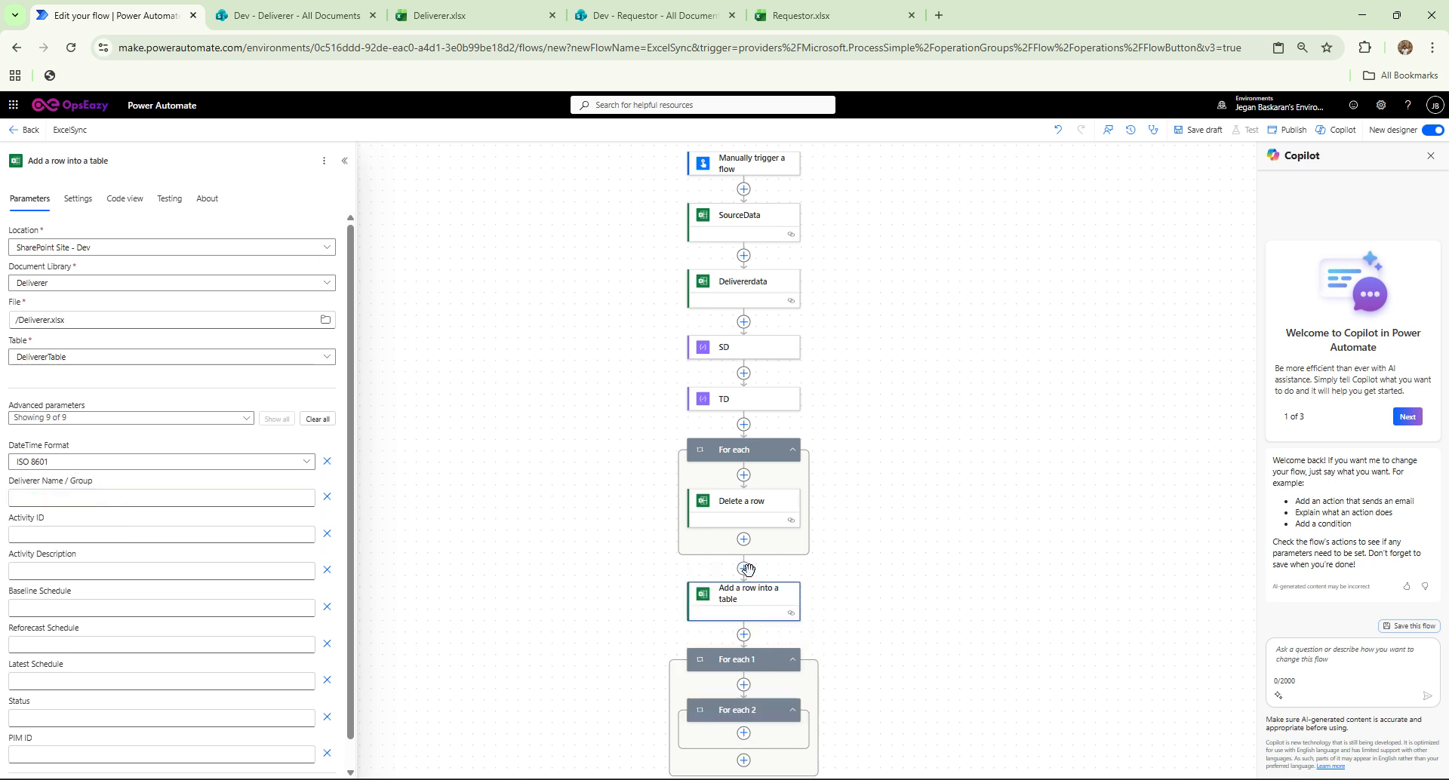
Delete the For each 1 loop together with its nested For each 2 loop.
{"action": "right_click", "coordinate": [782, 668]}
{"action": "left_click", "coordinate": [798, 674]}
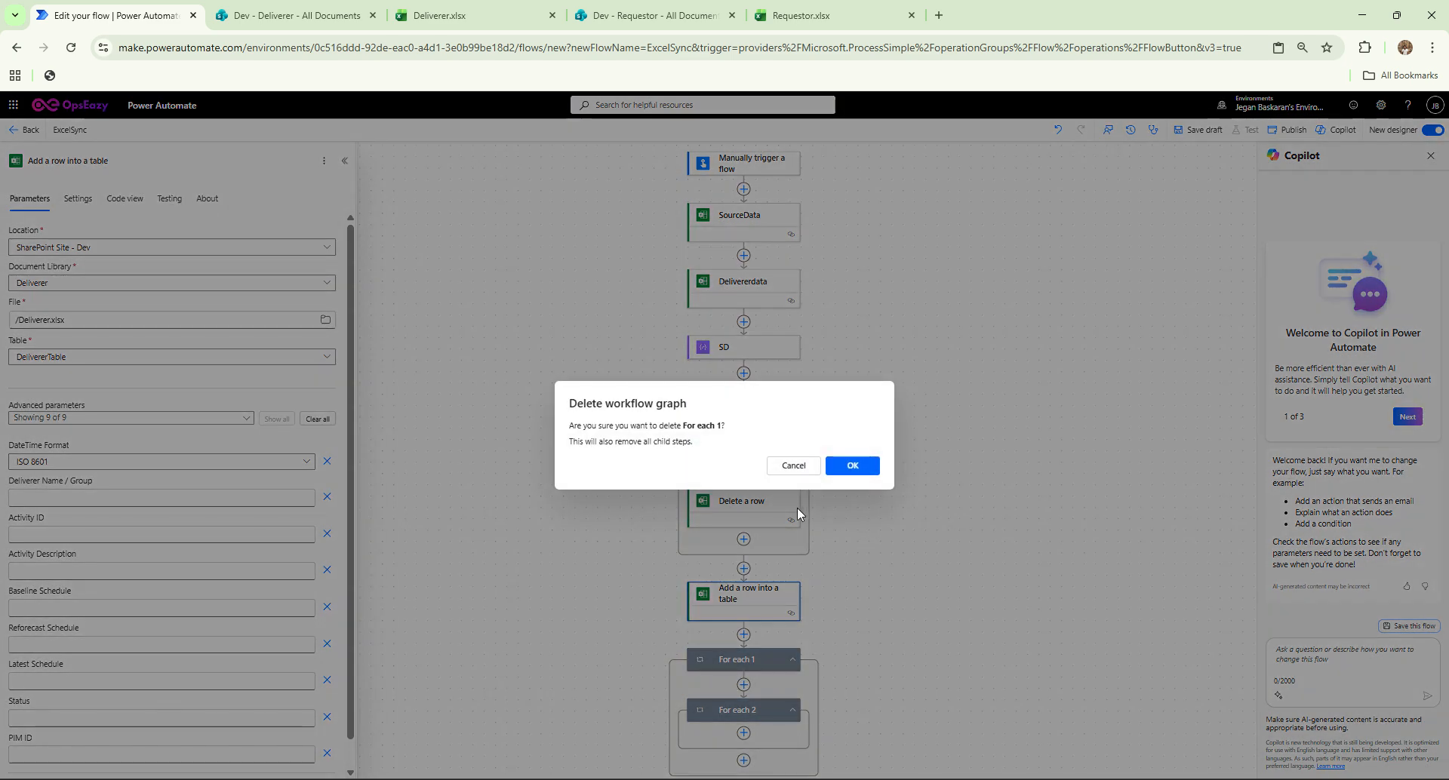
{"action": "left_click", "coordinate": [852, 467]}
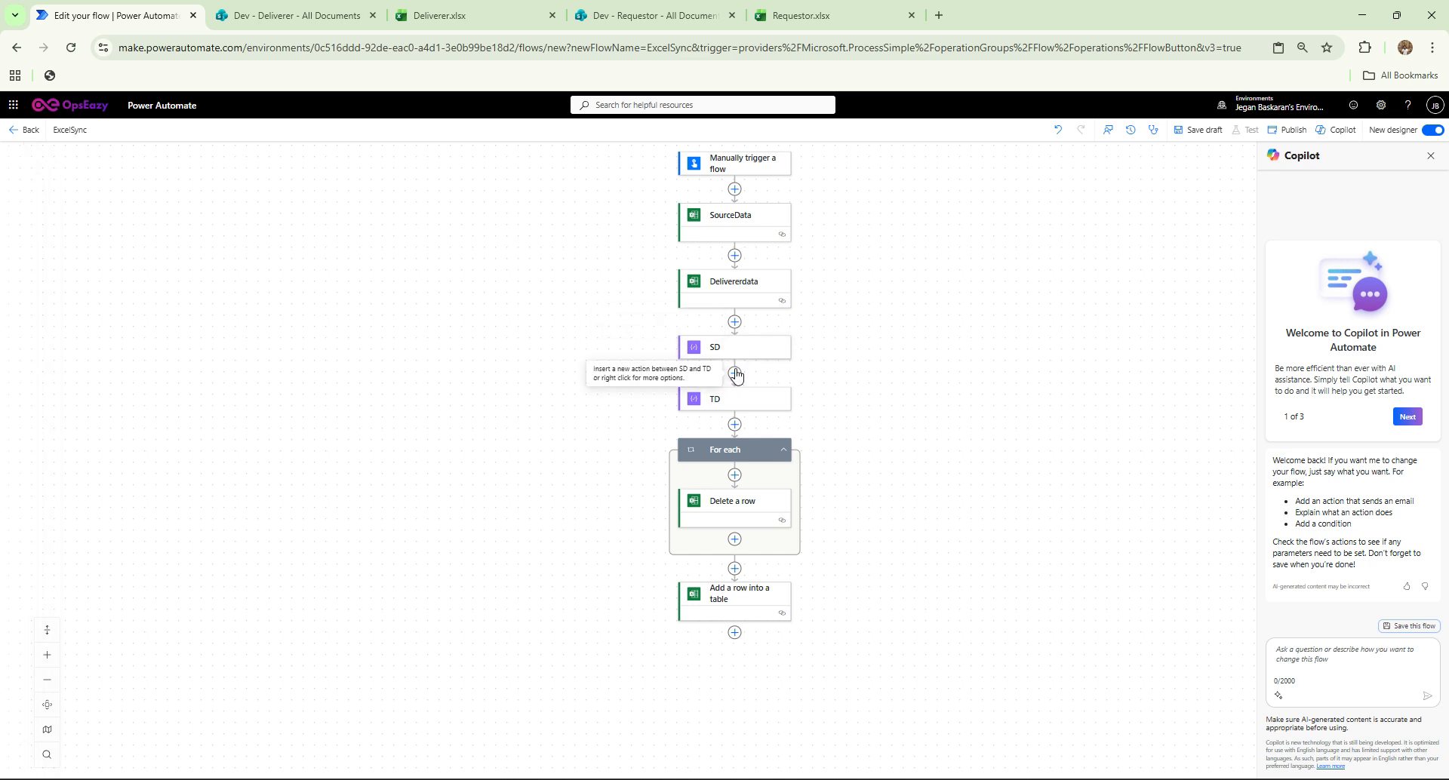
Insert a Data Operation Select action between SD and TD, with the SD Outputs as its From array.
{"action": "left_click", "coordinate": [734, 373]}
{"action": "left_click", "coordinate": [323, 238]}
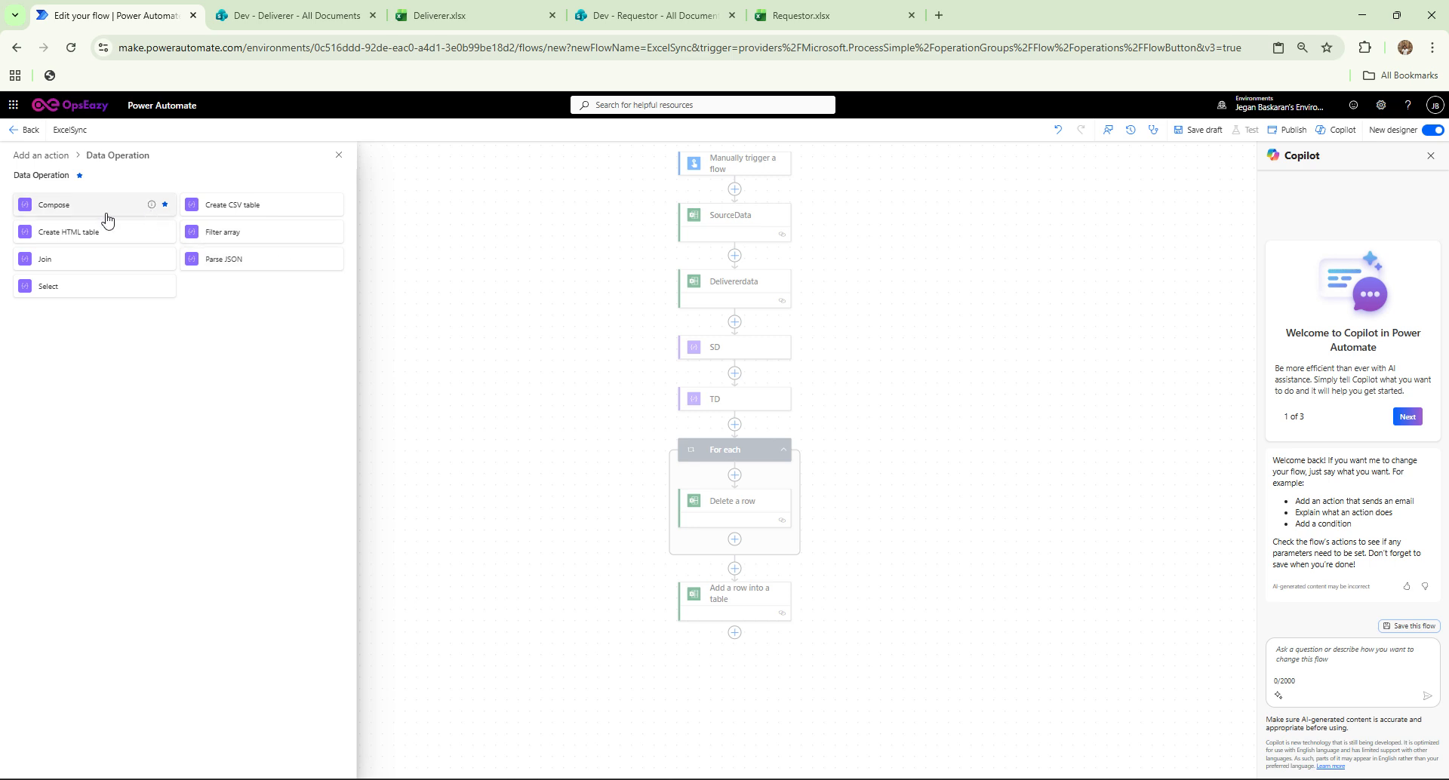
{"action": "left_click", "coordinate": [71, 288]}
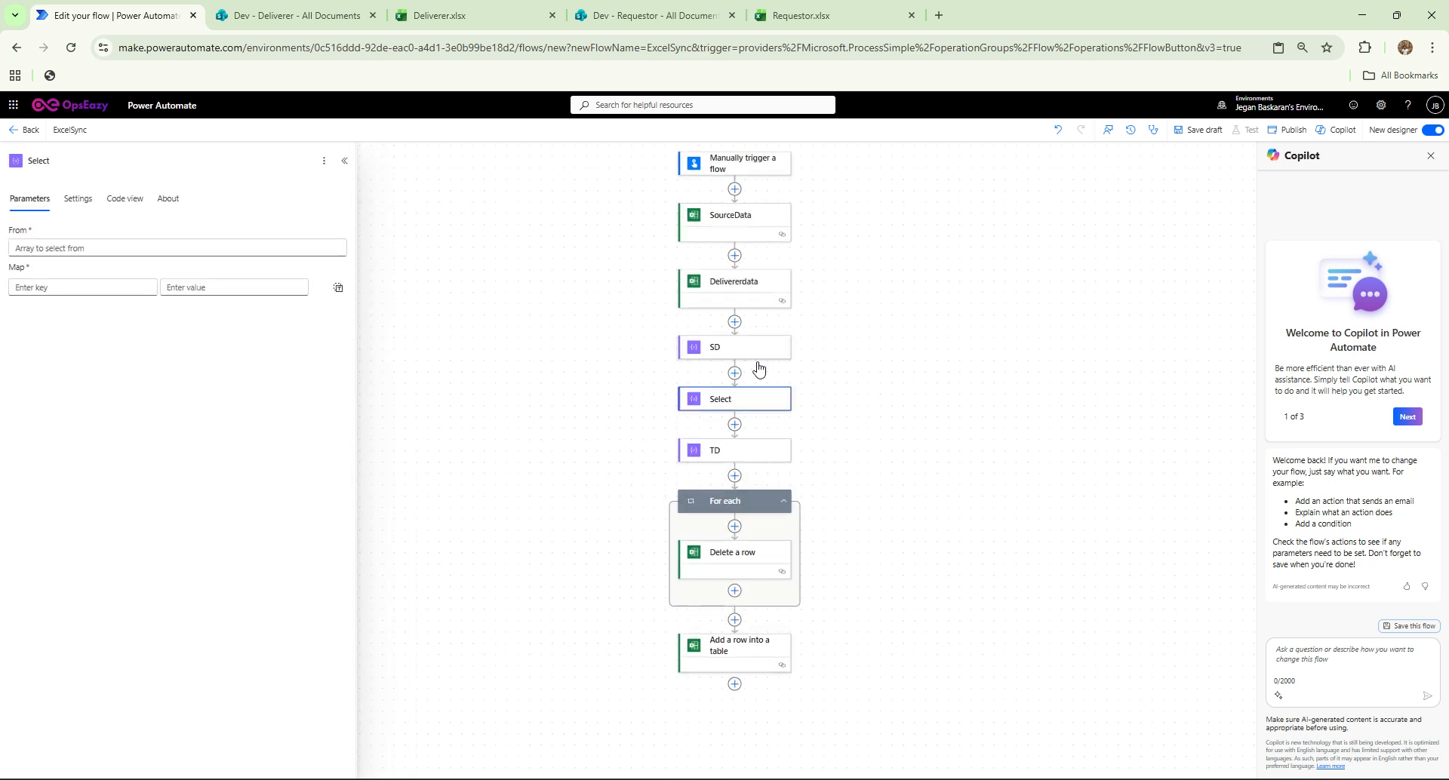
{"action": "left_click", "coordinate": [212, 252]}
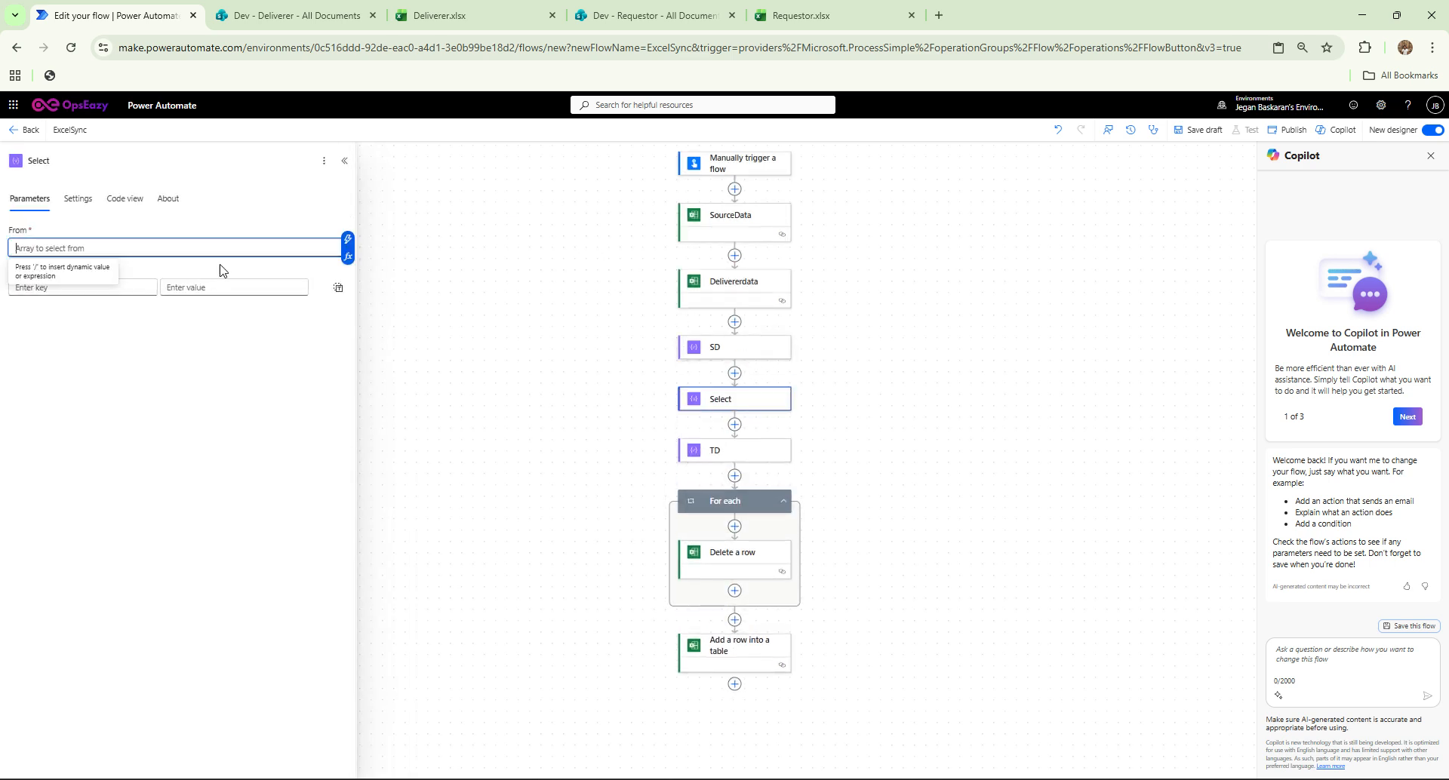
{"action": "left_click", "coordinate": [348, 239]}
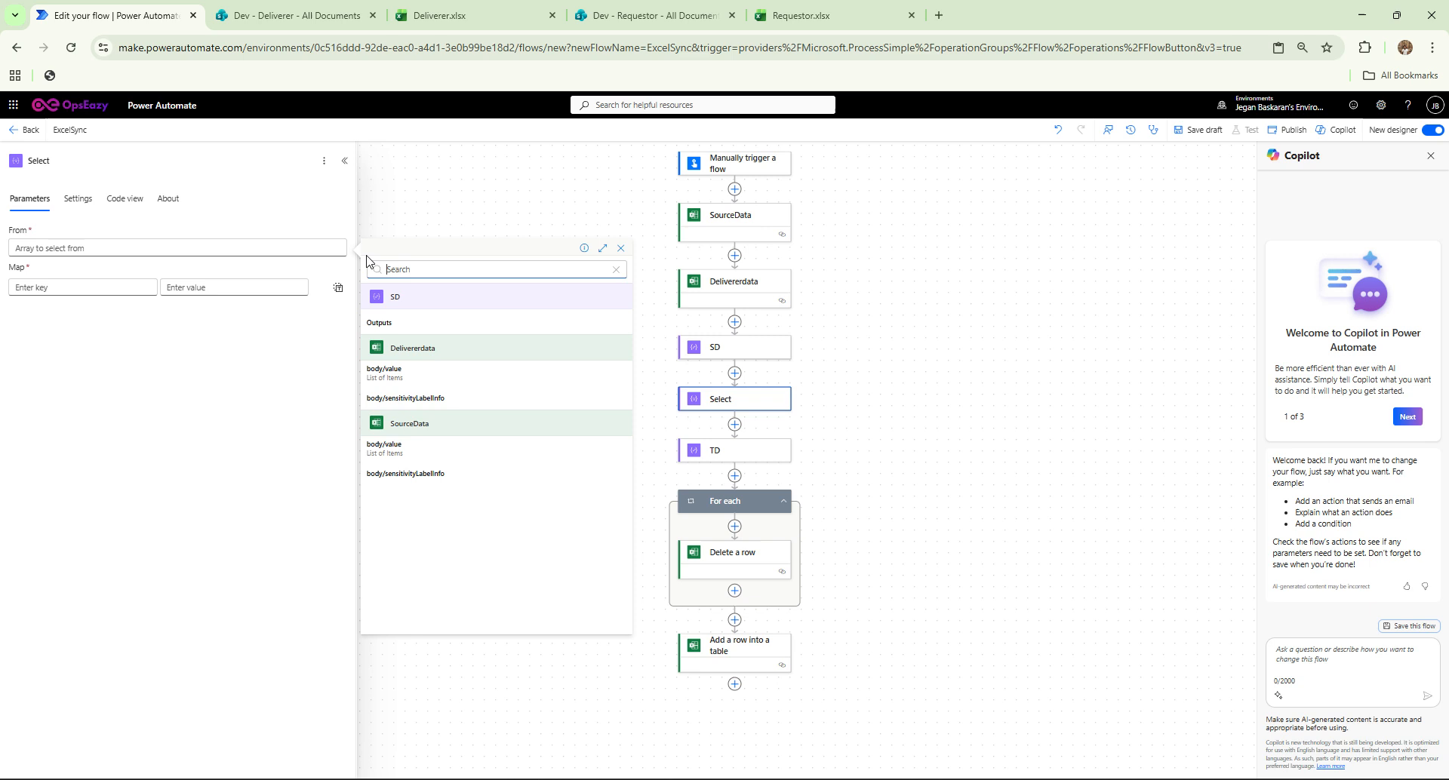
{"action": "left_click", "coordinate": [406, 323]}
Add the key PIMID to the Select map with the expression item()?['PIM ID'] as its value.
{"action": "left_click", "coordinate": [111, 293]}
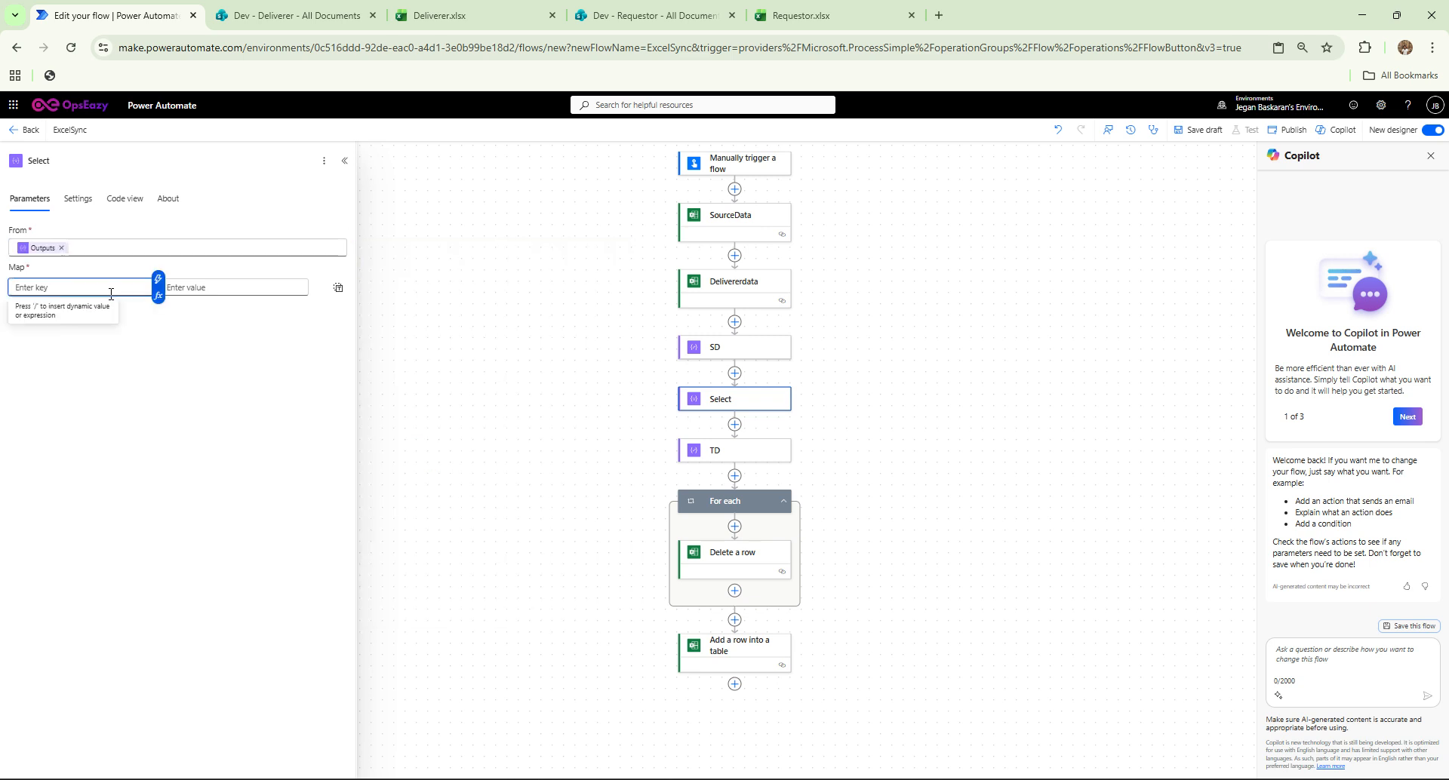
{"action": "type", "text": "PIM"}
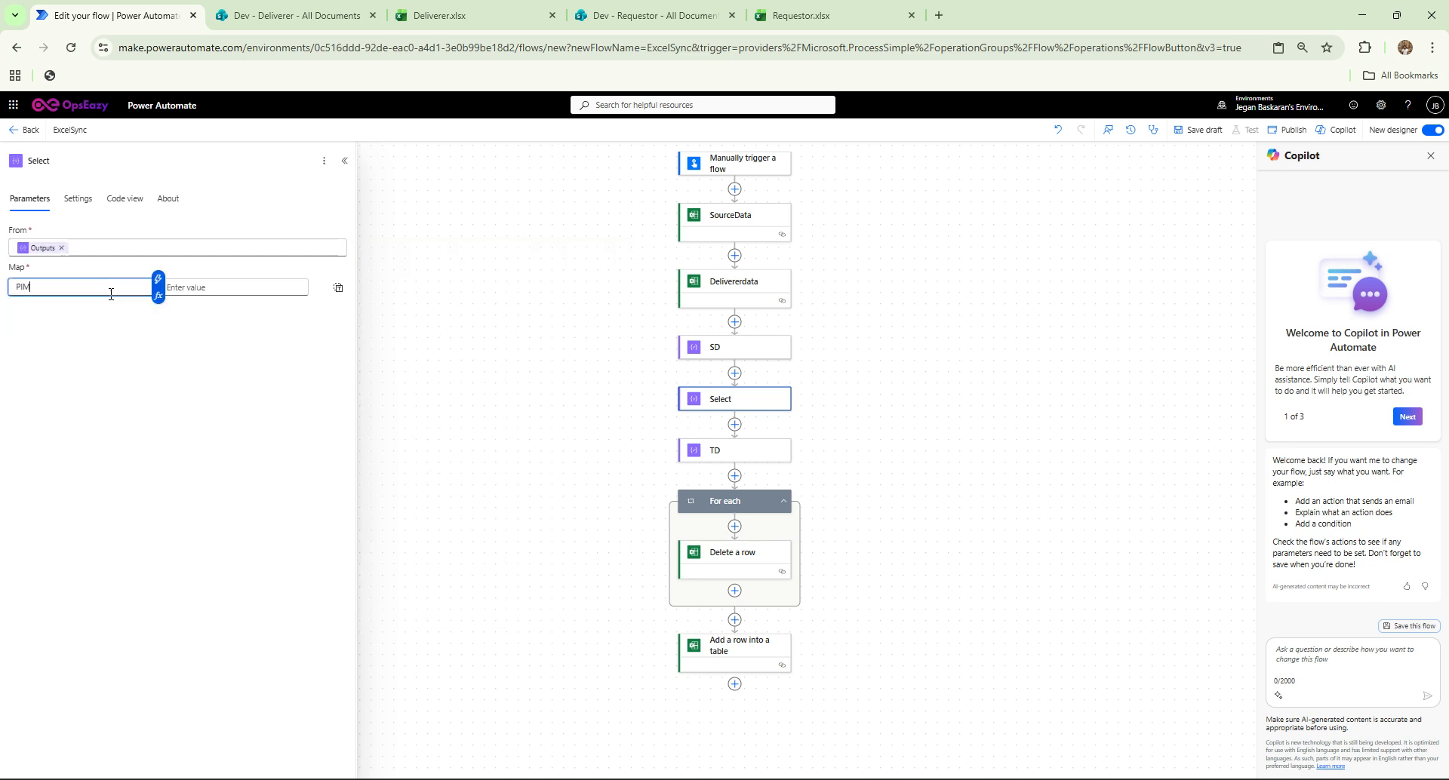
{"action": "type", "text": "ID"}
{"action": "left_click", "coordinate": [207, 286]}
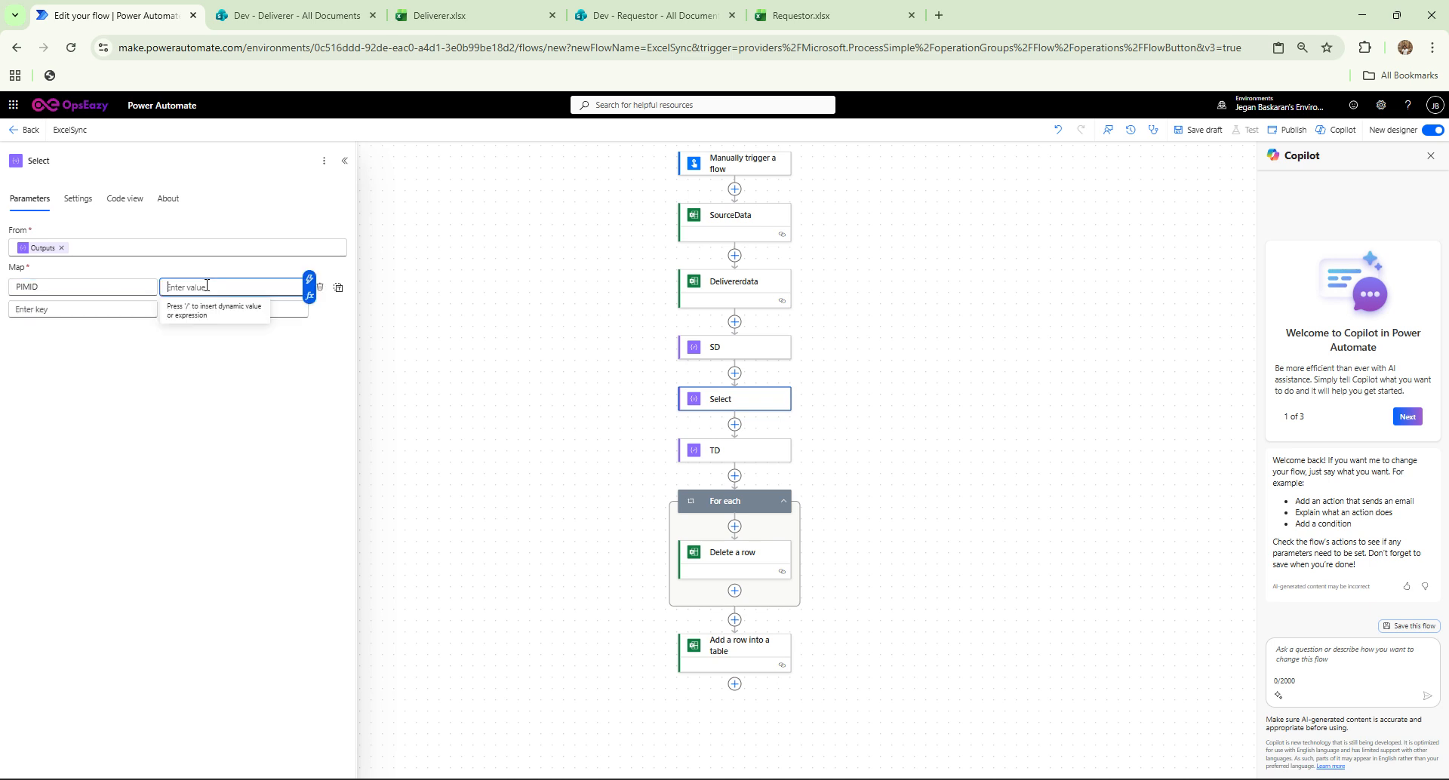
{"action": "left_click", "coordinate": [309, 297]}
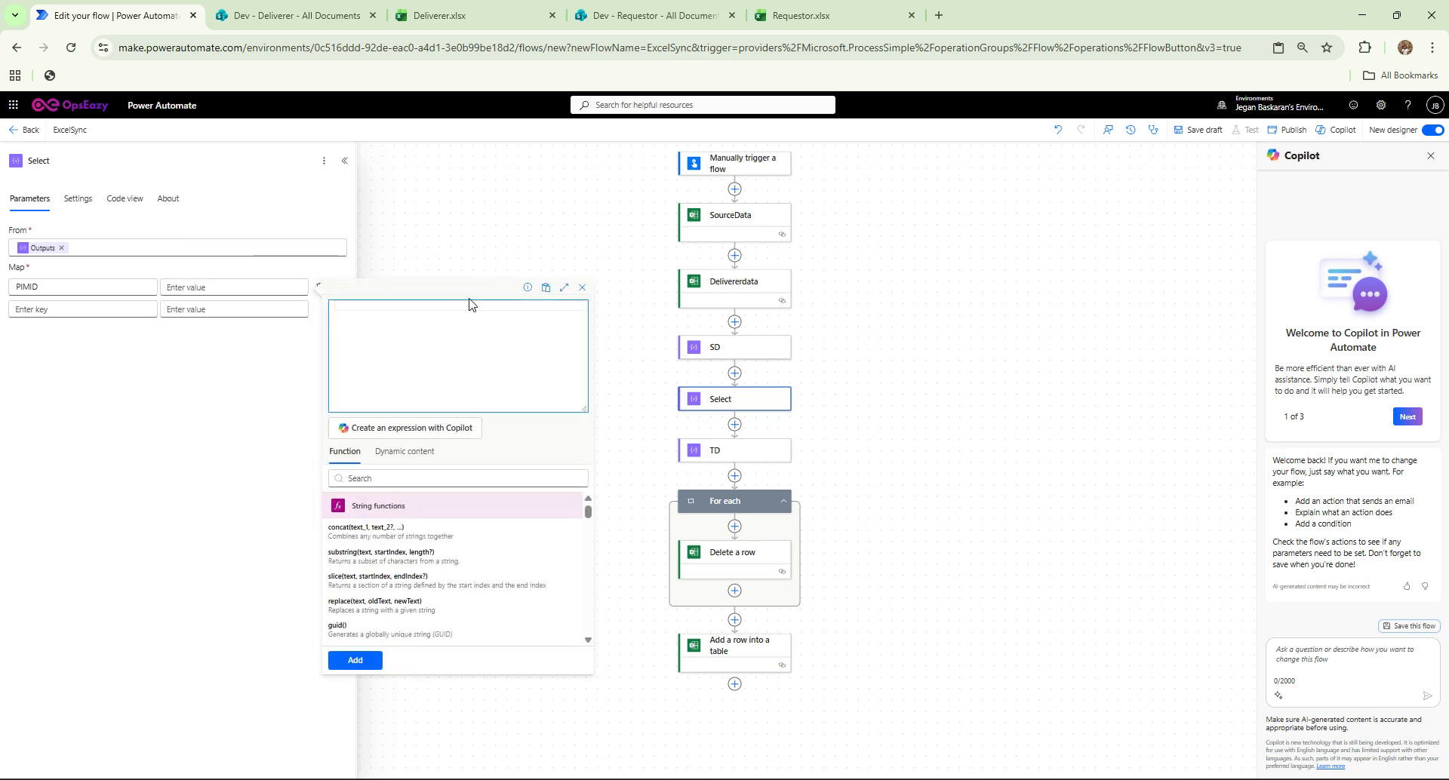
{"action": "type", "text": "iter"}
{"action": "type", "text": "m"}
{"action": "key", "text": "Return"}
{"action": "type", "text": "?['PIM ID"}
{"action": "left_click", "coordinate": [372, 661]}
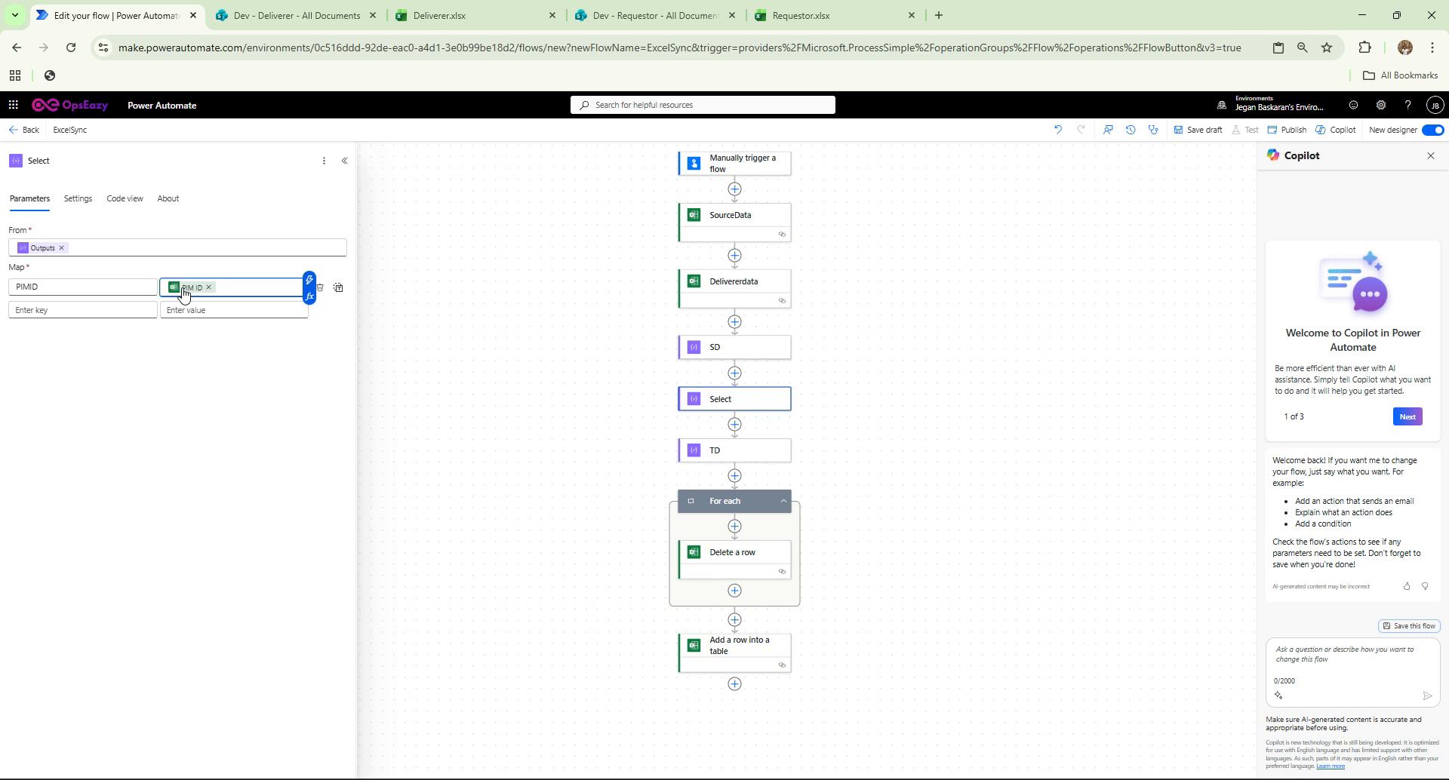
Add the key Name to the Select map and begin its value expression with item()?[''].
{"action": "left_click", "coordinate": [119, 308]}
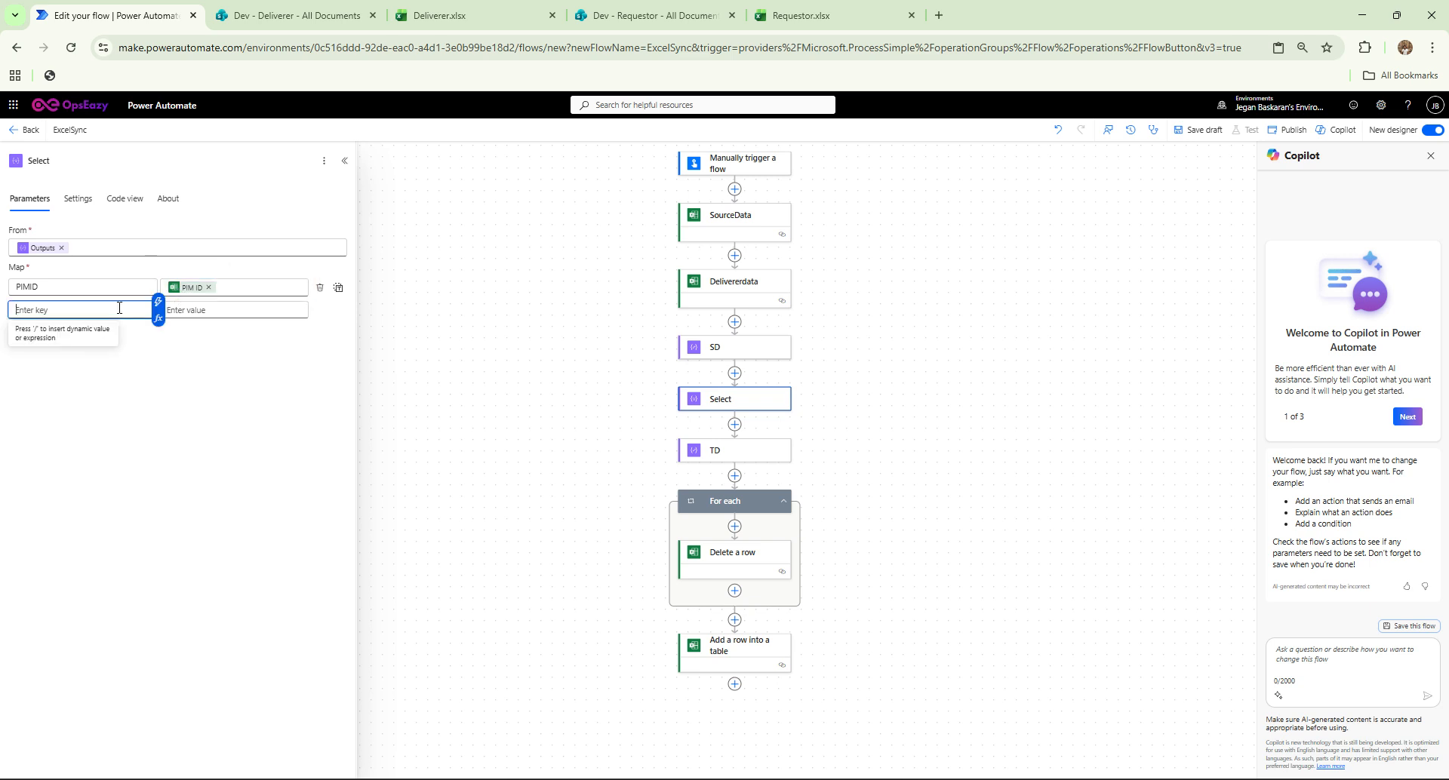
{"action": "type", "text": "Name"}
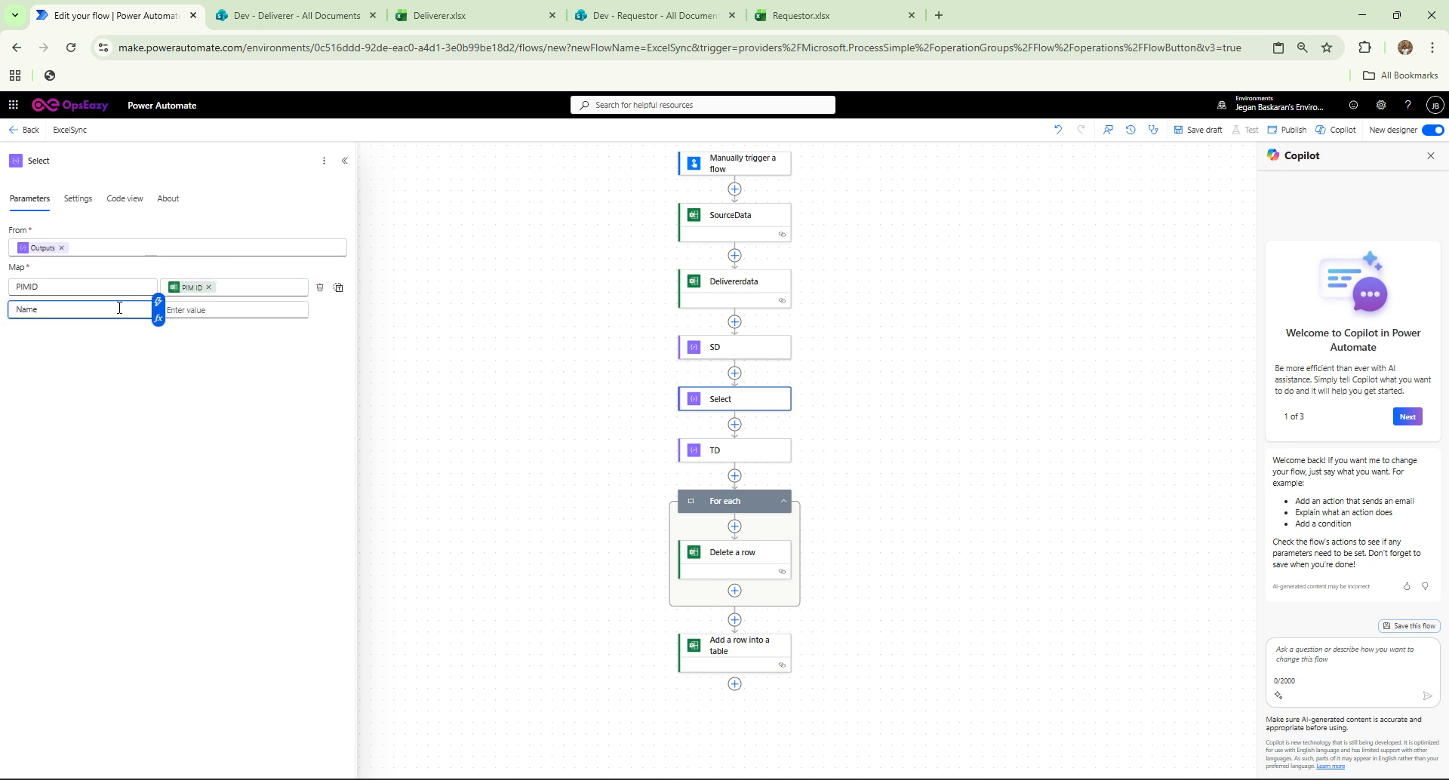
{"action": "left_click", "coordinate": [212, 311]}
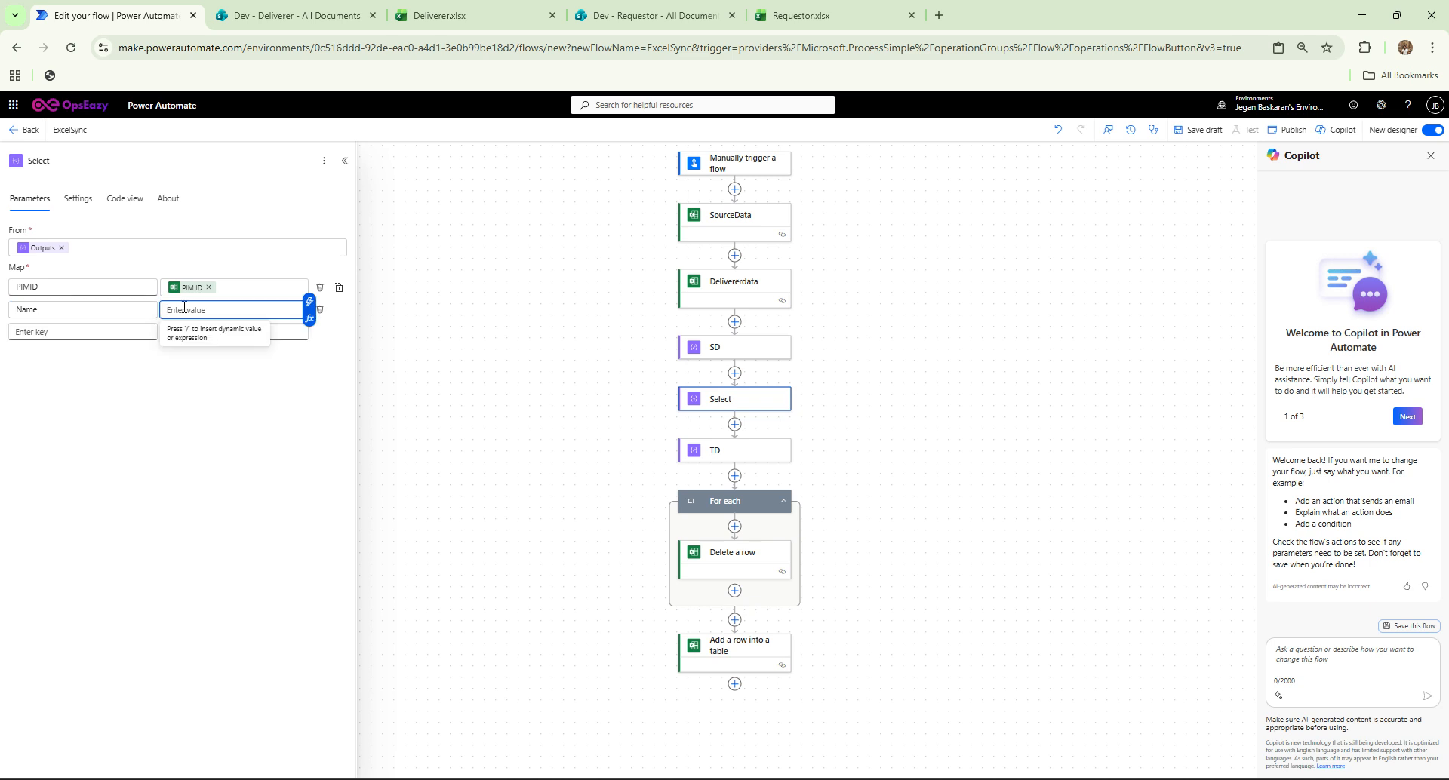
{"action": "left_click", "coordinate": [308, 303]}
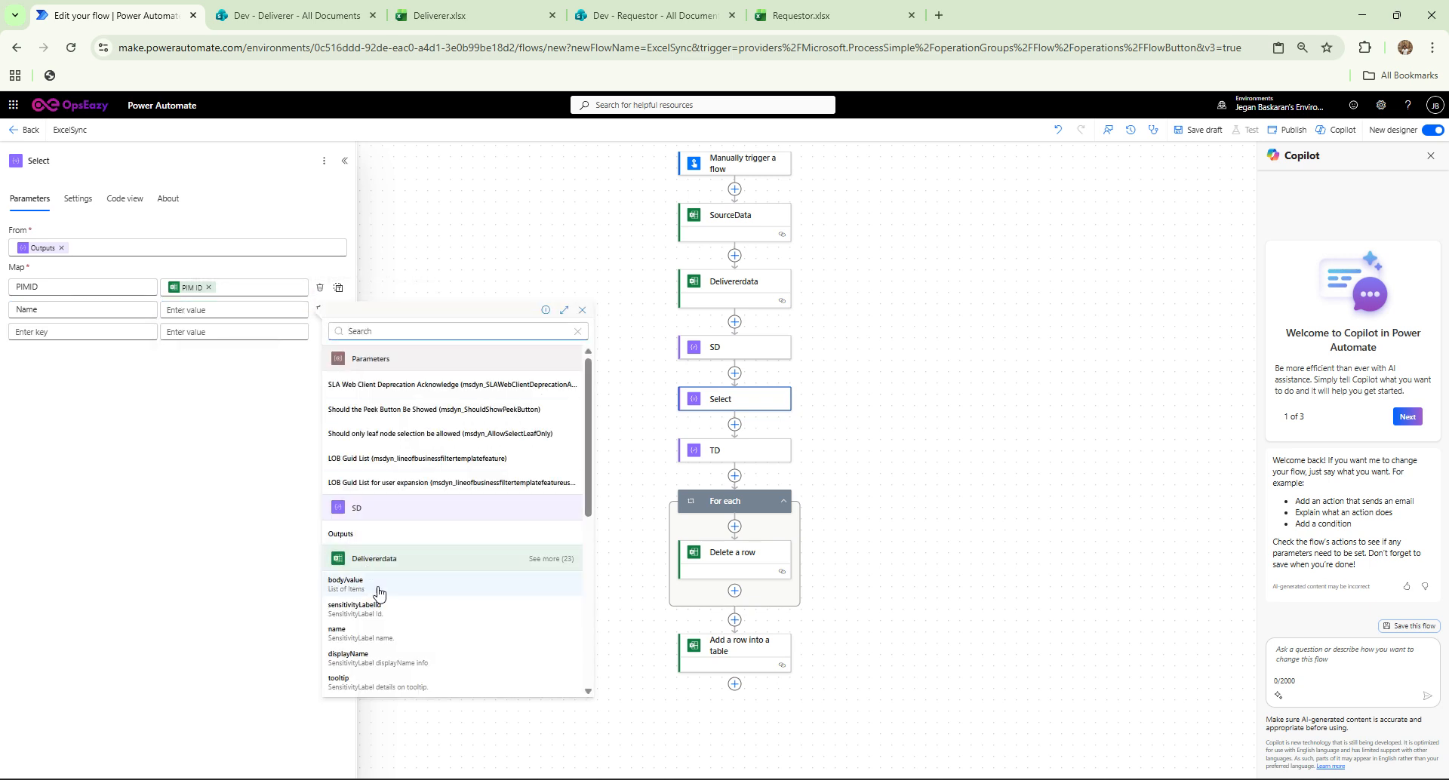
{"action": "left_click", "coordinate": [259, 310]}
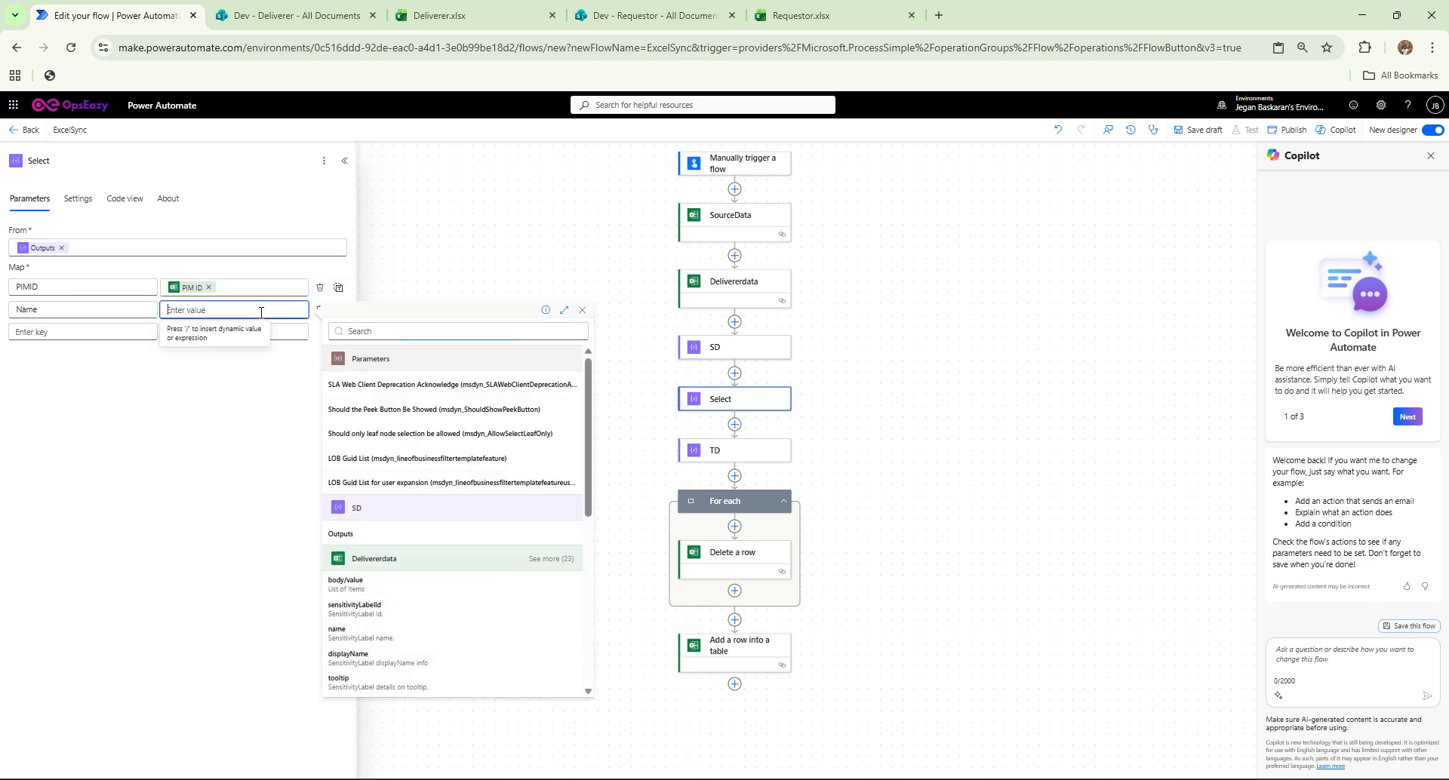
{"action": "left_click", "coordinate": [310, 317]}
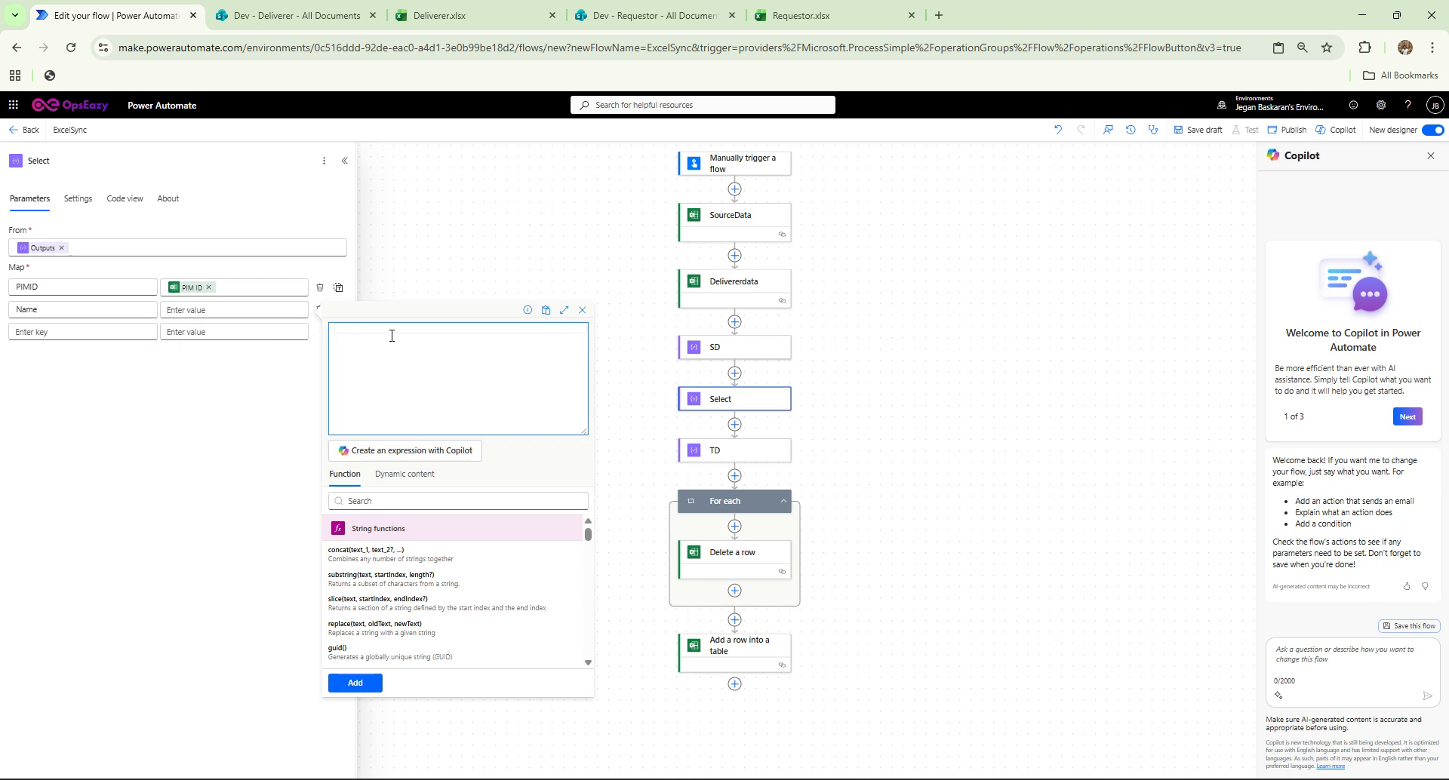
{"action": "type", "text": "item"}
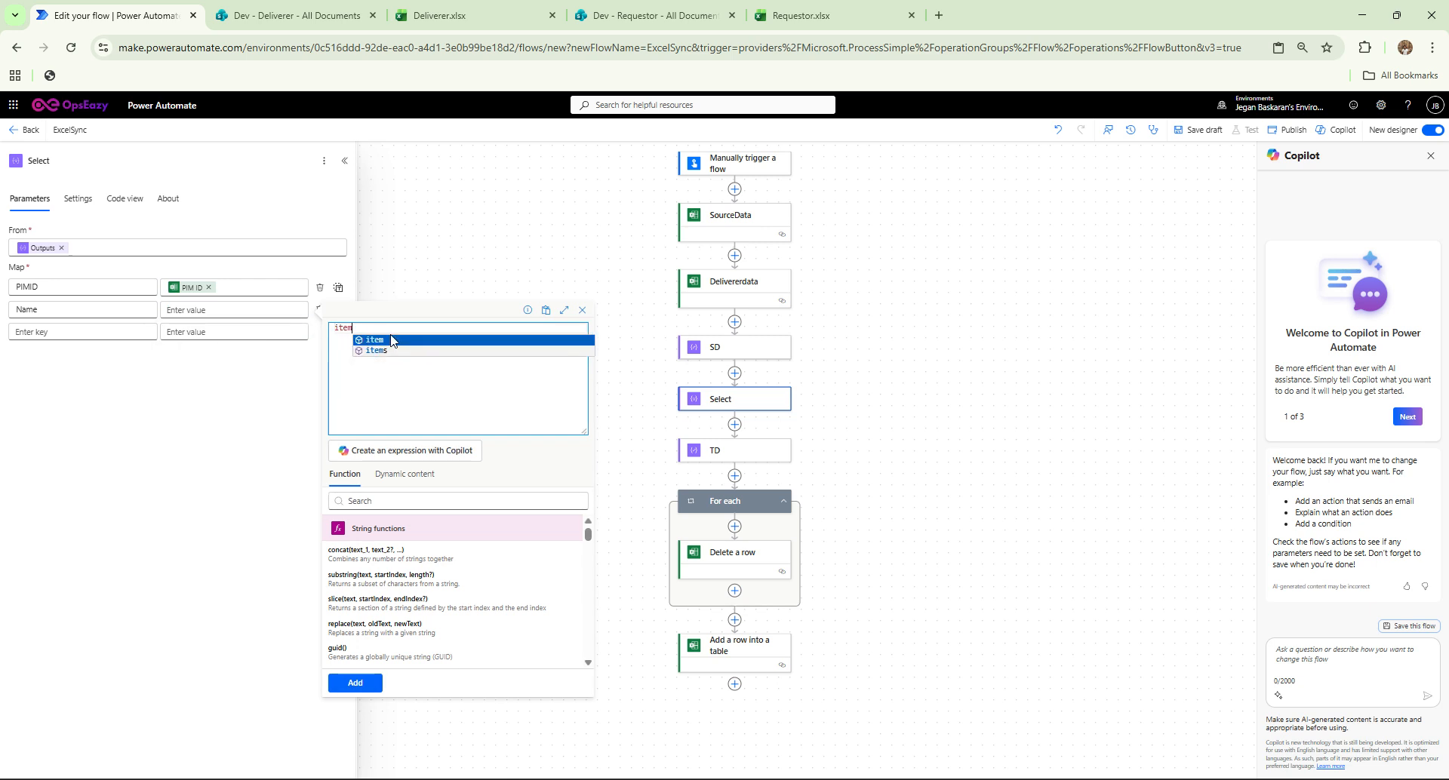
{"action": "left_click", "coordinate": [392, 340]}
{"action": "left_click", "coordinate": [384, 339]}
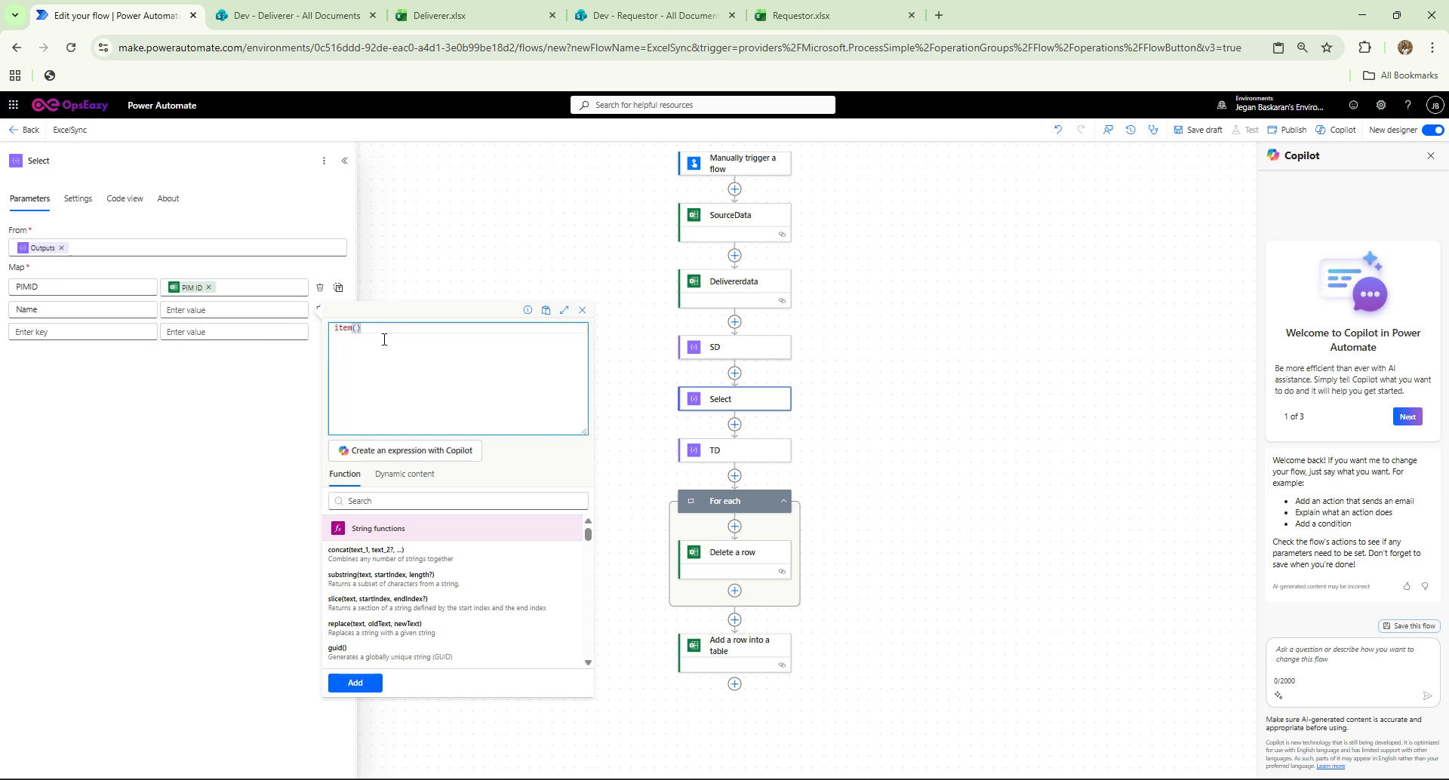
{"action": "type", "text": "?['"}
Copy the Requester Name / Group header text from cell B1 of the Requestor.xlsx workbook.
{"action": "left_click", "coordinate": [865, 14]}
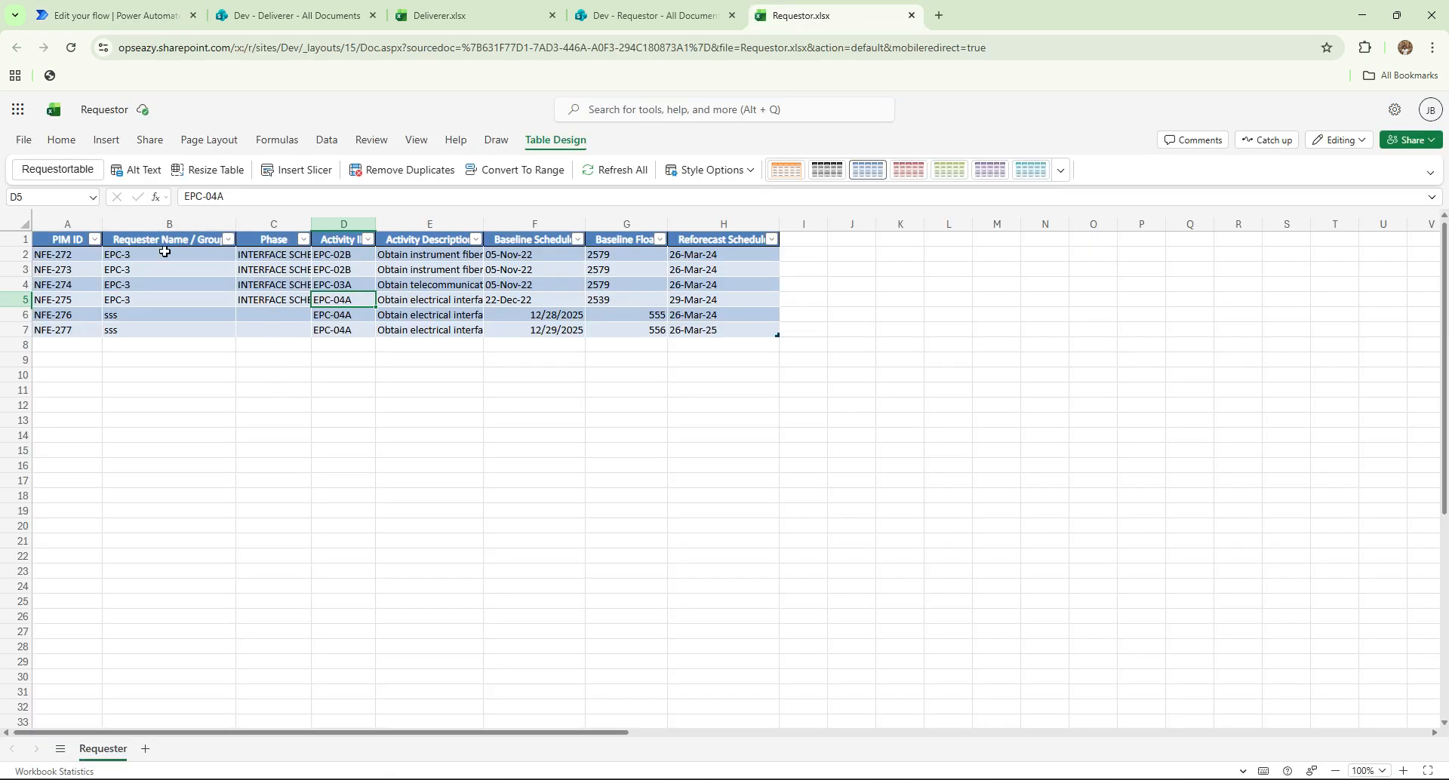
{"action": "left_click", "coordinate": [166, 246]}
{"action": "left_click_drag", "start_coordinate": [296, 197], "coordinate": [151, 191]}
{"action": "key", "text": "ctrl+c"}
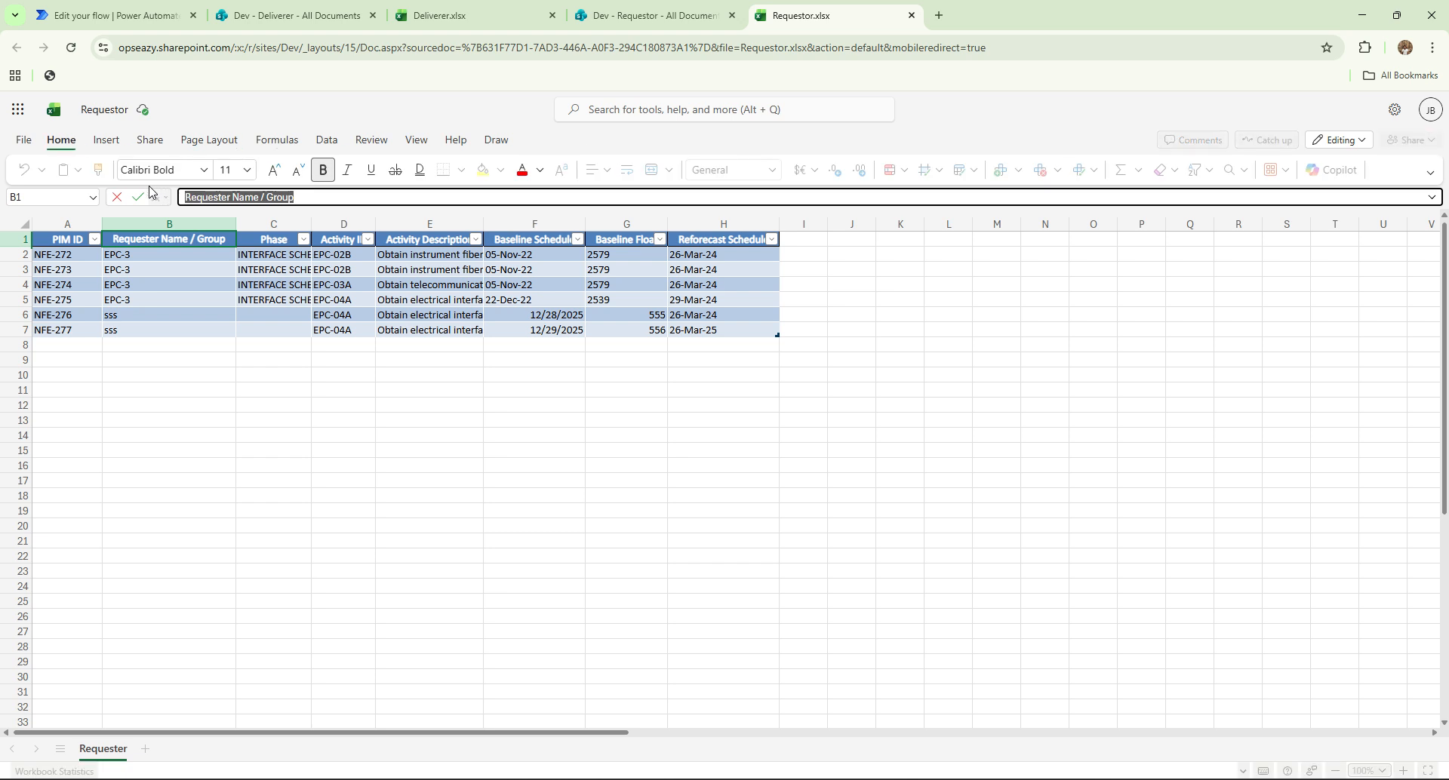
Back in the Power Automate flow, complete the Name value as item()?['Requester Name / Group'] and add the expression.
{"action": "left_click", "coordinate": [265, 13]}
{"action": "left_click", "coordinate": [119, 14]}
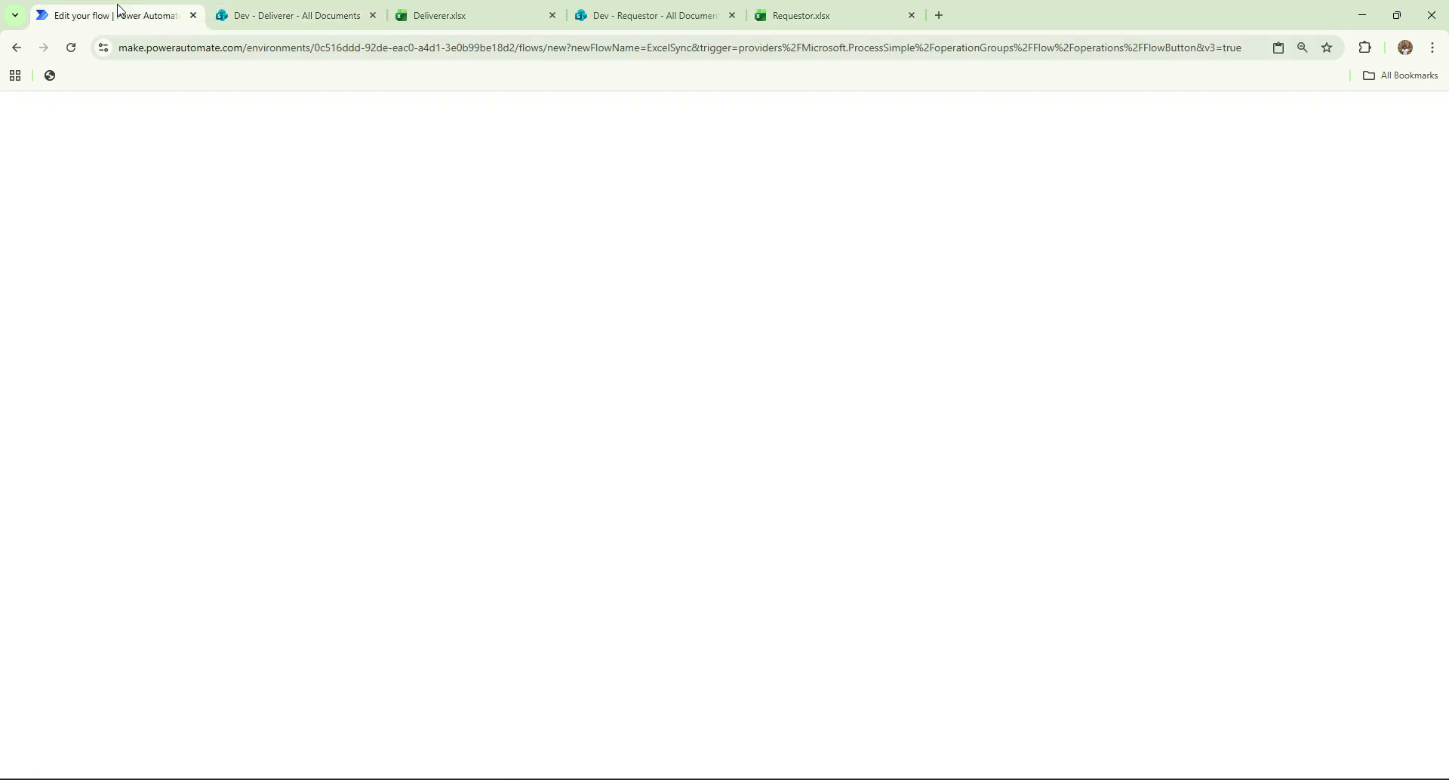
{"action": "key", "text": "ctrl+v"}
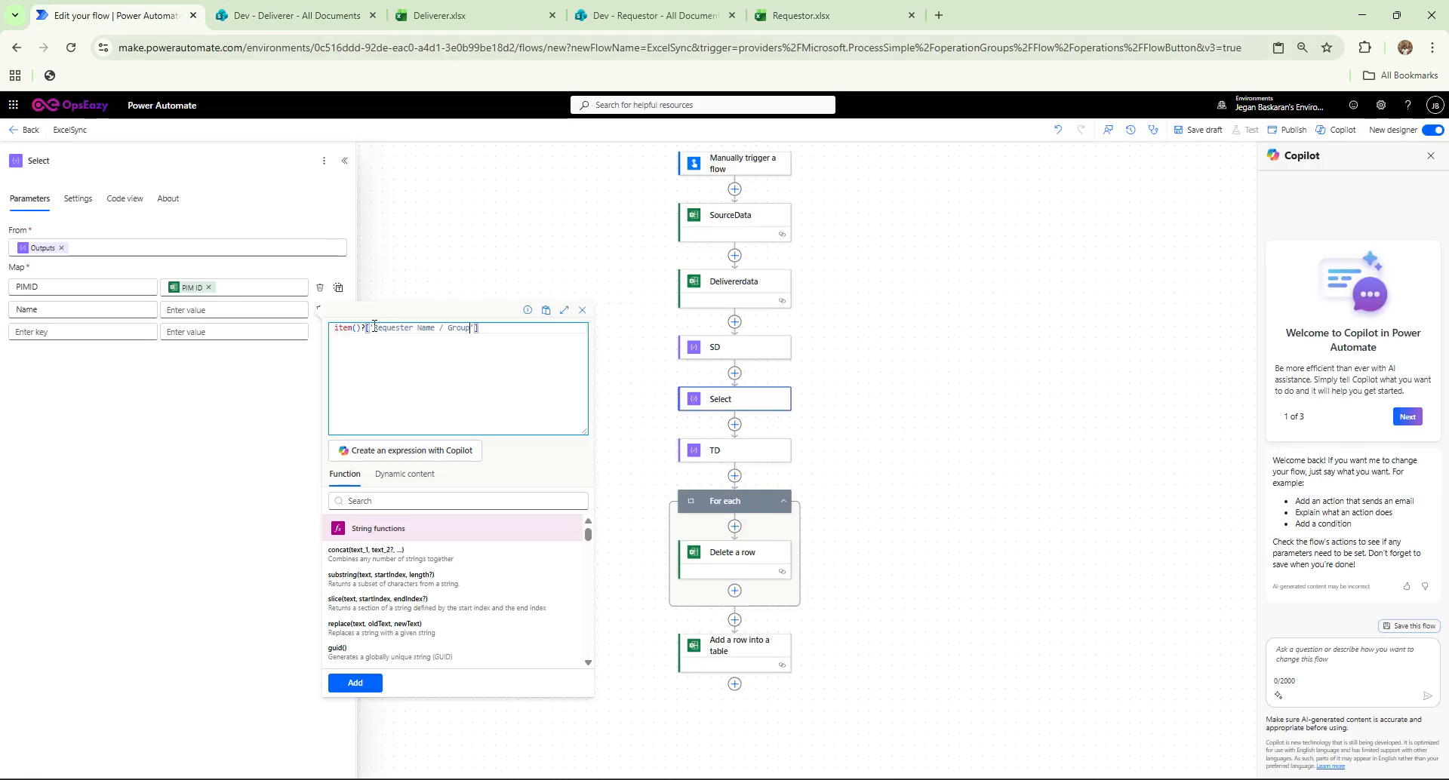
{"action": "left_click", "coordinate": [375, 686]}
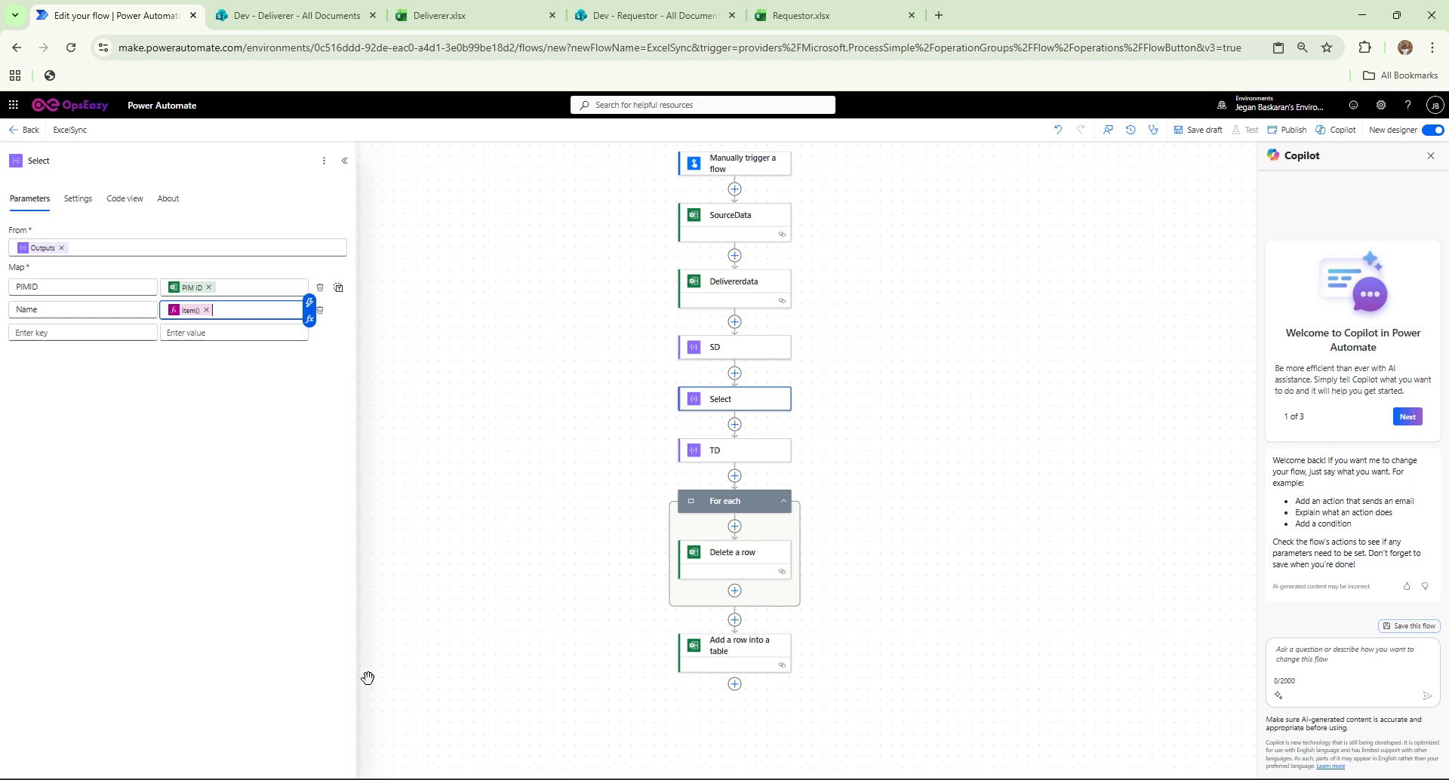
Add the key AcitvityID to the Select map and copy the Activity ID header text from cell D1 of the Requestor.xlsx workbook.
{"action": "left_click", "coordinate": [105, 332]}
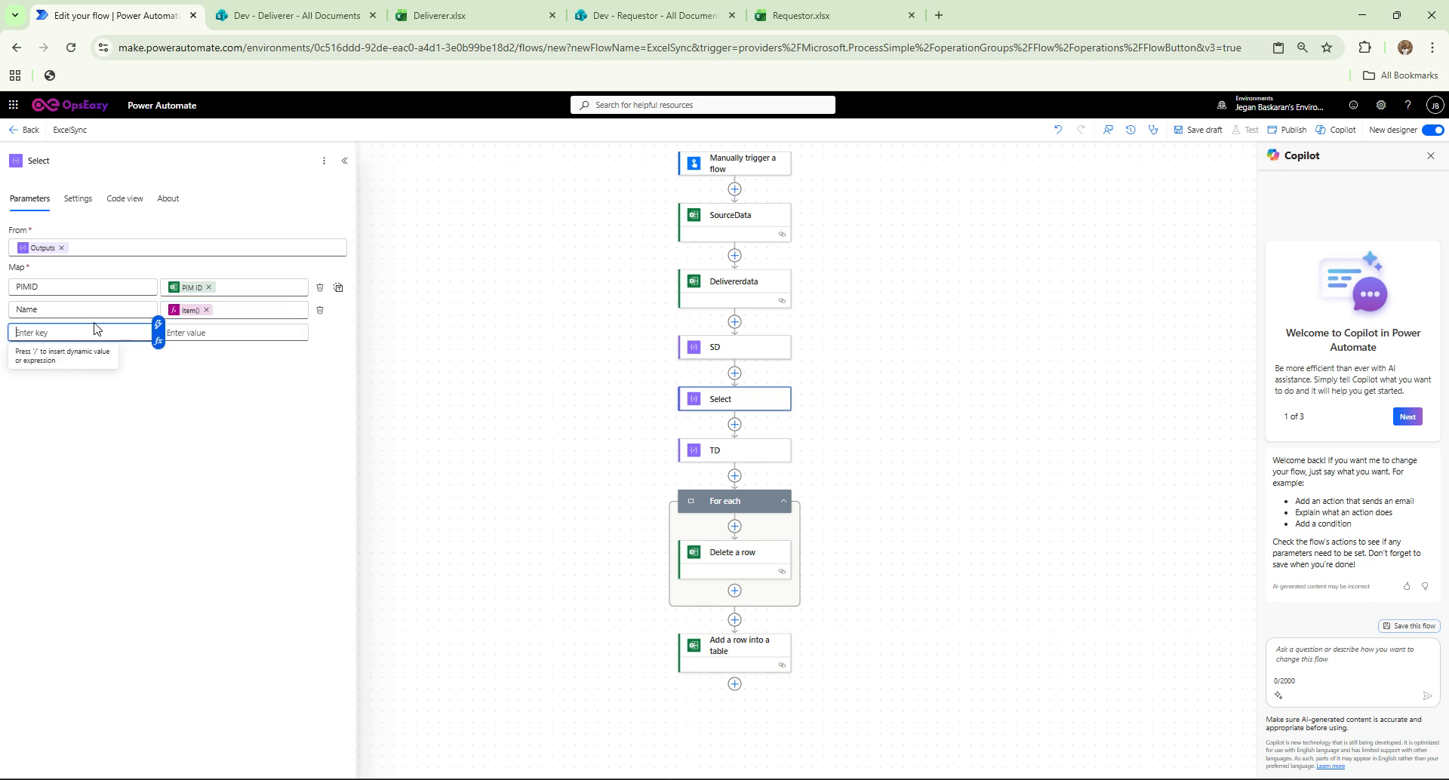
{"action": "type", "text": "AcitvityID"}
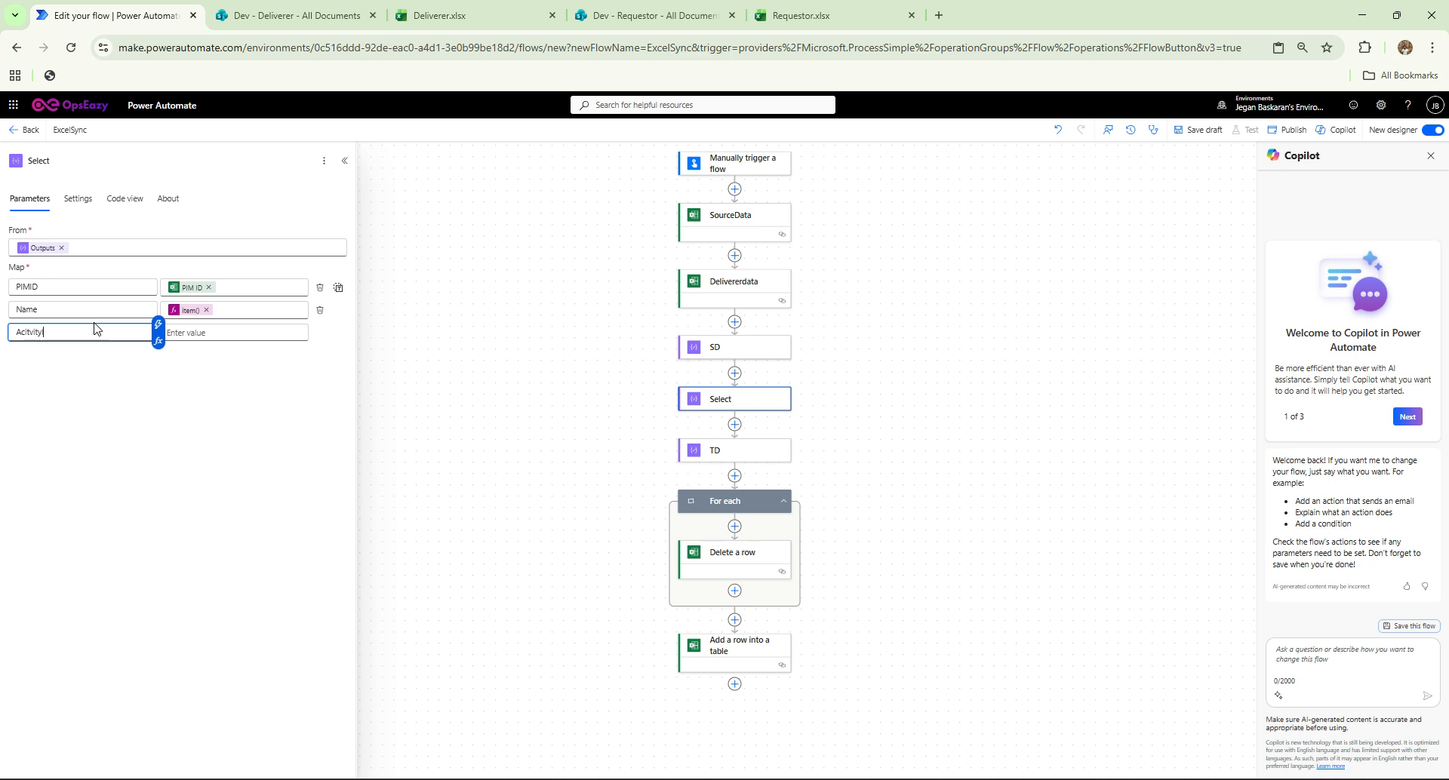
{"action": "left_click", "coordinate": [872, 14]}
{"action": "left_click", "coordinate": [344, 240]}
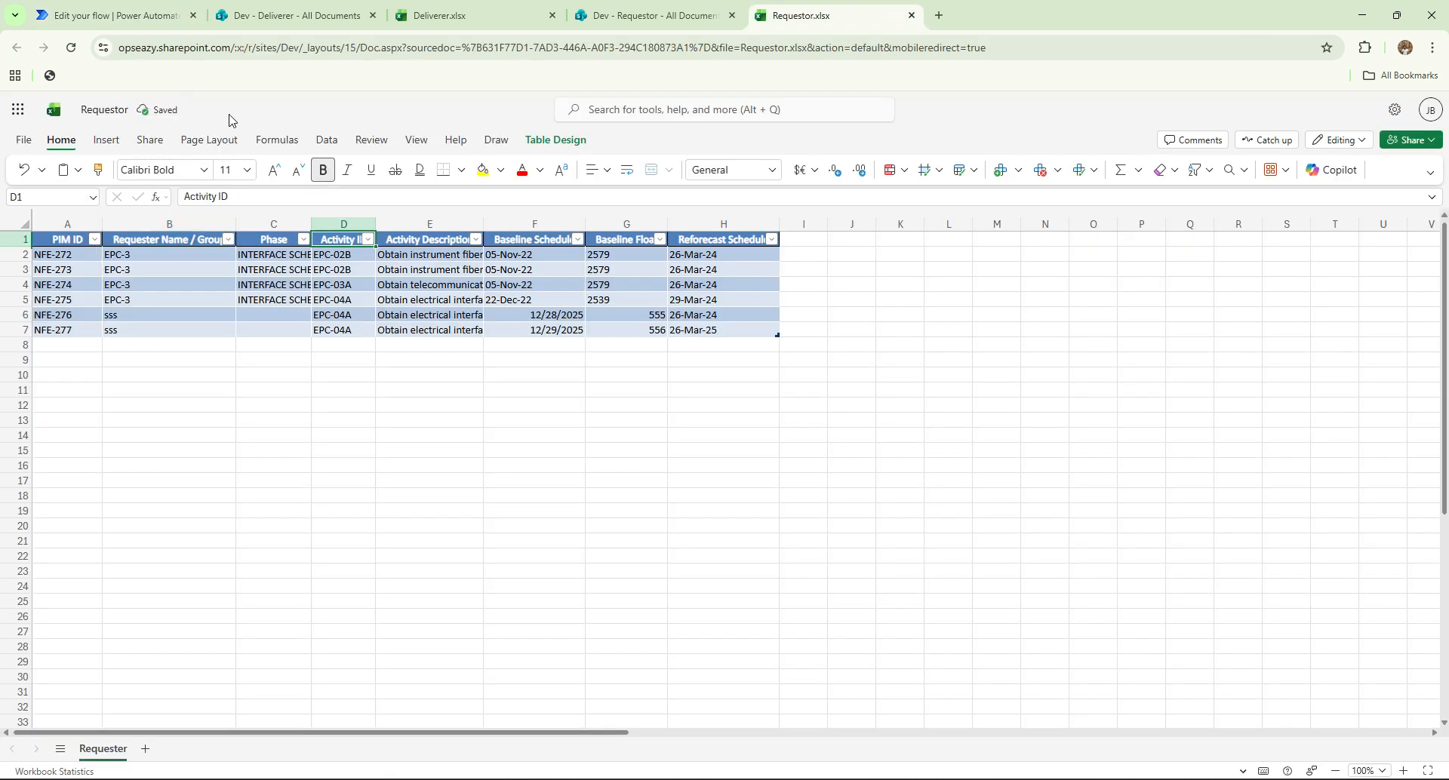
{"action": "triple_click", "coordinate": [235, 195]}
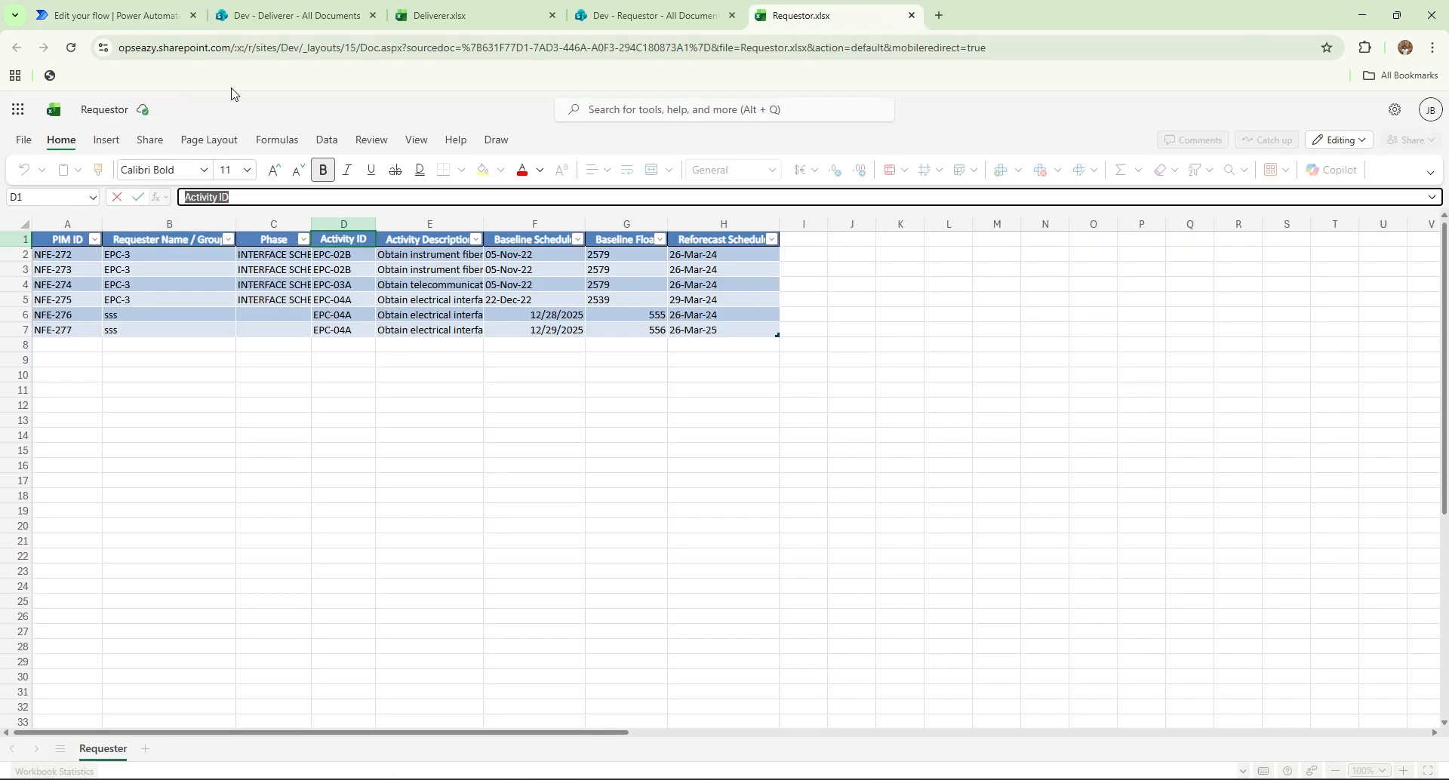
Back in the Power Automate flow, set the AcitvityID value to the expression item()?['Activity ID'].
{"action": "left_click", "coordinate": [285, 6]}
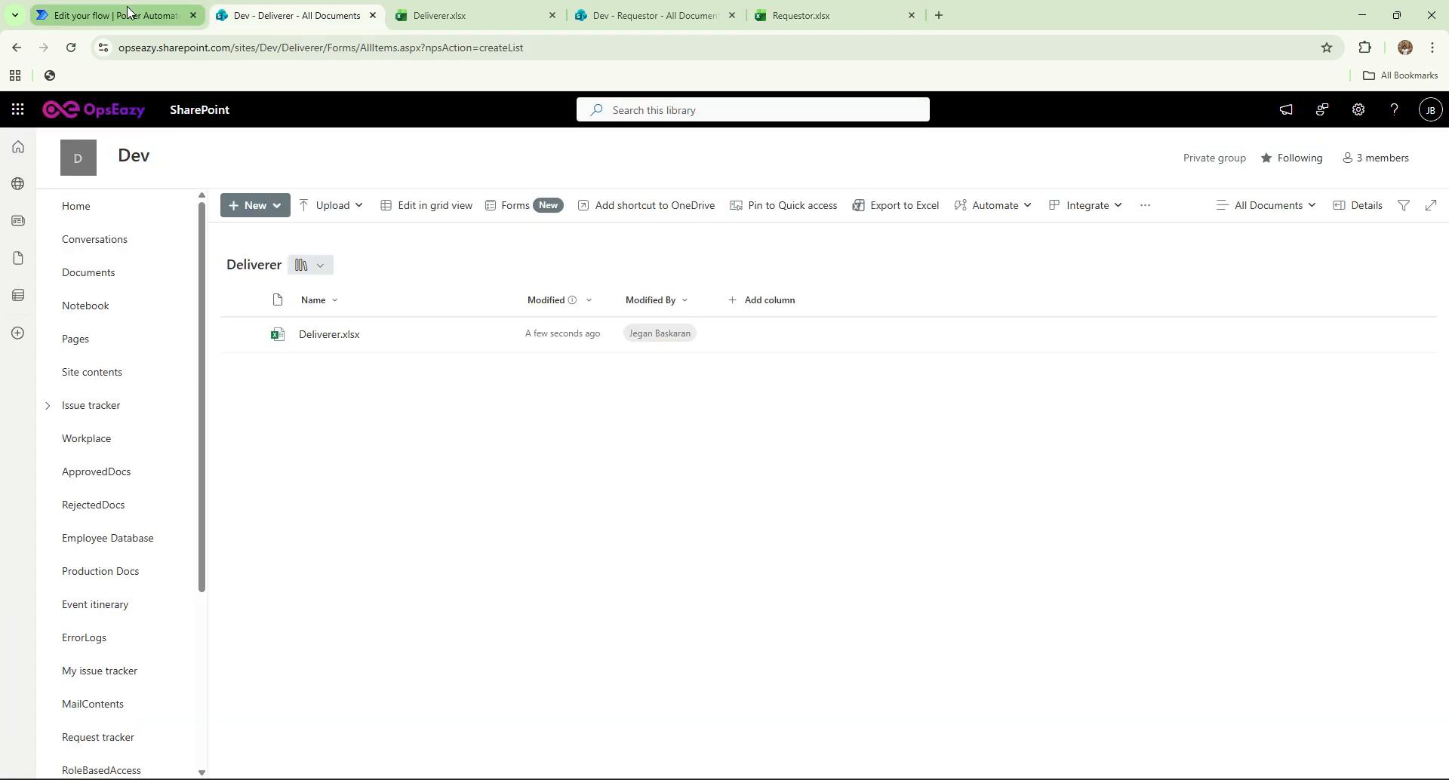
{"action": "left_click", "coordinate": [113, 15]}
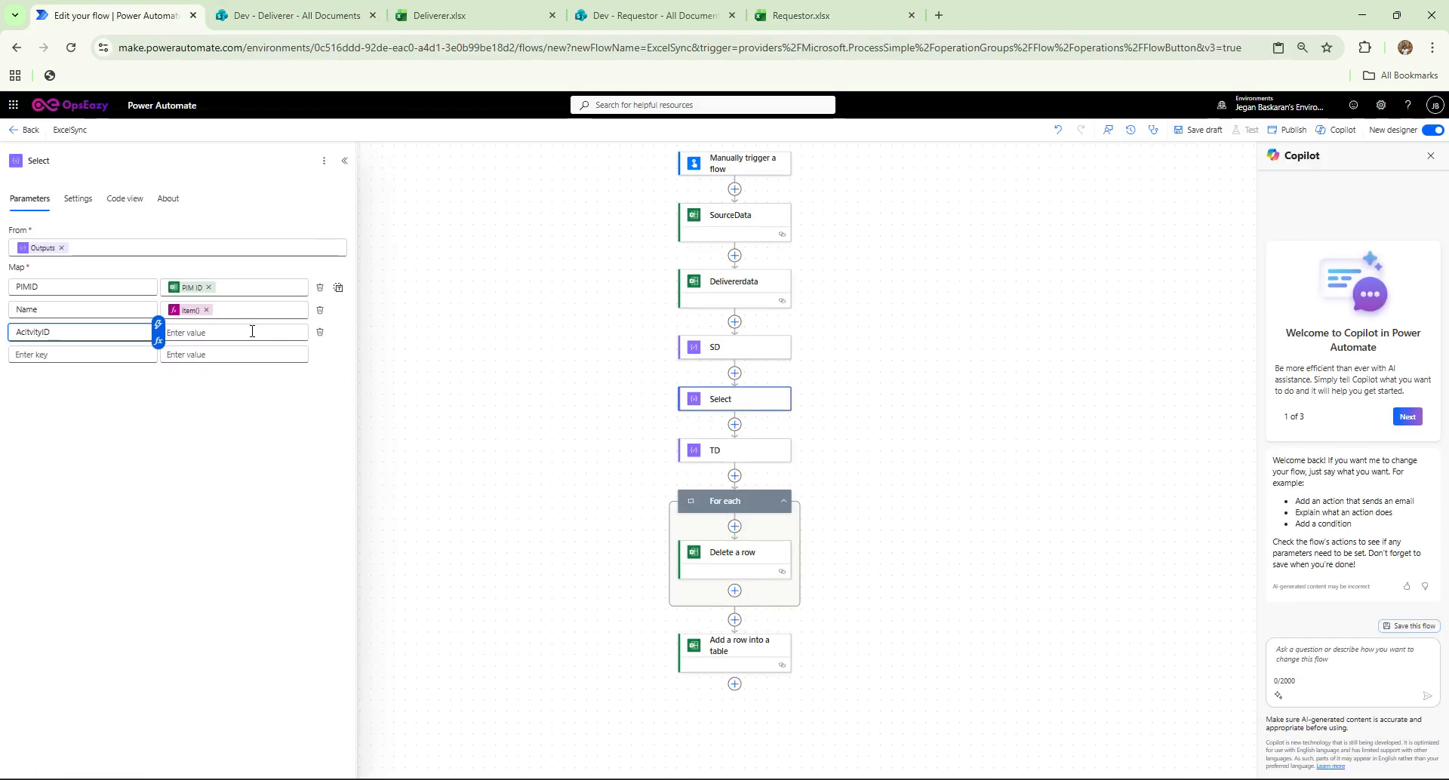
{"action": "left_click", "coordinate": [253, 332]}
{"action": "left_click", "coordinate": [313, 351]}
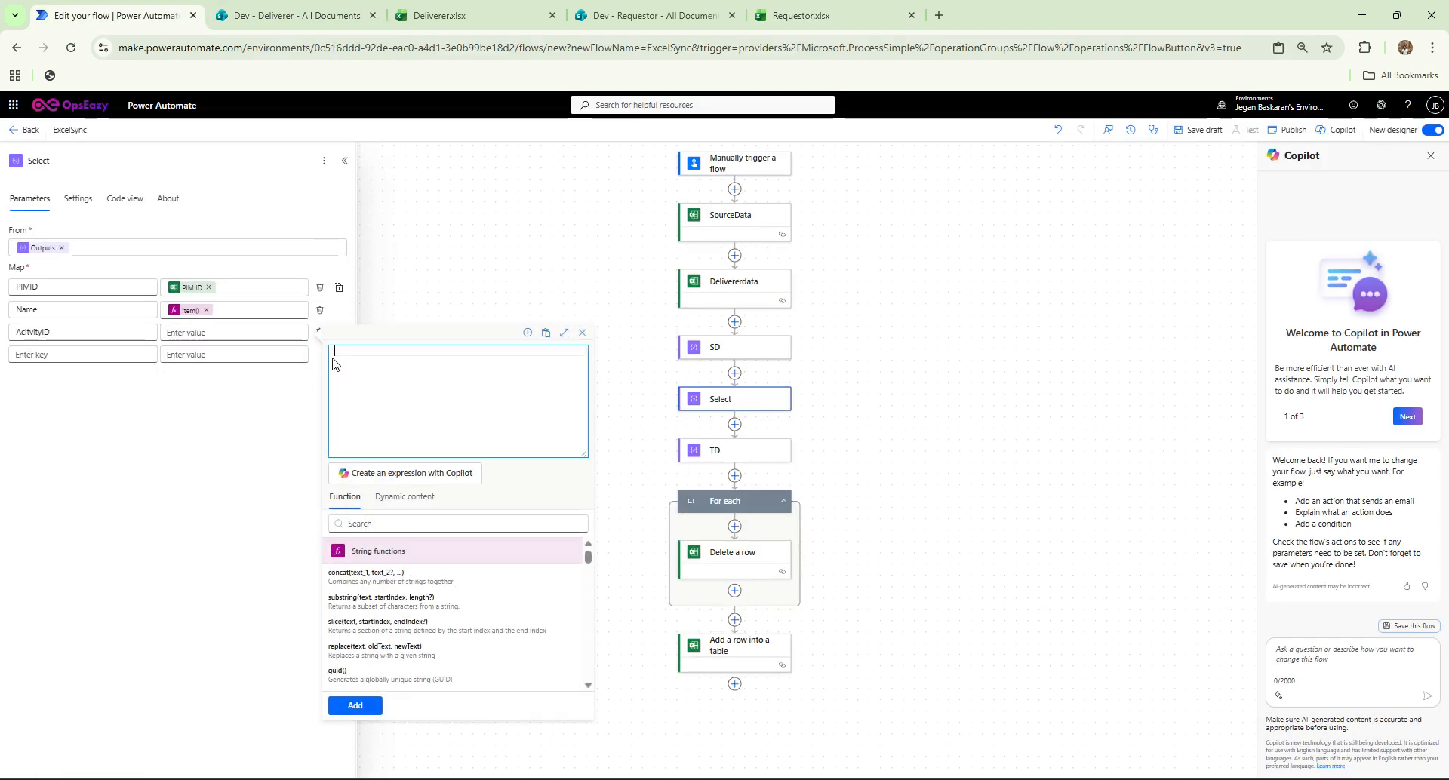
{"action": "type", "text": "iy"}
{"action": "key", "text": "BackSpace"}
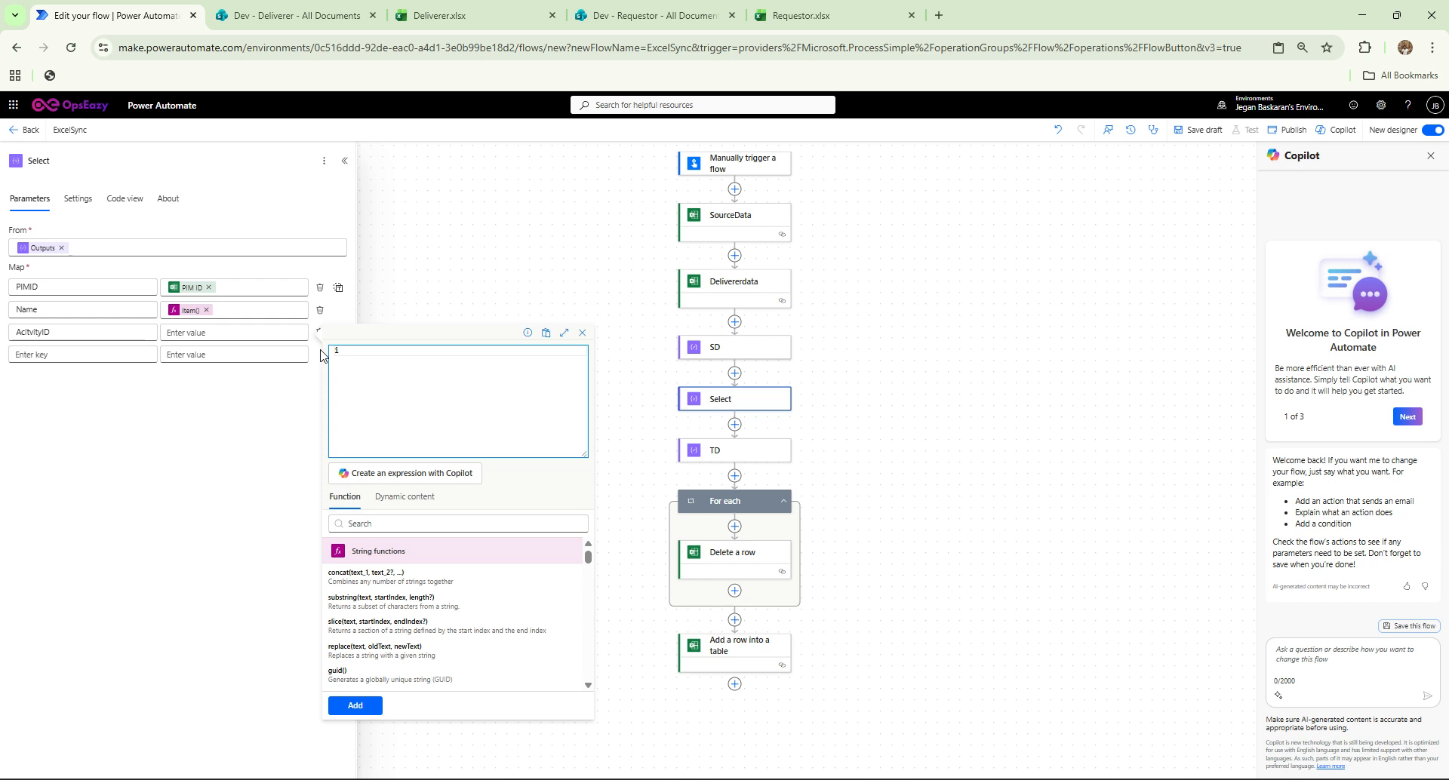
{"action": "type", "text": "tem"}
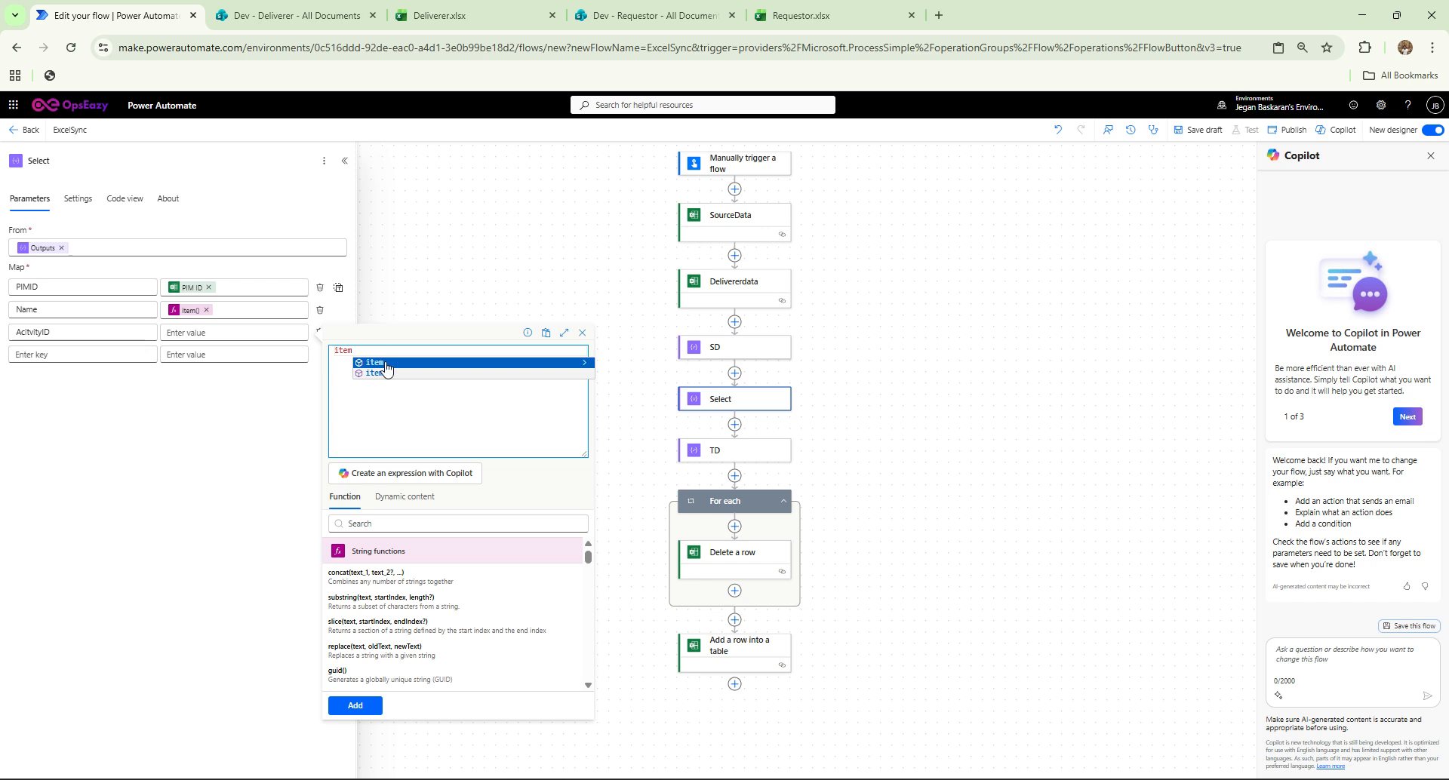
{"action": "left_click", "coordinate": [386, 362]}
{"action": "type", "text": "?['Activity ID"}
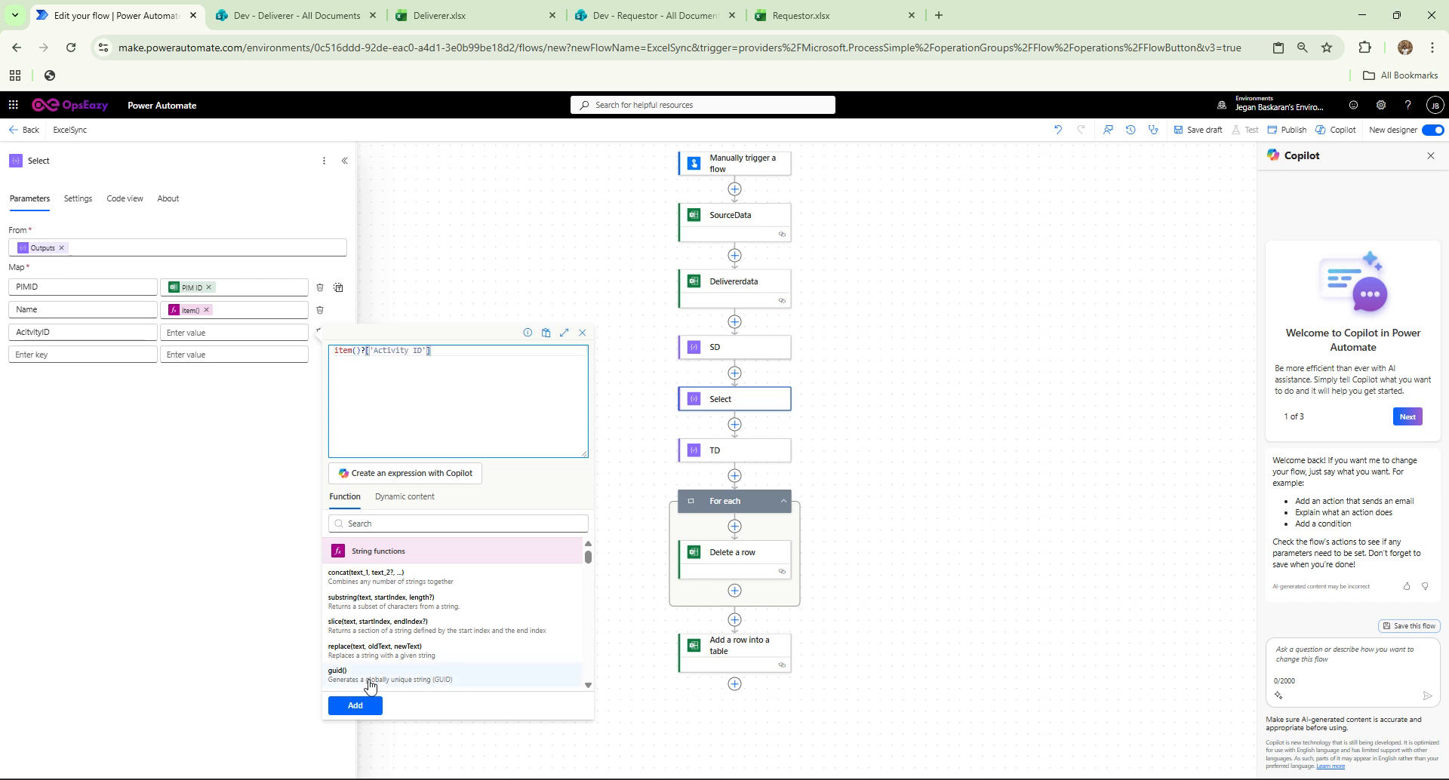
{"action": "left_click", "coordinate": [355, 706]}
Copy the Activity Description header text from cell E1 of the Requestor.xlsx workbook.
{"action": "left_click", "coordinate": [848, 19]}
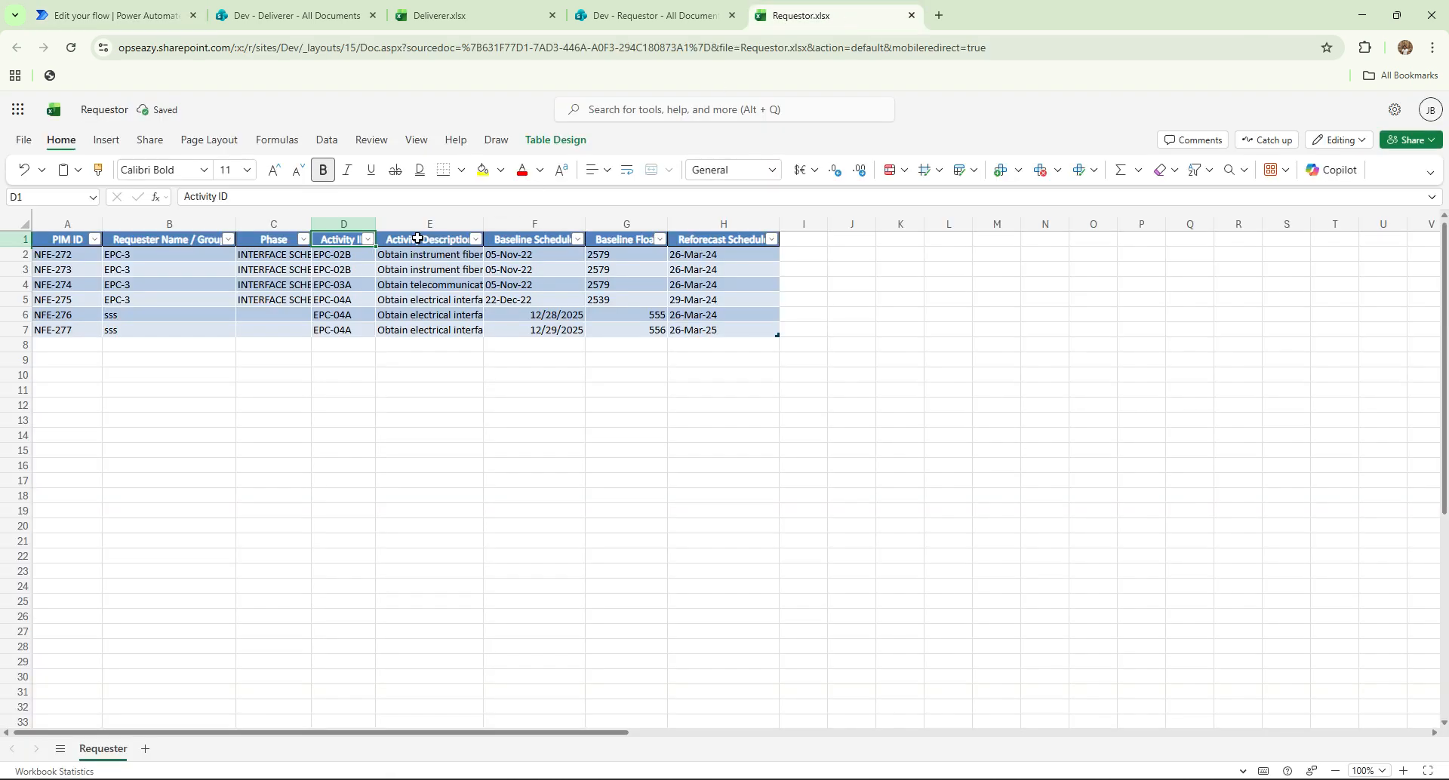
{"action": "left_click", "coordinate": [417, 238]}
{"action": "triple_click", "coordinate": [249, 196]}
{"action": "key", "text": "ctrl+c"}
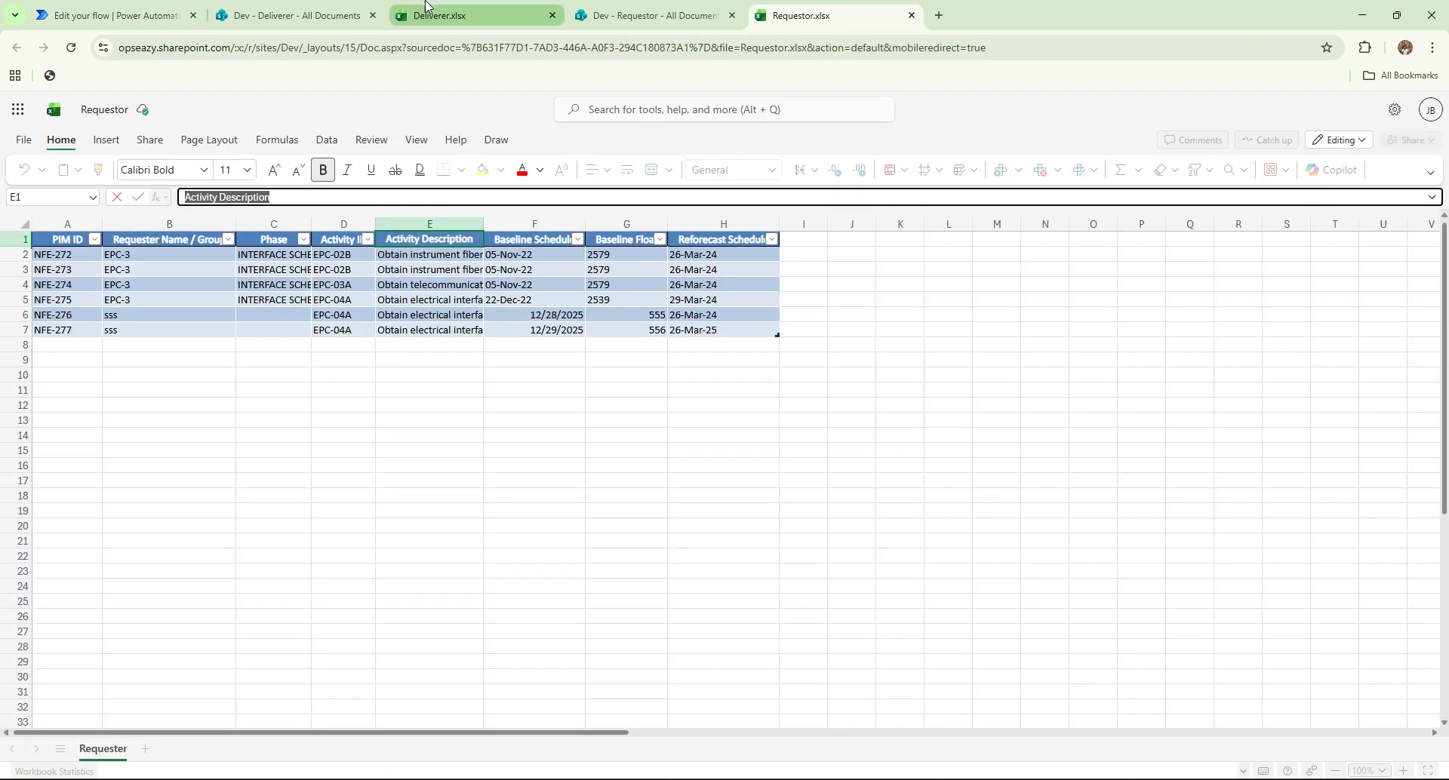
Return to the Power Automate flow and add the key Decs to the Select map.
{"action": "left_click", "coordinate": [585, 11]}
{"action": "left_click", "coordinate": [496, 27]}
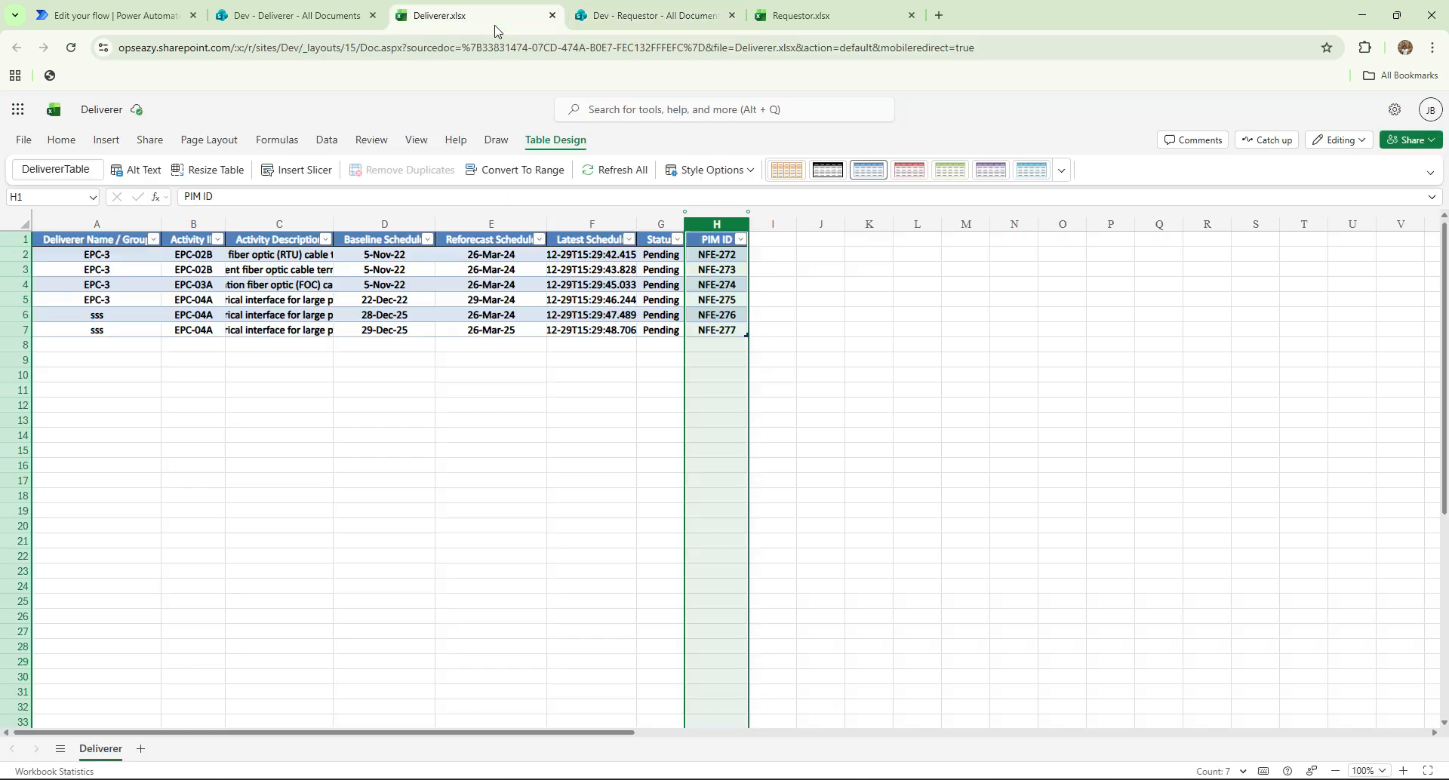
{"action": "left_click", "coordinate": [300, 14]}
{"action": "left_click", "coordinate": [176, 11]}
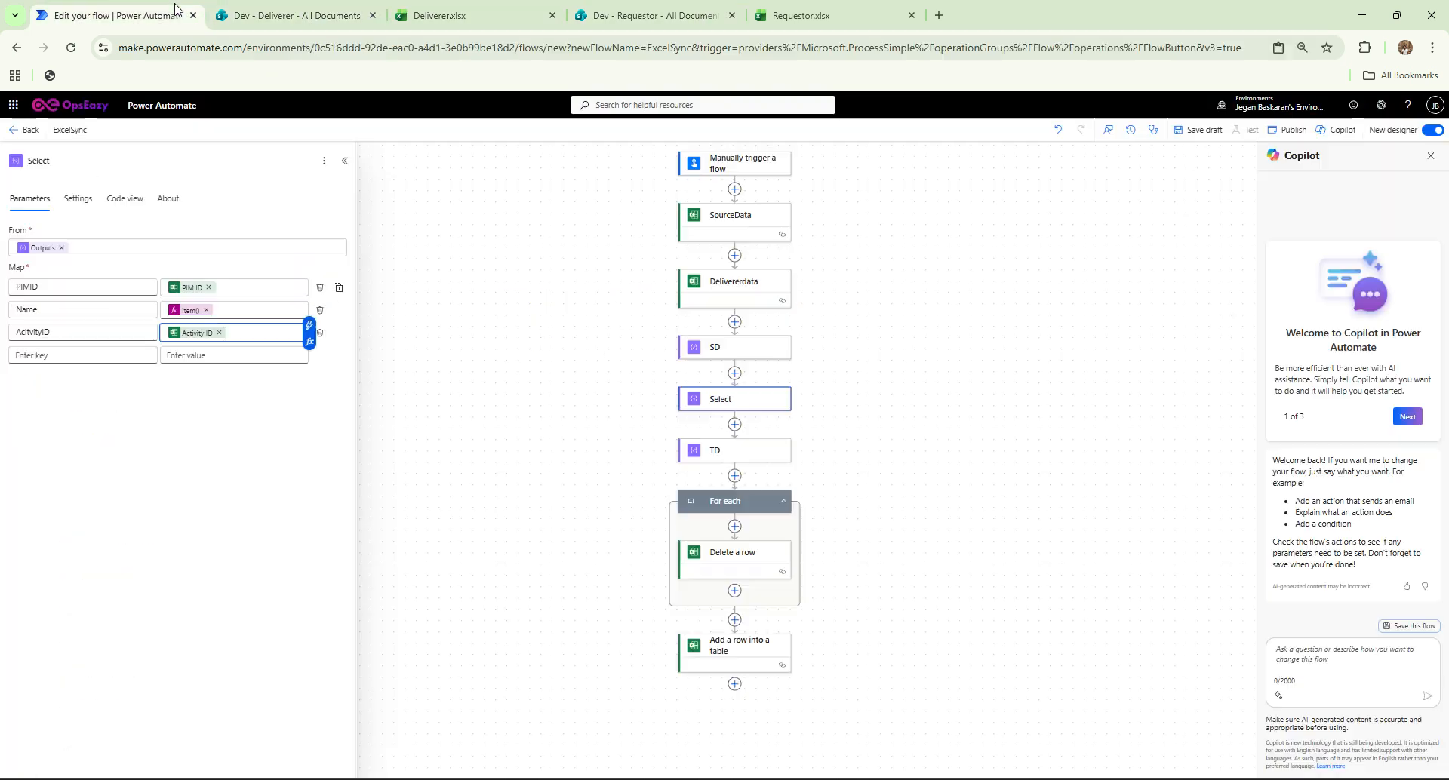
{"action": "left_click", "coordinate": [96, 355]}
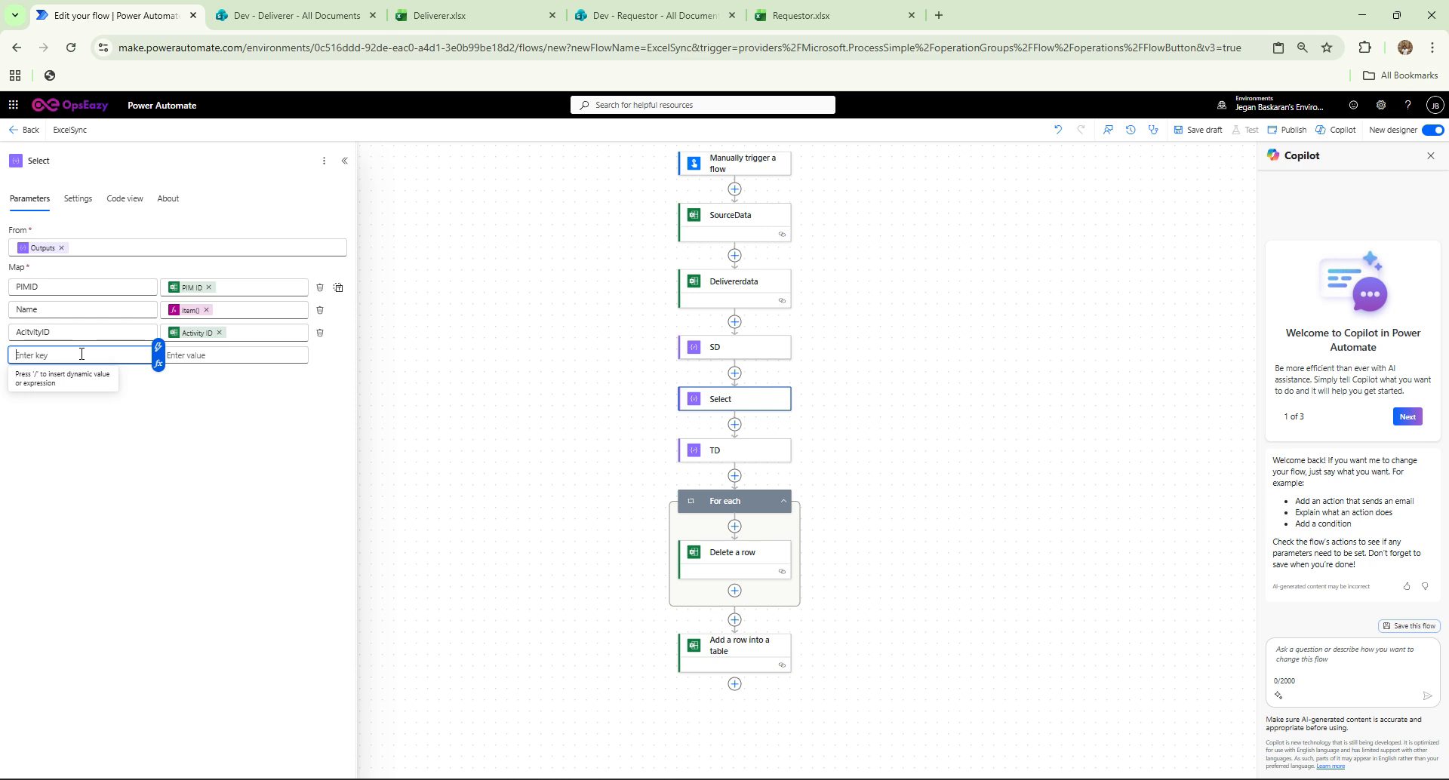
{"action": "type", "text": "Decs"}
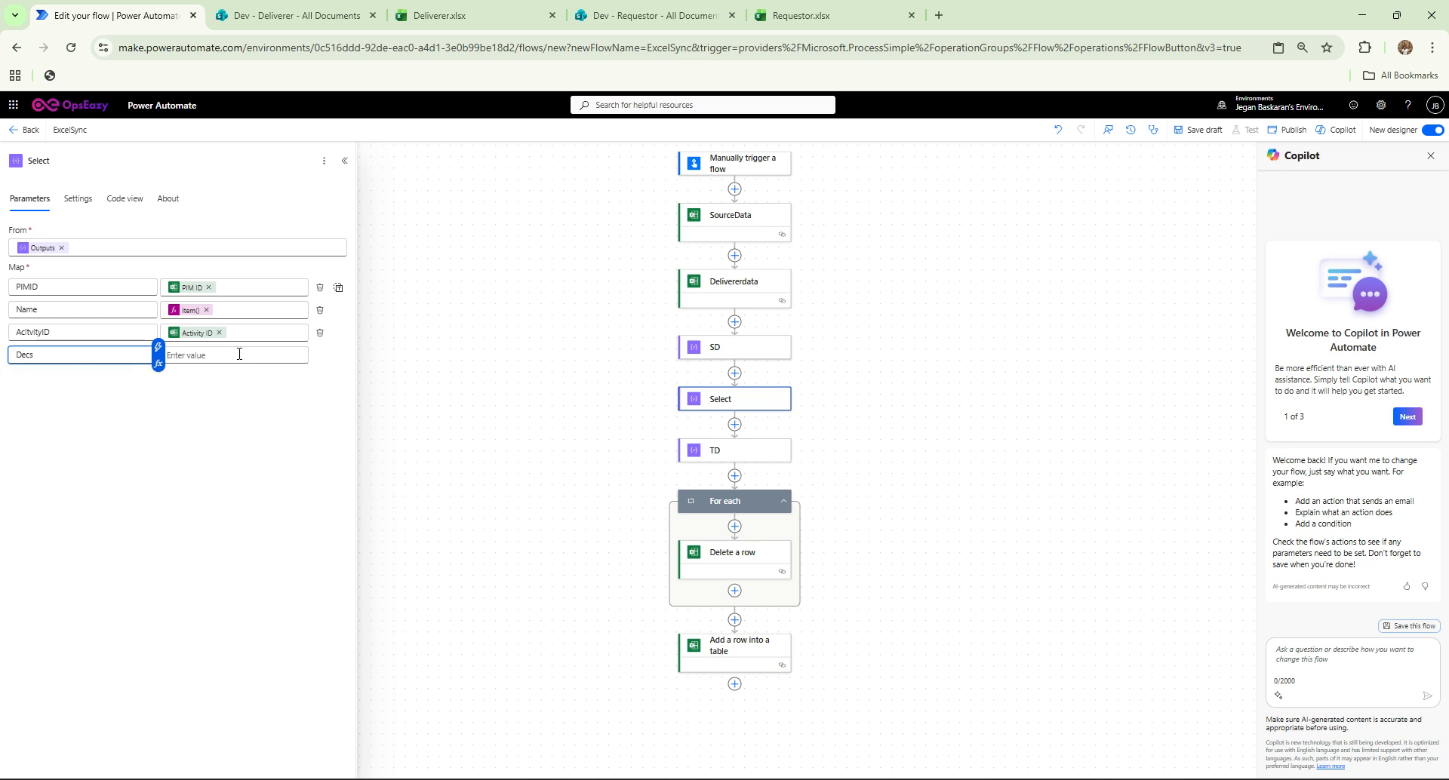
Set the Decs value in the Select map to the expression item()?['Activity Description'].
{"action": "left_click", "coordinate": [239, 354]}
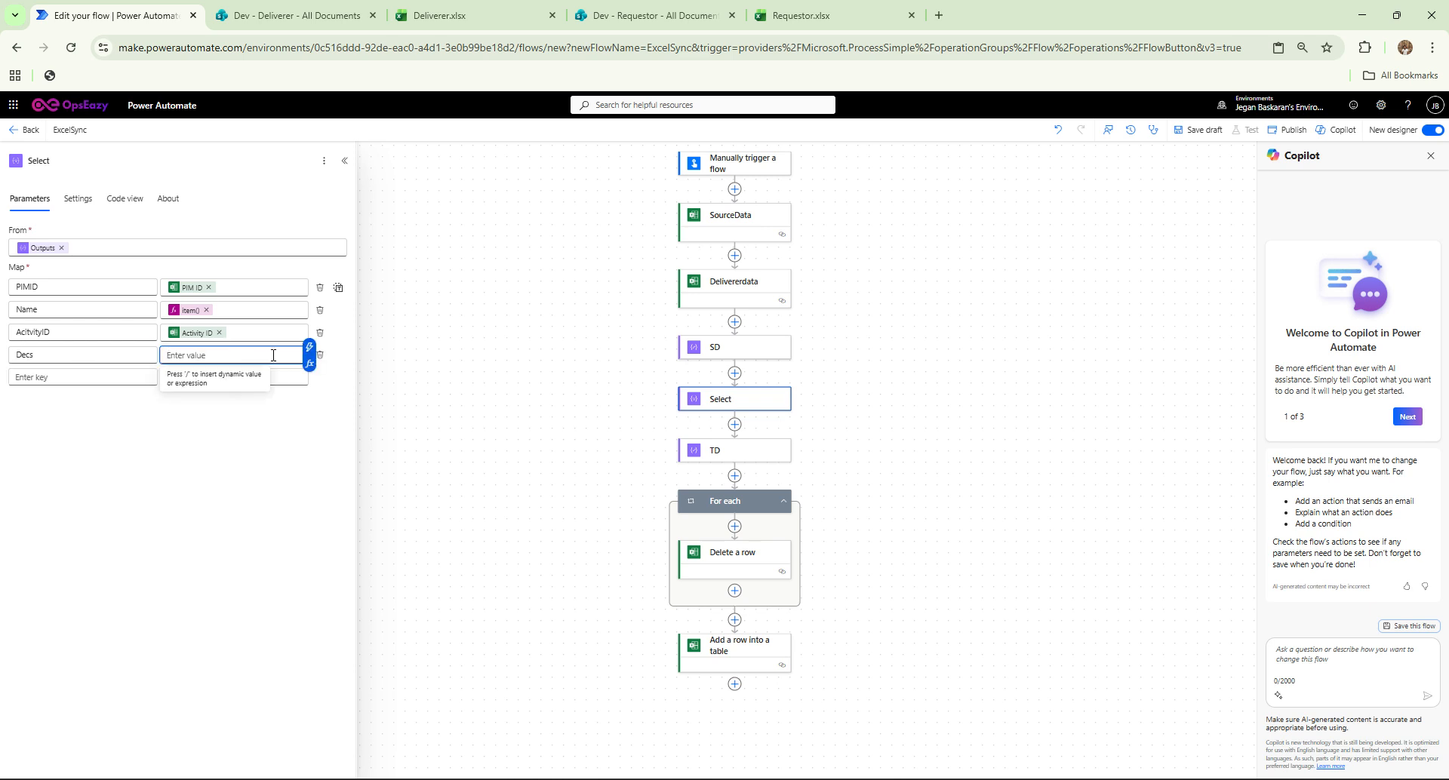
{"action": "left_click", "coordinate": [316, 365]}
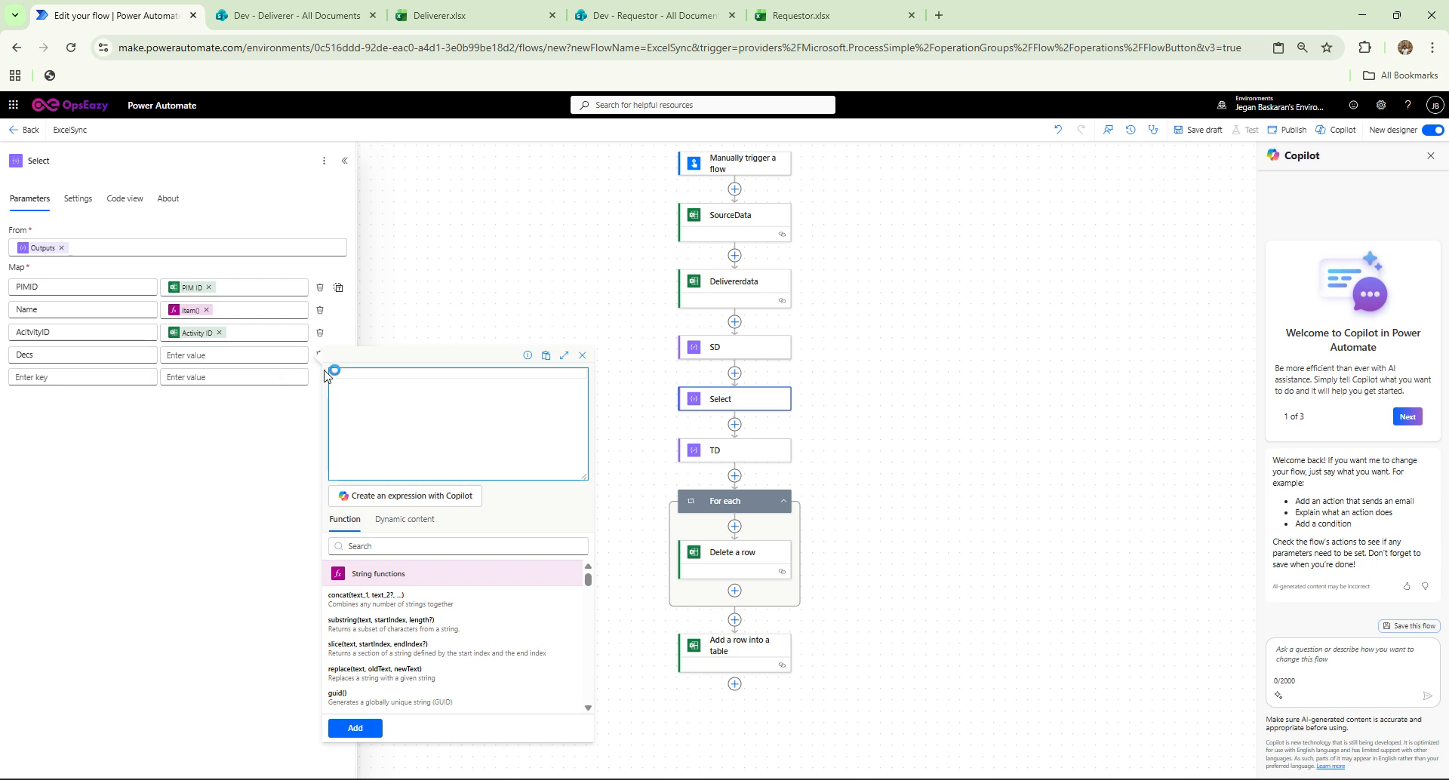
{"action": "type", "text": "itemm"}
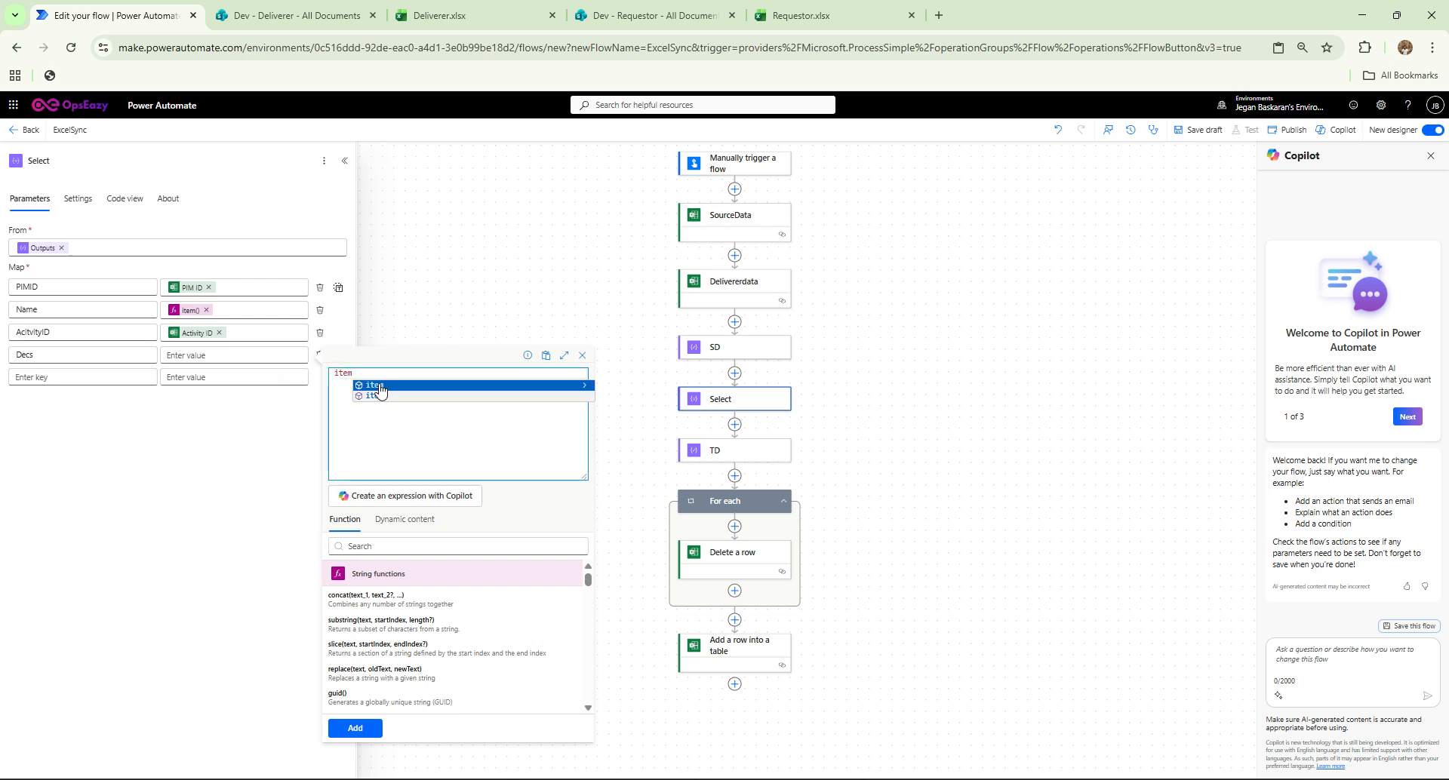
{"action": "left_click", "coordinate": [381, 384]}
{"action": "type", "text": "?['"}
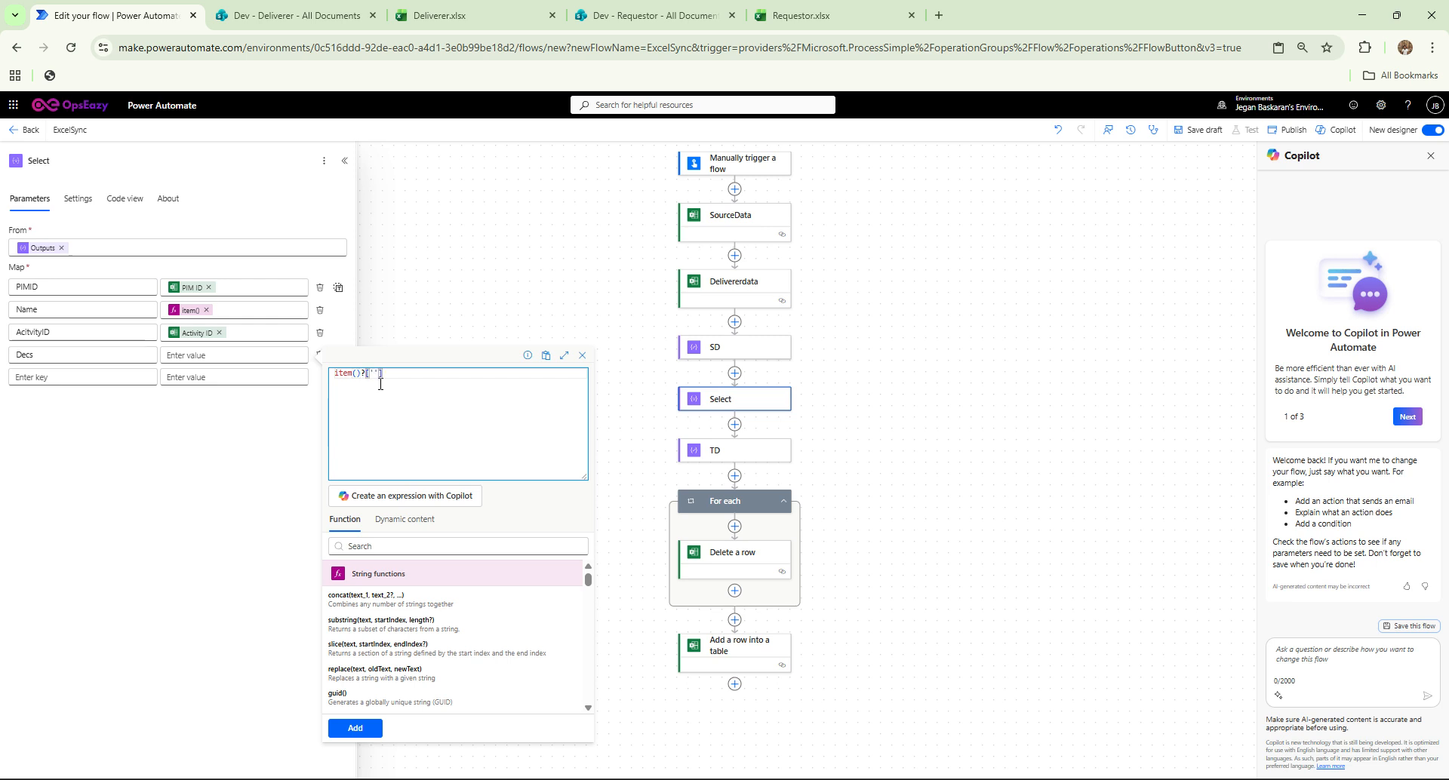
{"action": "key", "text": "ctrl+v"}
{"action": "left_click", "coordinate": [355, 728]}
Copy the Baseline Schedule header text from cell F1 of the Requestor.xlsx workbook.
{"action": "left_click", "coordinate": [800, 15]}
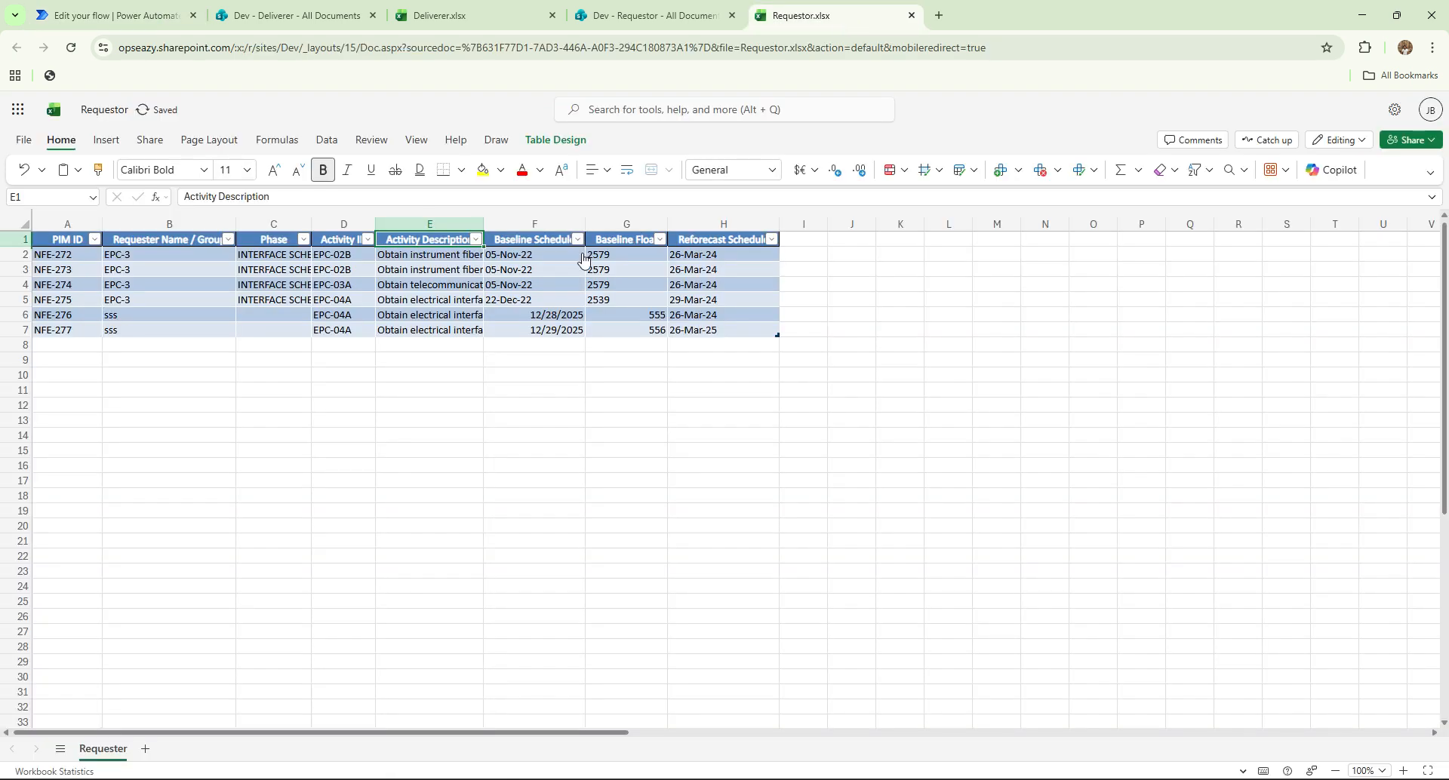
{"action": "left_click", "coordinate": [549, 240]}
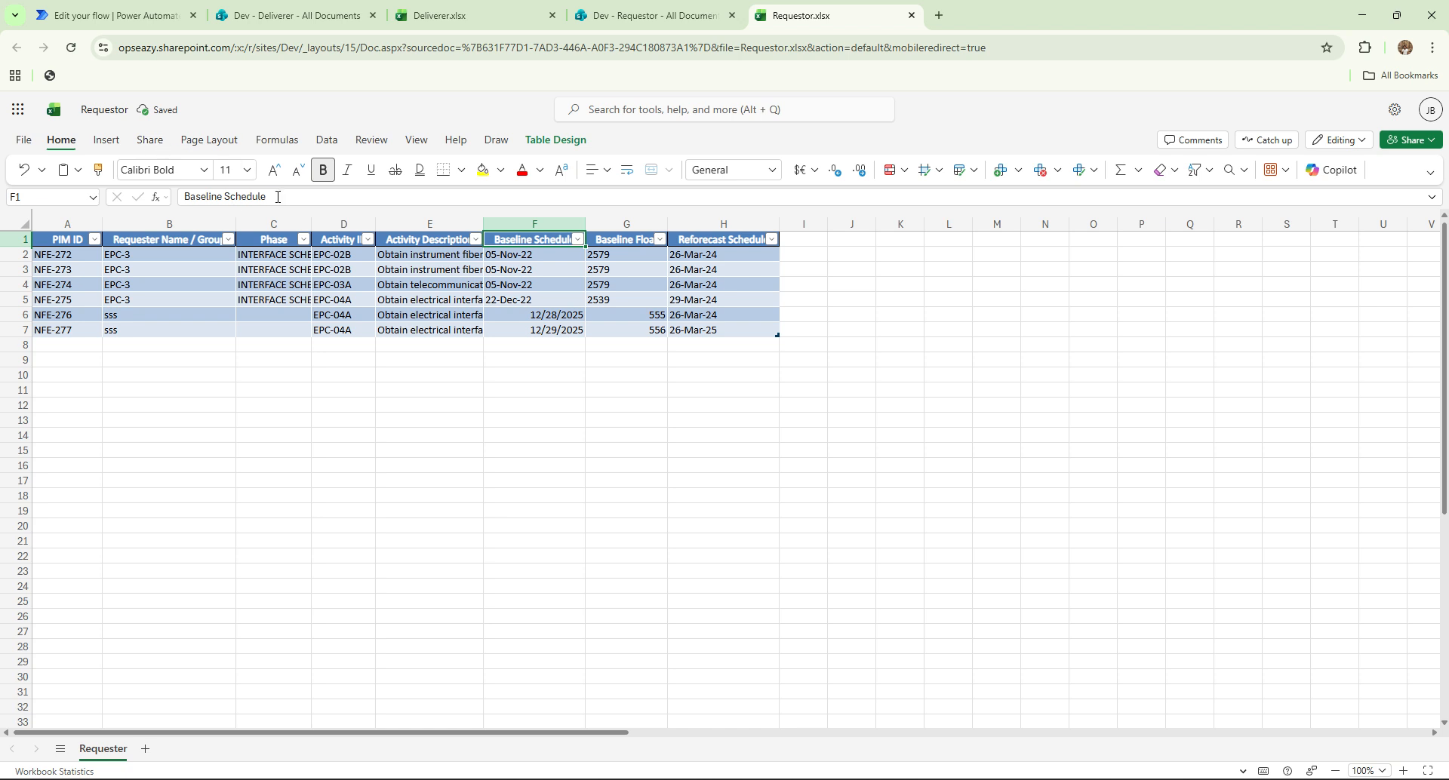
{"action": "left_click_drag", "start_coordinate": [276, 196], "coordinate": [92, 187]}
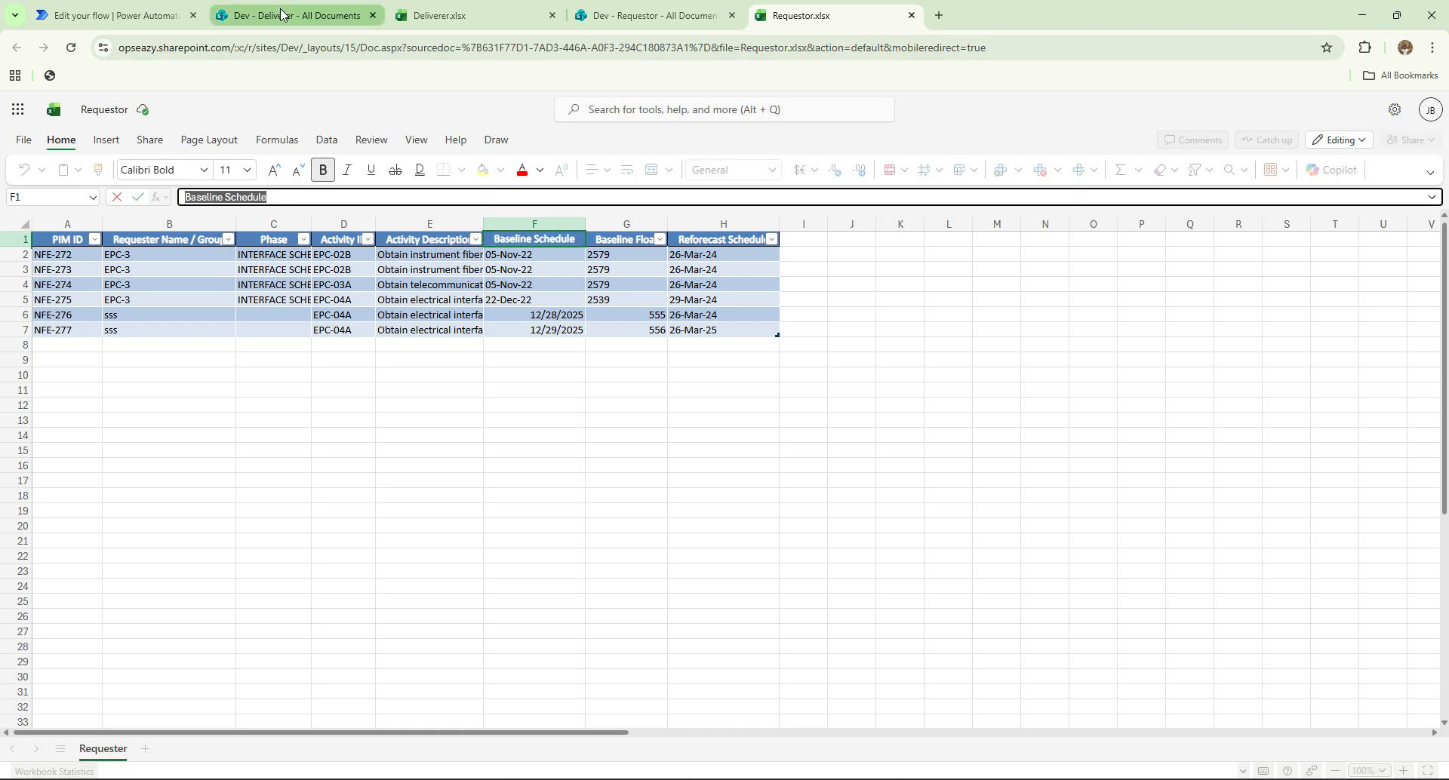
Return to the Power Automate flow and add the key BS to the Select map.
{"action": "left_click", "coordinate": [114, 15]}
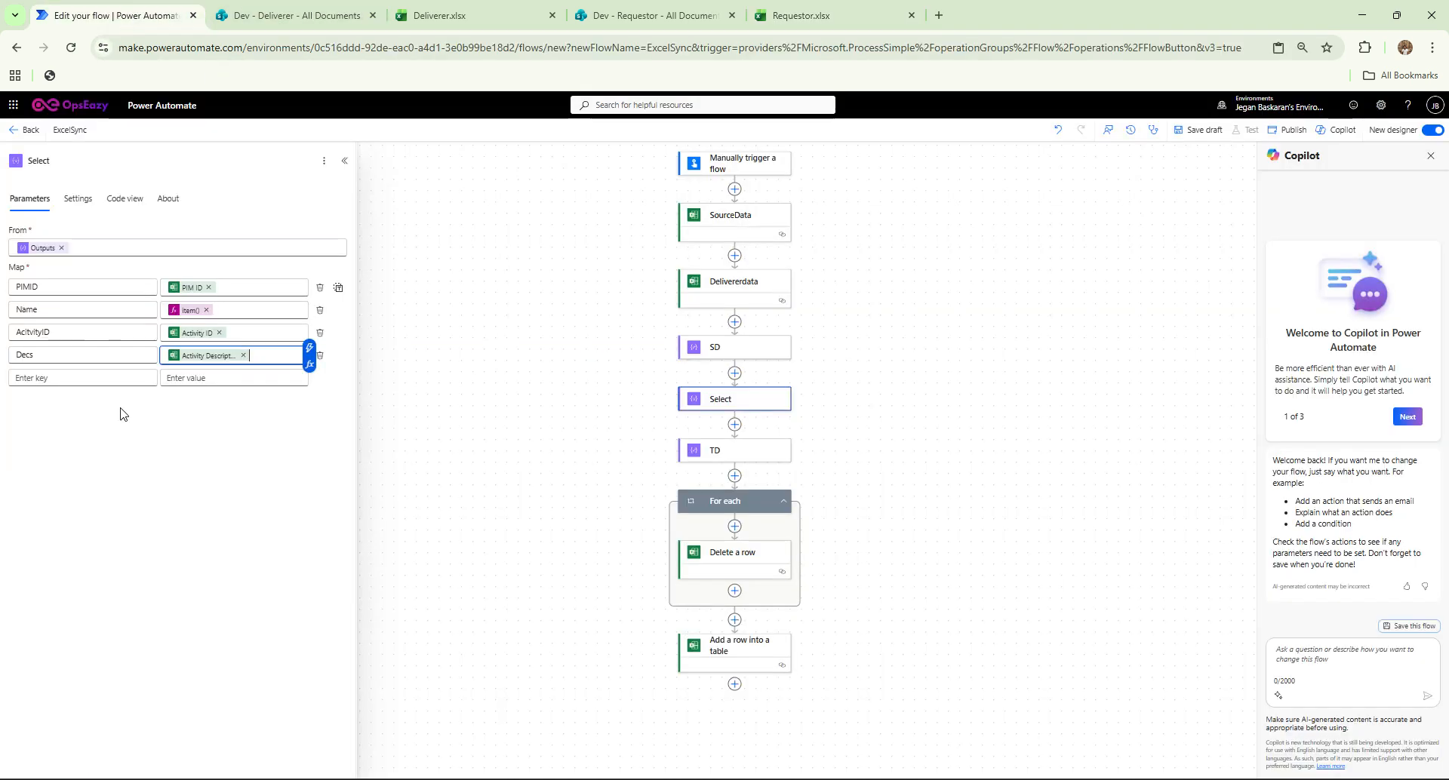
{"action": "left_click", "coordinate": [78, 380]}
{"action": "type", "text": "S"}
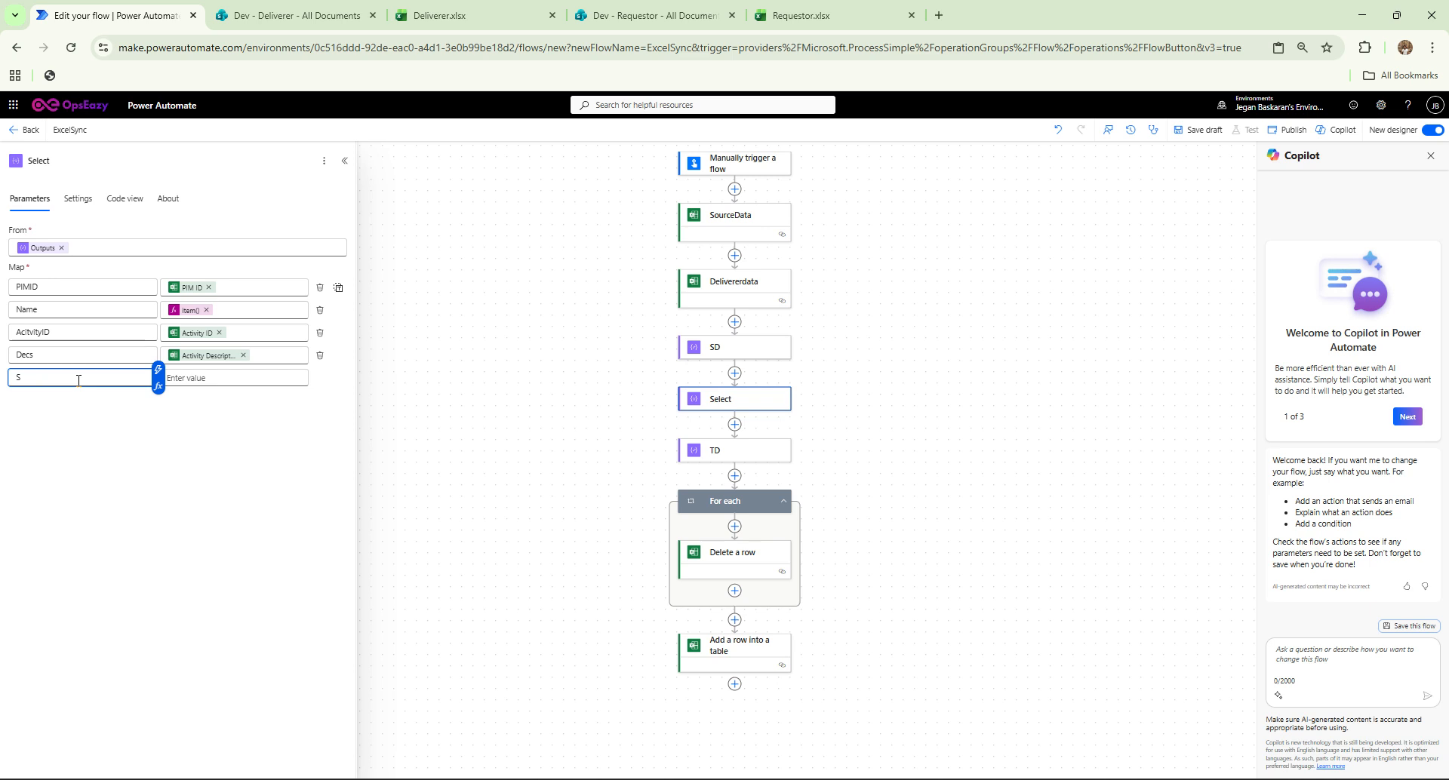
{"action": "type", "text": "S"}
Set the BS value in the Select map to the expression item()?['Baseline Schedule'].
{"action": "left_click", "coordinate": [228, 380]}
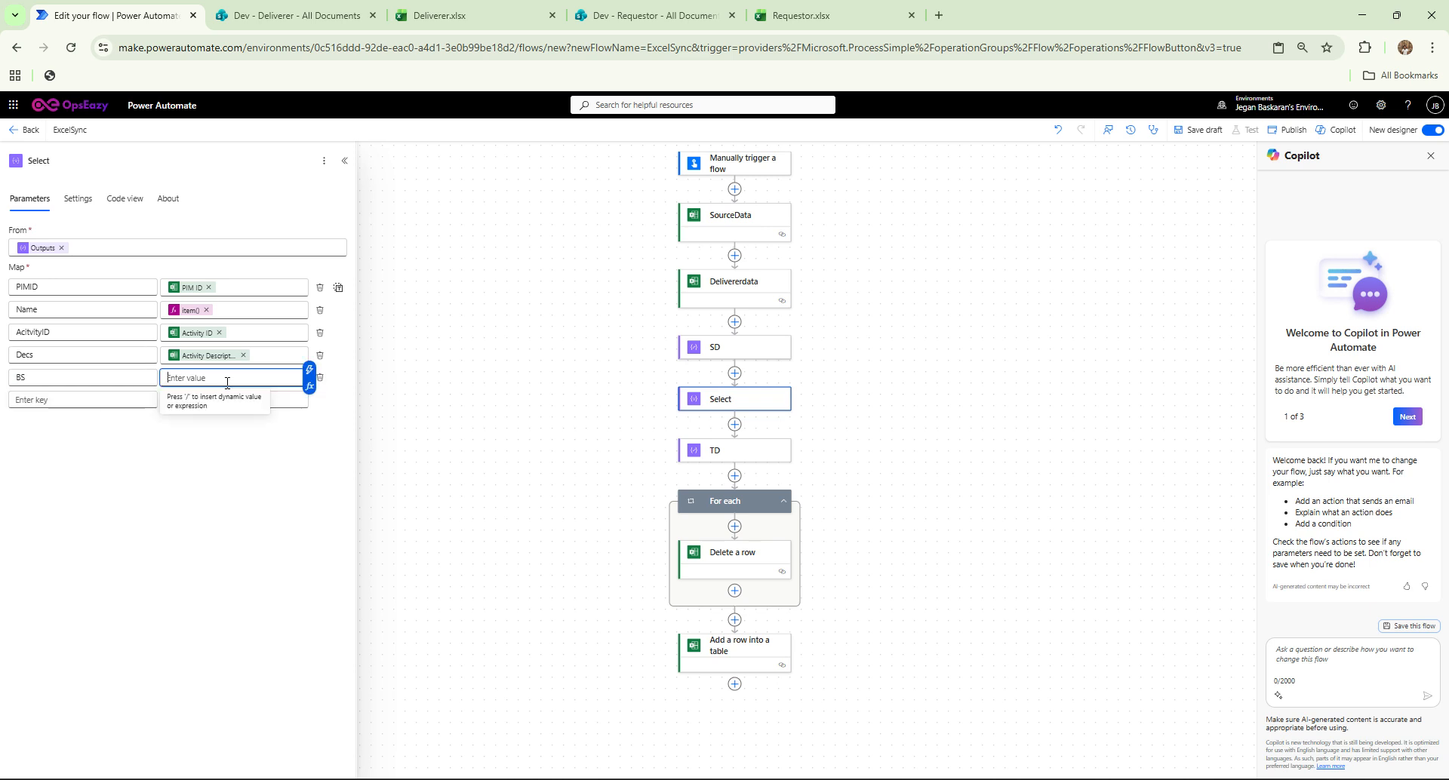
{"action": "left_click", "coordinate": [310, 386]}
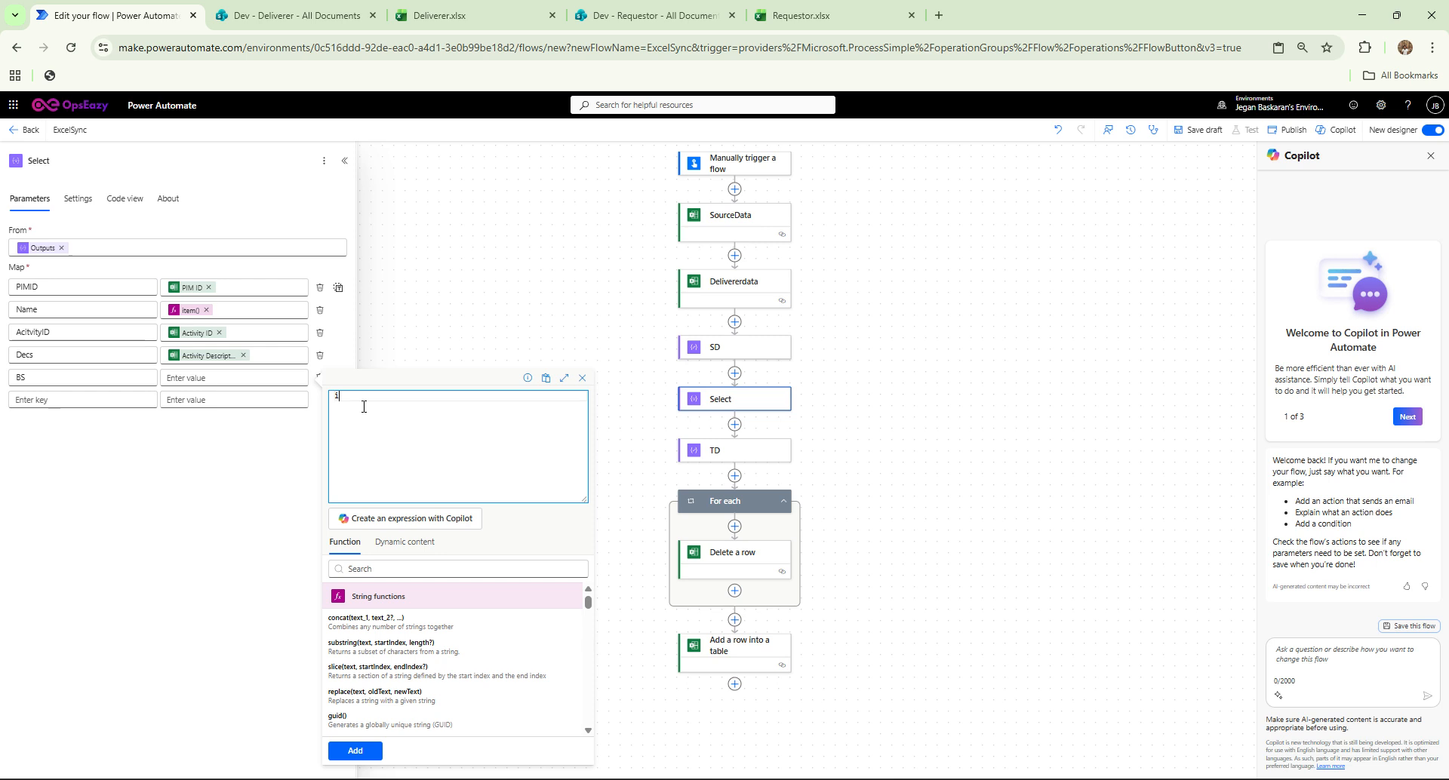
{"action": "type", "text": "item"}
{"action": "type", "text": "?"}
{"action": "type", "text": "?"}
{"action": "type", "text": "["}
{"action": "type", "text": "'Baseline Schedule'"}
{"action": "left_click", "coordinate": [362, 751]}
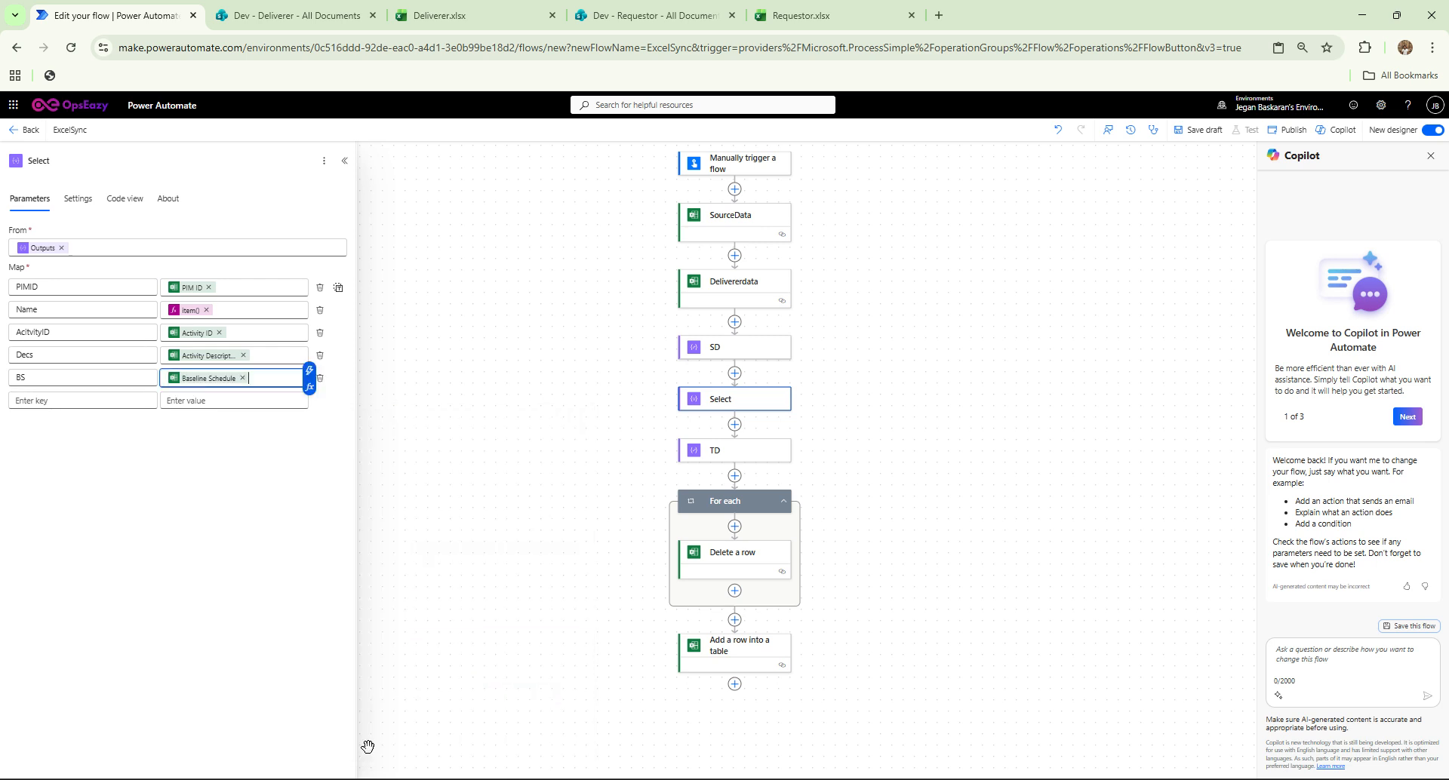
Copy the Baseline Float header text from cell G1 of the Requestor.xlsx workbook.
{"action": "left_click", "coordinate": [810, 13]}
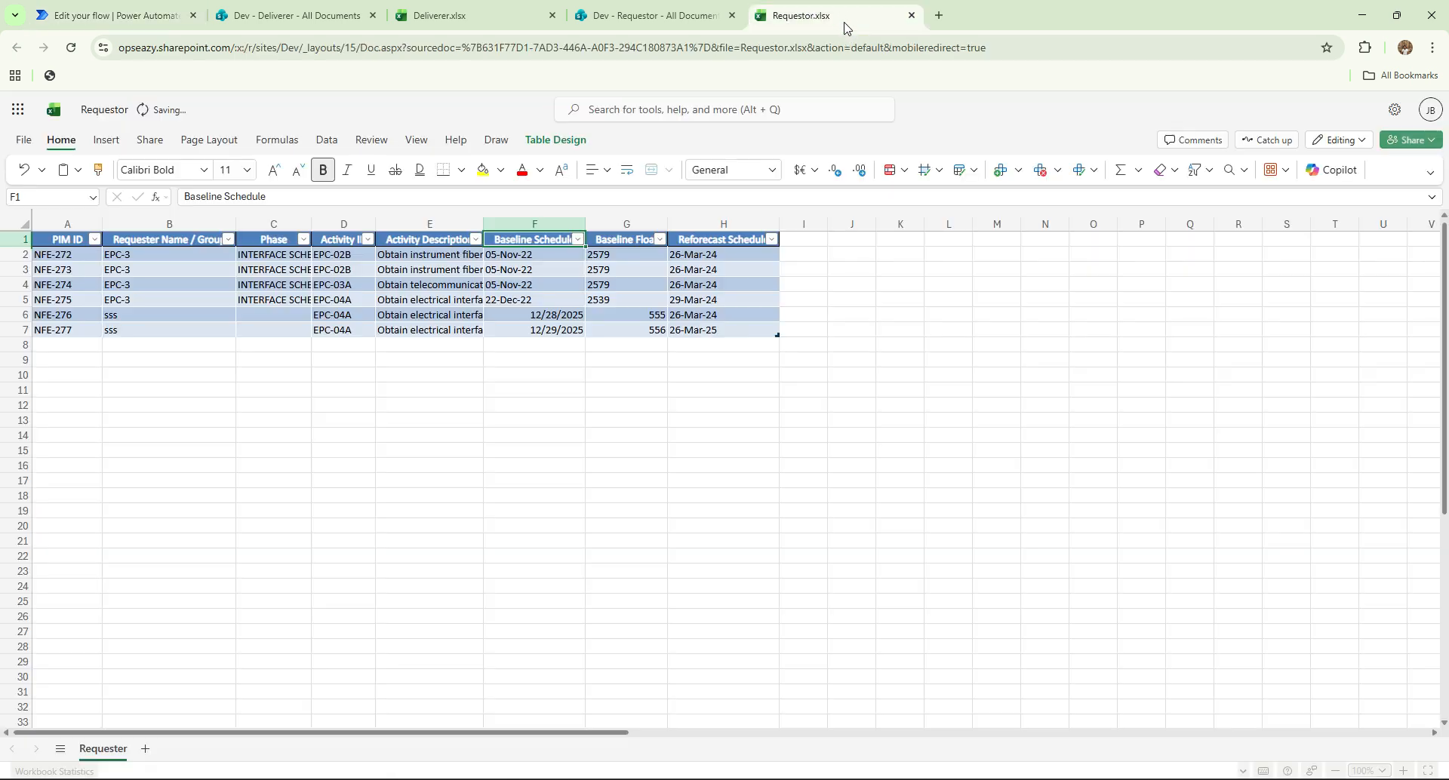
{"action": "left_click", "coordinate": [641, 239]}
{"action": "left_click_drag", "start_coordinate": [265, 196], "coordinate": [164, 181]}
{"action": "key", "text": "ctrl+c"}
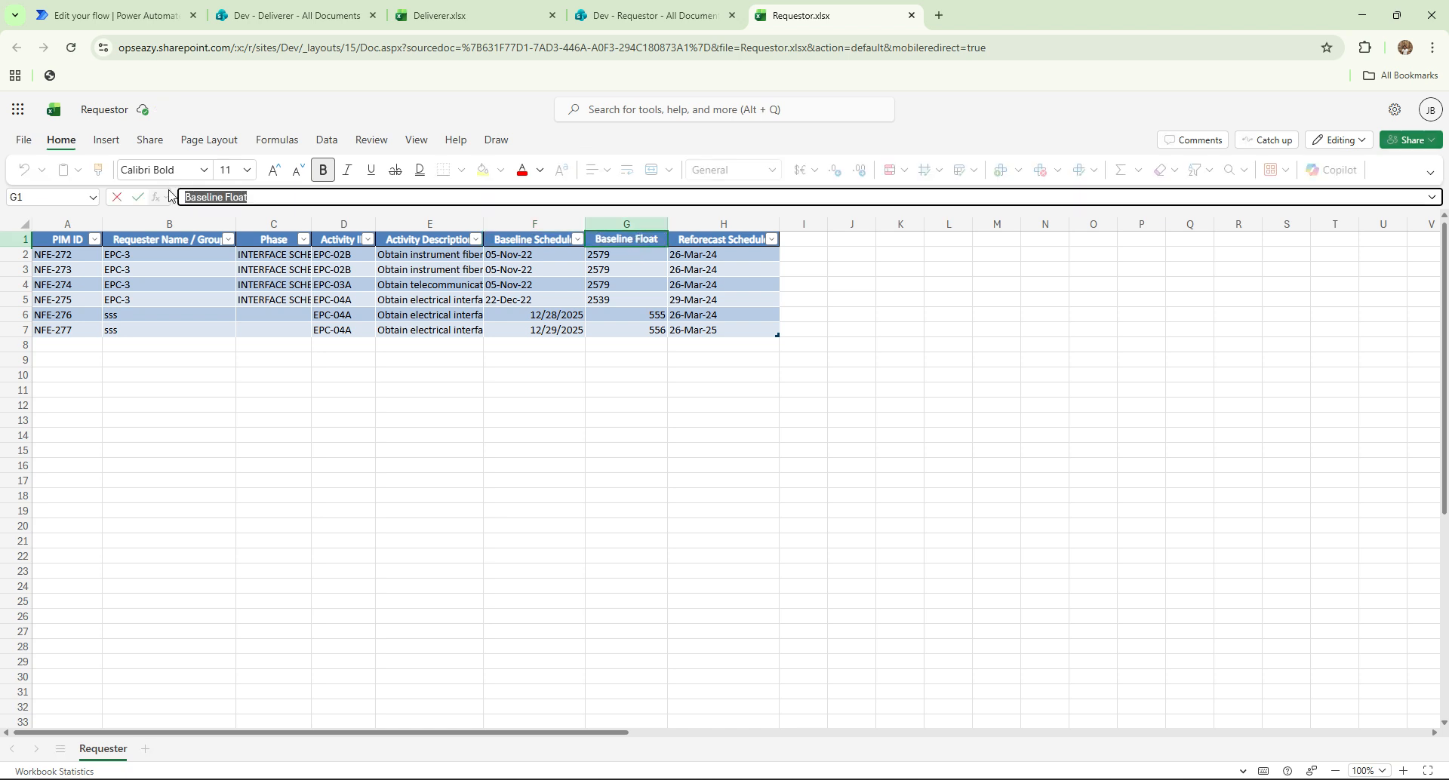
Return to the Power Automate flow and add the key BF to the Select map.
{"action": "left_click", "coordinate": [151, 11]}
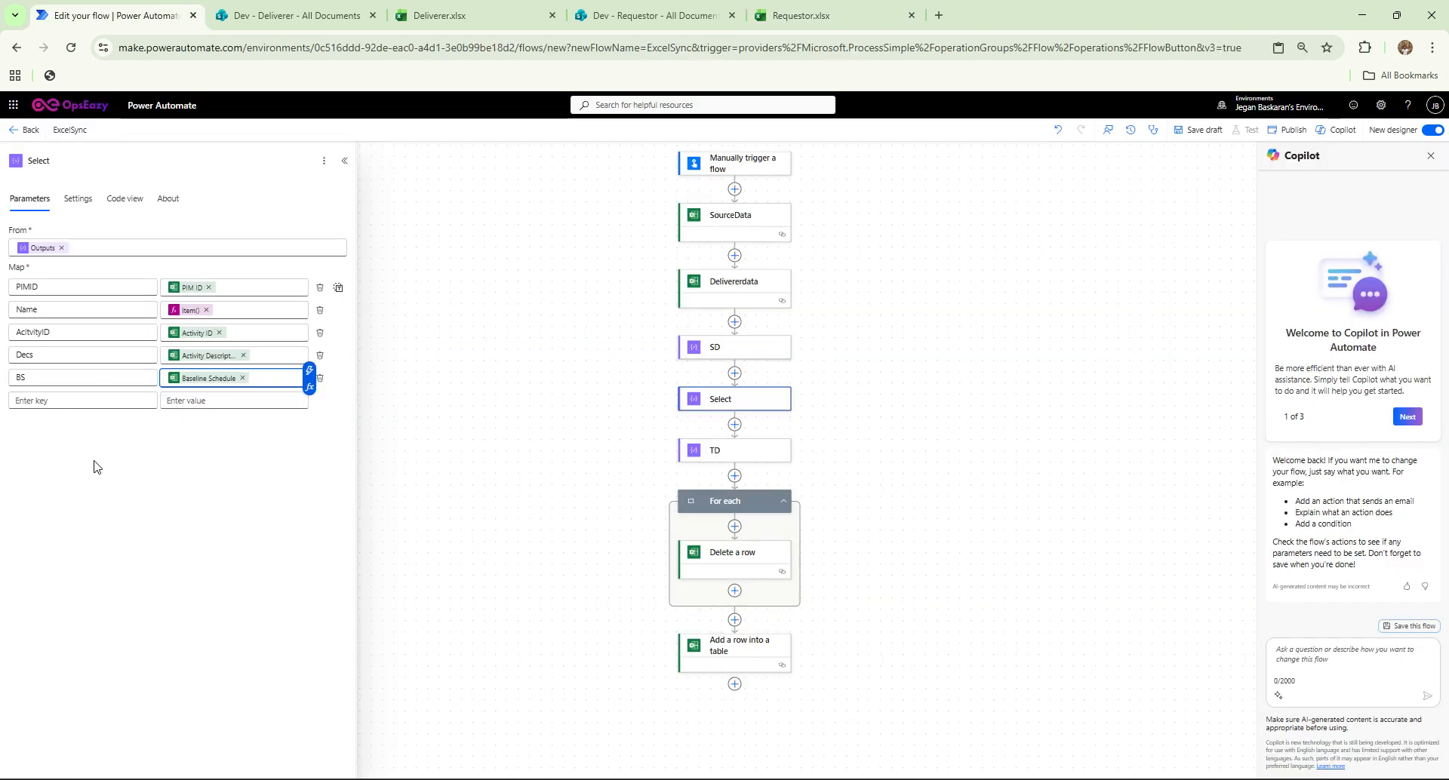
{"action": "left_click", "coordinate": [75, 401]}
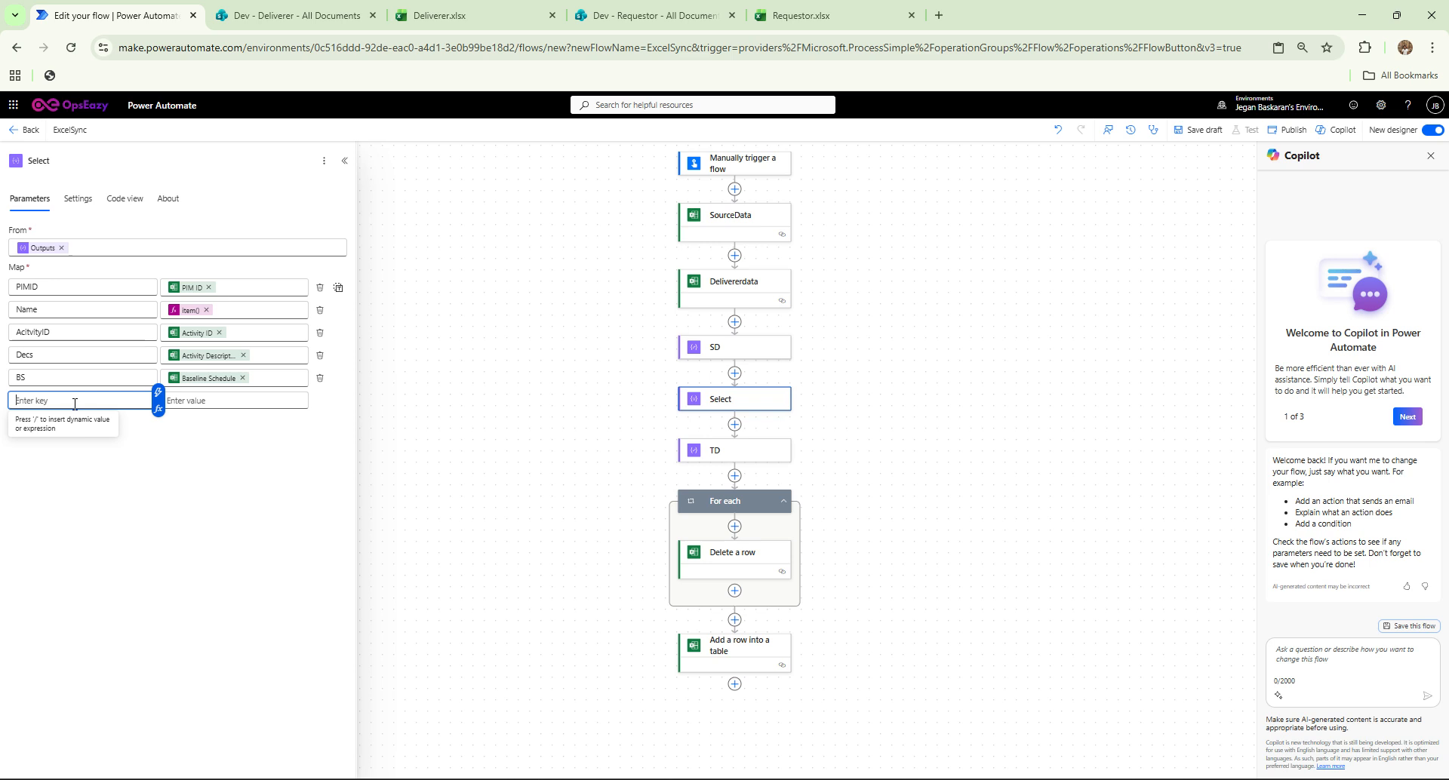
{"action": "type", "text": "BF"}
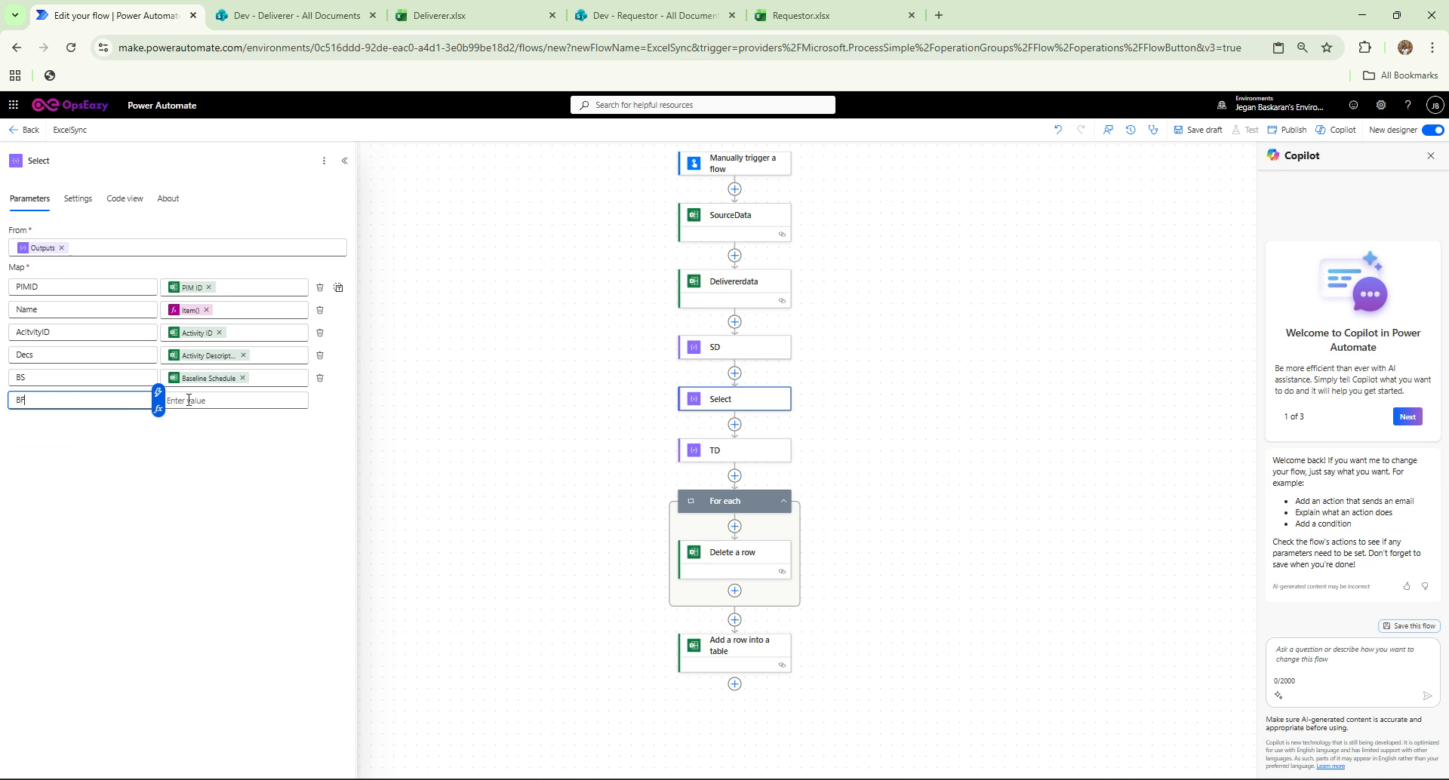
Set the BF value in the Select map to the expression item()?['Baseline Float'].
{"action": "left_click", "coordinate": [237, 410]}
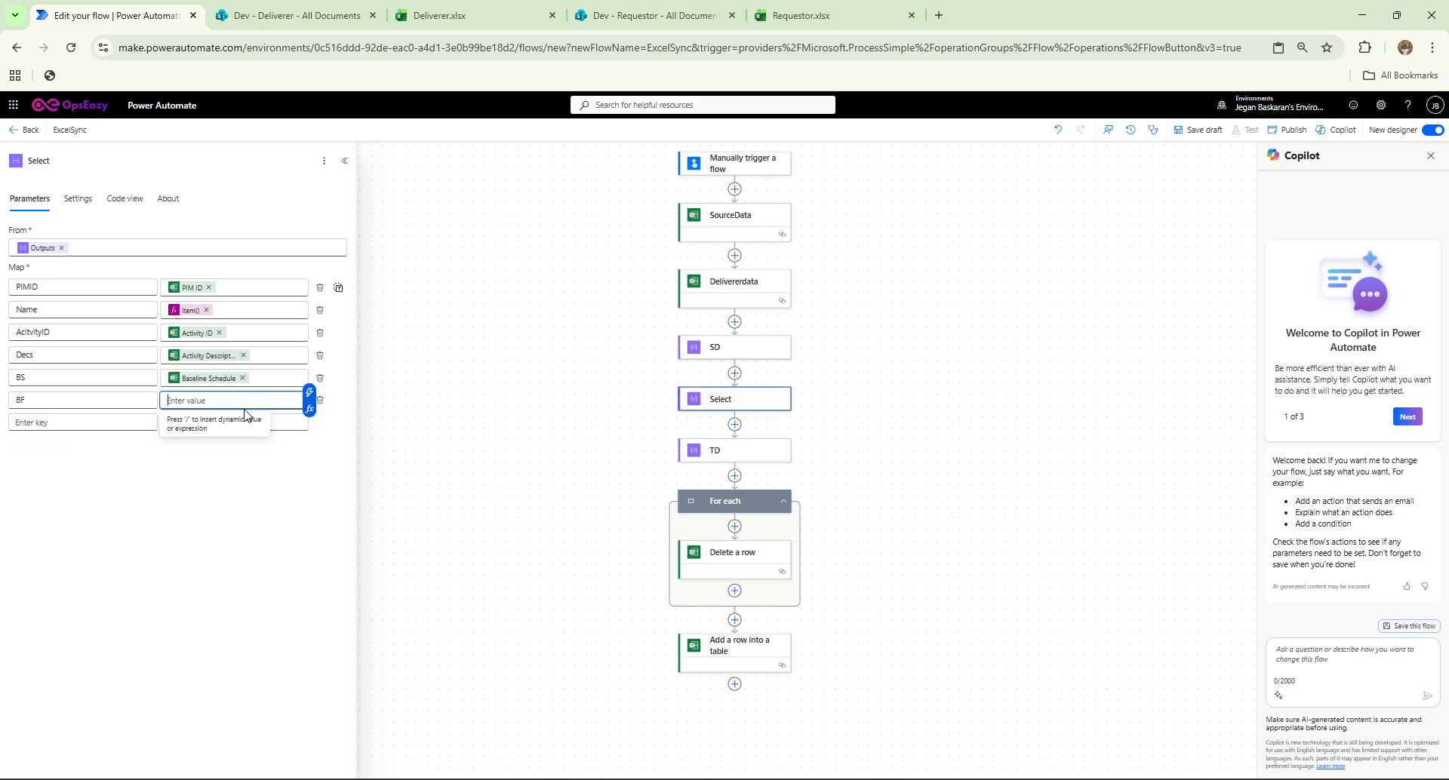
{"action": "left_click", "coordinate": [311, 409]}
{"action": "type", "text": "tem"}
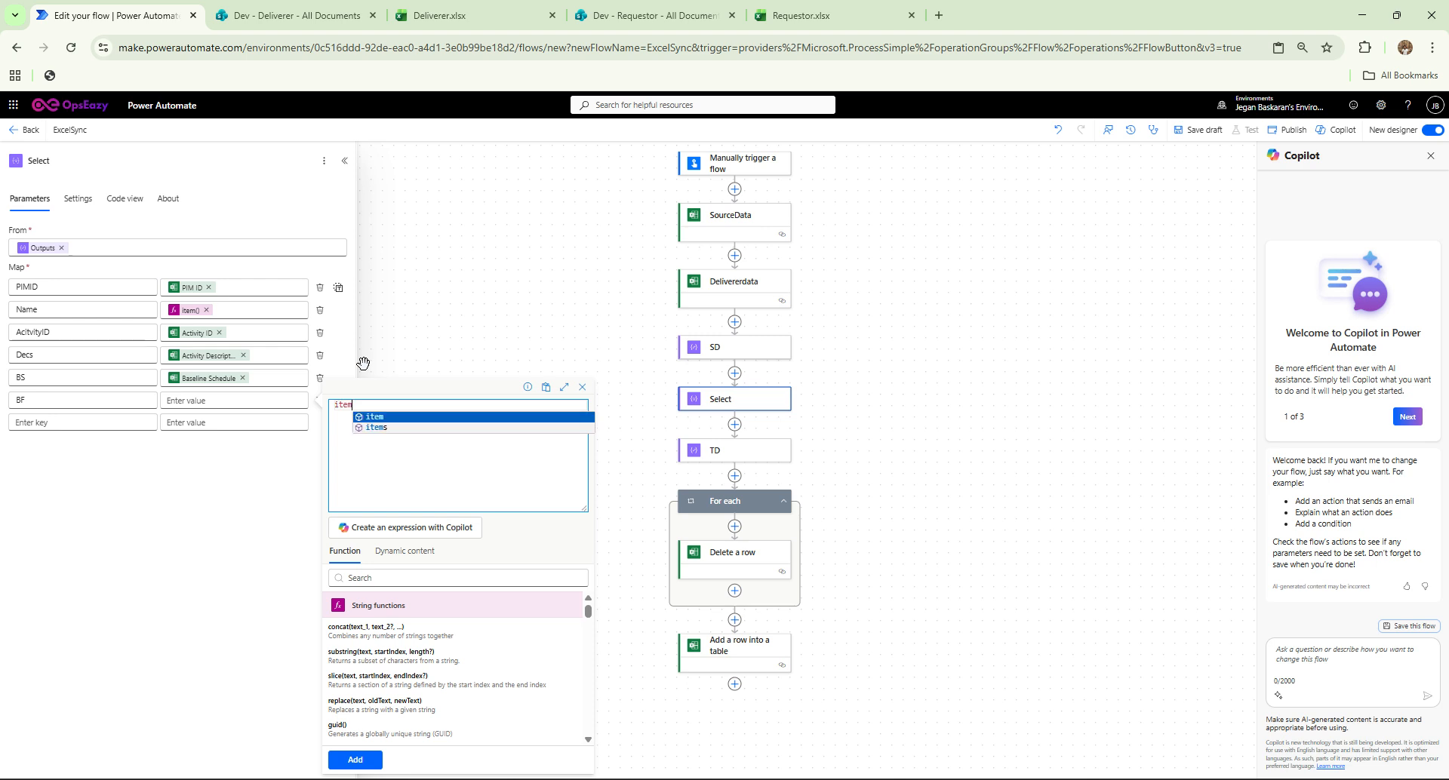
{"action": "left_click", "coordinate": [392, 417]}
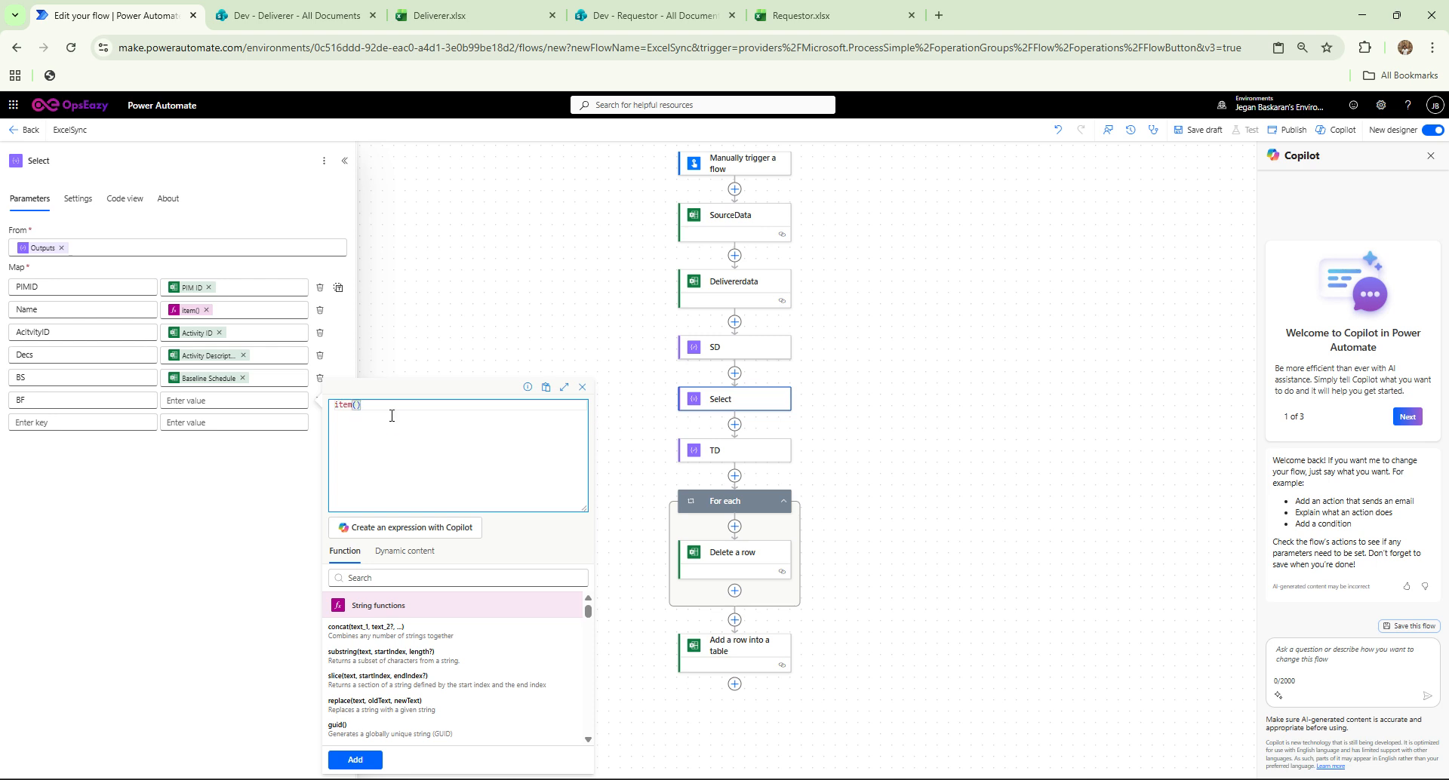
{"action": "type", "text": "?["}
{"action": "type", "text": "'"}
{"action": "key", "text": "ctrl+v"}
{"action": "left_click", "coordinate": [355, 760]}
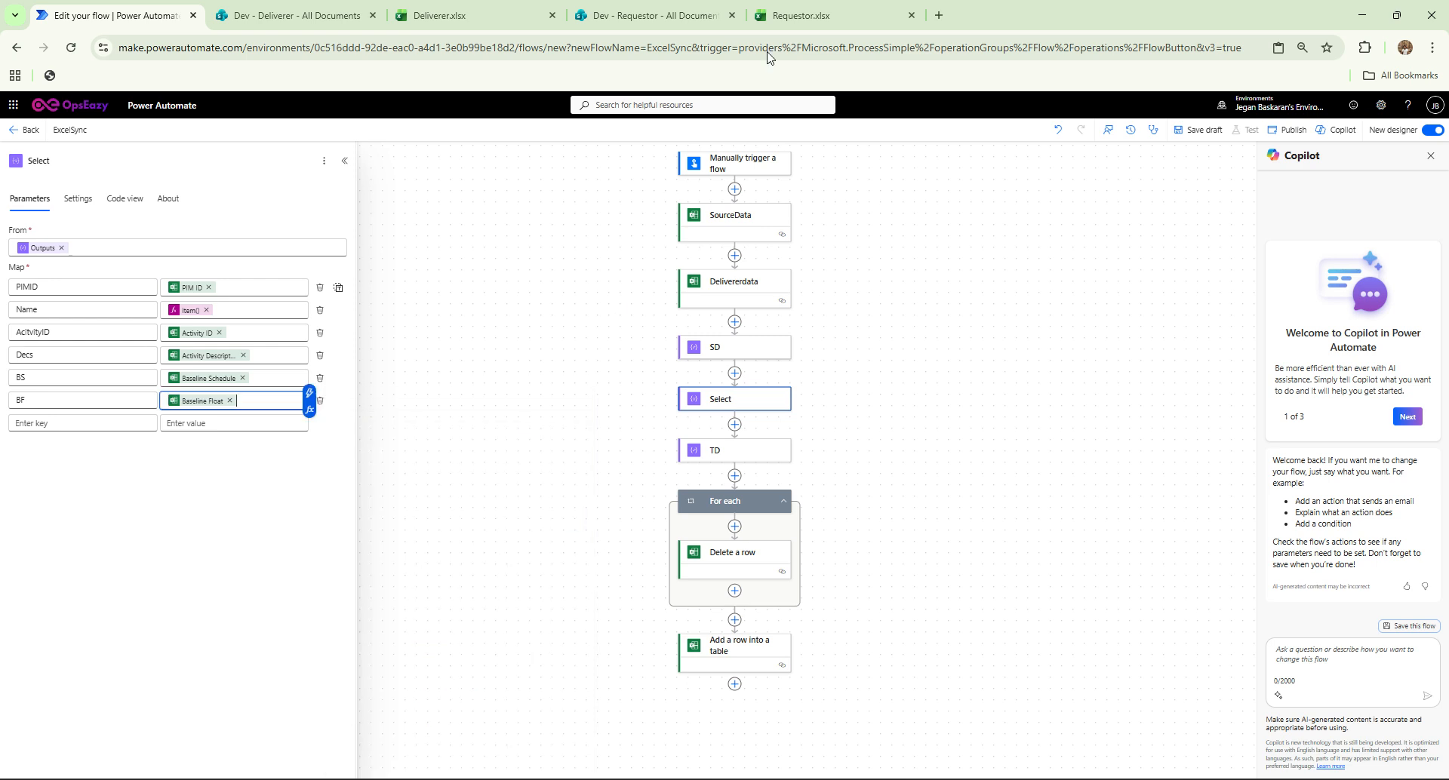
Copy the Reforecast Schedule header text from cell H1 of the Requestor.xlsx workbook.
{"action": "left_click", "coordinate": [862, 6]}
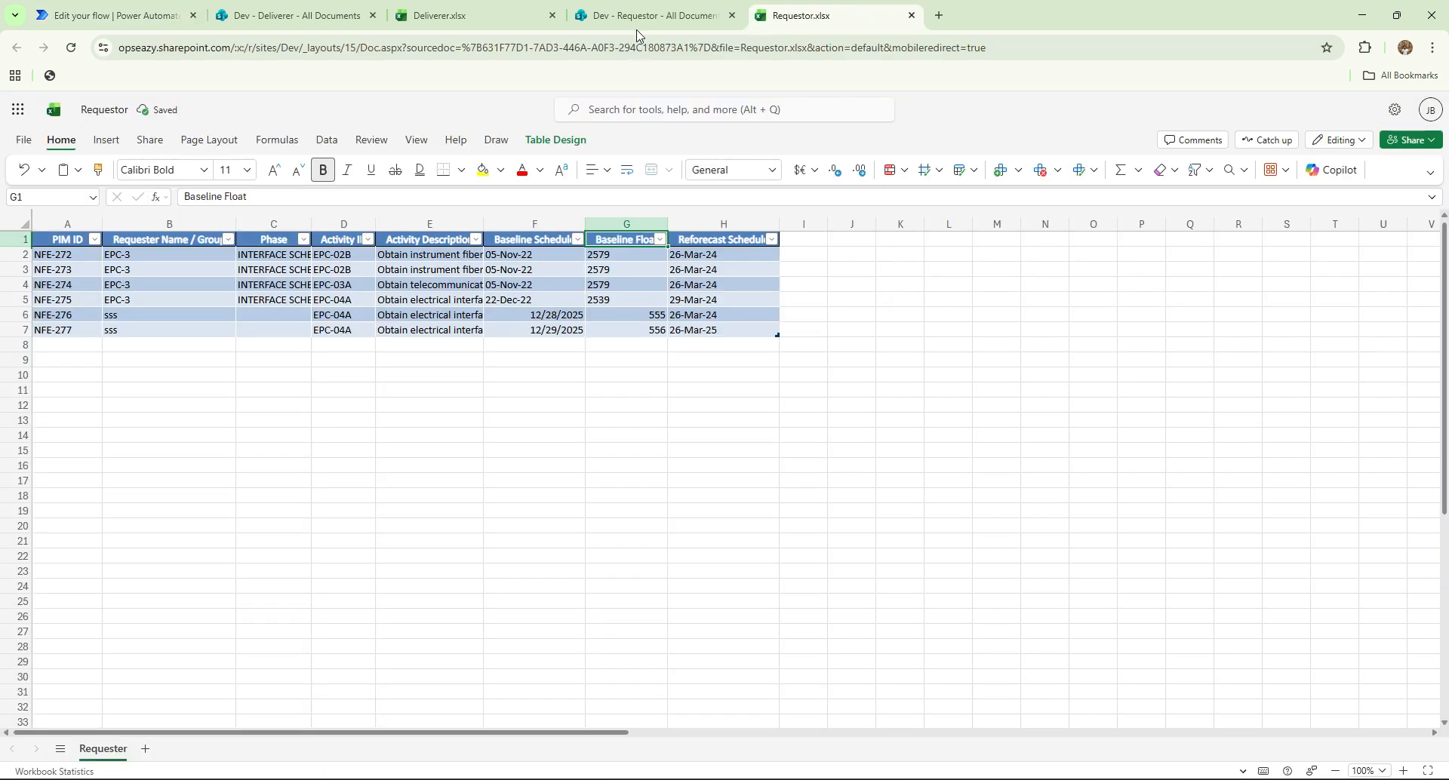
{"action": "left_click", "coordinate": [725, 234]}
{"action": "triple_click", "coordinate": [313, 202]}
{"action": "key", "text": "ctrl+c"}
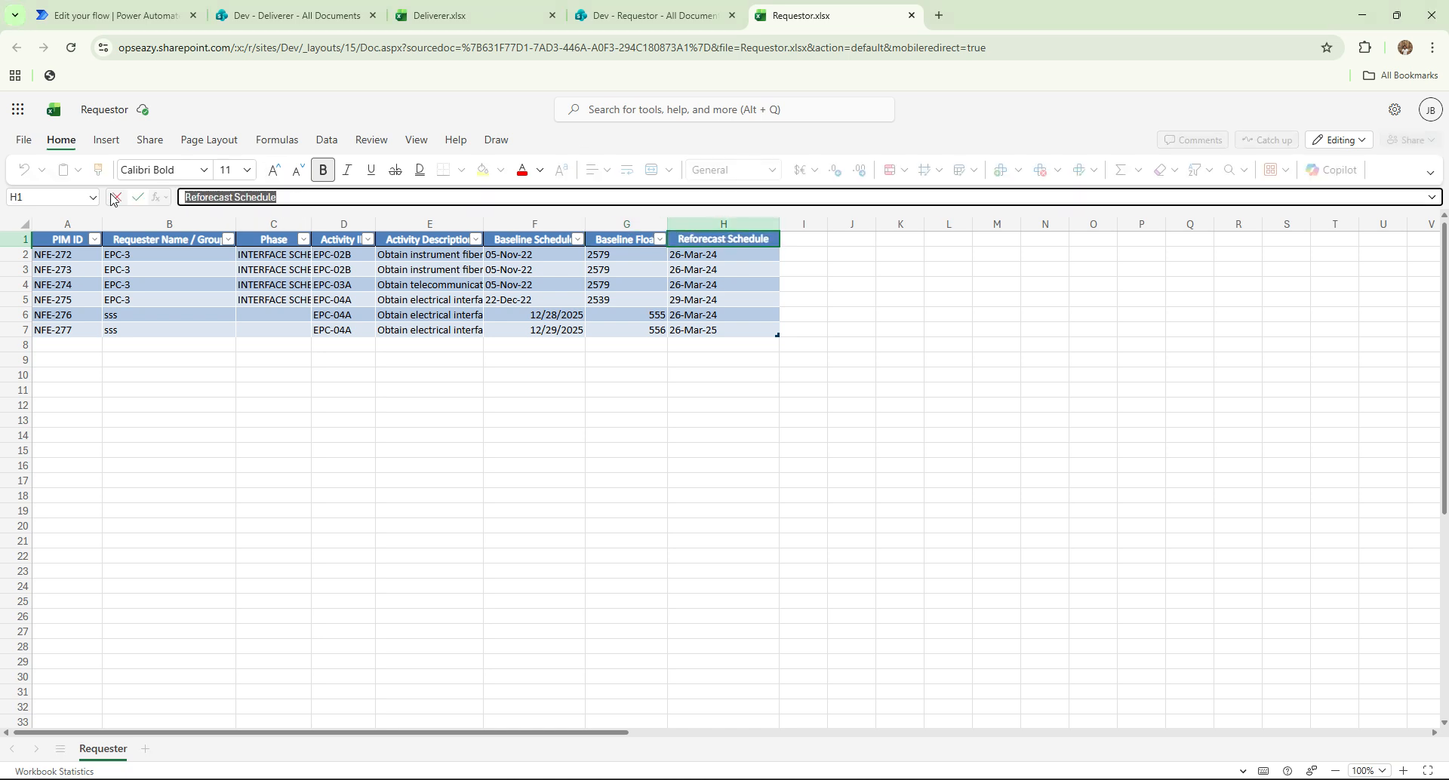
Return to the Power Automate flow and add the key RS to the Select map.
{"action": "left_click", "coordinate": [273, 15]}
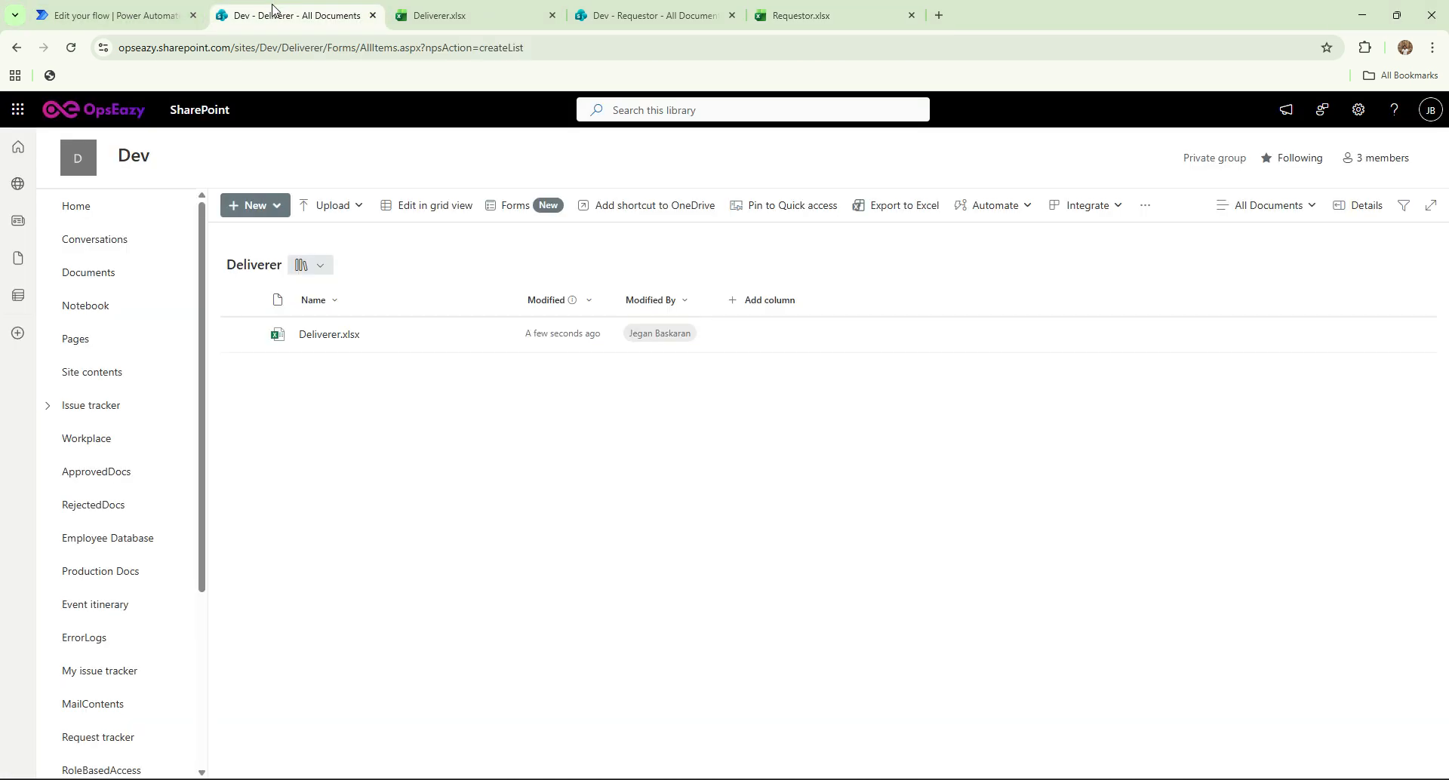
{"action": "left_click", "coordinate": [114, 15]}
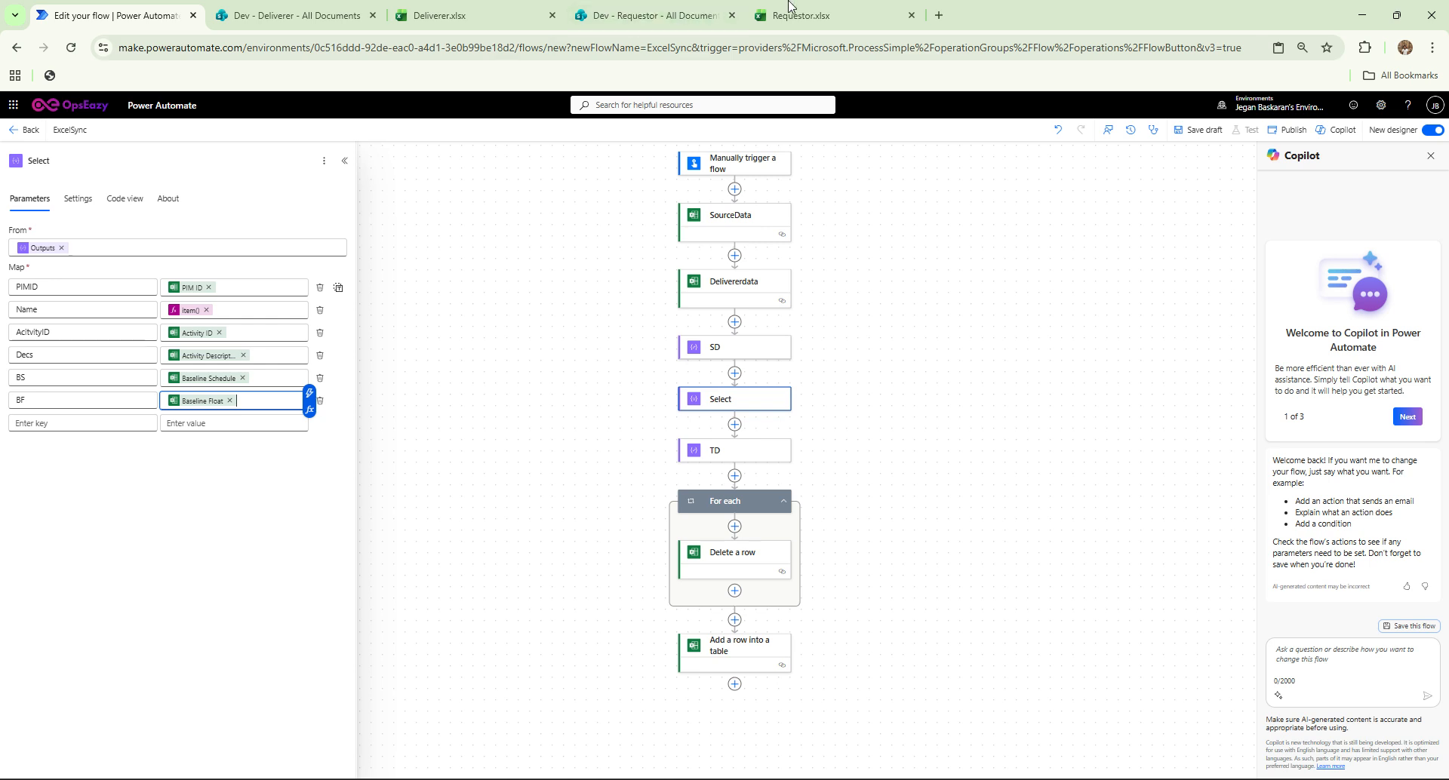
{"action": "left_click", "coordinate": [25, 424]}
{"action": "key", "text": "ctrl+v"}
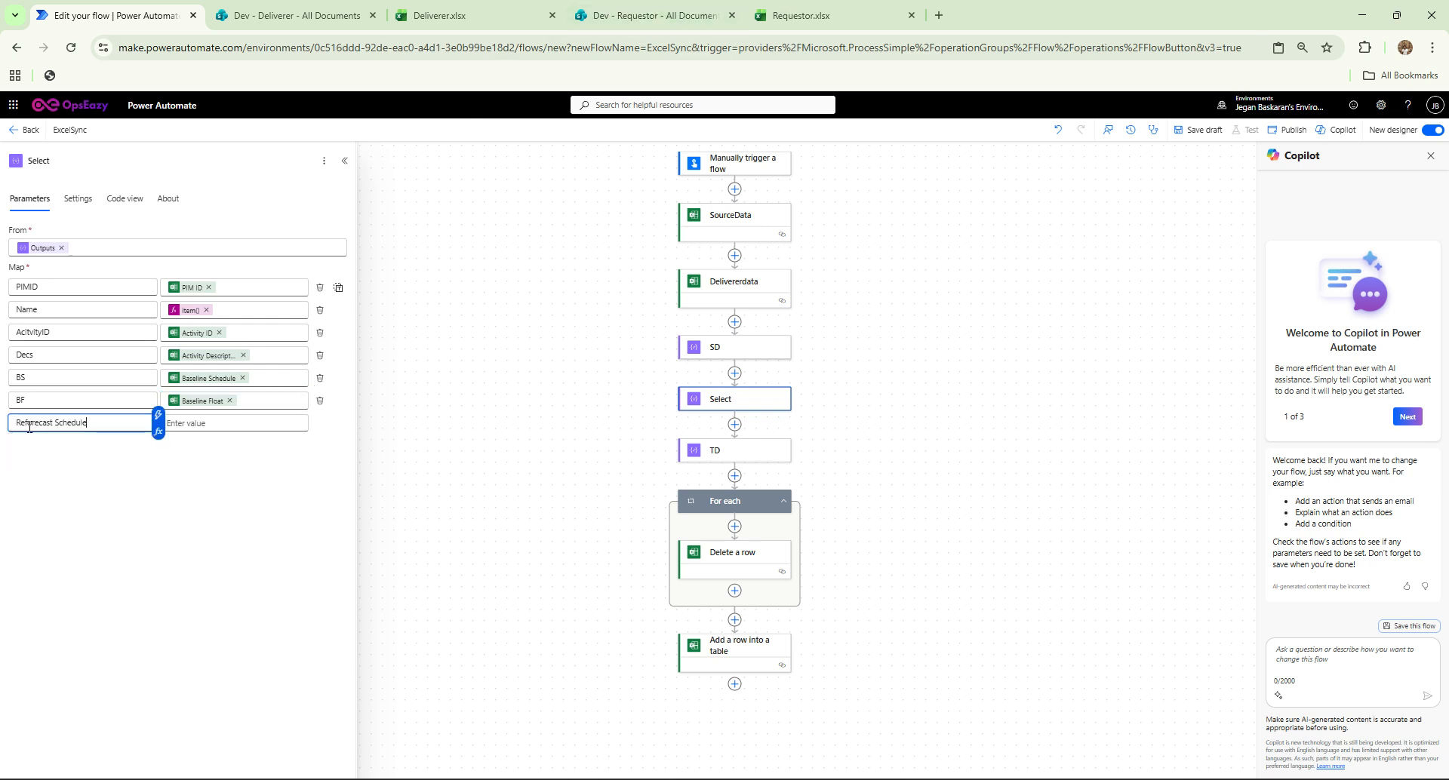
{"action": "key", "text": "ctrl+a"}
{"action": "type", "text": "RS"}
{"action": "left_click", "coordinate": [159, 432]}
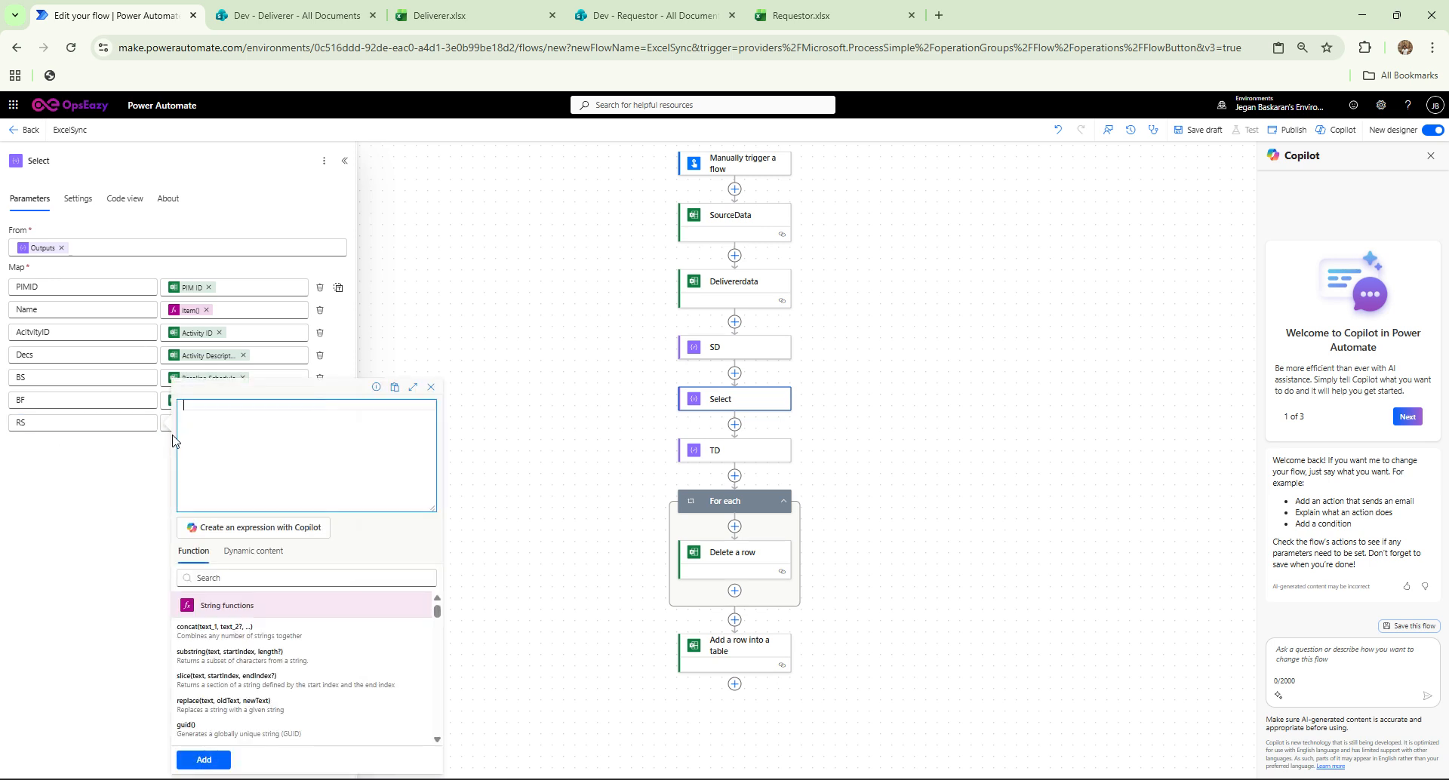
Set the RS value in the Select map to the expression item()?['Reforecast Schedule'].
{"action": "left_click", "coordinate": [165, 427]}
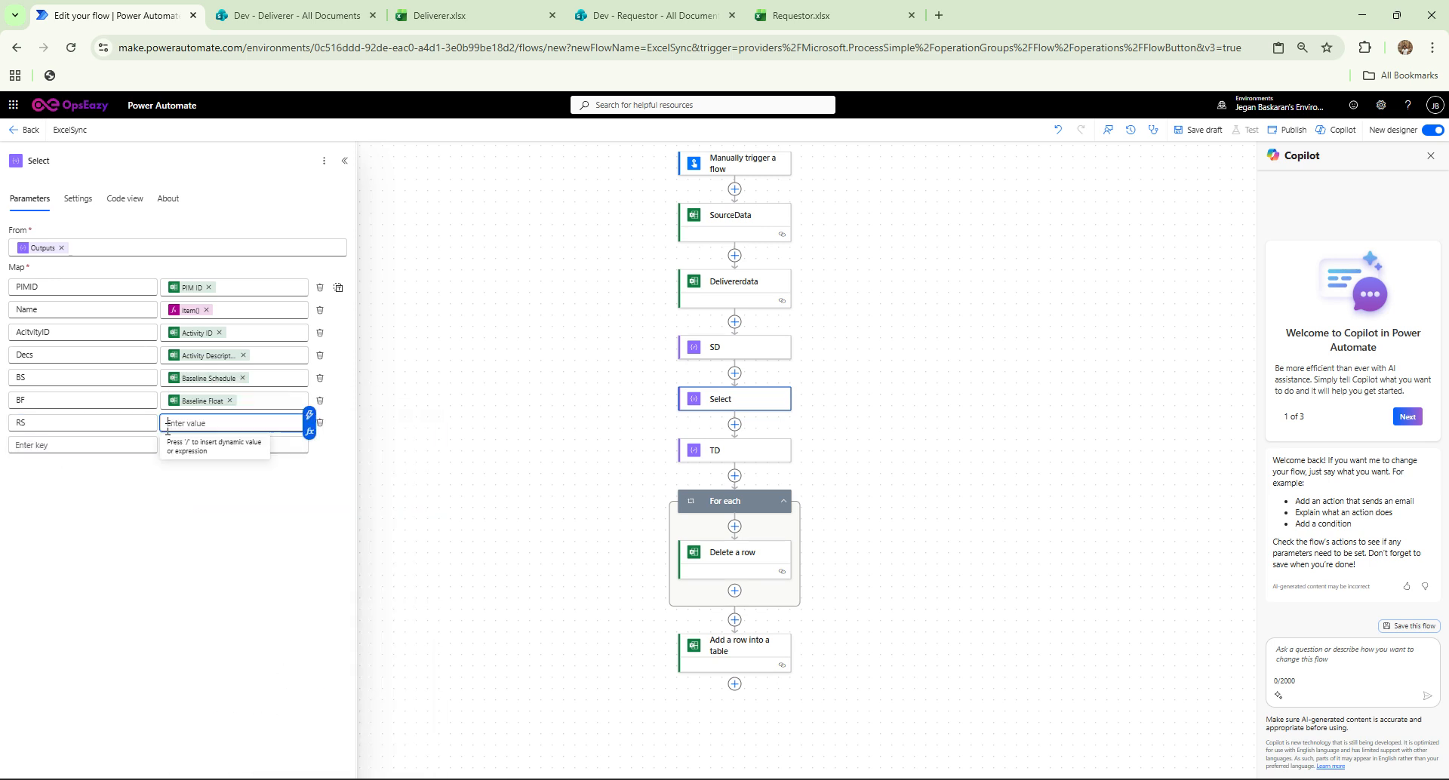
{"action": "left_click", "coordinate": [309, 432]}
{"action": "type", "text": "i"}
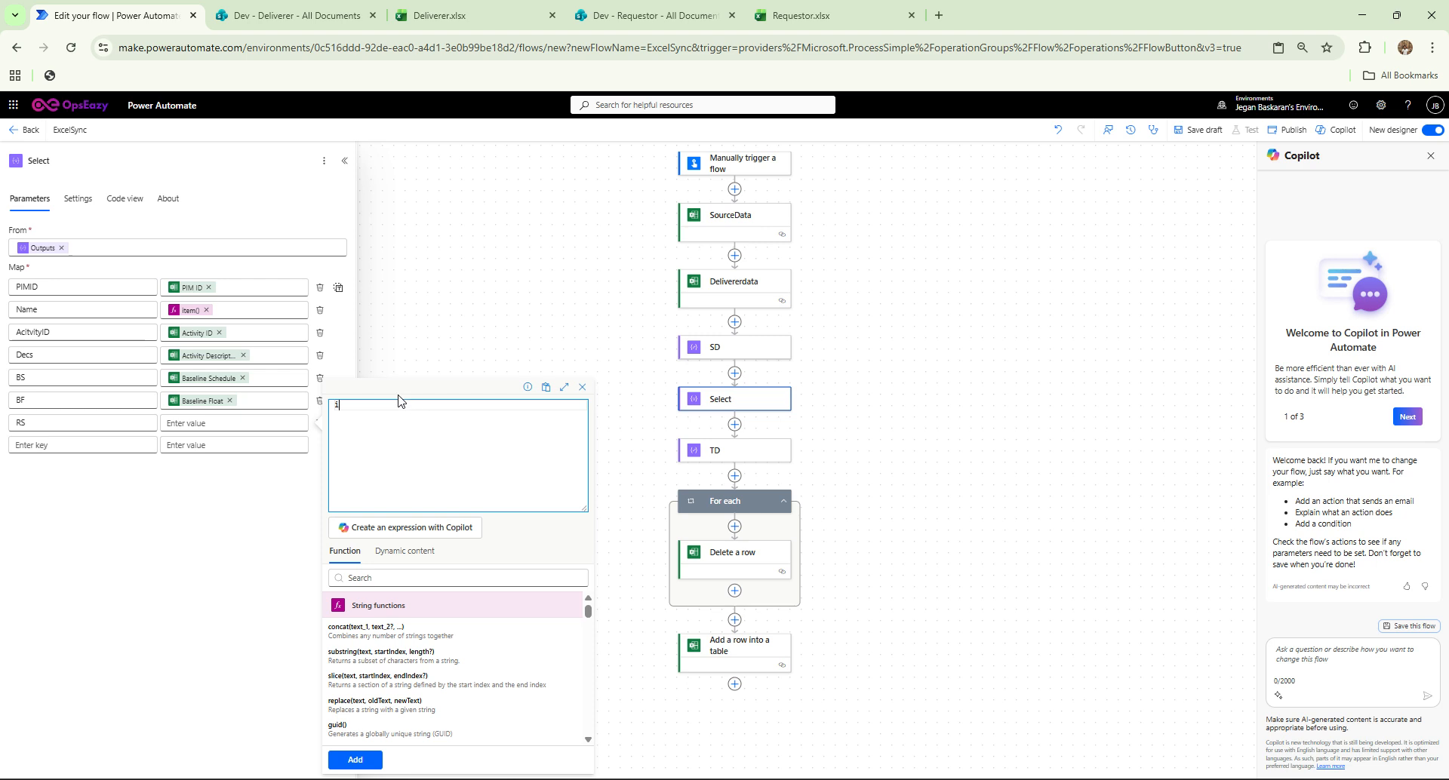
{"action": "type", "text": "te"}
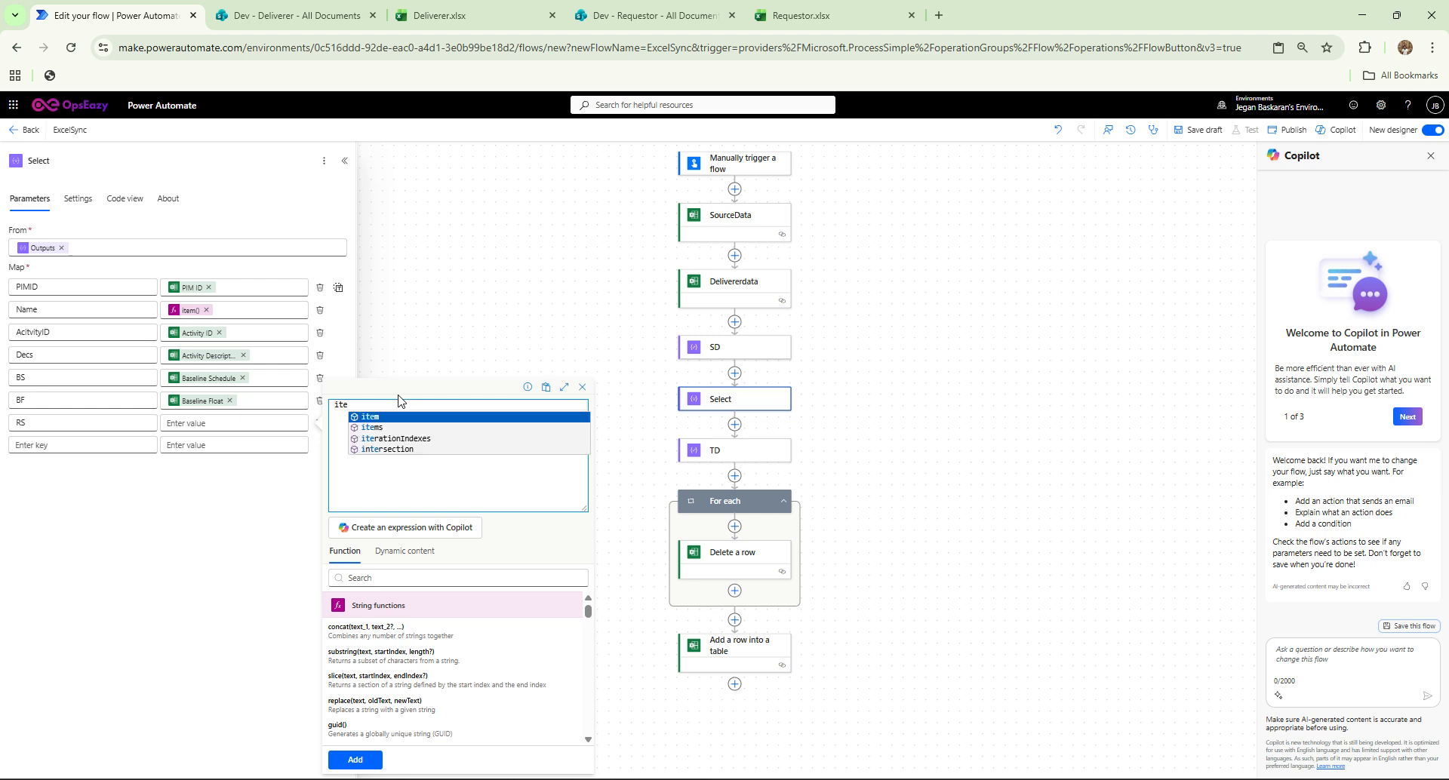
{"action": "left_click", "coordinate": [411, 417]}
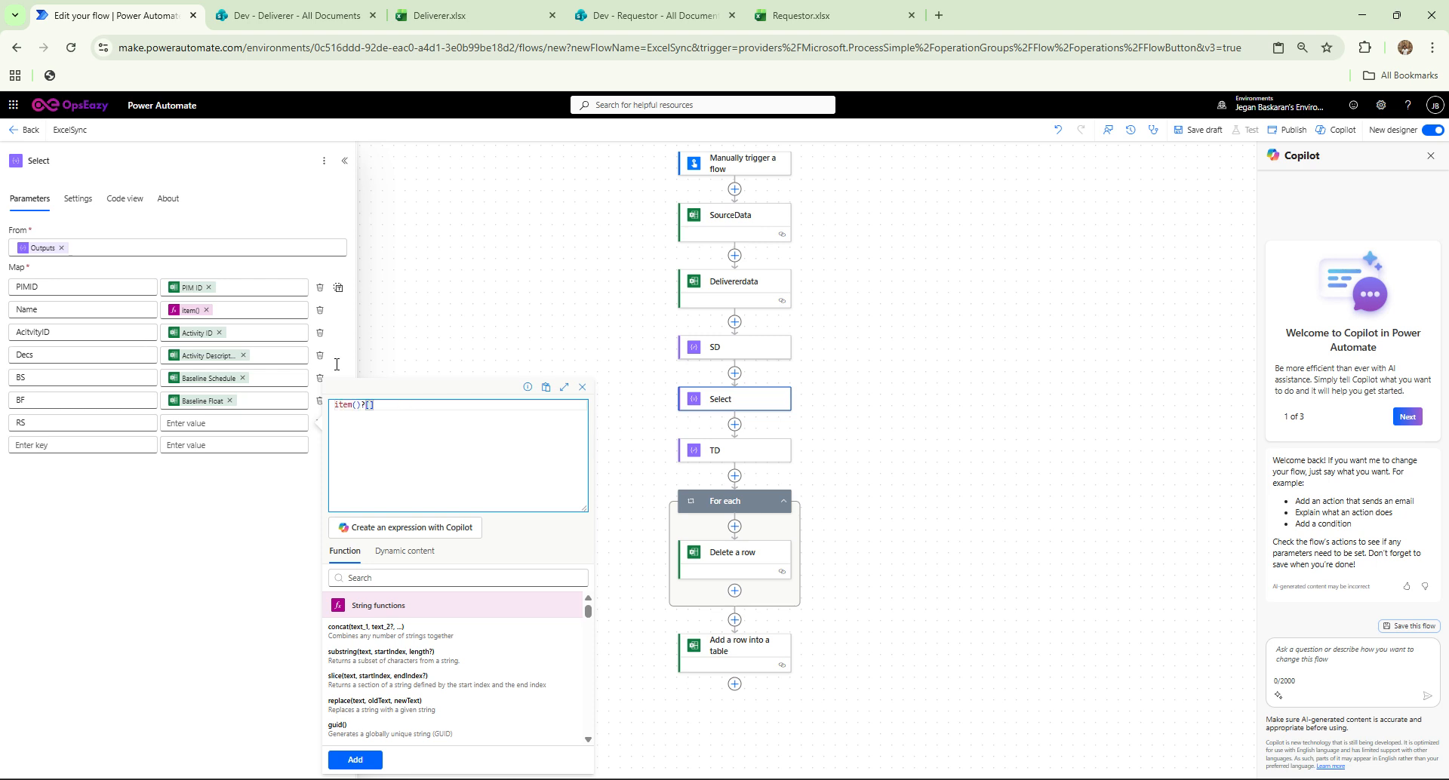
{"action": "type", "text": "?['Reforecast Schedule'"}
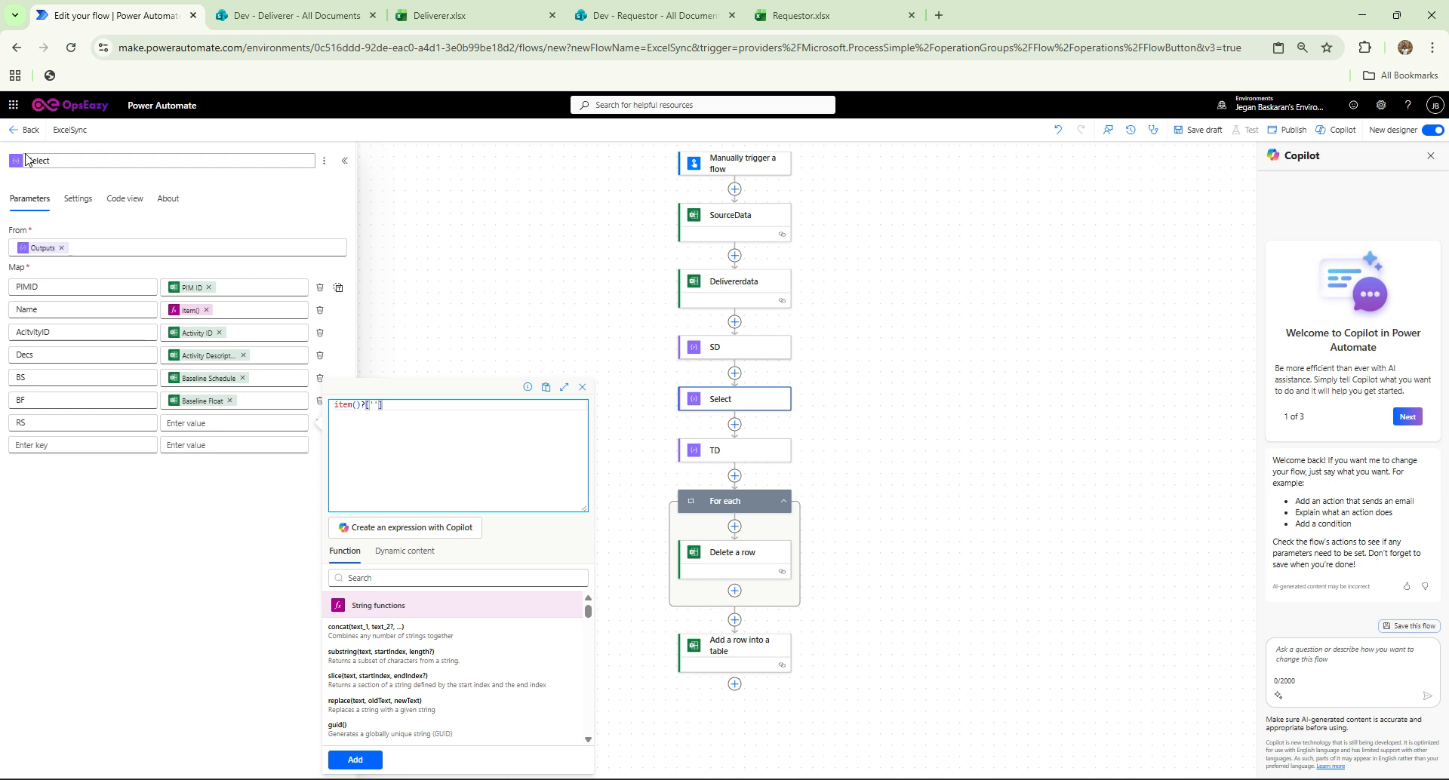
{"action": "left_click", "coordinate": [355, 759]}
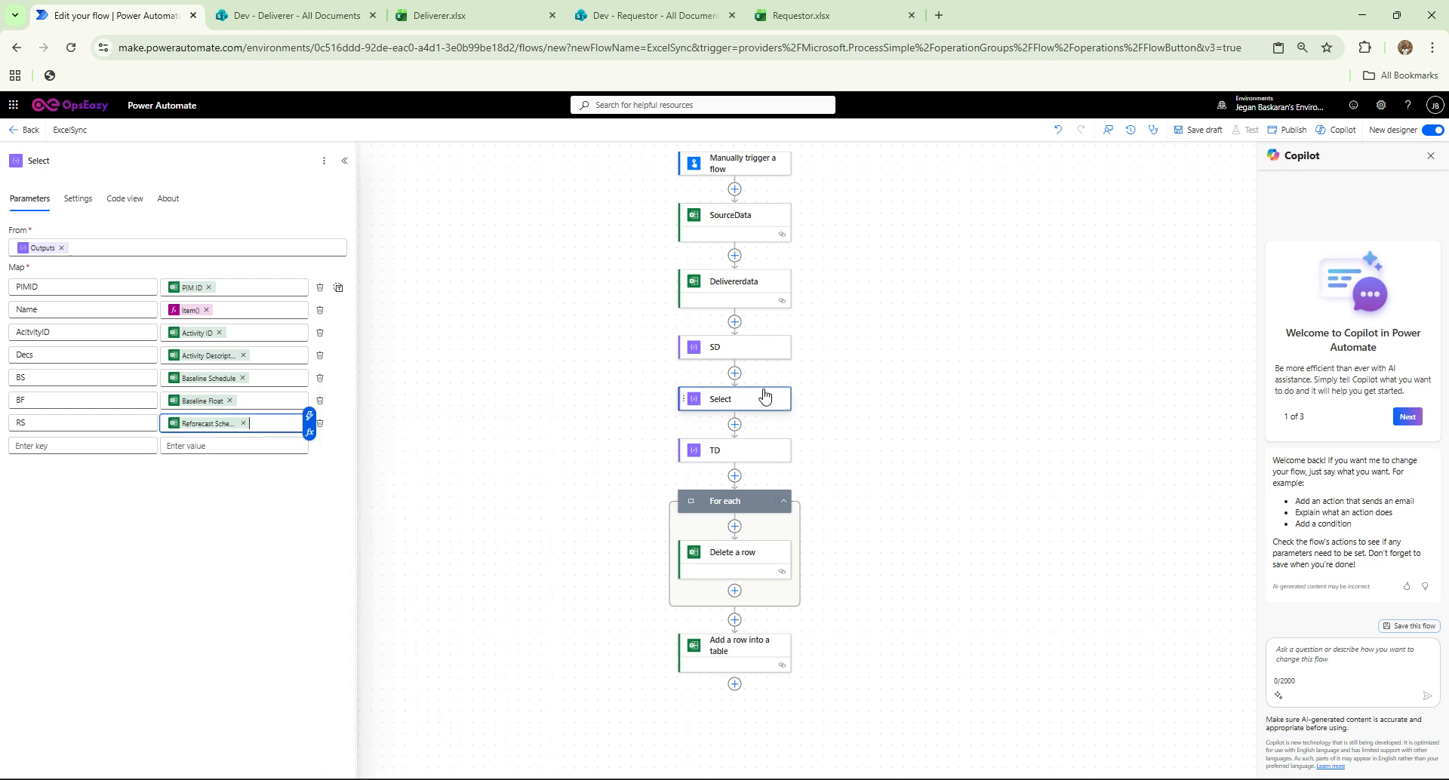
{"action": "left_click", "coordinate": [739, 649]}
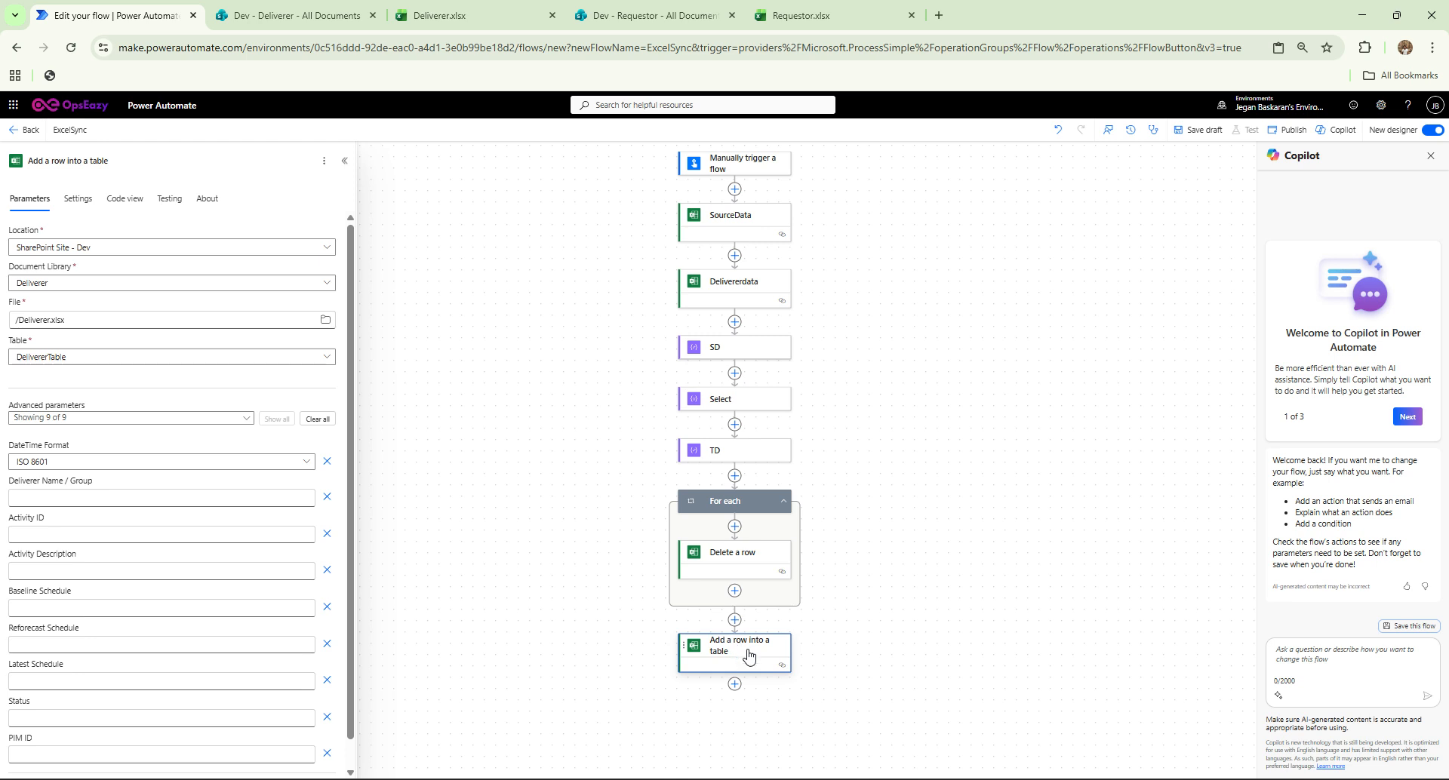
{"action": "left_click", "coordinate": [60, 498]}
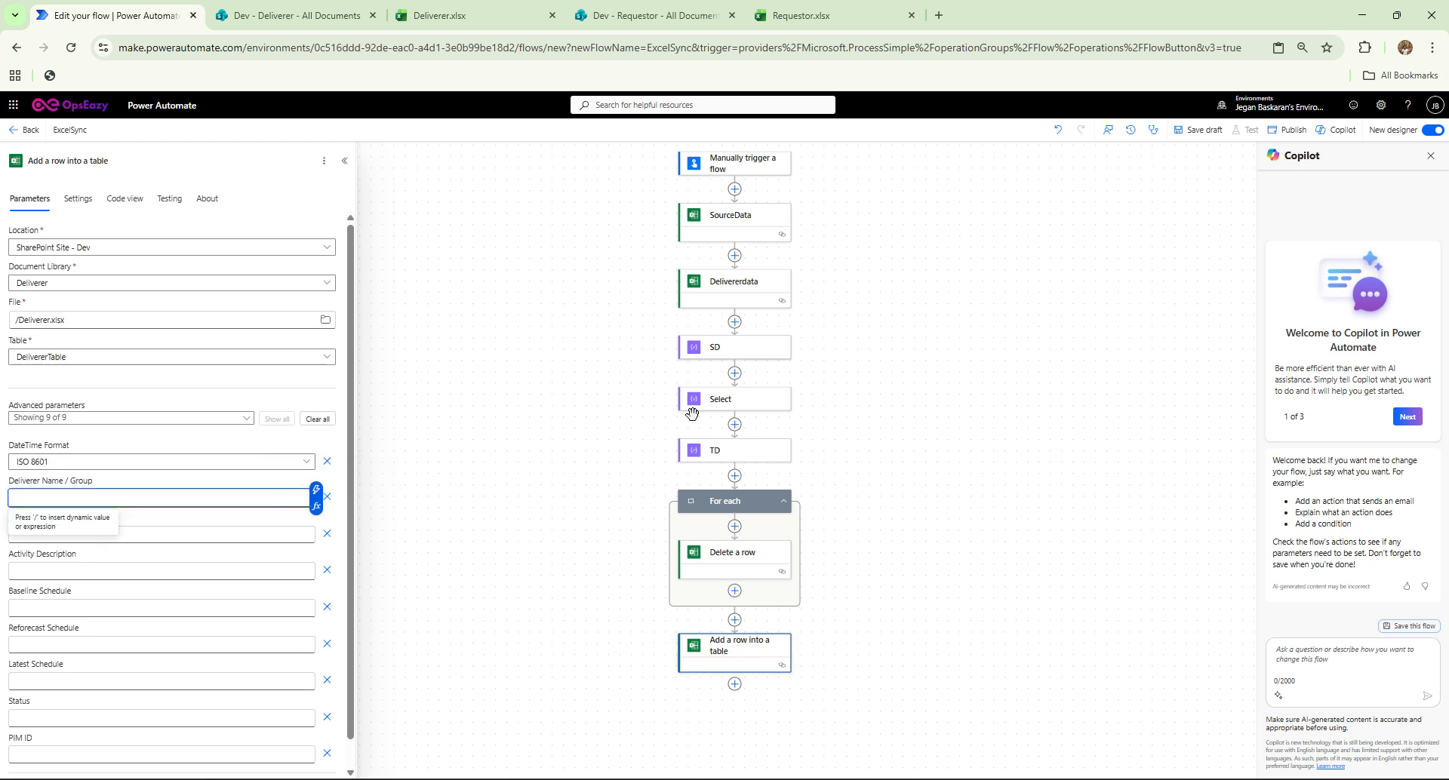
{"action": "left_click", "coordinate": [740, 622]}
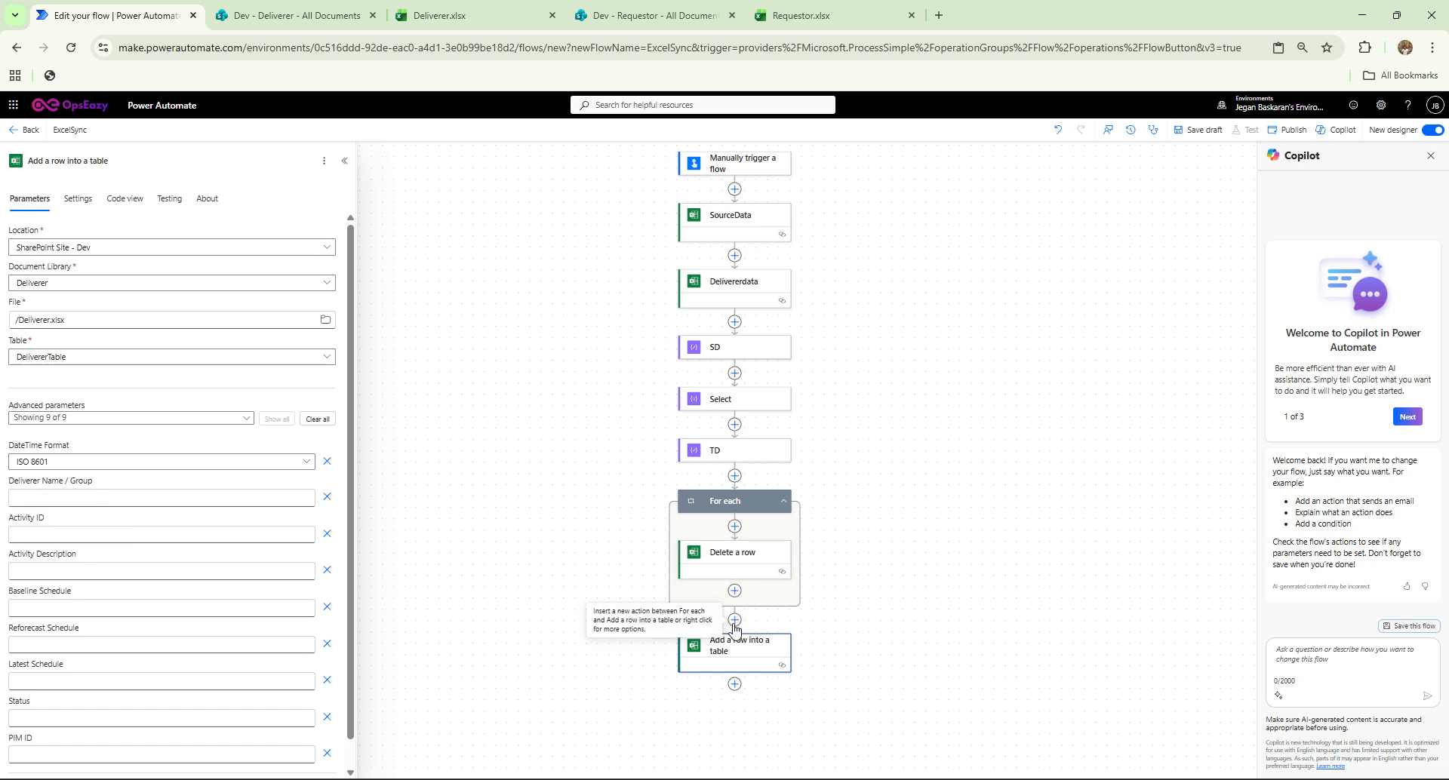
{"action": "left_click", "coordinate": [736, 624]}
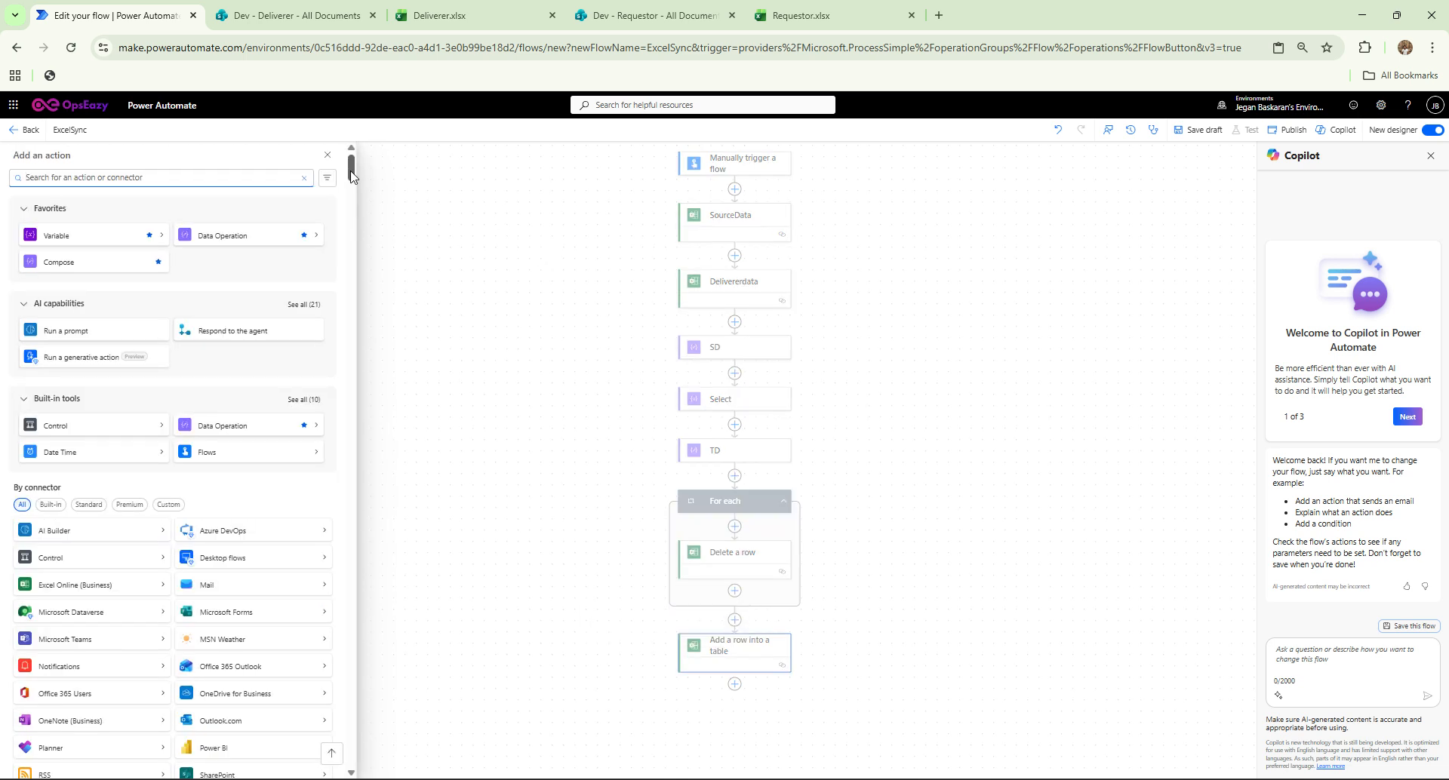
{"action": "left_click", "coordinate": [327, 156]}
Rename the For each loop that contains the Delete a row action as DeleteALL.
{"action": "left_click", "coordinate": [707, 505]}
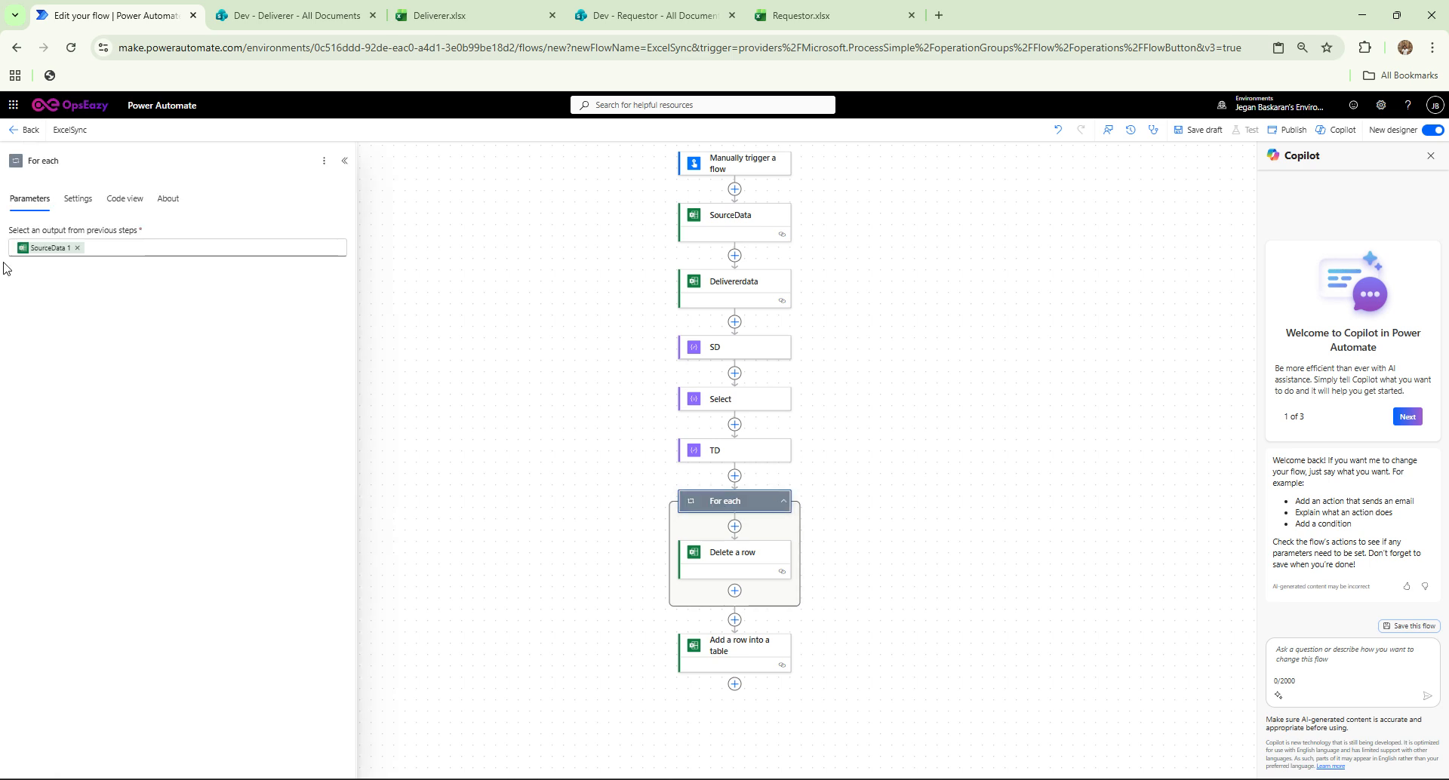
{"action": "left_click_drag", "start_coordinate": [66, 167], "coordinate": [2, 163]}
{"action": "type", "text": "DeleteALL"}
Insert an Apply to each loop between DeleteALL and Add a row into a table, and name it Add.
{"action": "left_click", "coordinate": [735, 620]}
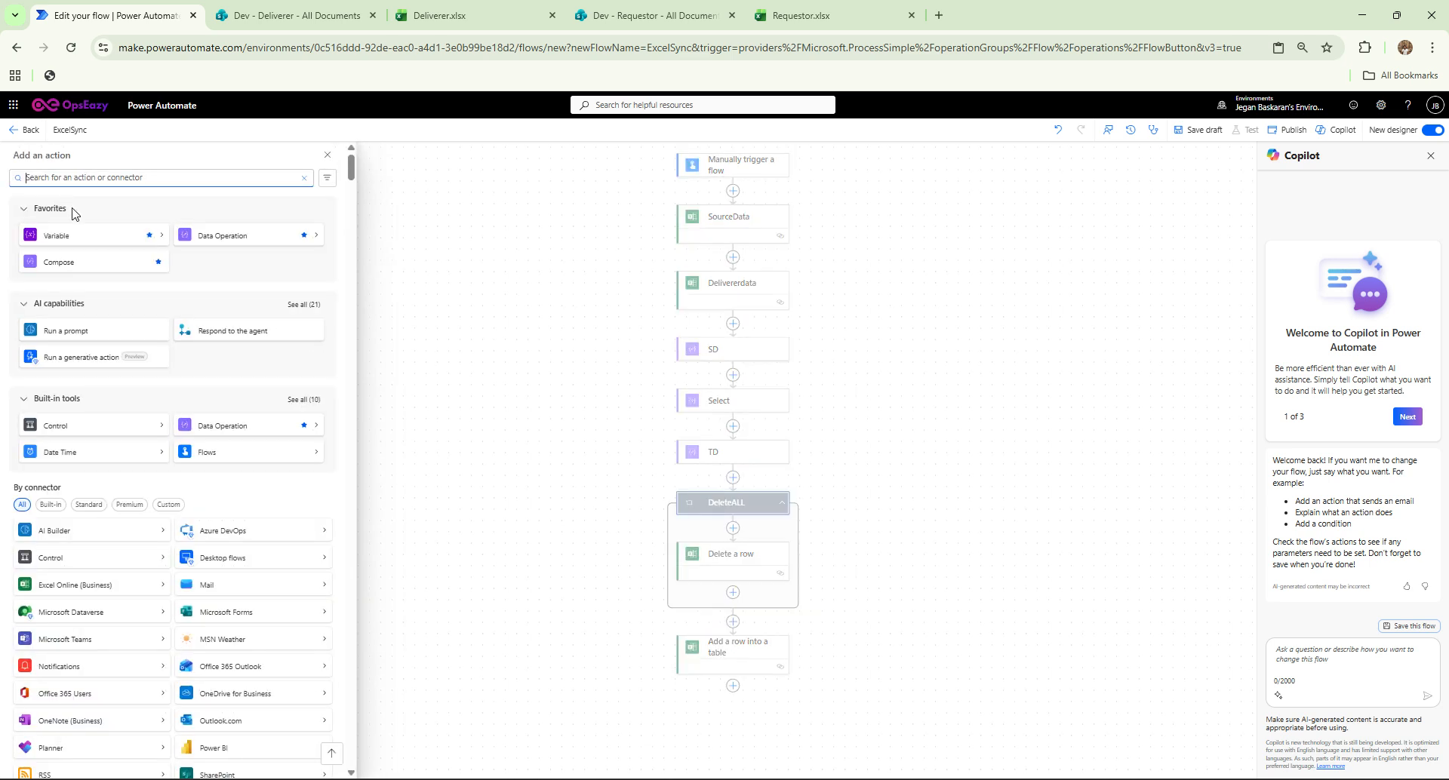
{"action": "left_click", "coordinate": [156, 427]}
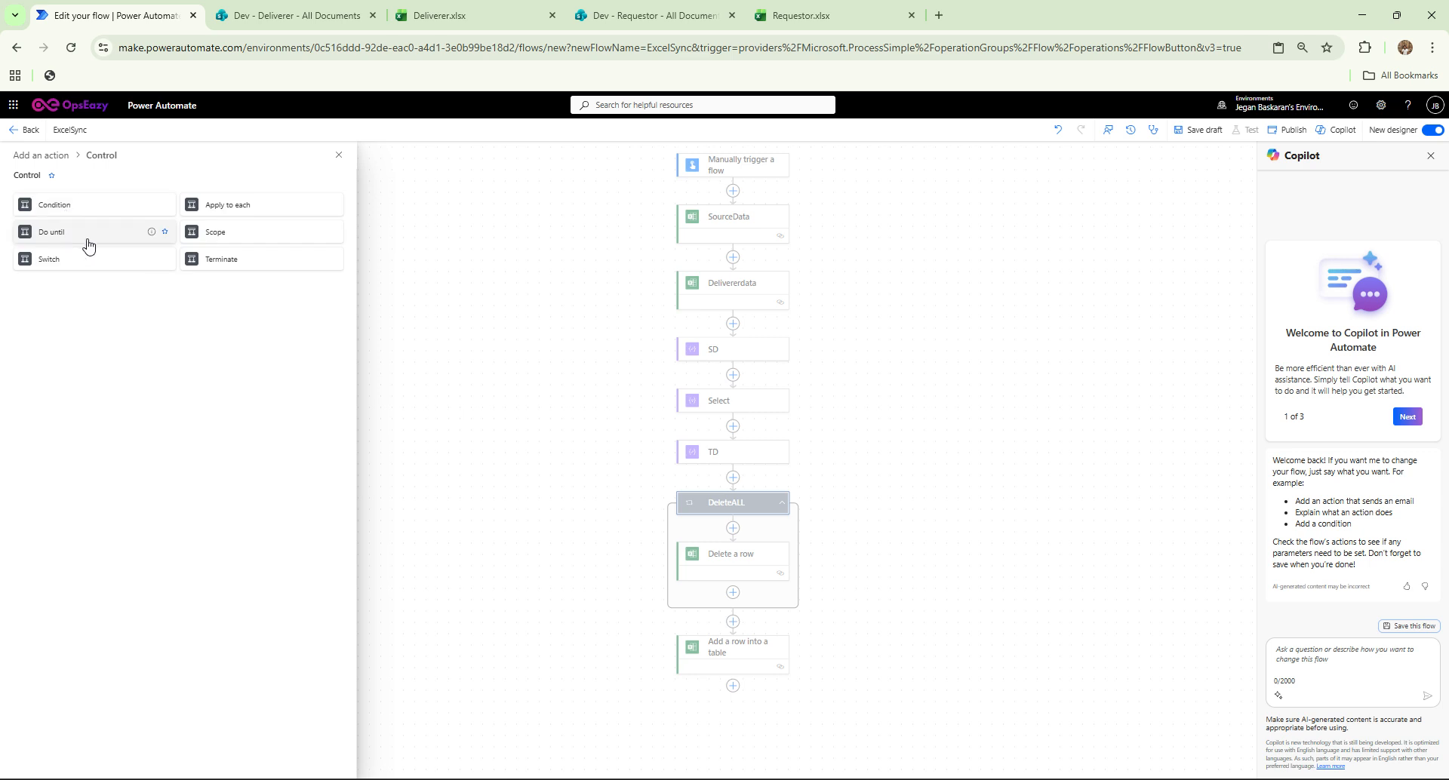
{"action": "left_click", "coordinate": [259, 207]}
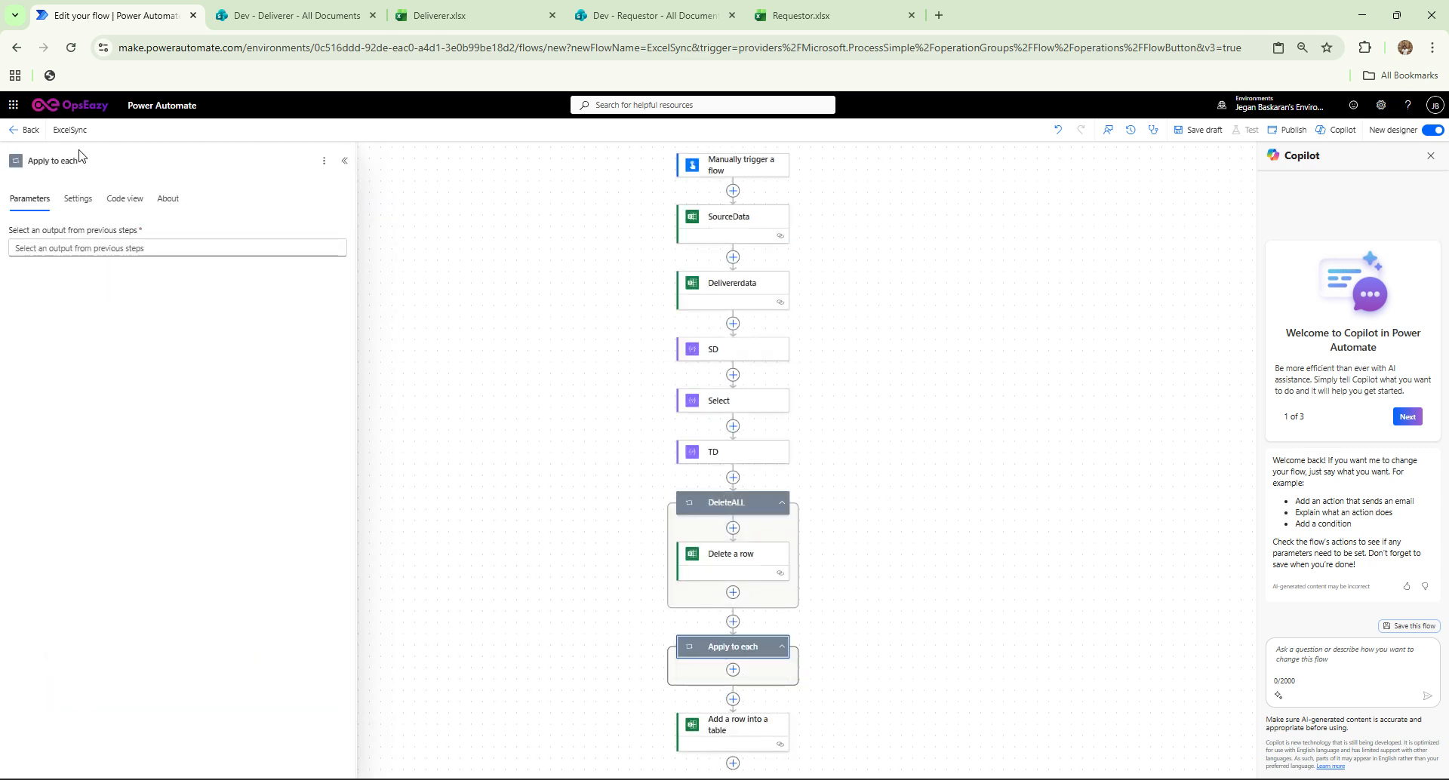
{"action": "left_click_drag", "start_coordinate": [82, 160], "coordinate": [2, 156]}
{"action": "type", "text": "Add"}
Use the Select action's Output as the Add loop's input and move Add a row into a table inside the loop.
{"action": "left_click", "coordinate": [58, 248]}
{"action": "left_click", "coordinate": [348, 248]}
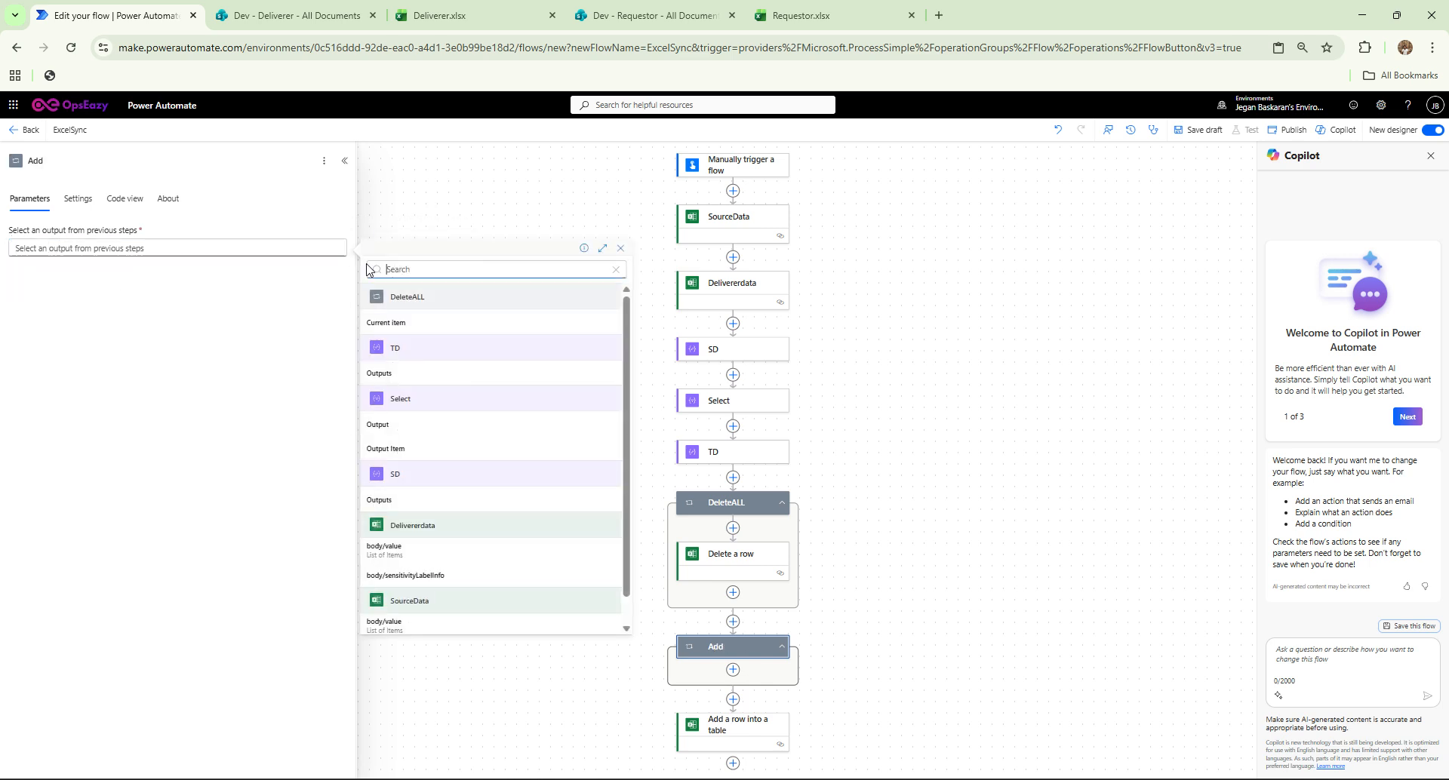
{"action": "left_click", "coordinate": [391, 426]}
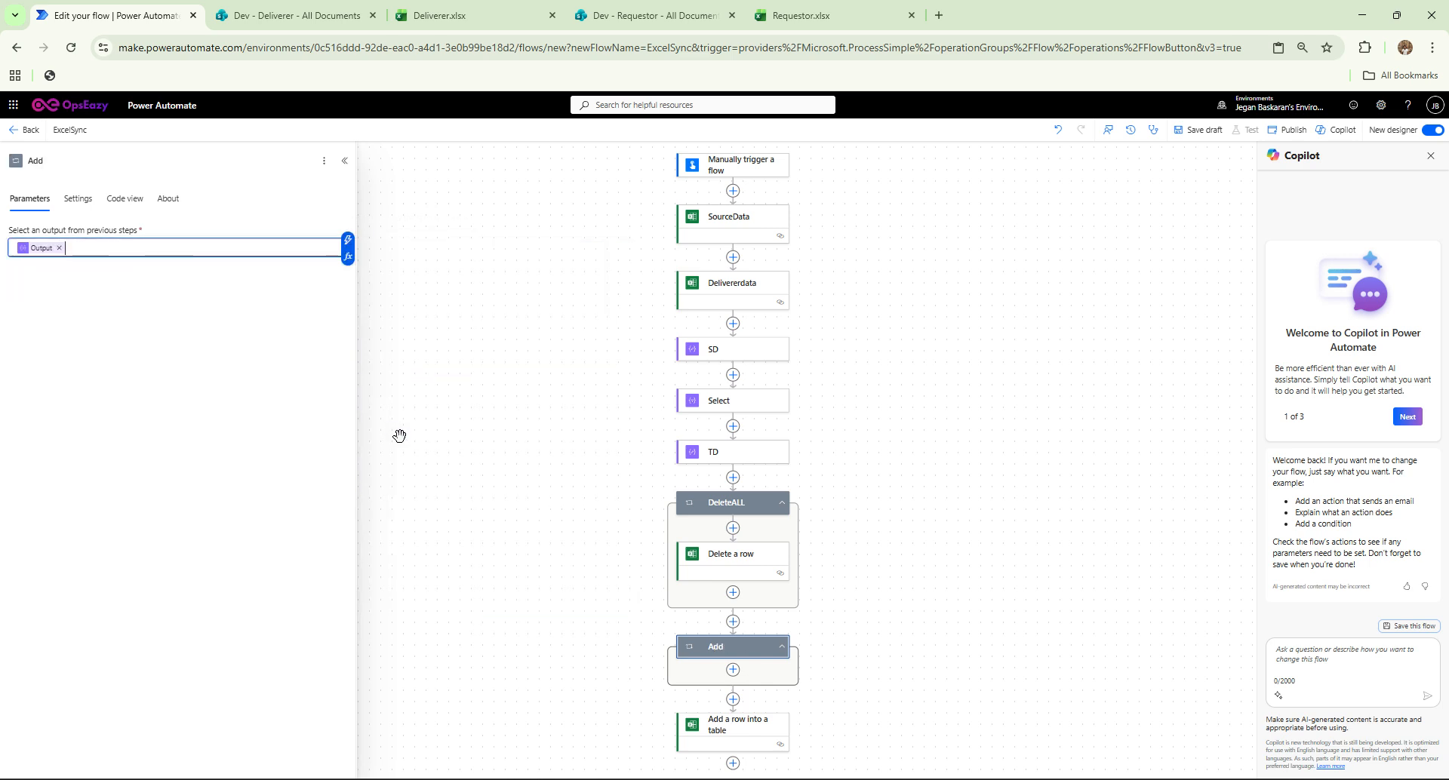
{"action": "left_click_drag", "start_coordinate": [745, 729], "coordinate": [744, 678]}
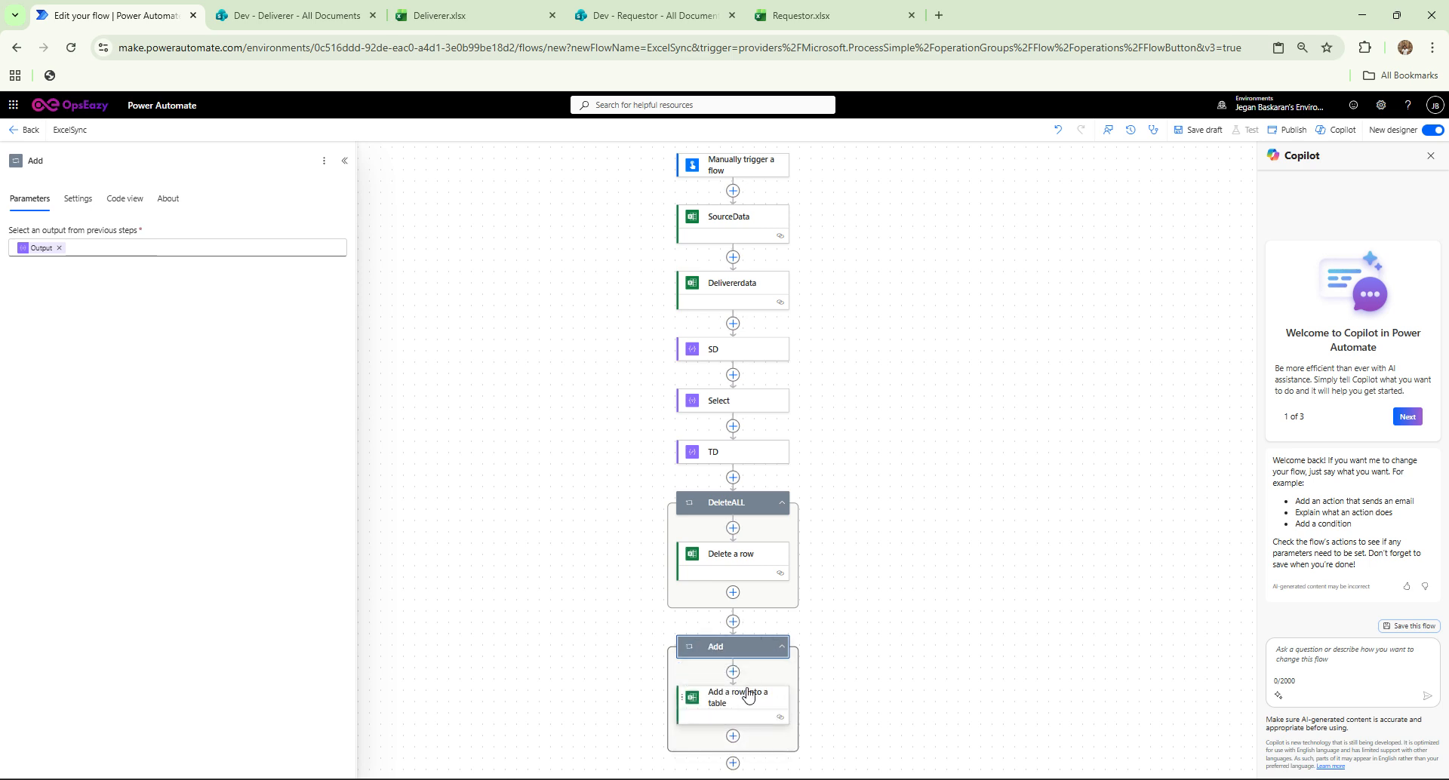
In Add a row into a table, set Deliverer Name / Group to the expression items('Add')?['Name'].
{"action": "left_click", "coordinate": [746, 696]}
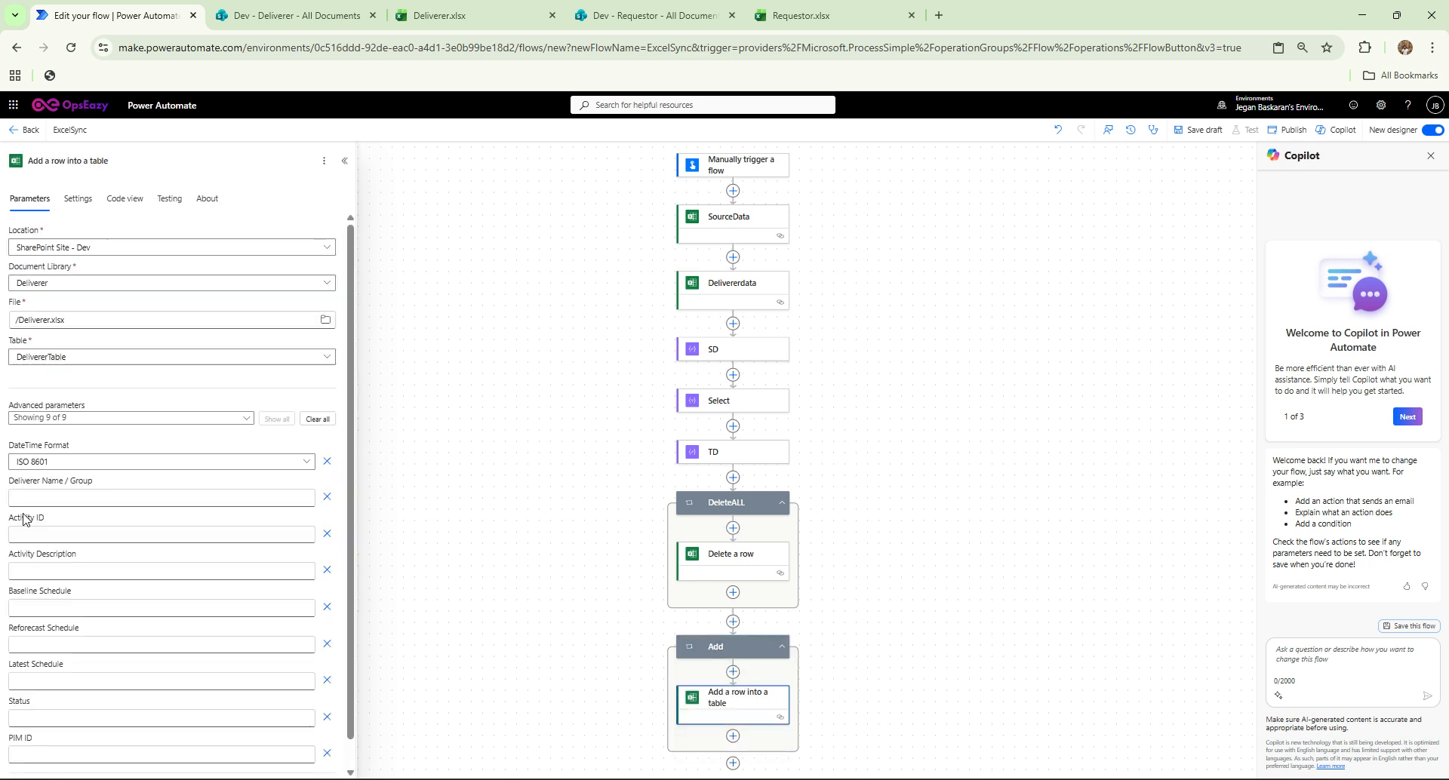
{"action": "left_click", "coordinate": [83, 504]}
{"action": "left_click", "coordinate": [316, 504]}
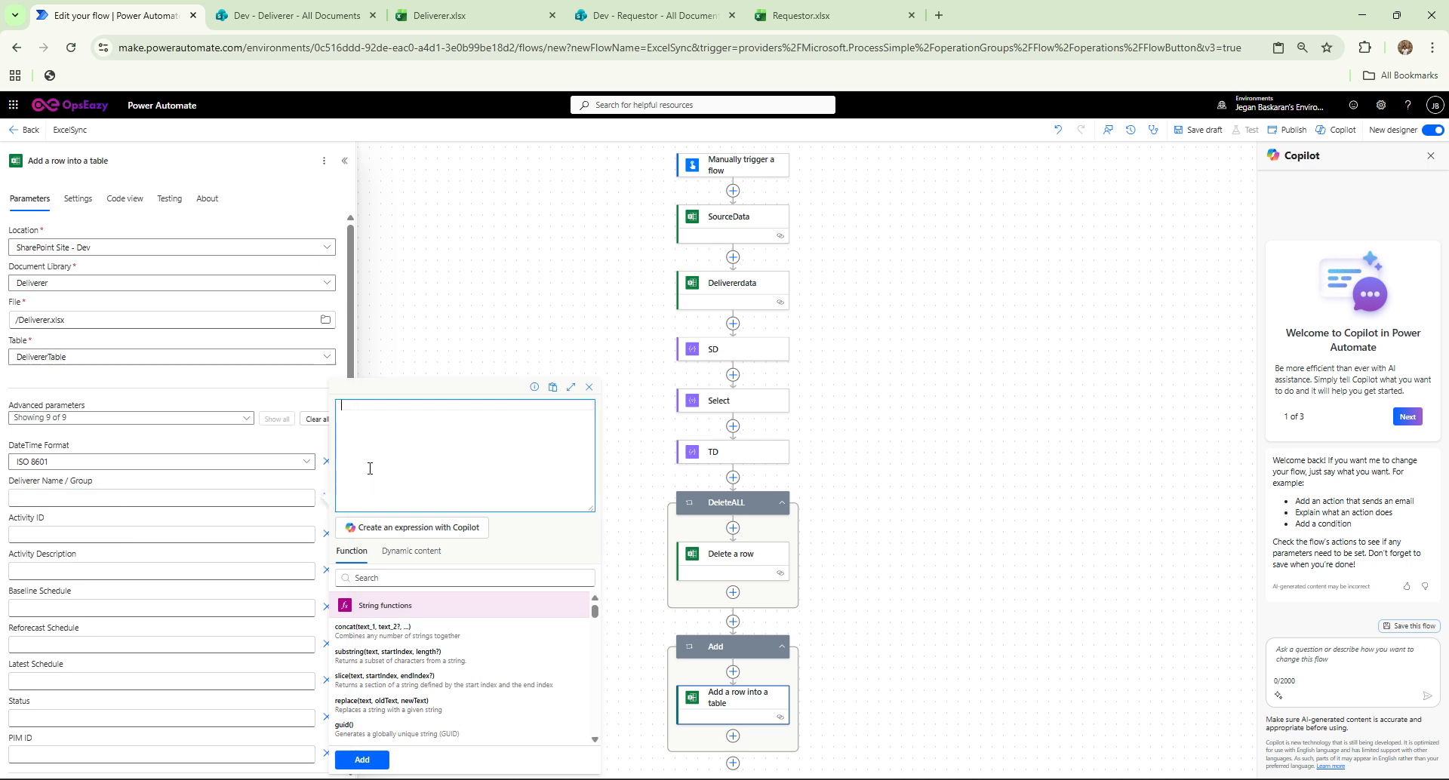
{"action": "type", "text": "it"}
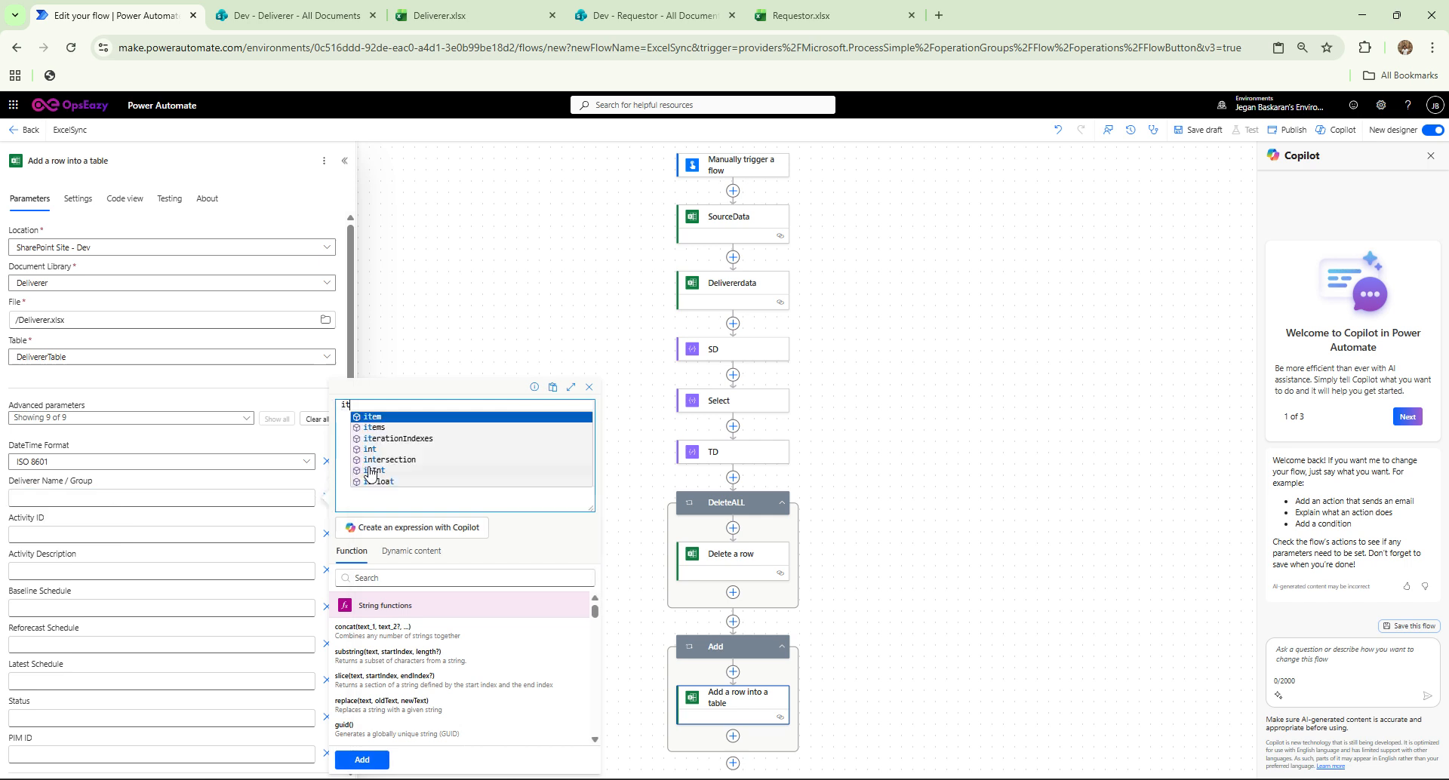
{"action": "left_click", "coordinate": [372, 428]}
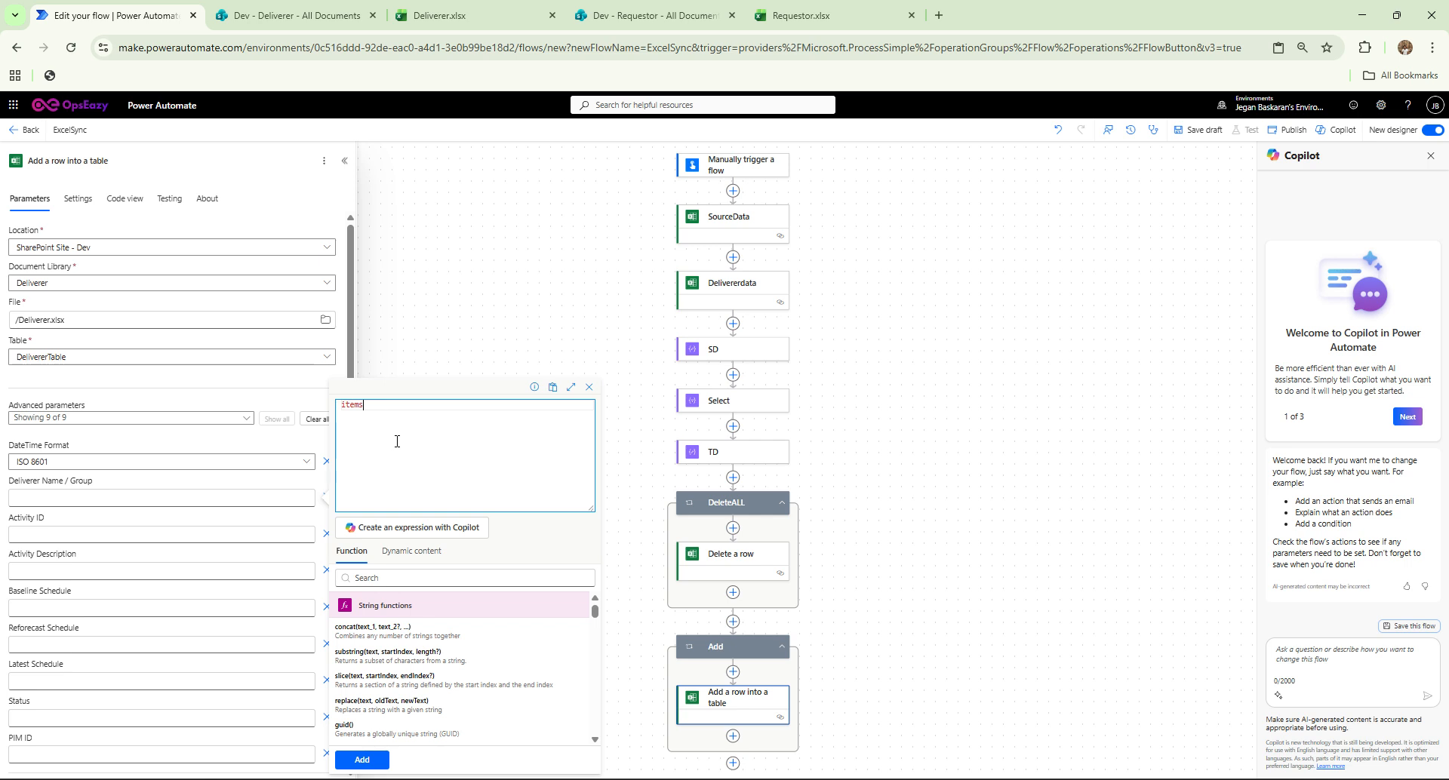
{"action": "type", "text": ")'Add"}
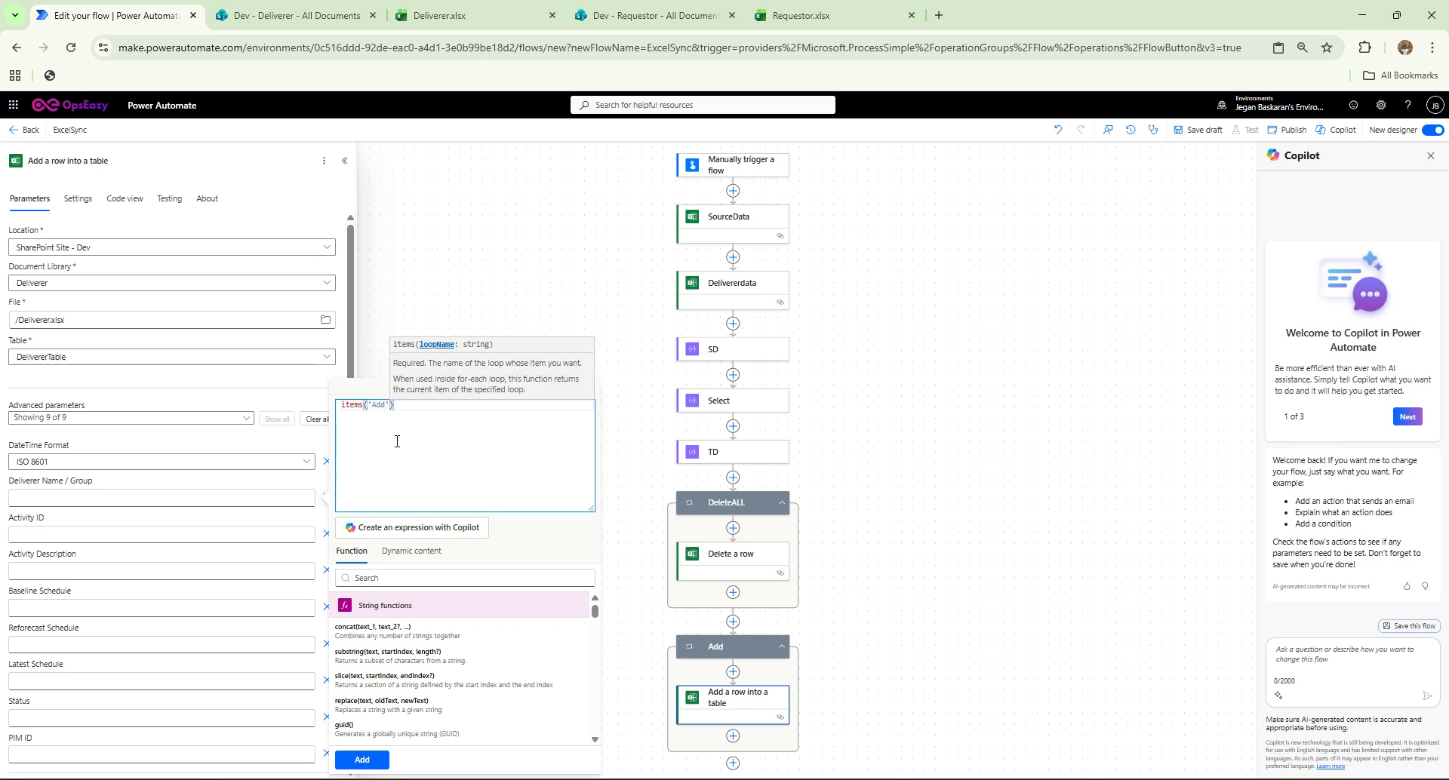
{"action": "type", "text": "?["}
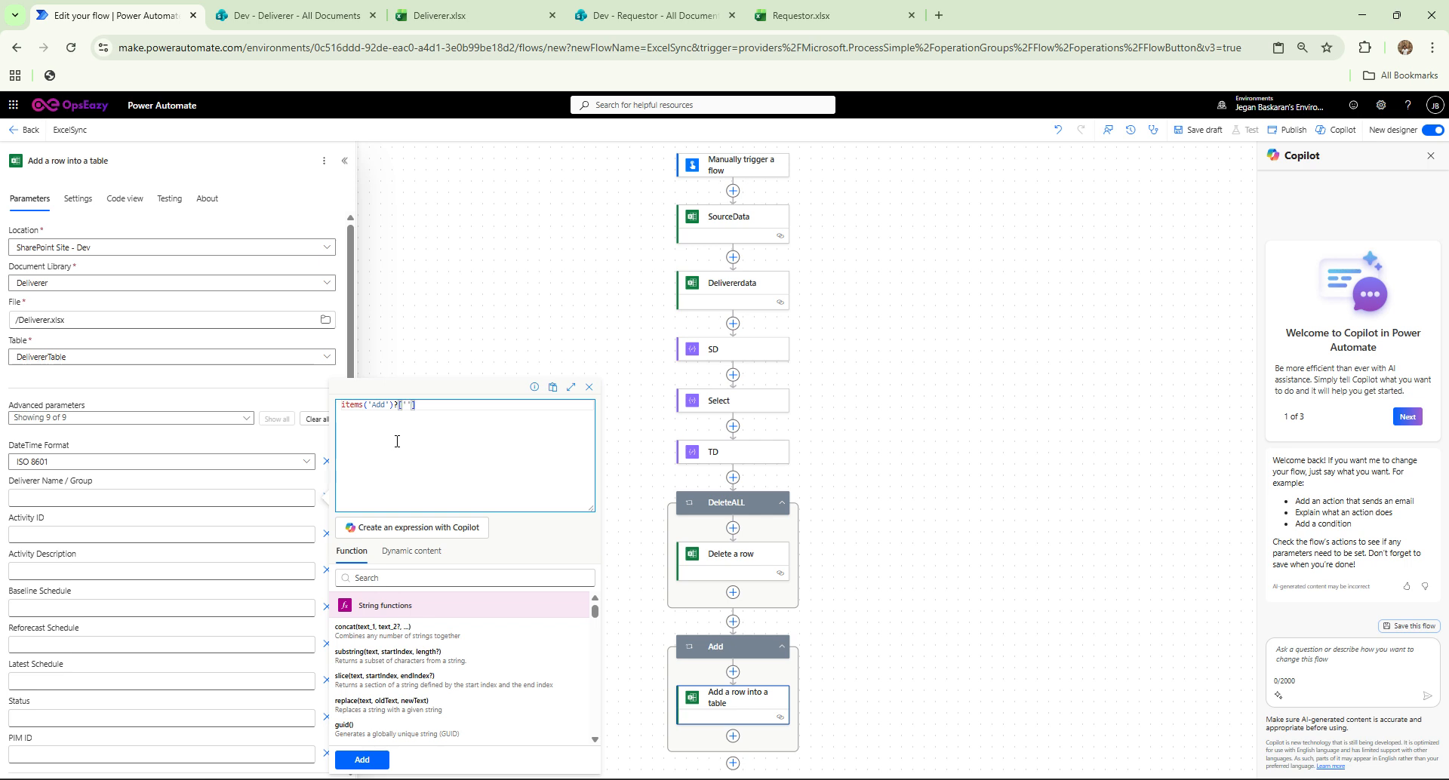
{"action": "type", "text": "'Name"}
{"action": "left_click", "coordinate": [361, 759]}
Copy the AcitvityID key name from the Select action's map for use in the Activity ID field.
{"action": "left_click", "coordinate": [45, 534]}
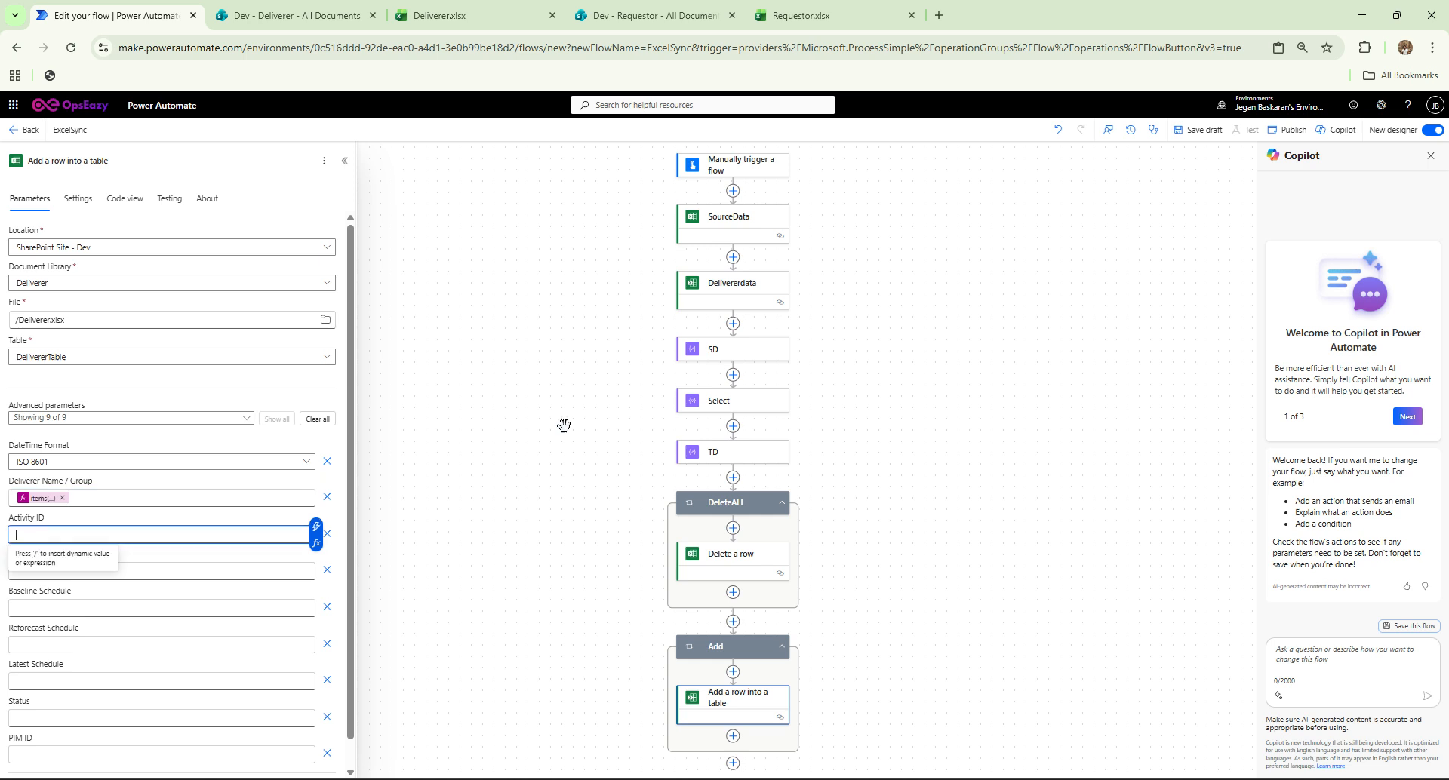
{"action": "left_click", "coordinate": [736, 355]}
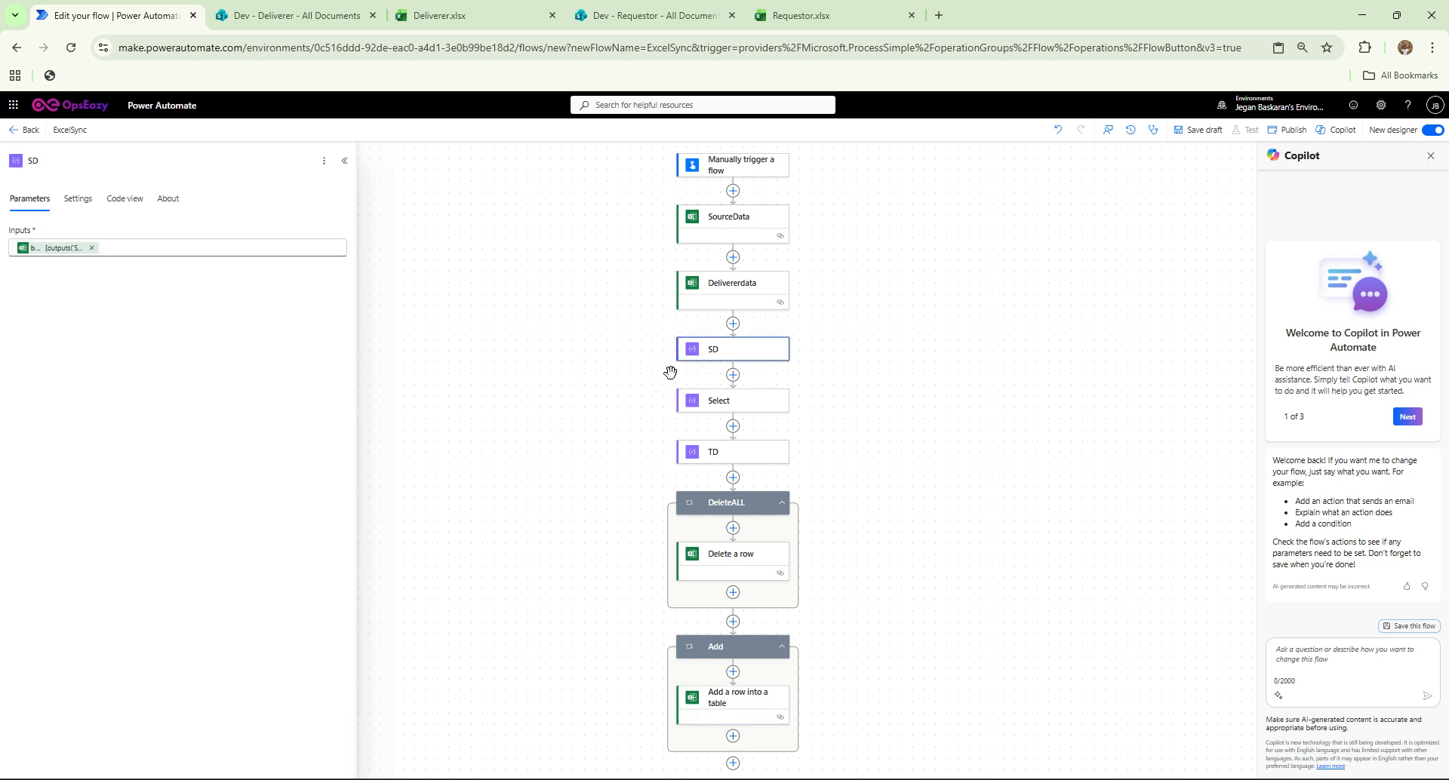
{"action": "left_click", "coordinate": [691, 403]}
{"action": "double_click", "coordinate": [35, 330]}
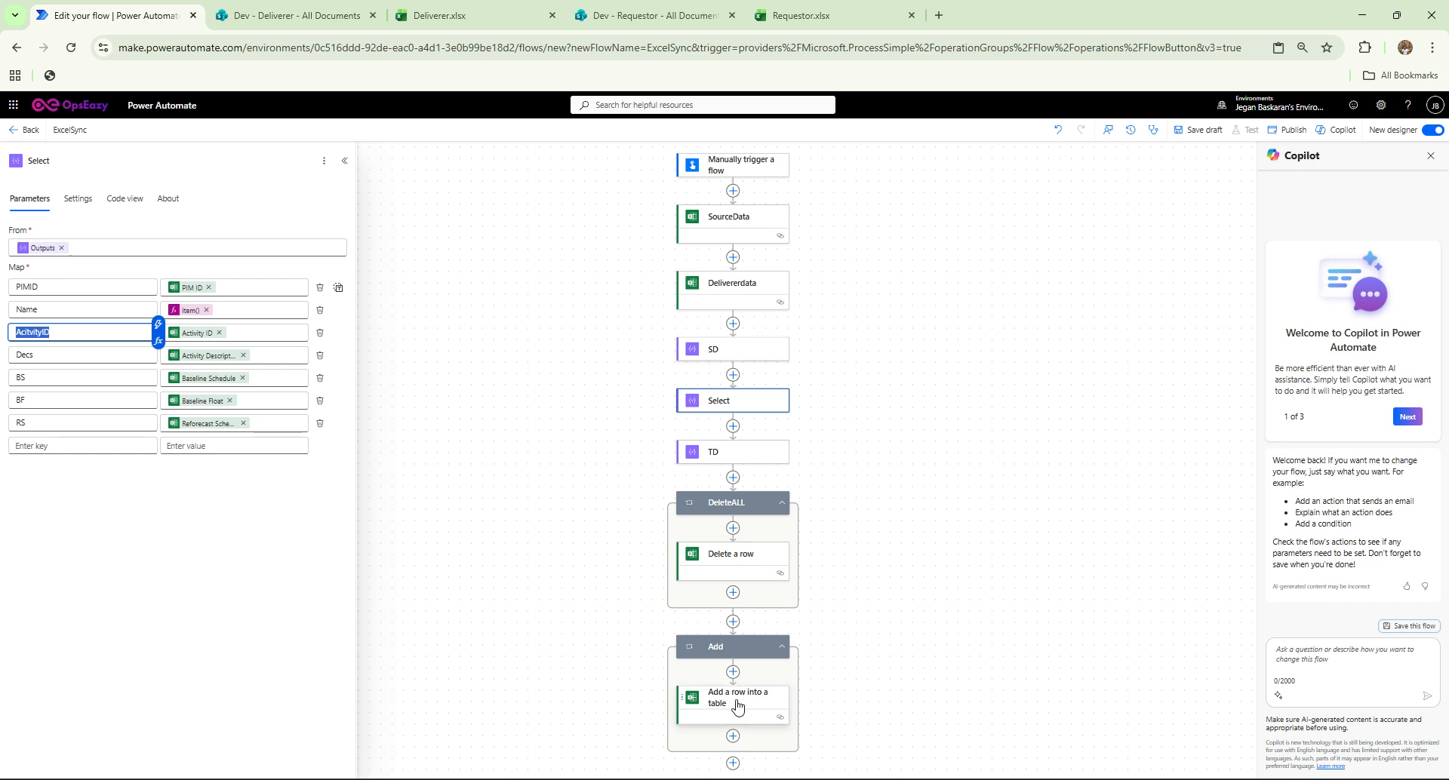
Set Activity ID in Add a row into a table to the expression items('Add')?['AcitvityID'].
{"action": "left_click", "coordinate": [736, 706]}
{"action": "left_click", "coordinate": [131, 534]}
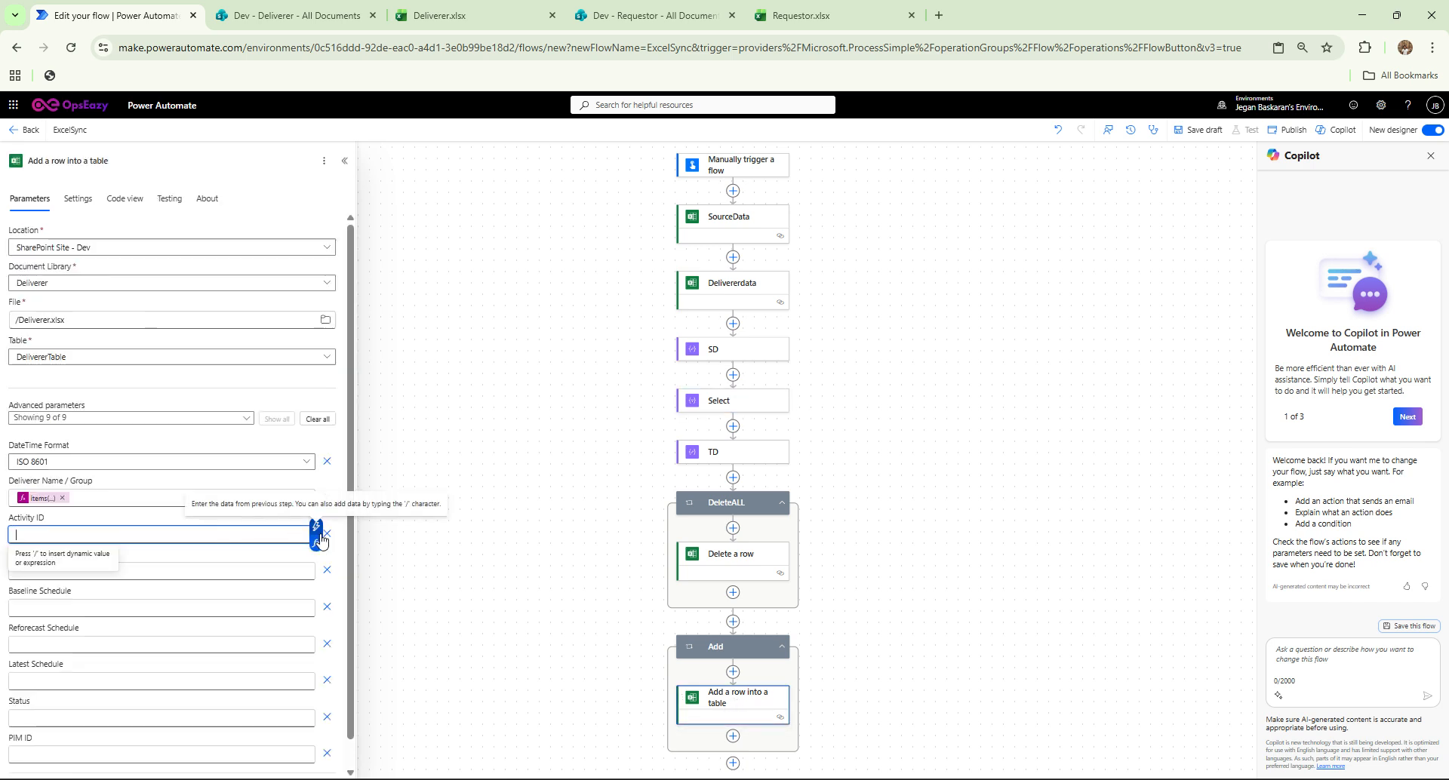
{"action": "left_click", "coordinate": [321, 541]}
{"action": "type", "text": "i"}
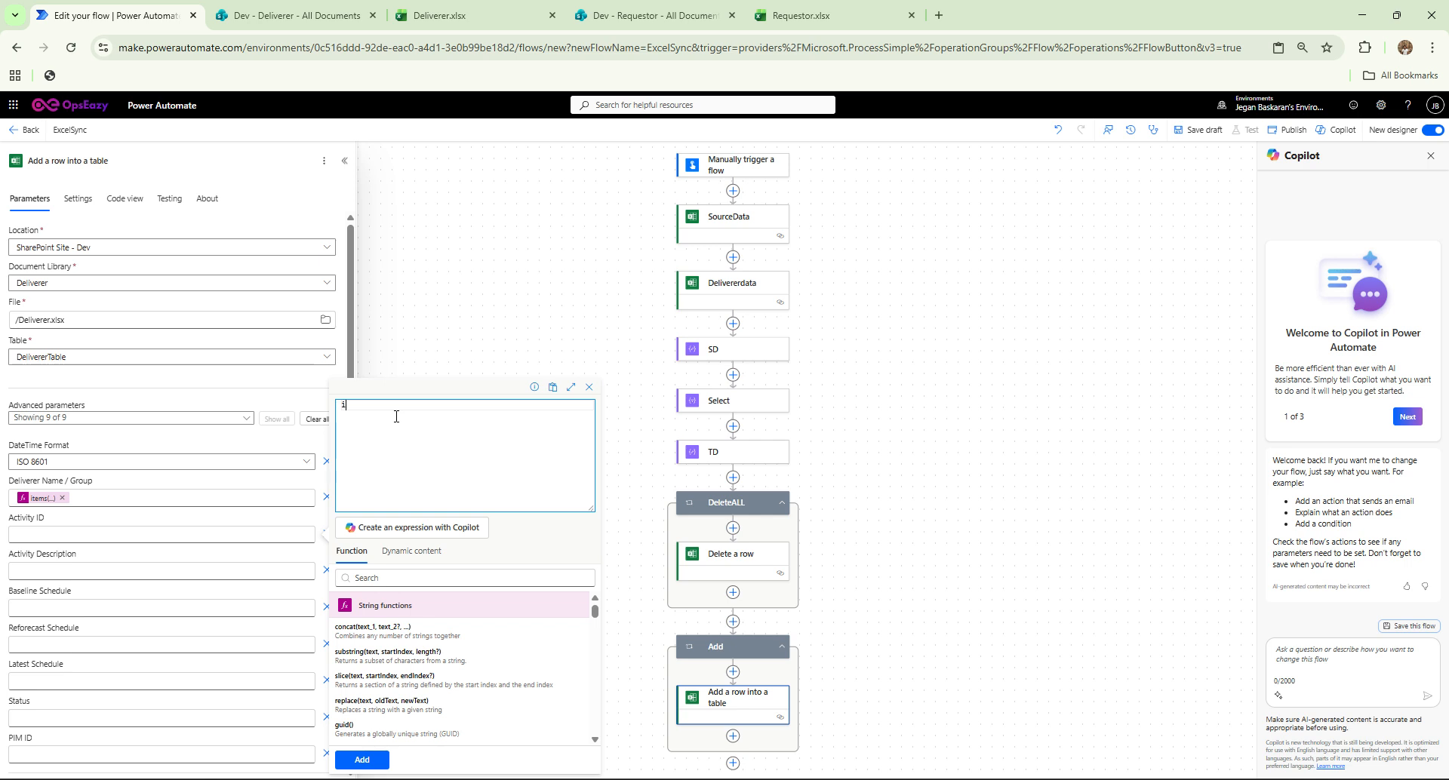
{"action": "type", "text": "tem"}
{"action": "left_click", "coordinate": [396, 427]}
{"action": "type", "text": "("}
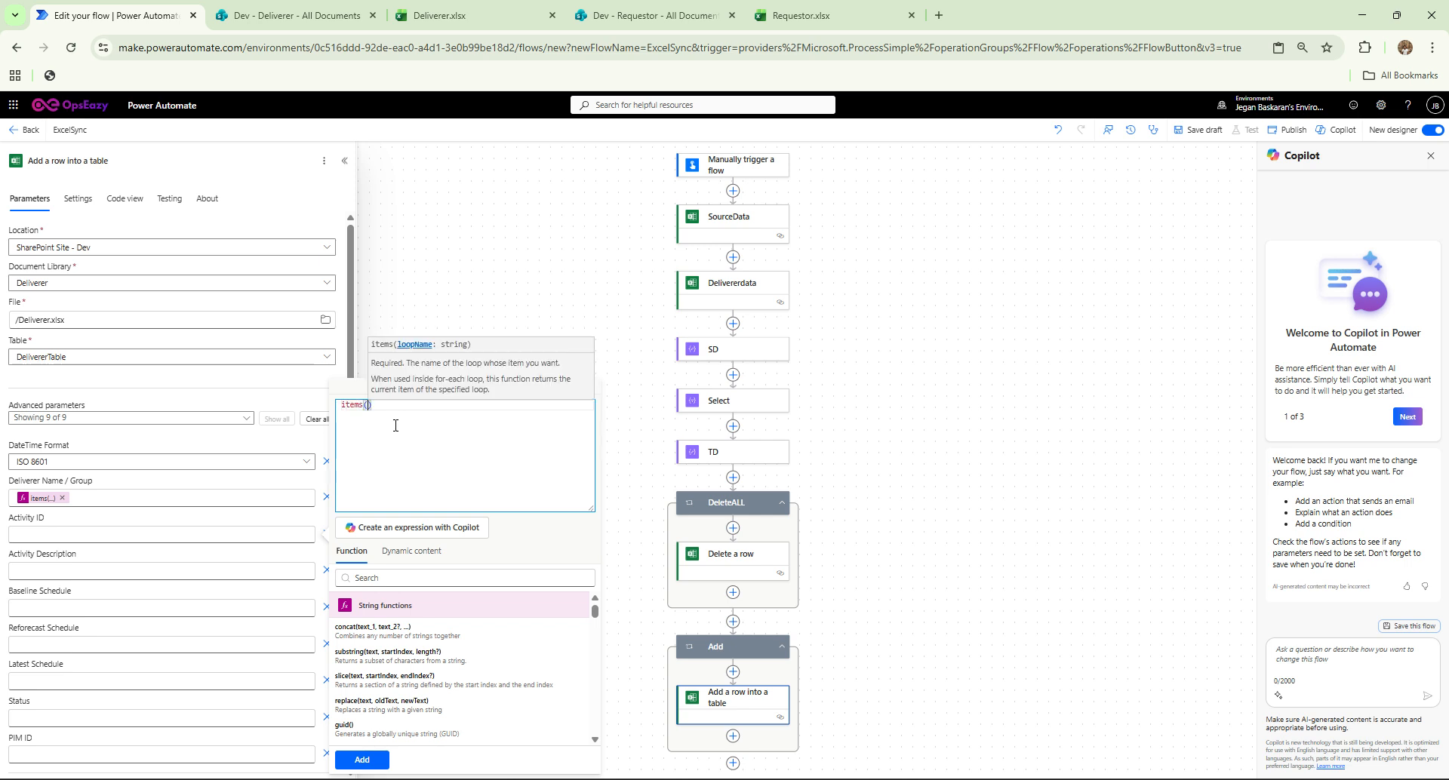
{"action": "type", "text": "'Add')"}
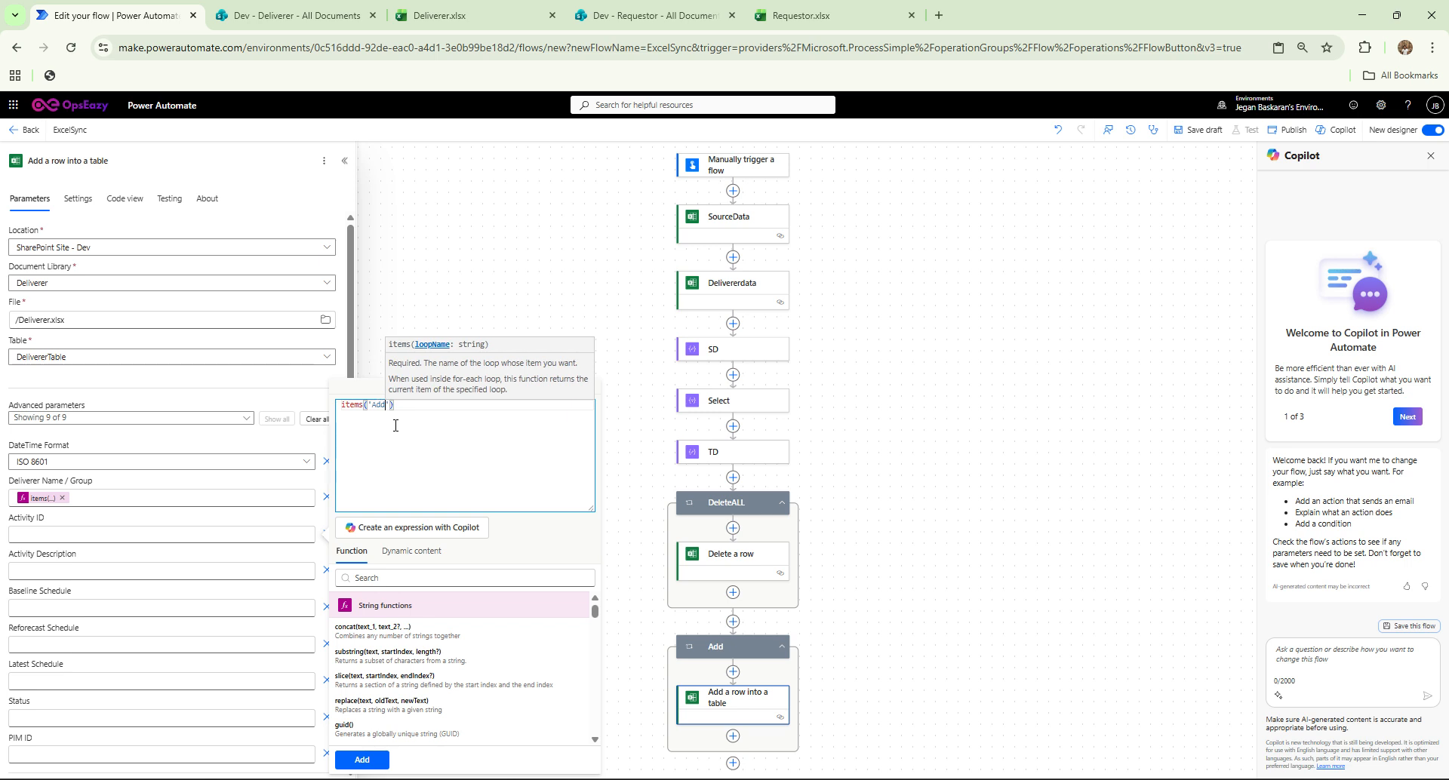
{"action": "type", "text": "?["}
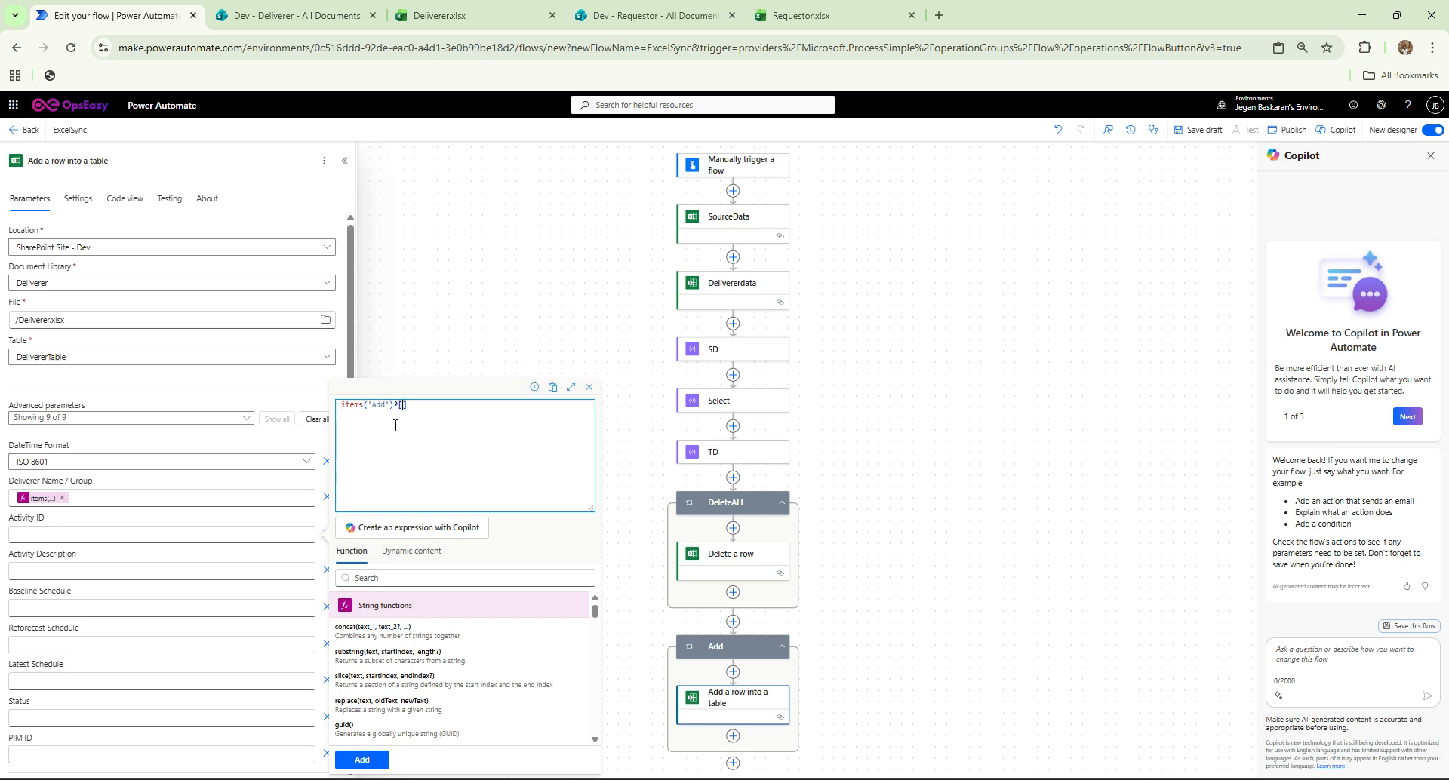
{"action": "type", "text": "'AcitvityID"}
{"action": "left_click", "coordinate": [364, 760]}
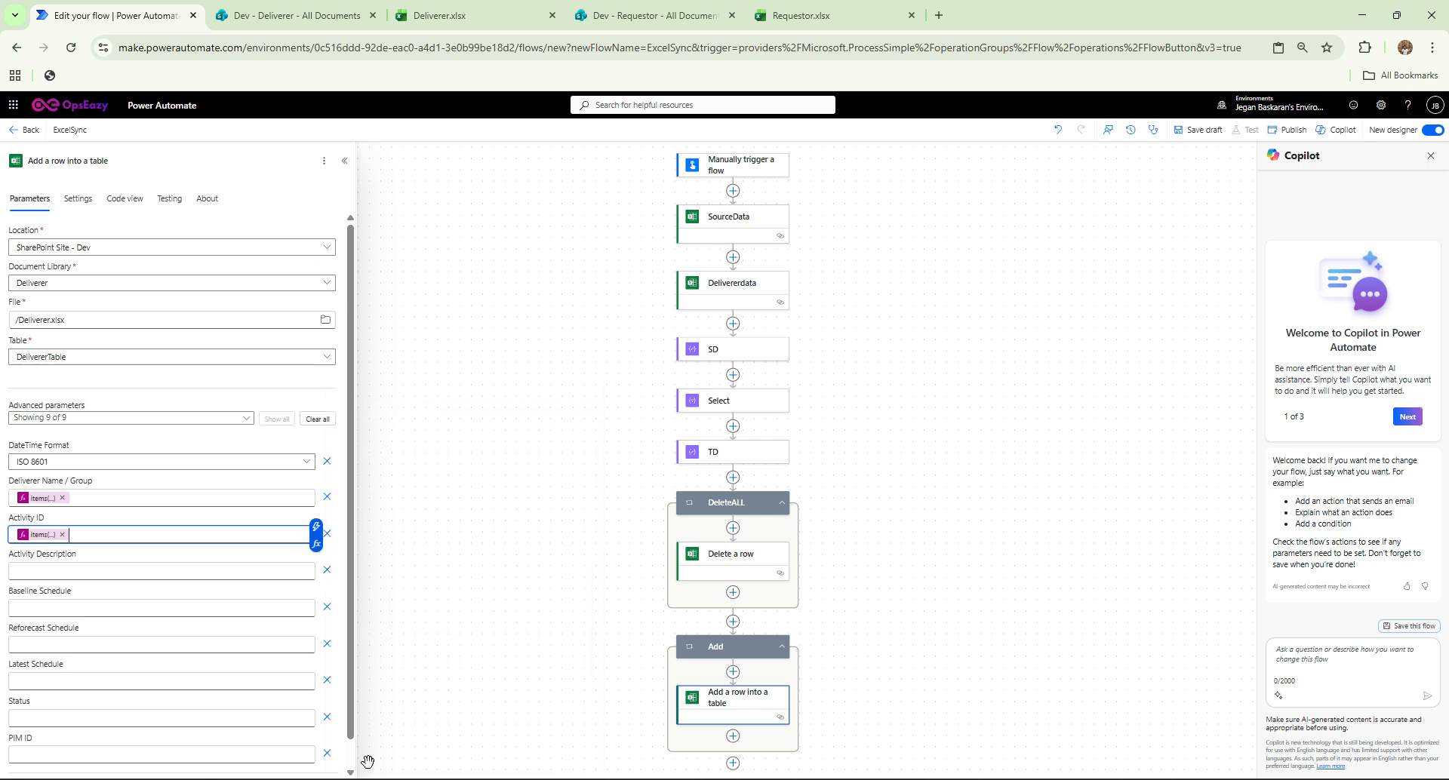
Set Activity Description to the expression items('Add')['desc'].
{"action": "left_click", "coordinate": [242, 570]}
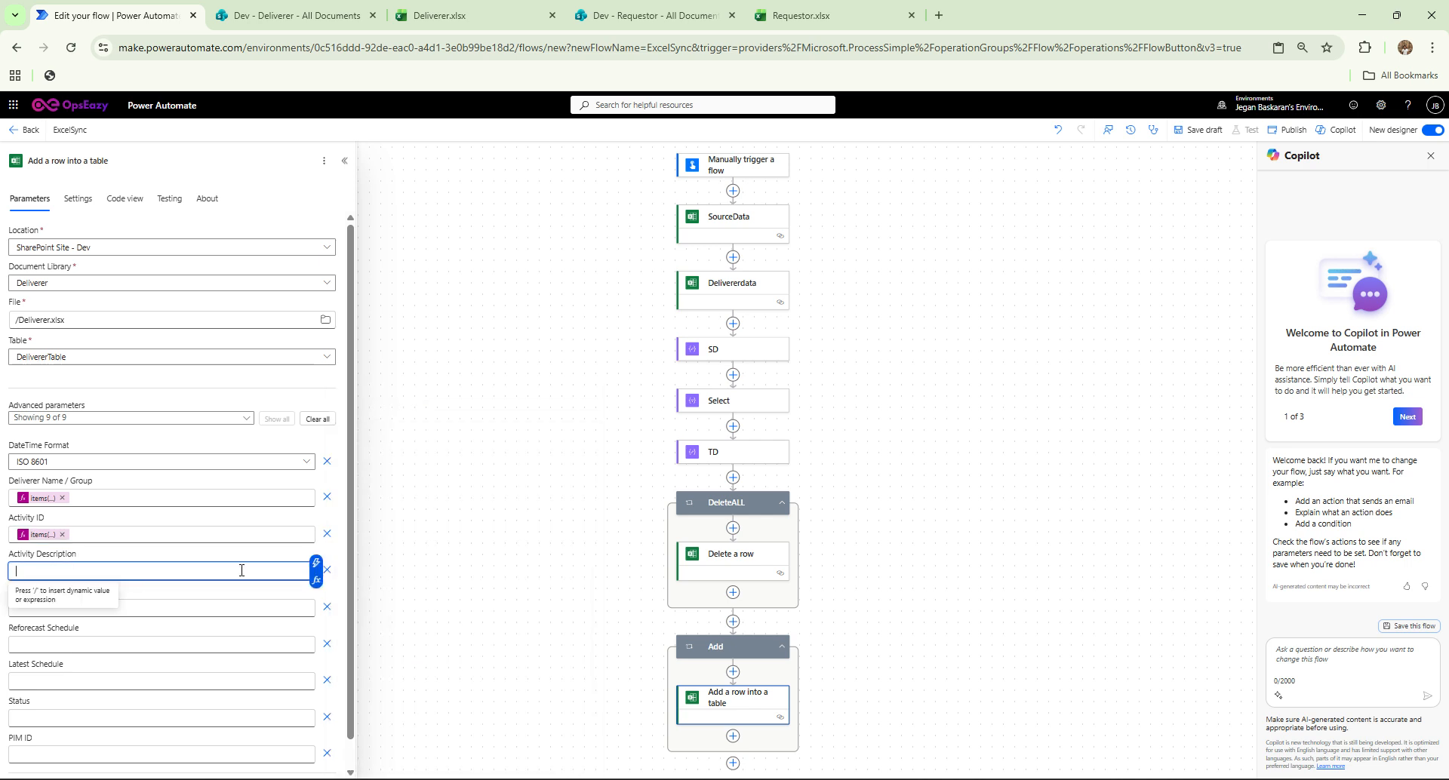
{"action": "left_click", "coordinate": [316, 580]}
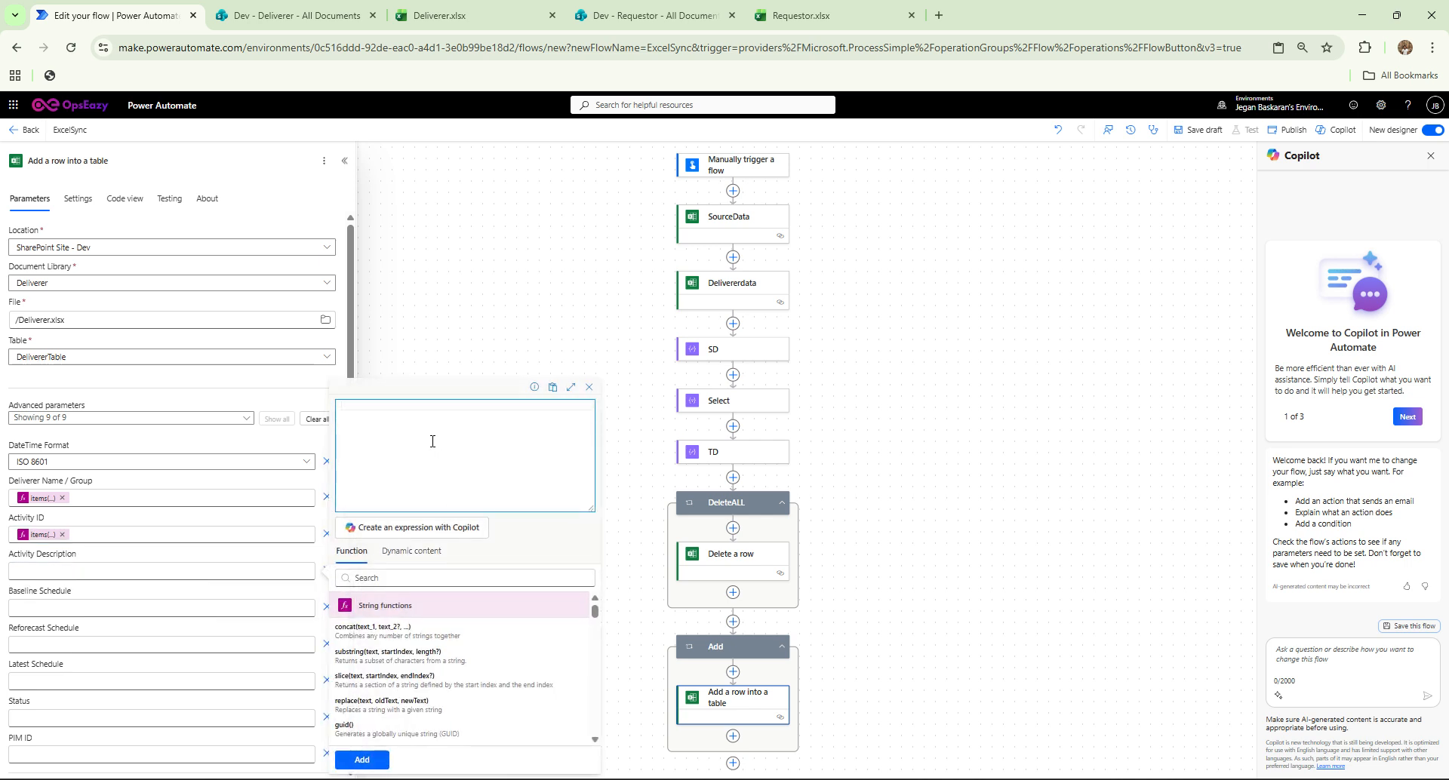
{"action": "type", "text": "item"}
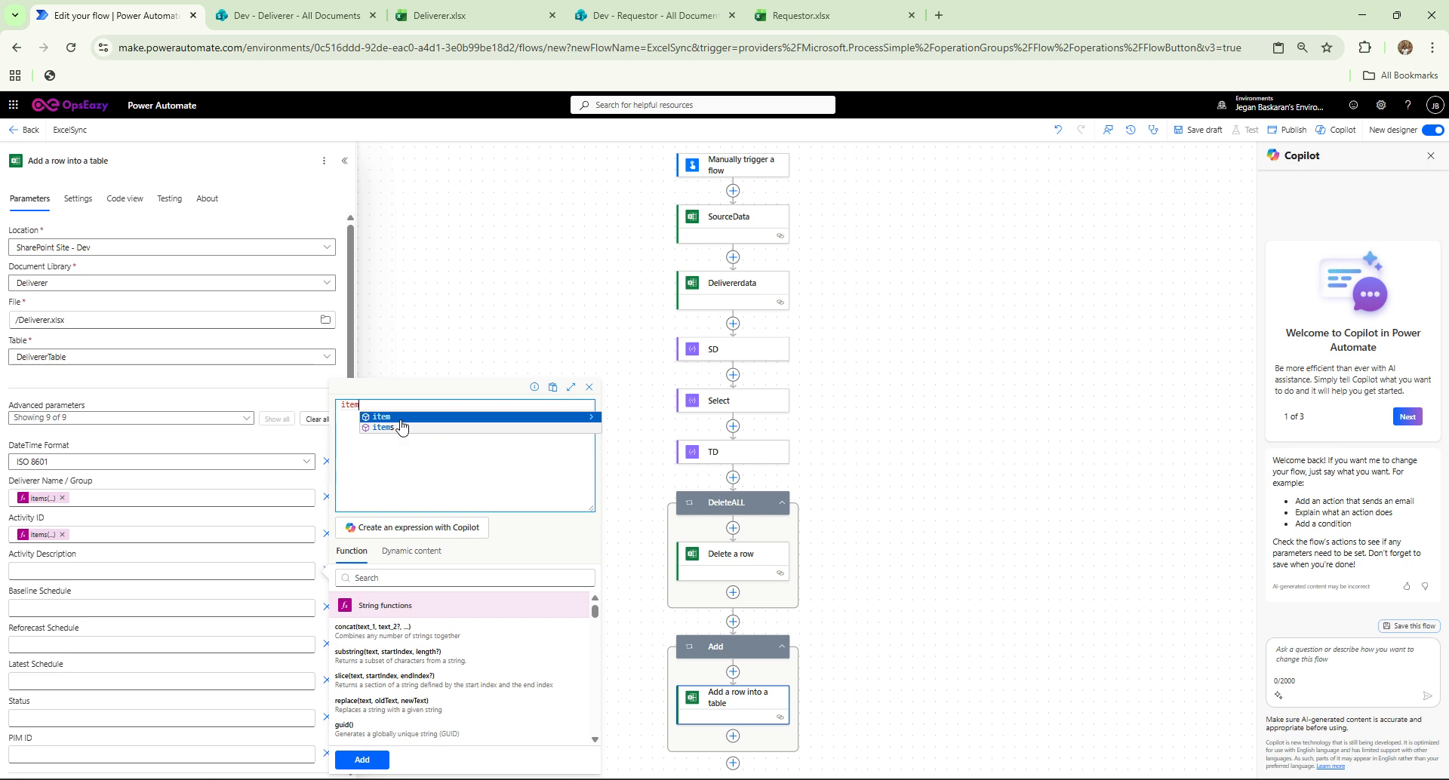
{"action": "type", "text": "s("}
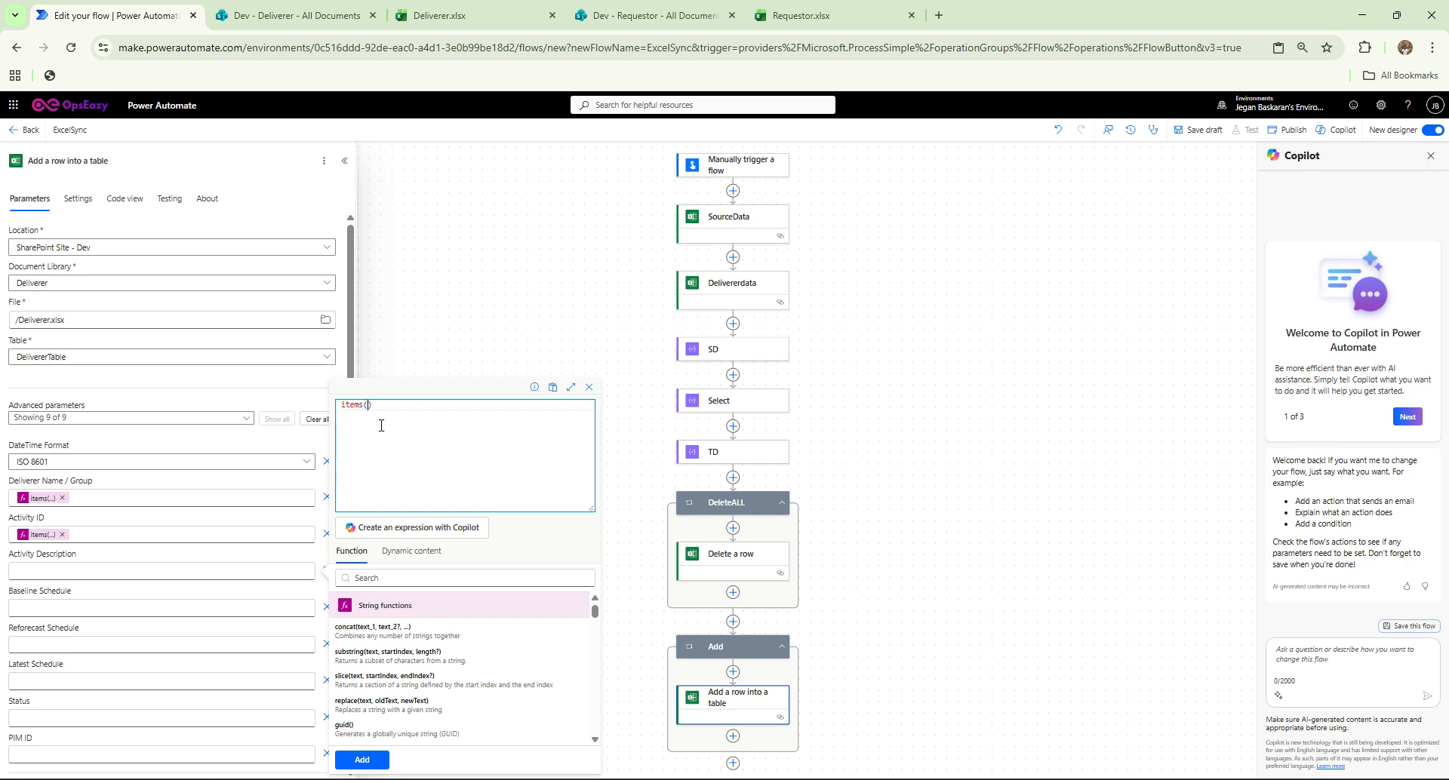
{"action": "type", "text": "'Add')"}
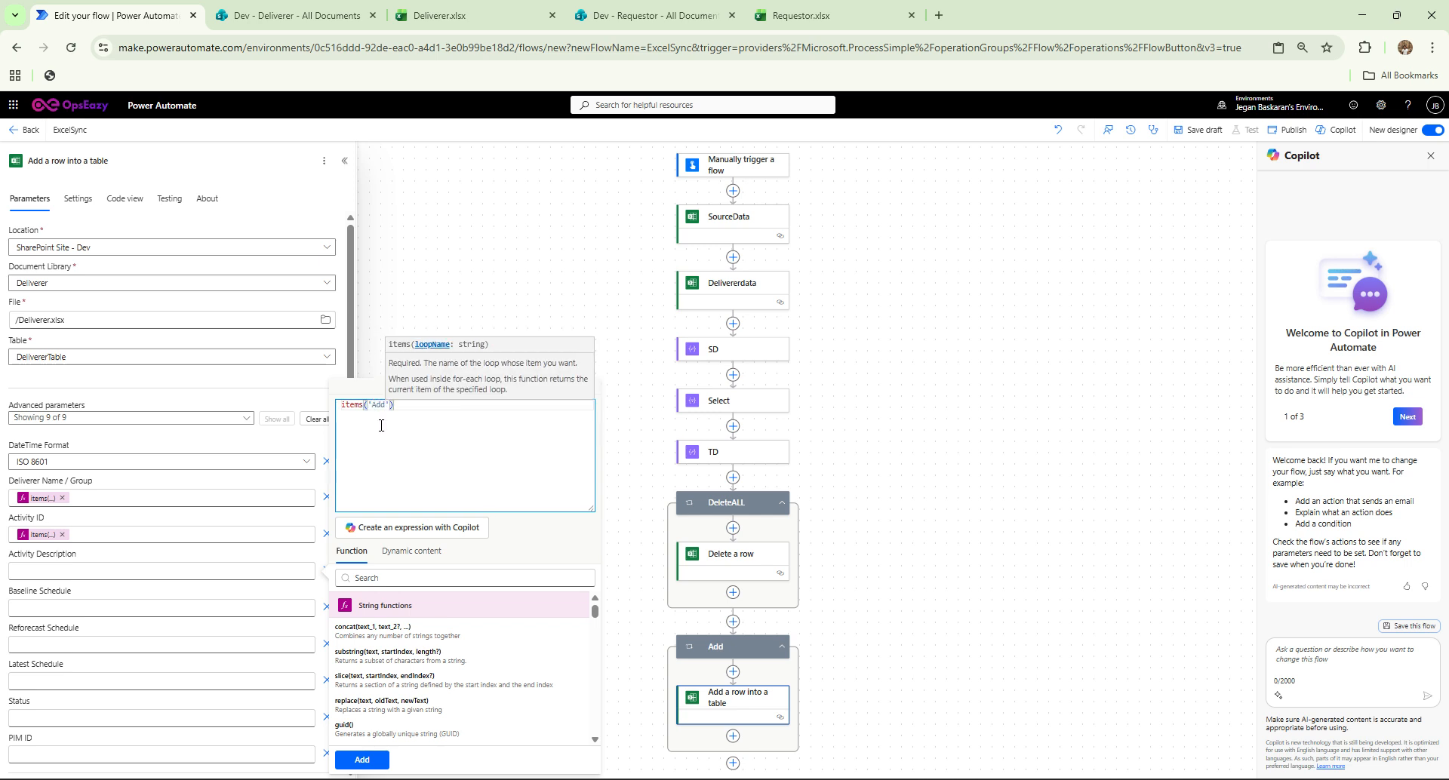
{"action": "type", "text": "["}
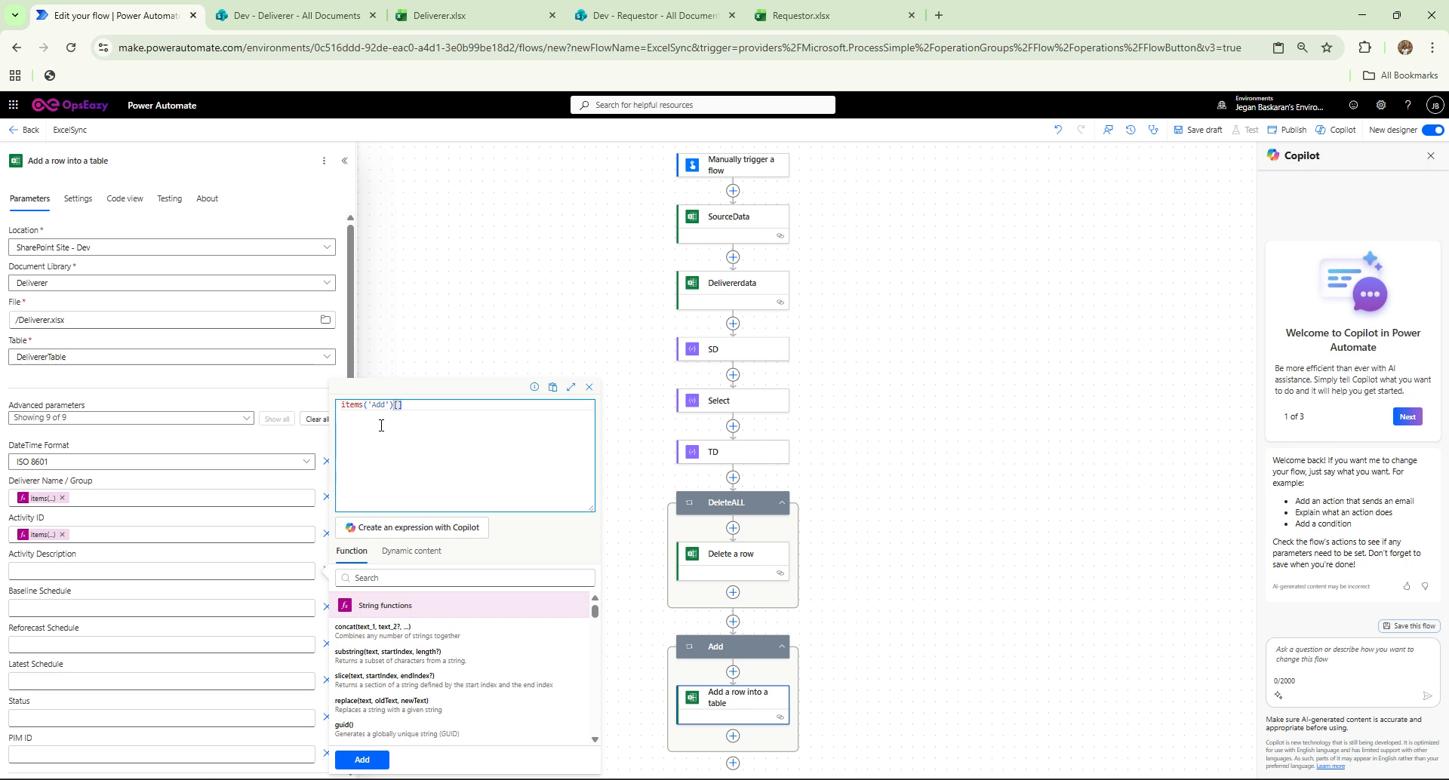
{"action": "type", "text": "'desc"}
{"action": "left_click", "coordinate": [362, 760]}
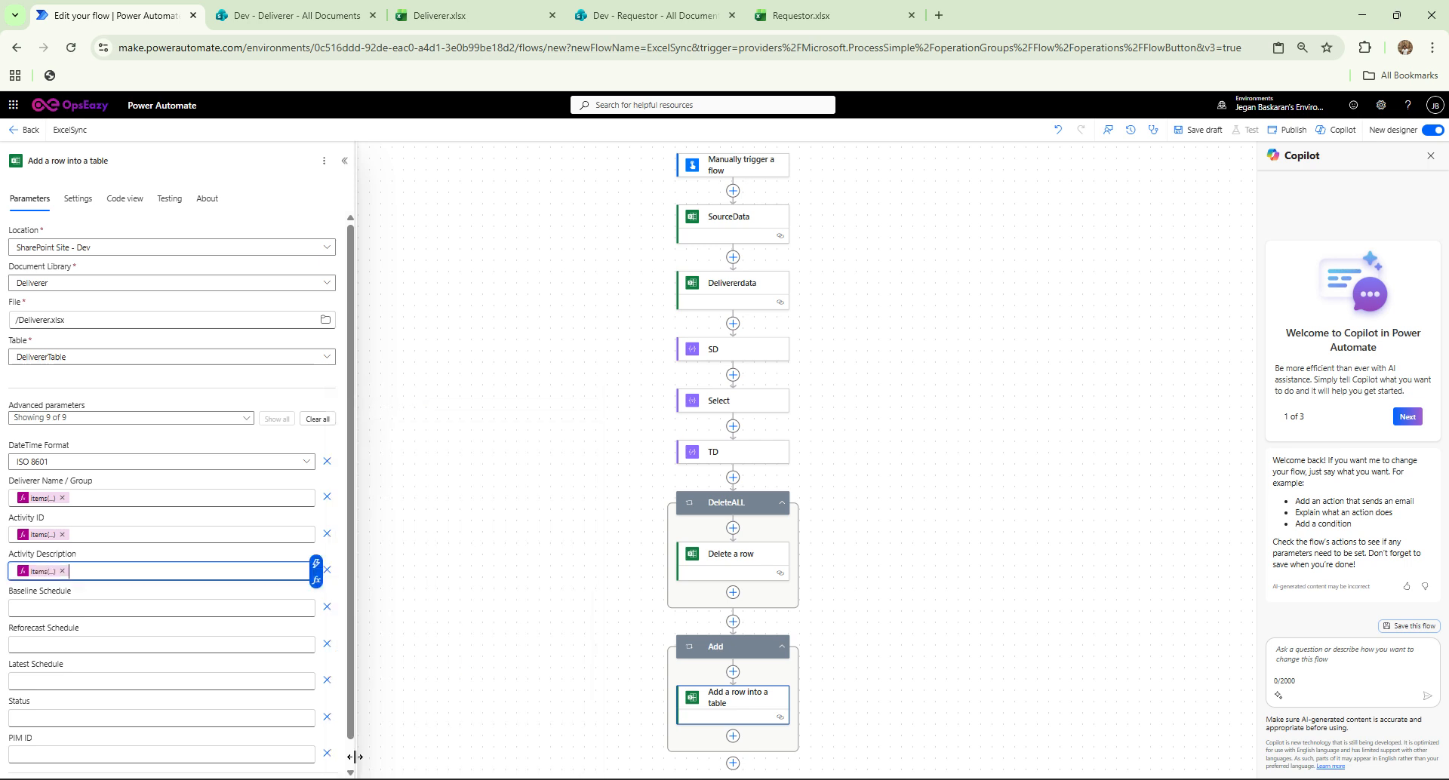
Look up the description key in the Select map and correct the Activity Description expression to items('Add')['Decs'].
{"action": "left_click", "coordinate": [719, 348]}
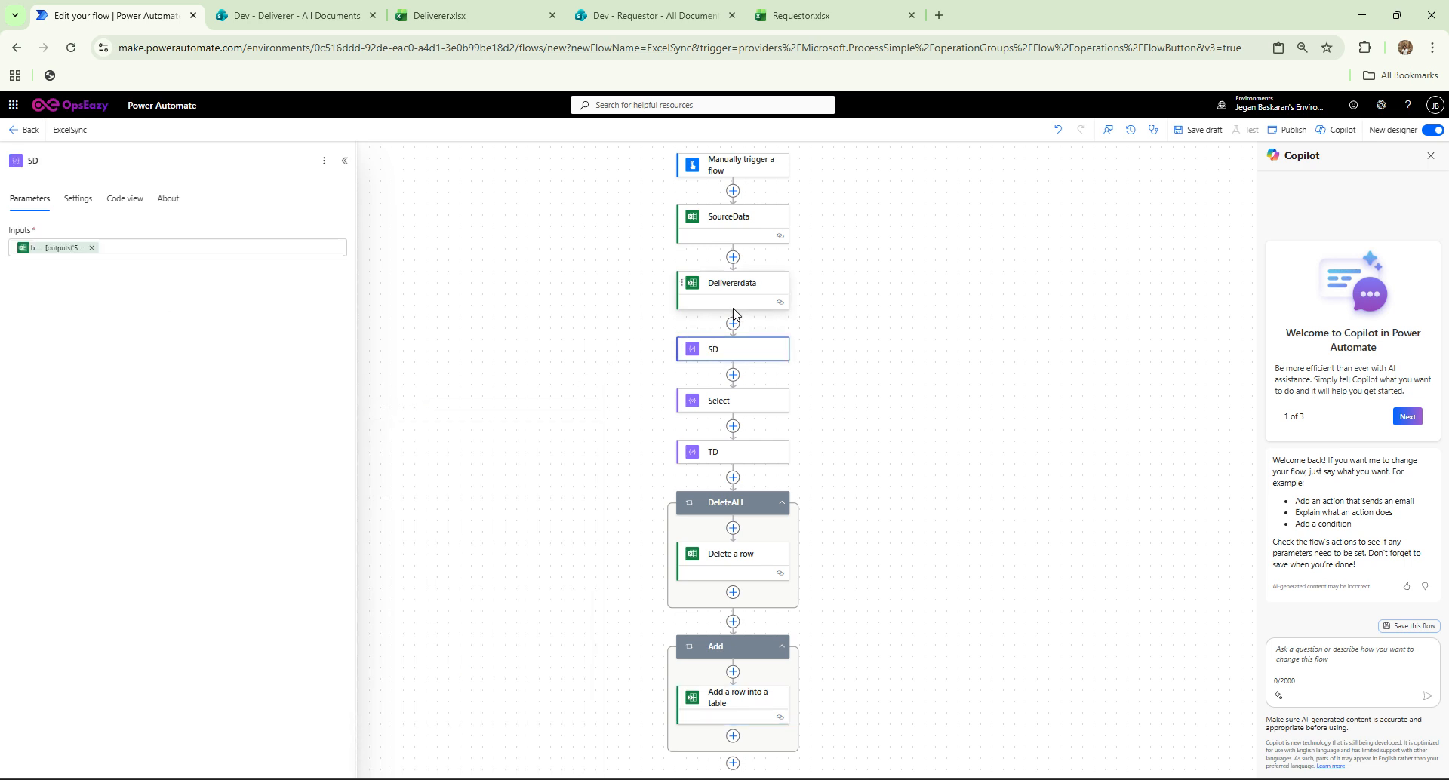
{"action": "left_click", "coordinate": [734, 406]}
{"action": "double_click", "coordinate": [34, 355]}
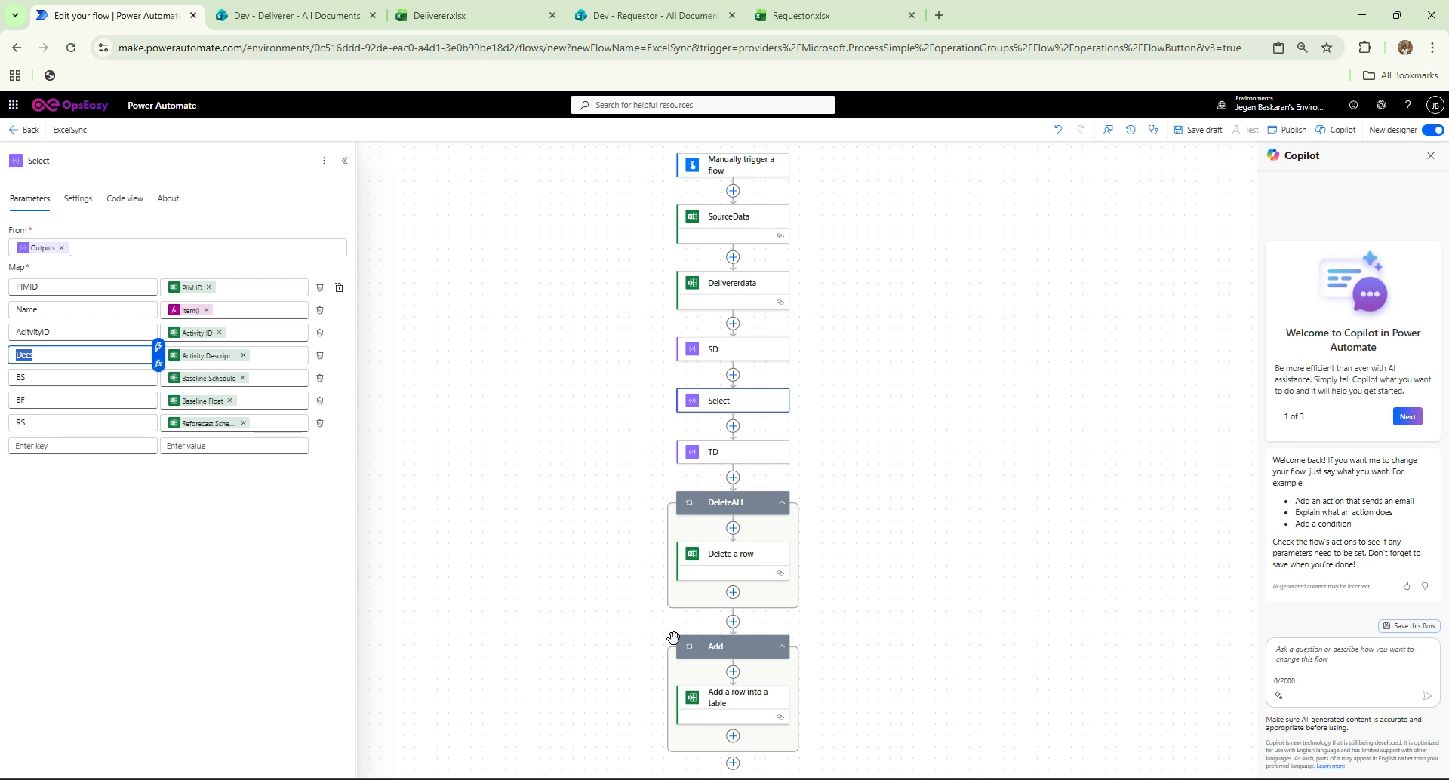
{"action": "left_click", "coordinate": [717, 700]}
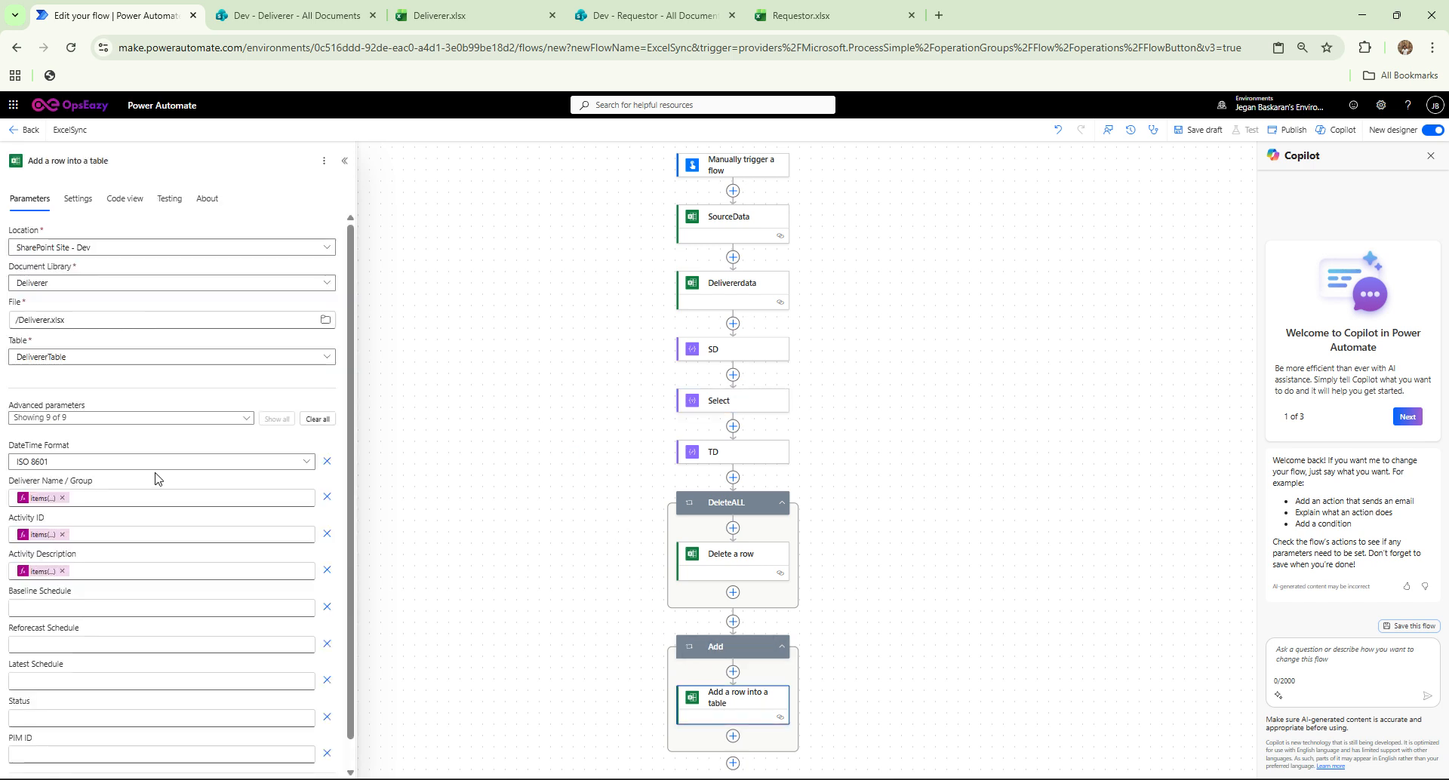
{"action": "left_click", "coordinate": [43, 571]}
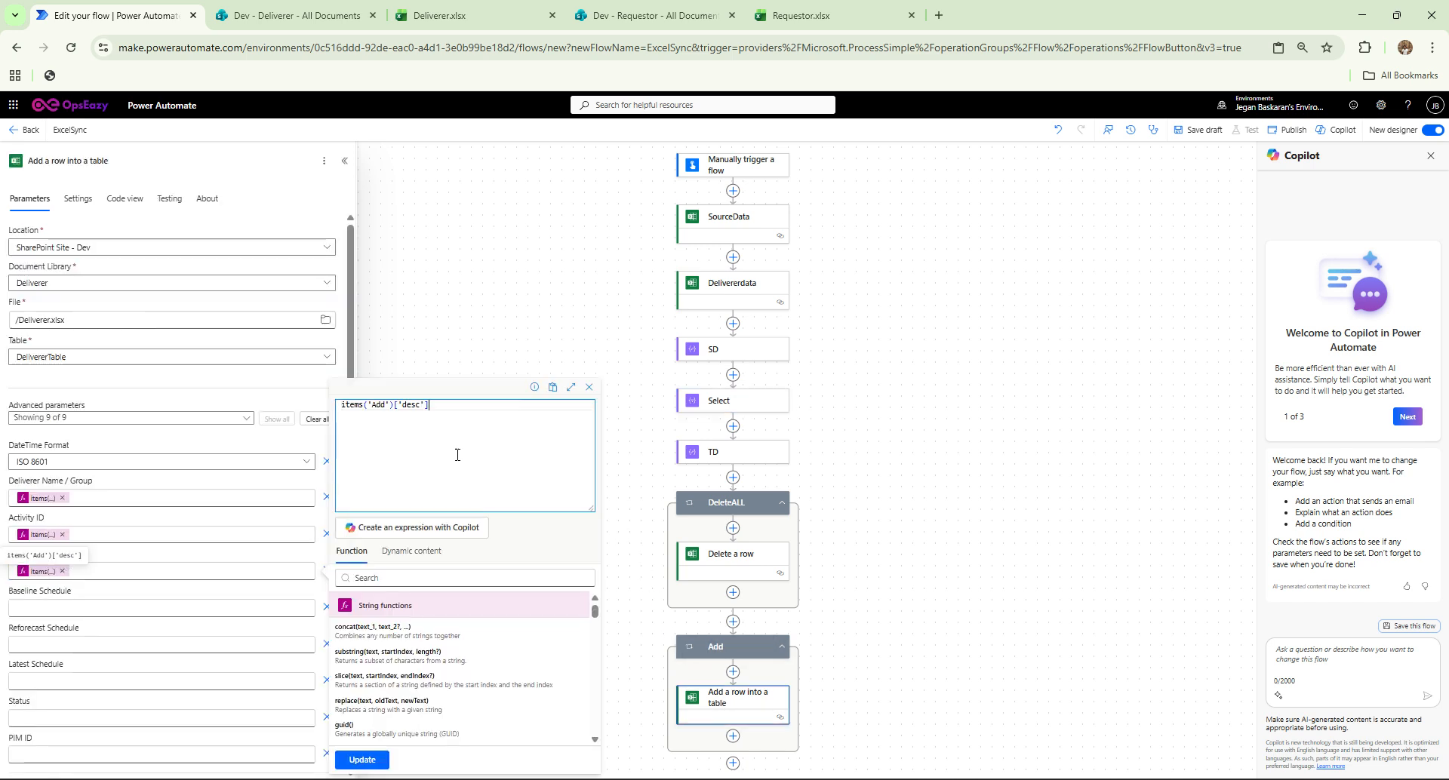
{"action": "double_click", "coordinate": [408, 406]}
{"action": "type", "text": "Decs"}
{"action": "key", "text": "ctrl+a"}
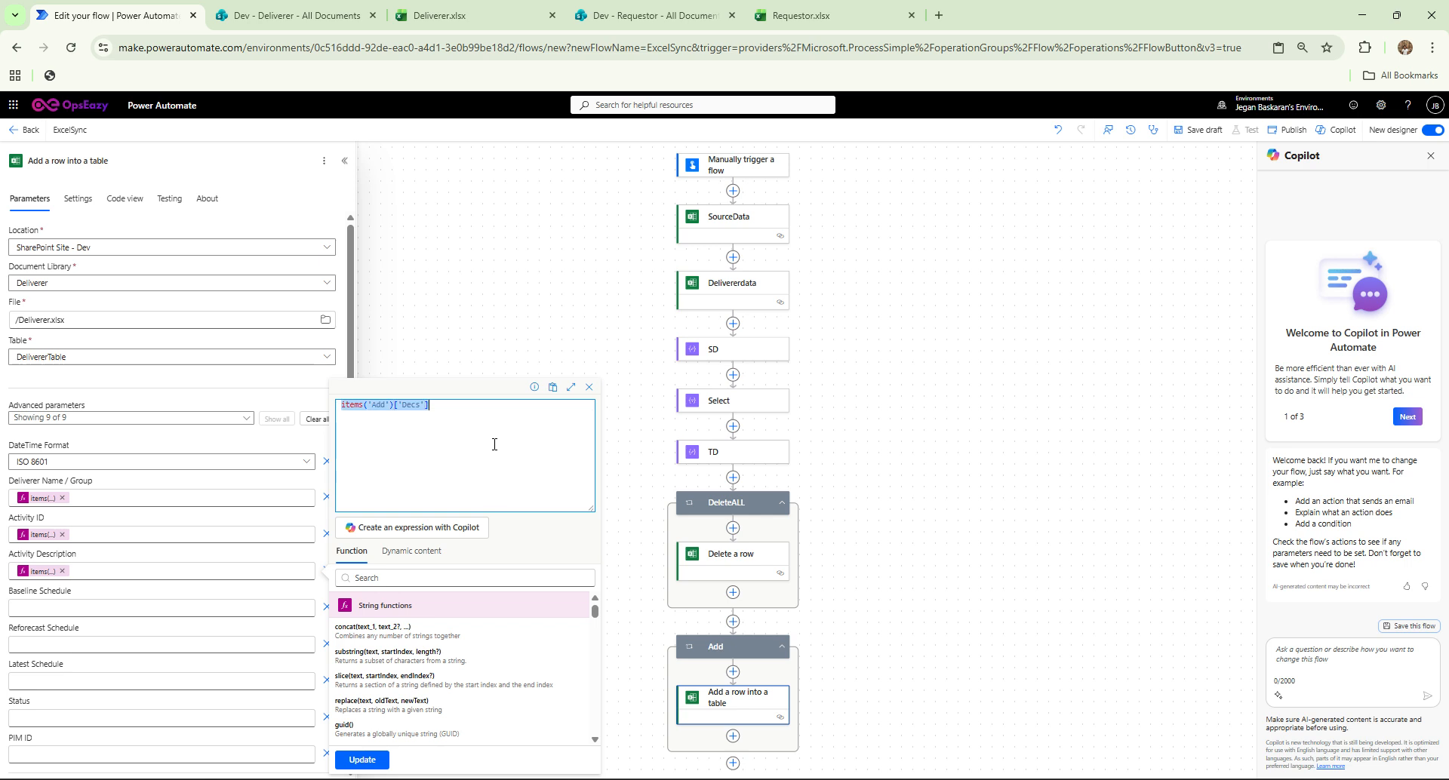
{"action": "left_click", "coordinate": [145, 614]}
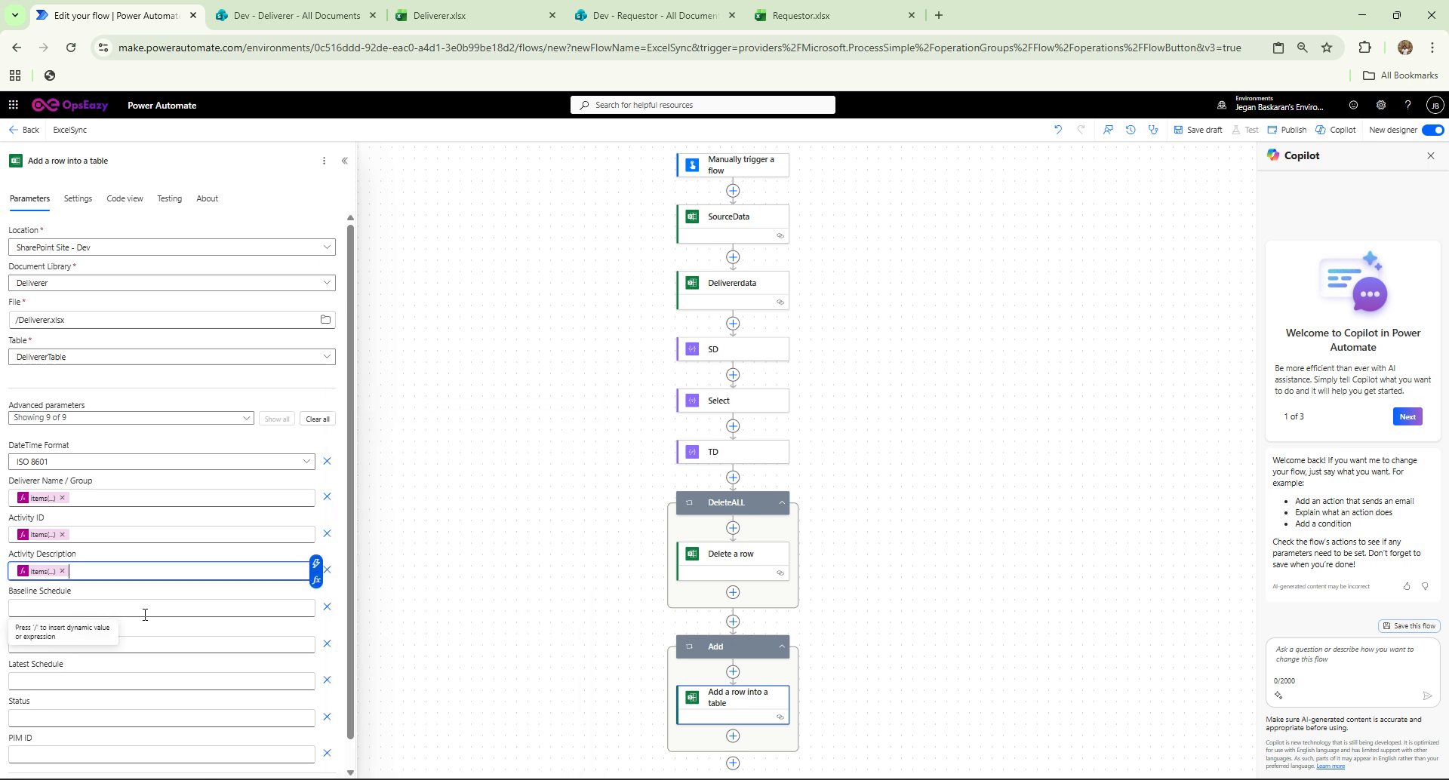
Set Baseline Schedule to the copied items('Add') expression, replacing the Decs key with the matching Select map key.
{"action": "left_click", "coordinate": [236, 606]}
{"action": "left_click", "coordinate": [315, 617]}
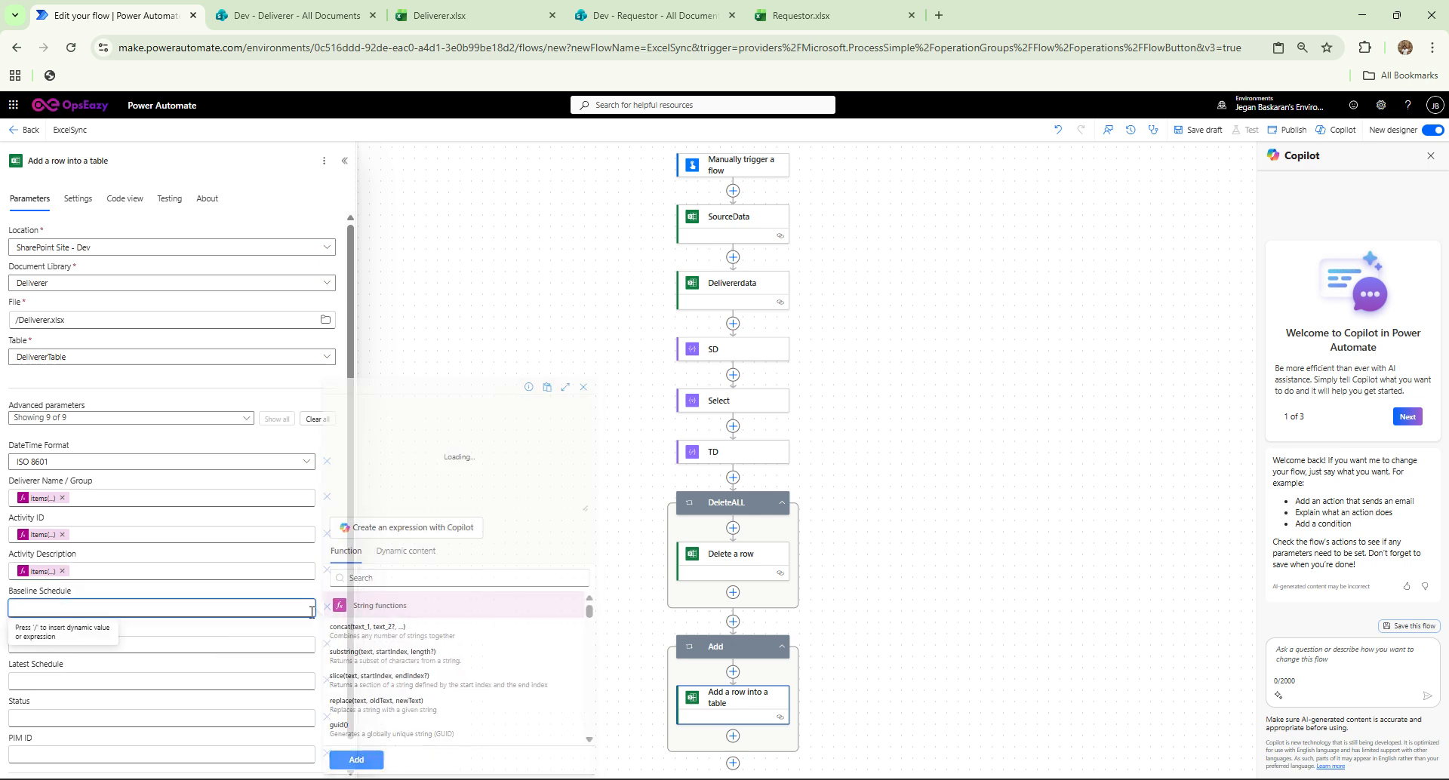
{"action": "type", "text": "items('Add')['Decs']"}
{"action": "double_click", "coordinate": [411, 405]}
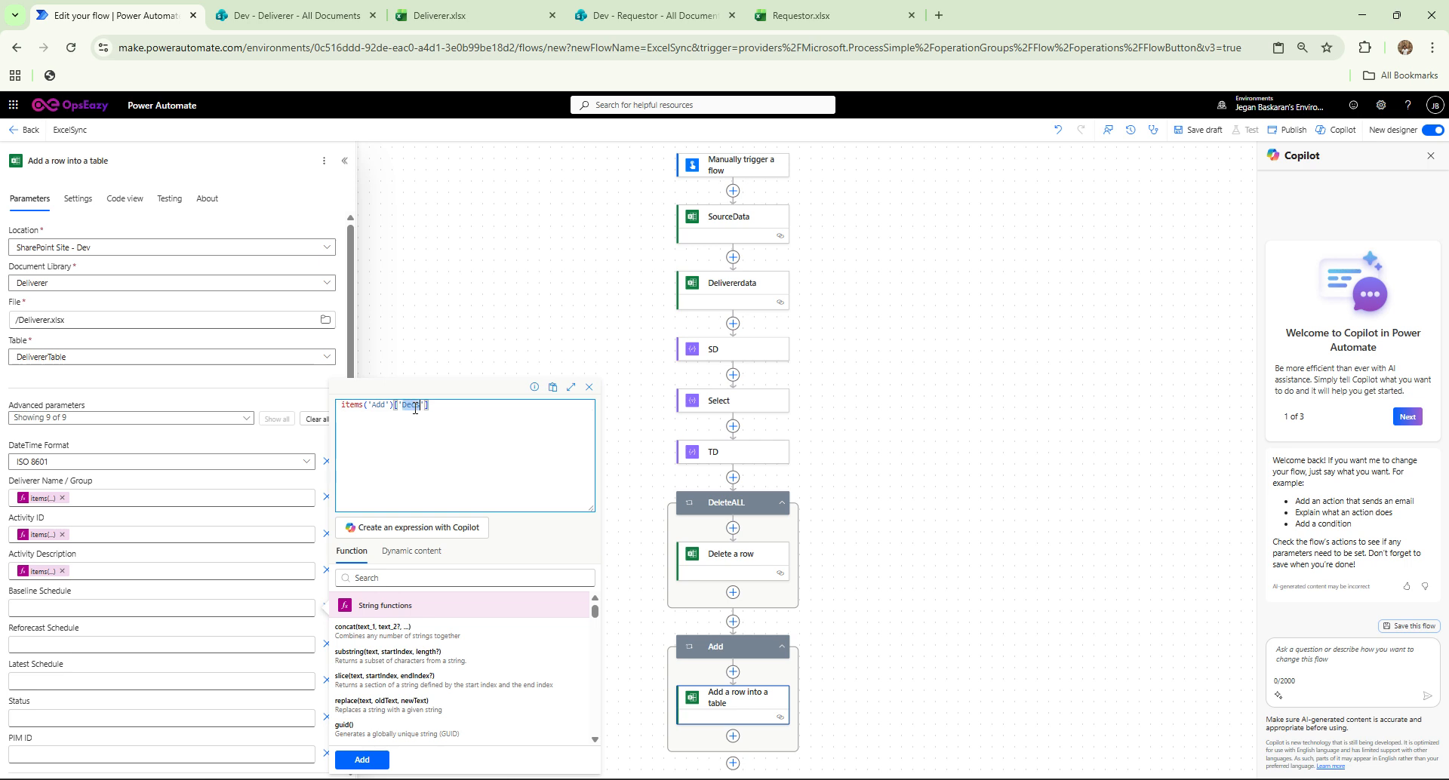
{"action": "type", "text": "Desc"}
{"action": "left_click", "coordinate": [363, 760]}
Set Reforecast Schedule to the expression items('Add')['RS'] and Status to Pending.
{"action": "left_click", "coordinate": [139, 645]}
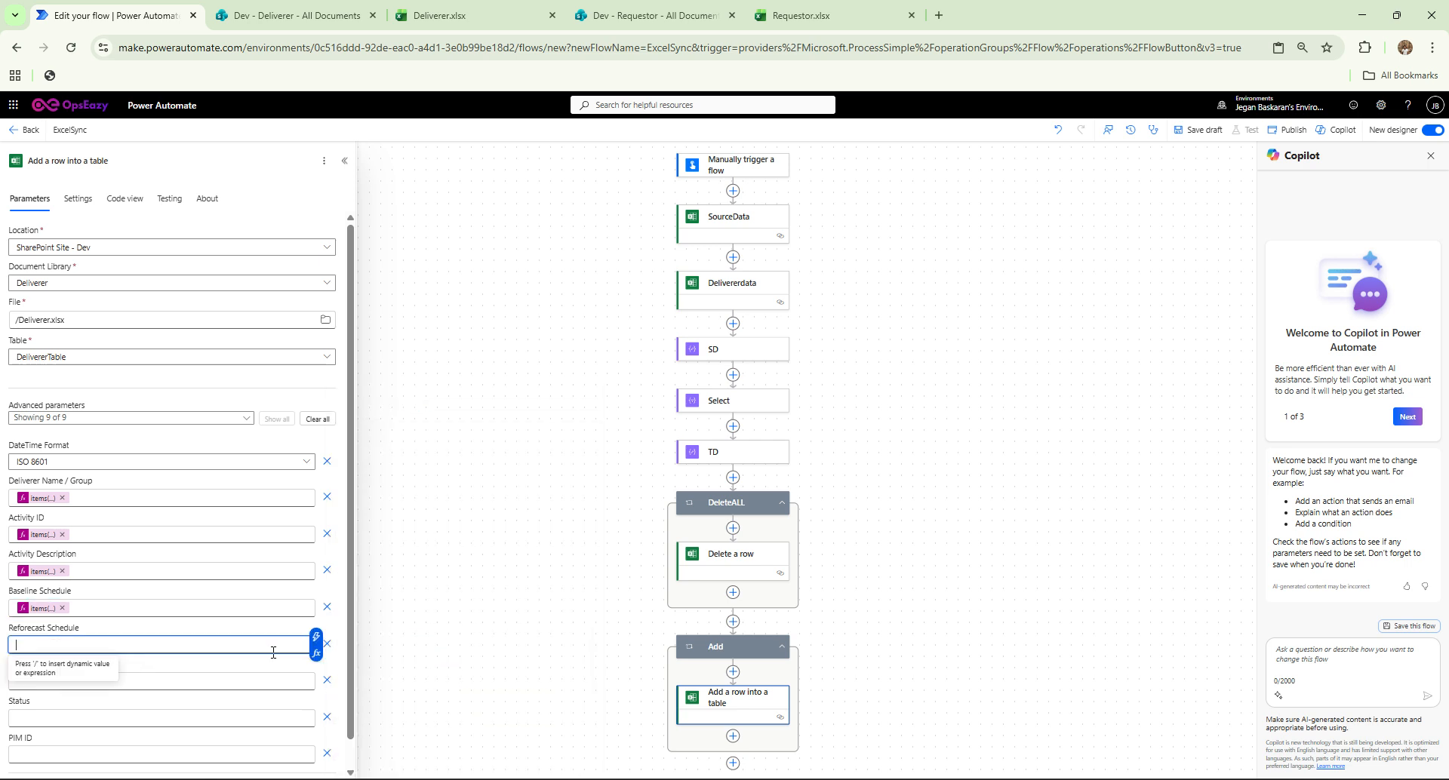
{"action": "left_click", "coordinate": [316, 653]}
{"action": "type", "text": "items('Add')['Decs']"}
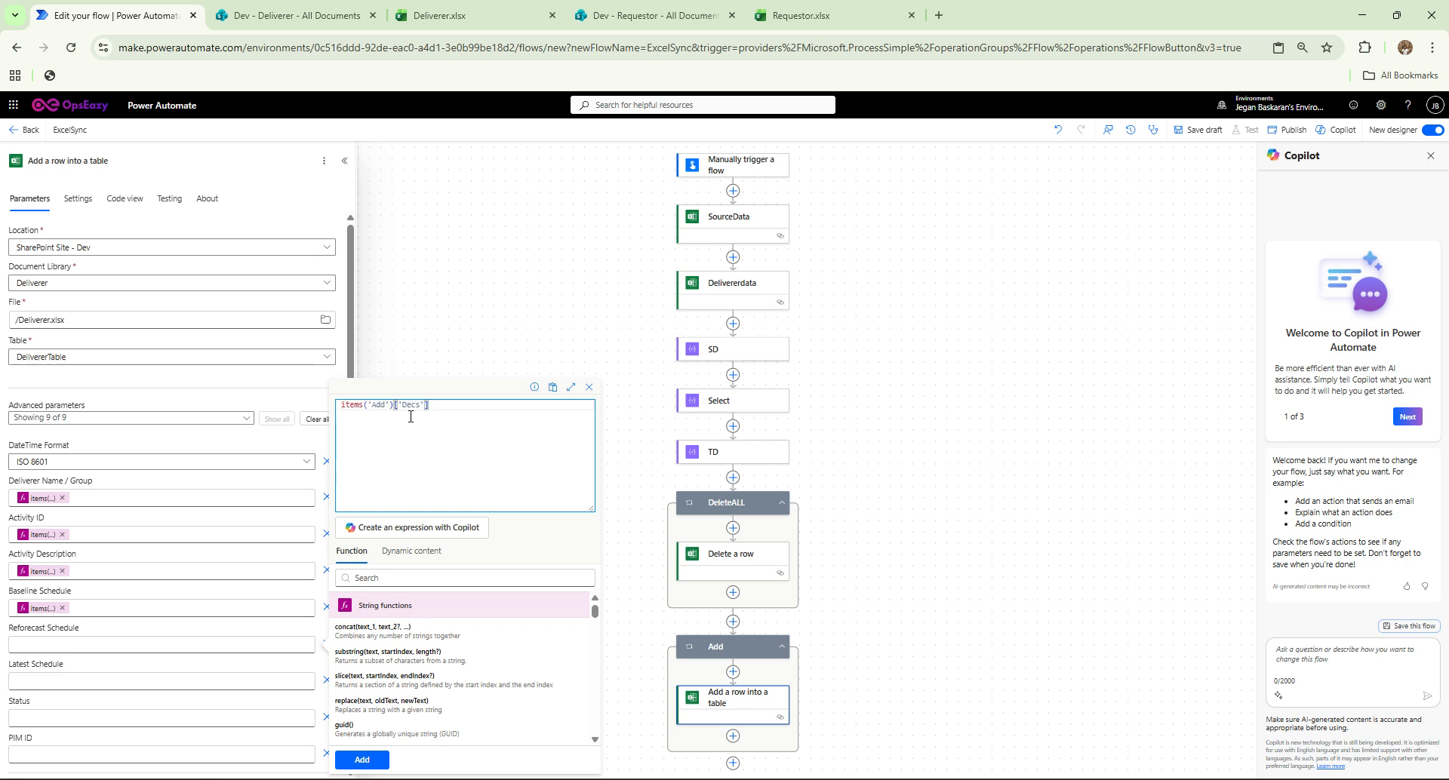
{"action": "double_click", "coordinate": [409, 407]}
{"action": "type", "text": "RS"}
{"action": "left_click", "coordinate": [362, 759]}
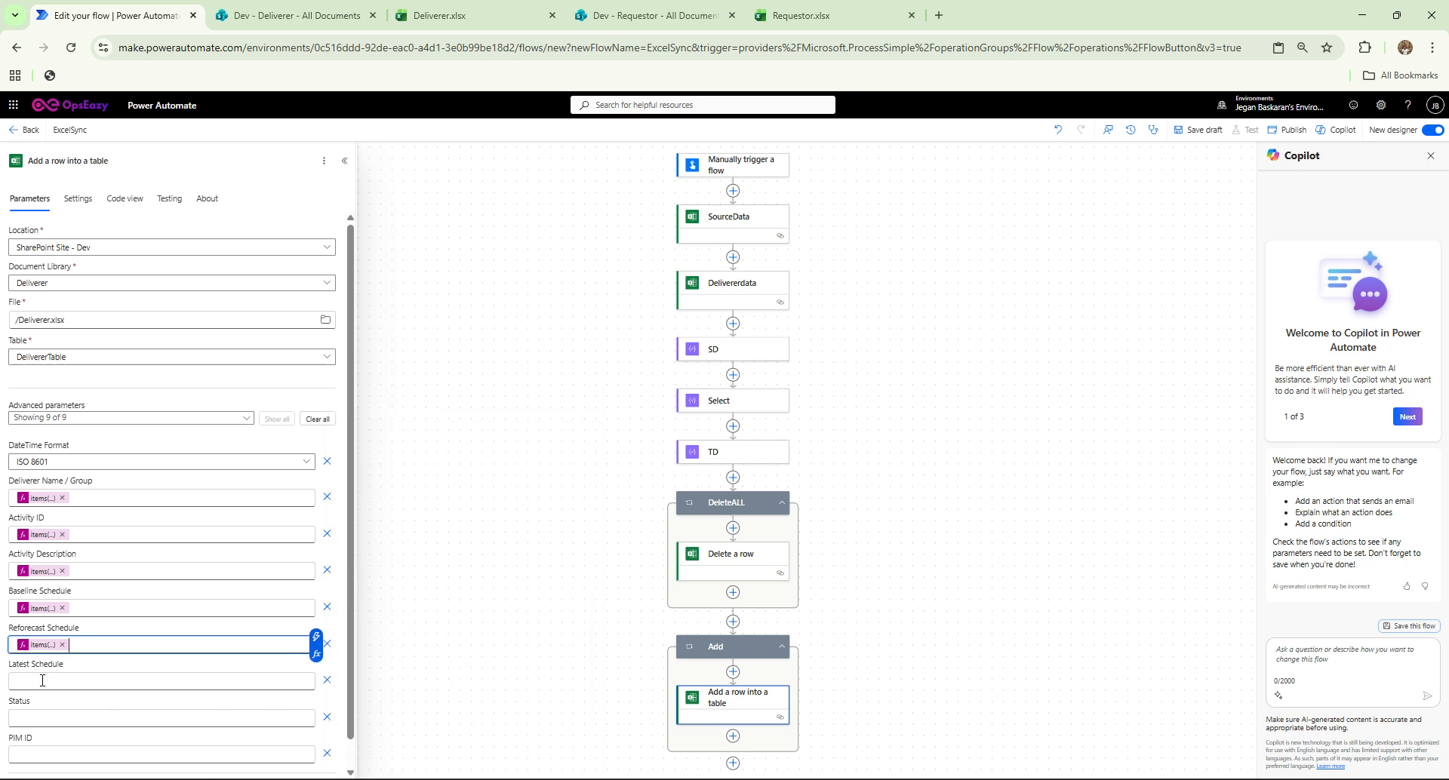
{"action": "left_click", "coordinate": [45, 718]}
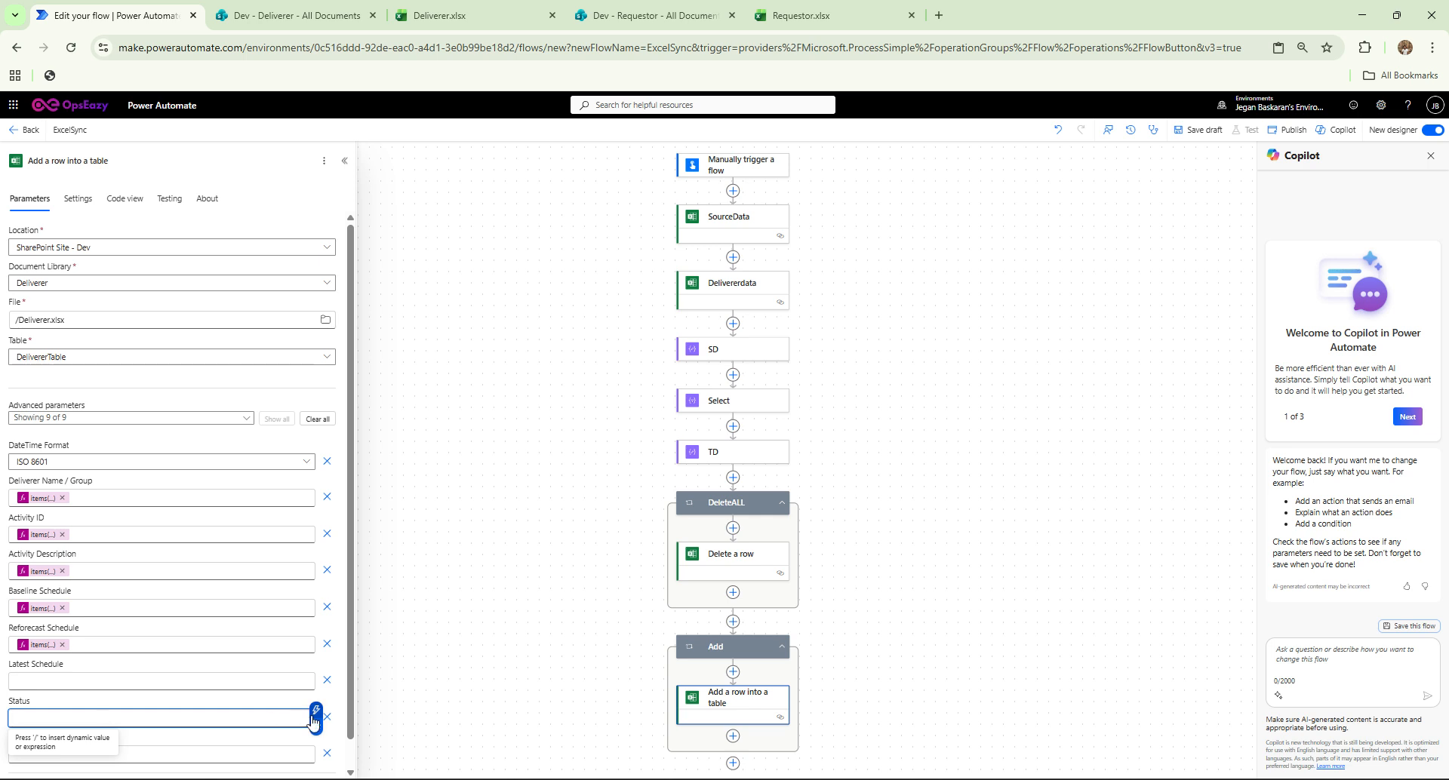
{"action": "type", "text": "Pending"}
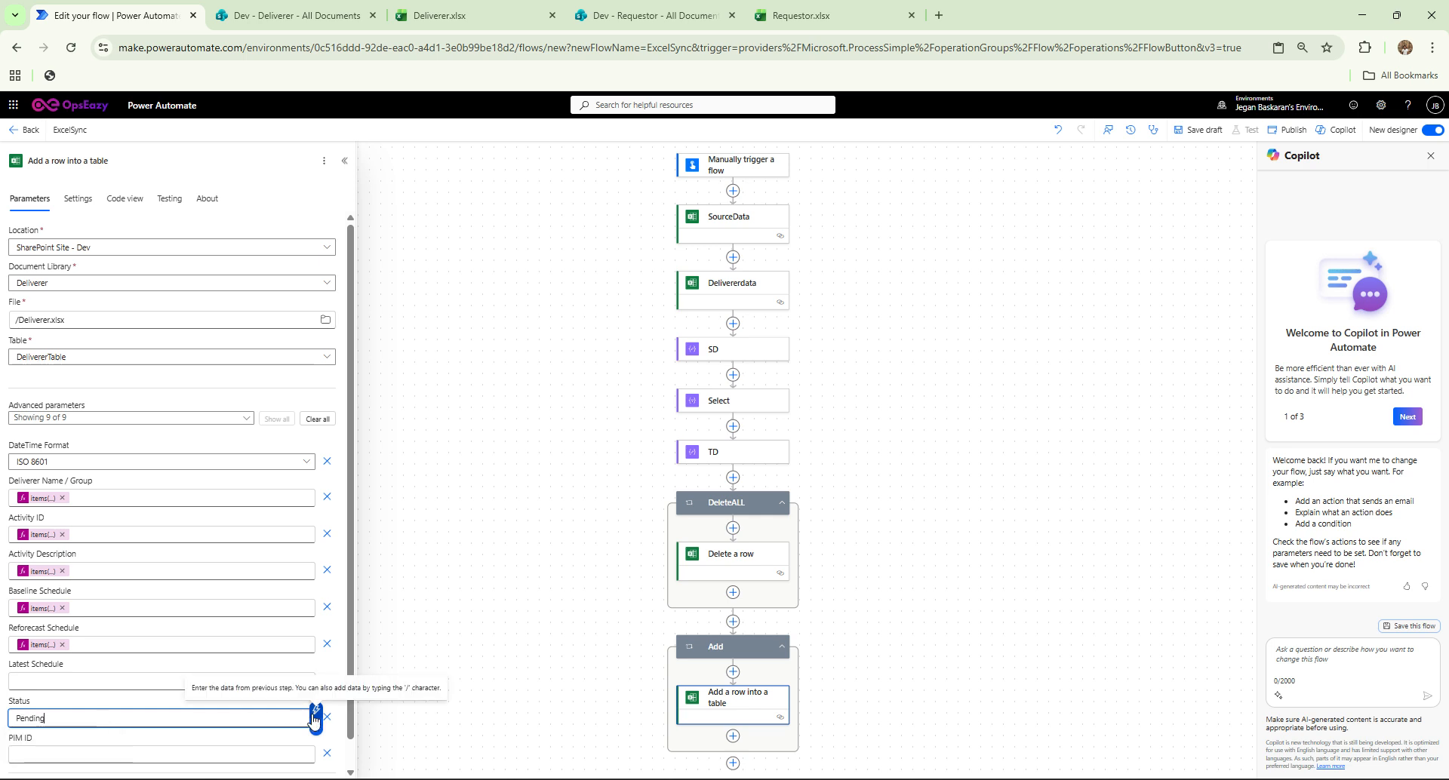
Set PIM ID to the expression items('Add')['PIMID'] and publish the flow.
{"action": "left_click", "coordinate": [284, 754]}
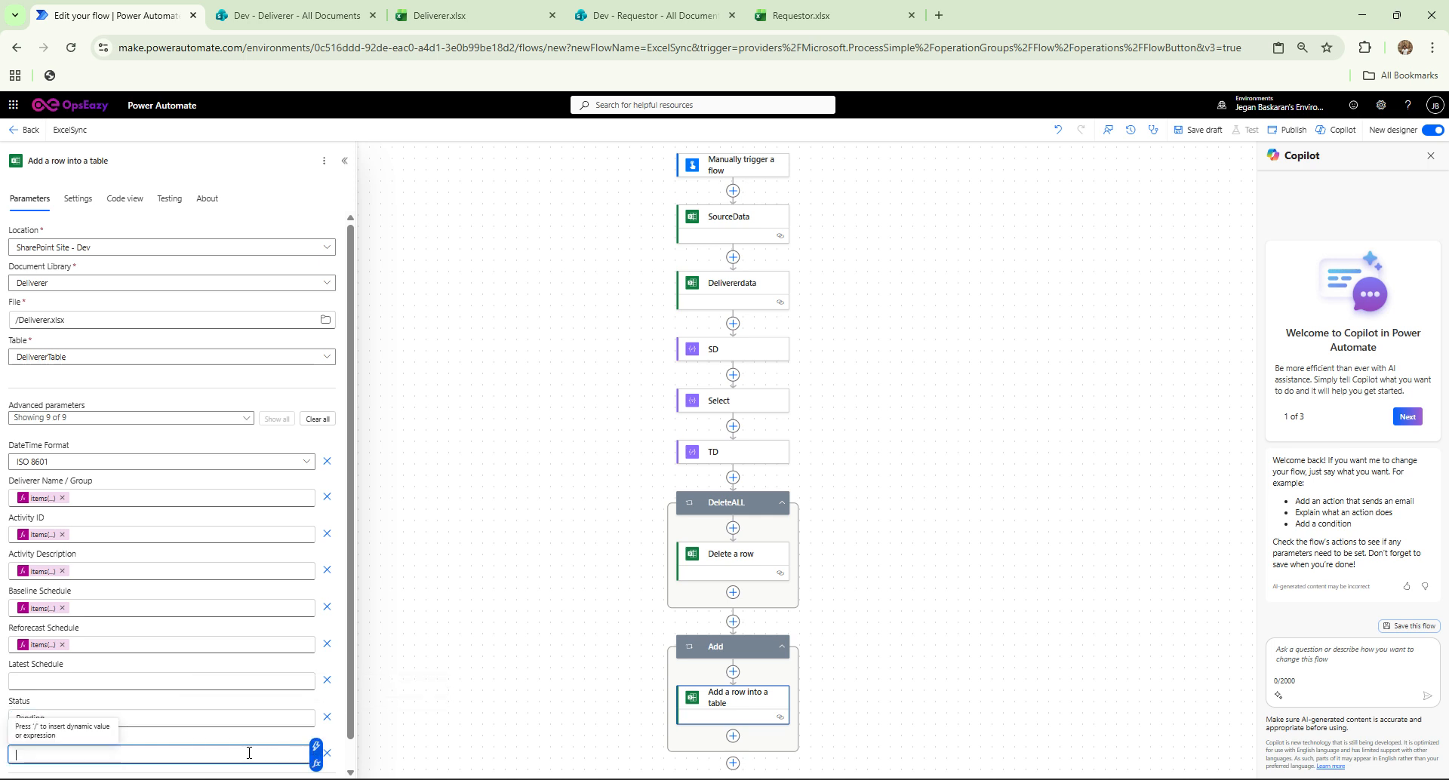
{"action": "left_click", "coordinate": [317, 750]}
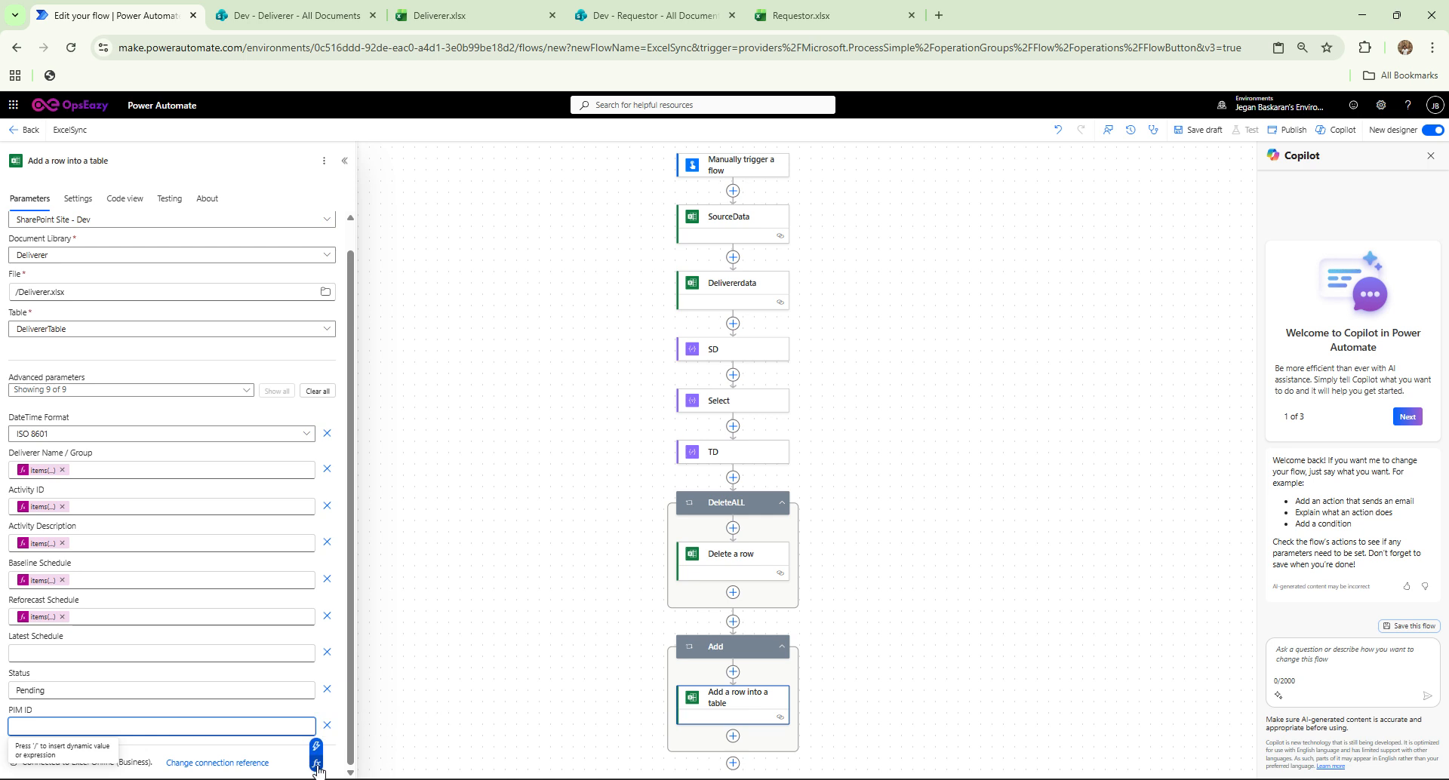
{"action": "left_click", "coordinate": [474, 416]}
{"action": "type", "text": "items('Add')['Decs']"}
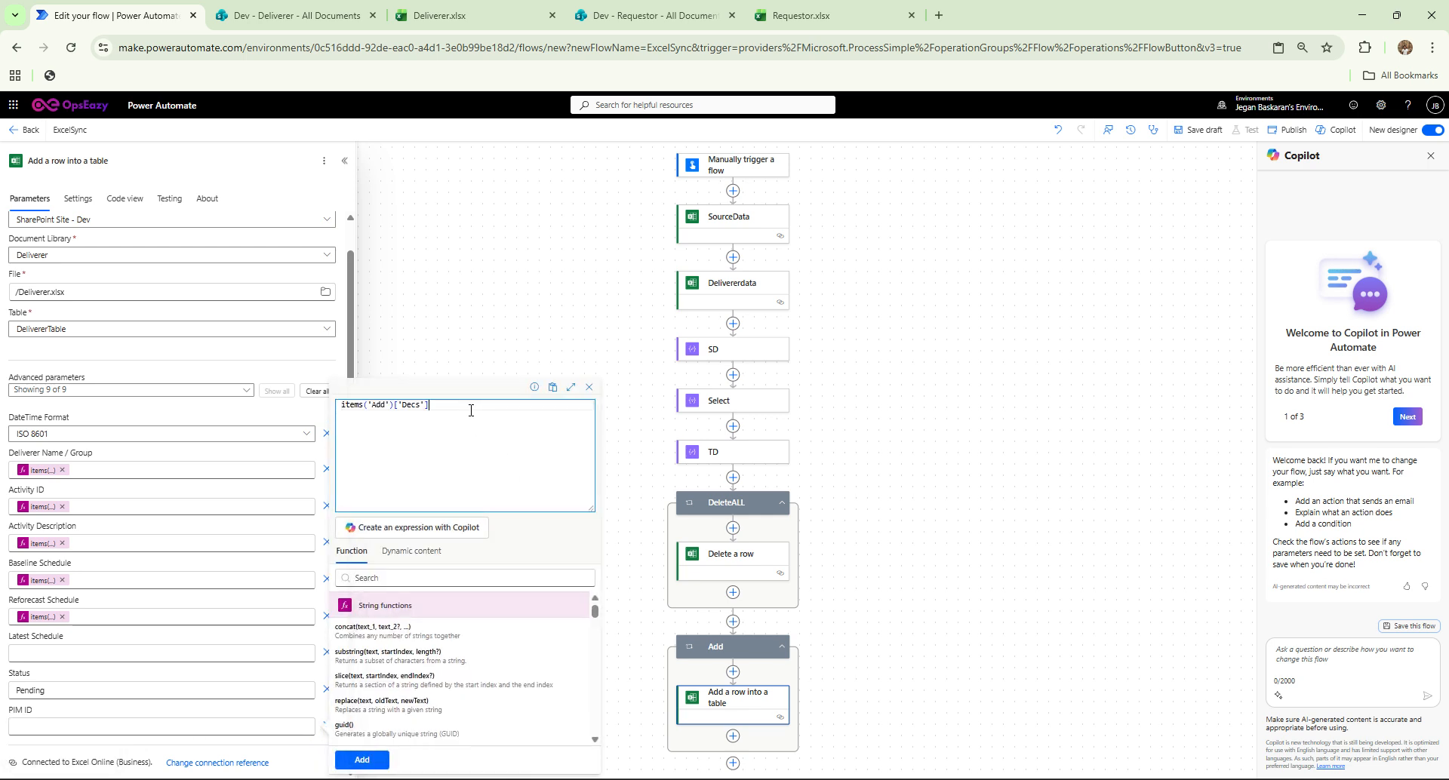
{"action": "double_click", "coordinate": [413, 408]}
{"action": "type", "text": "PIMI"}
{"action": "left_click", "coordinate": [362, 759]}
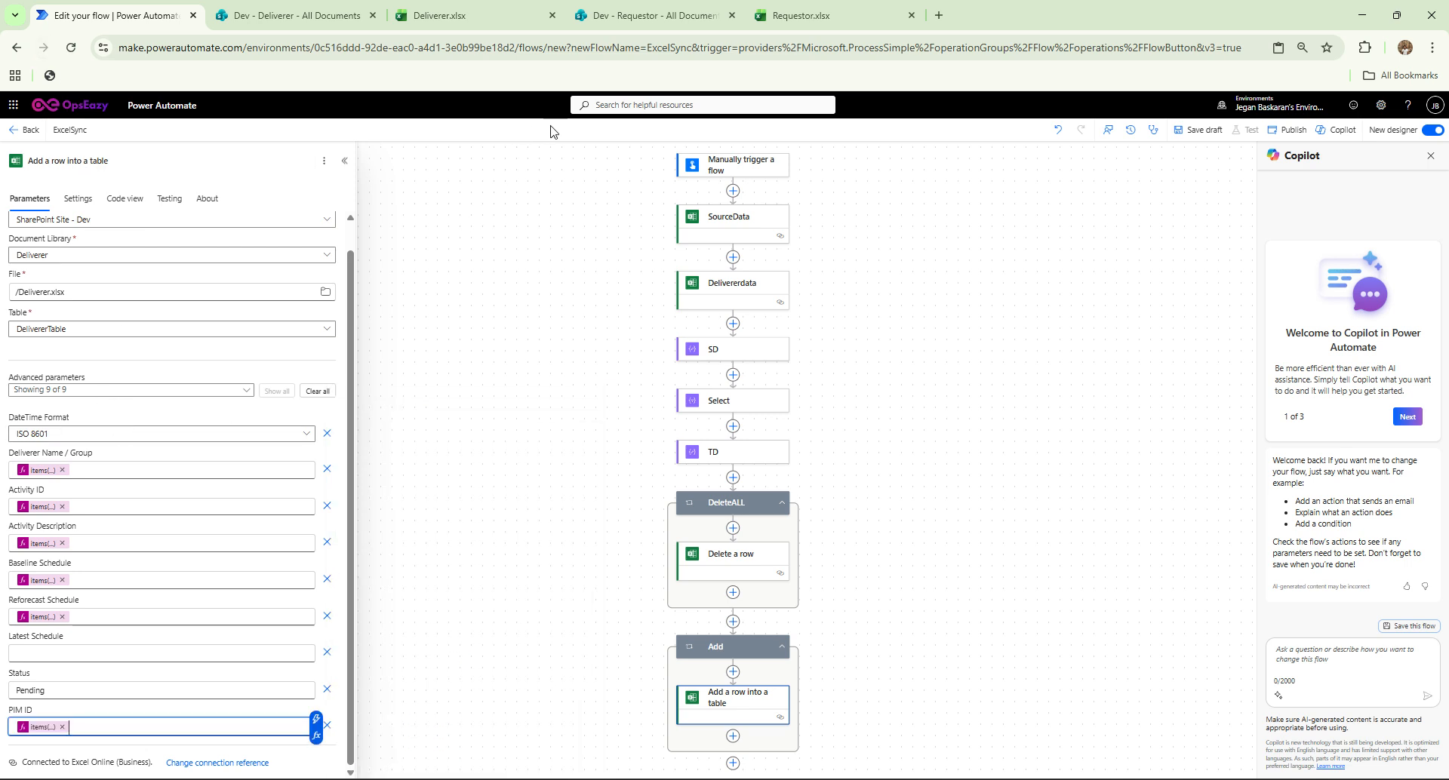
{"action": "left_click", "coordinate": [1291, 132]}
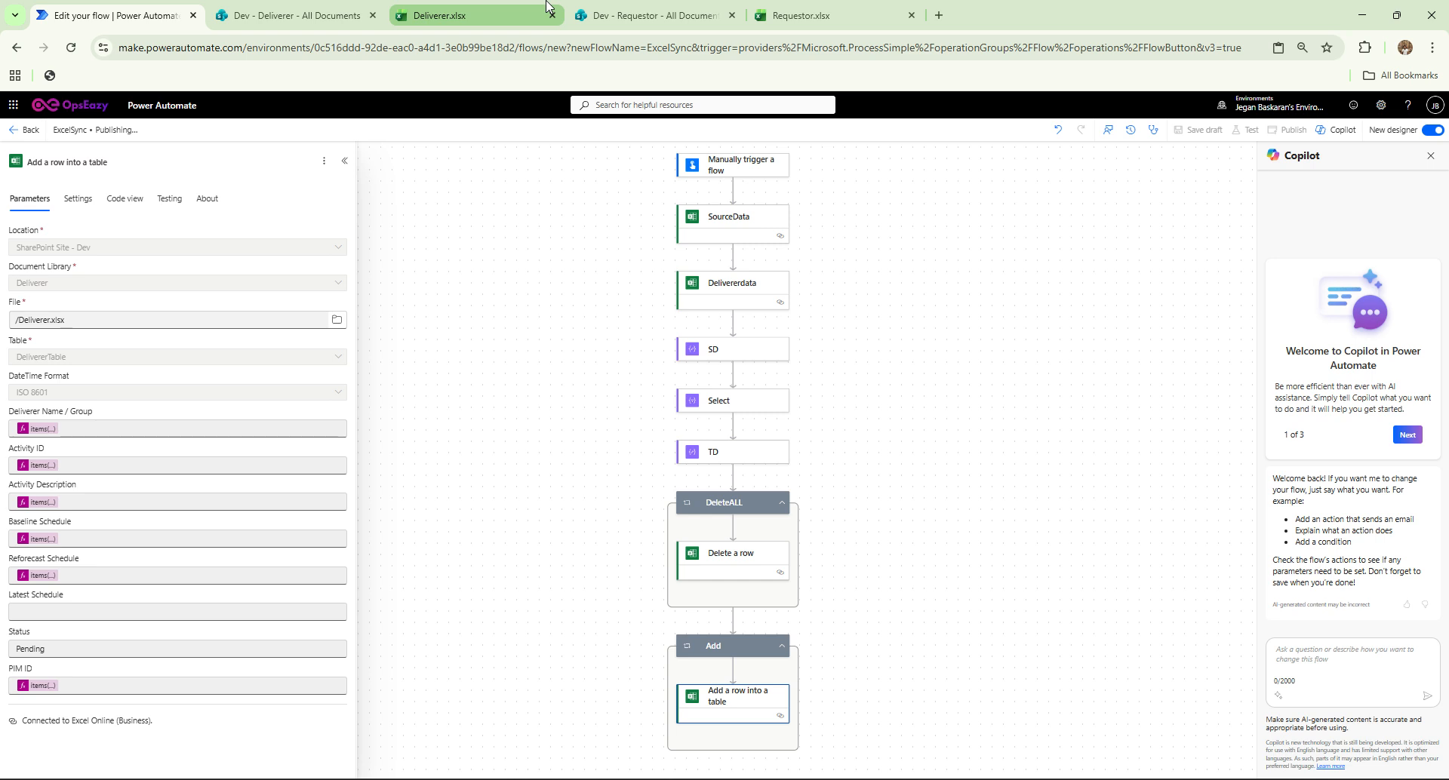
In Requestor.xlsx, fill table row 7 down through row 10 as new test data, and view the current Deliverer.xlsx table for comparison.
{"action": "mouse_move", "coordinate": [548, 6]}
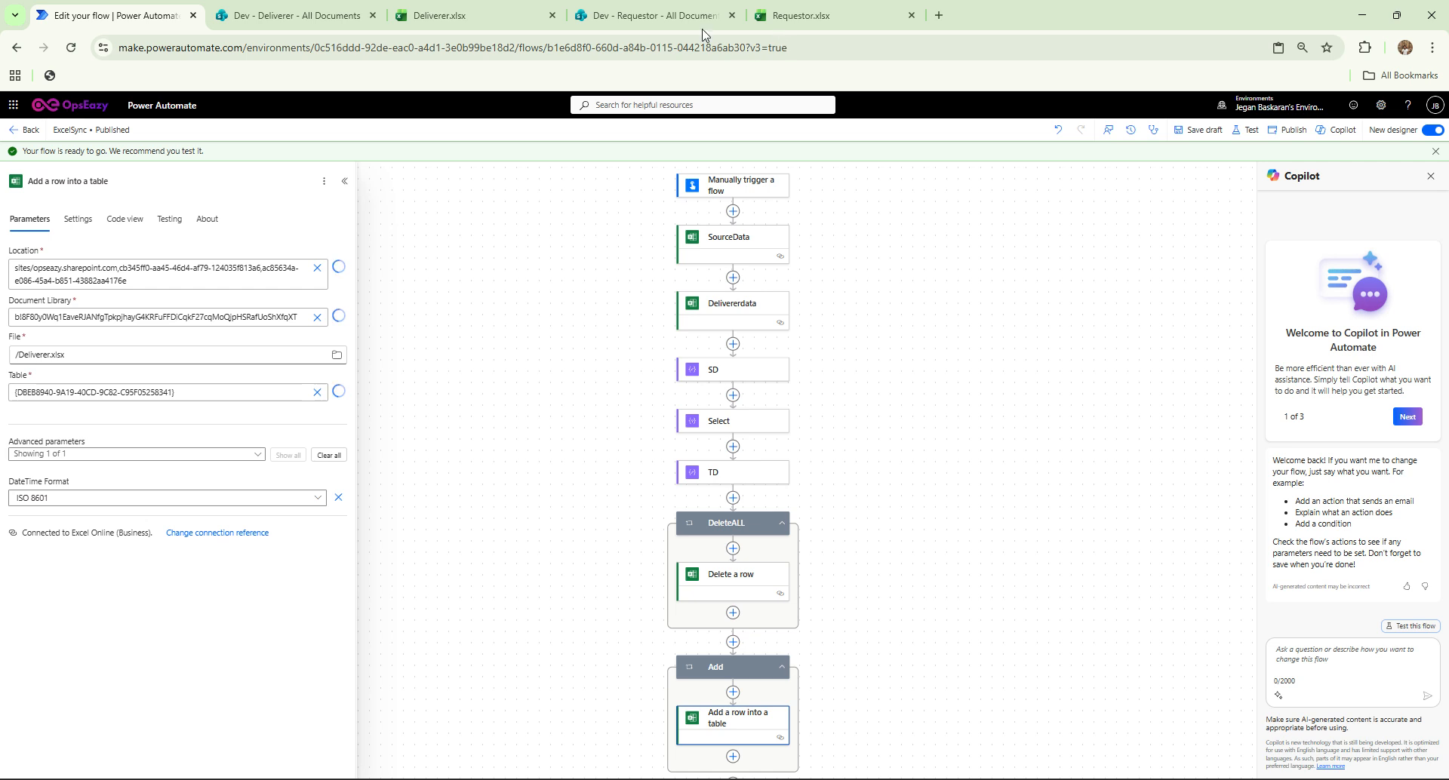
{"action": "left_click", "coordinate": [828, 21]}
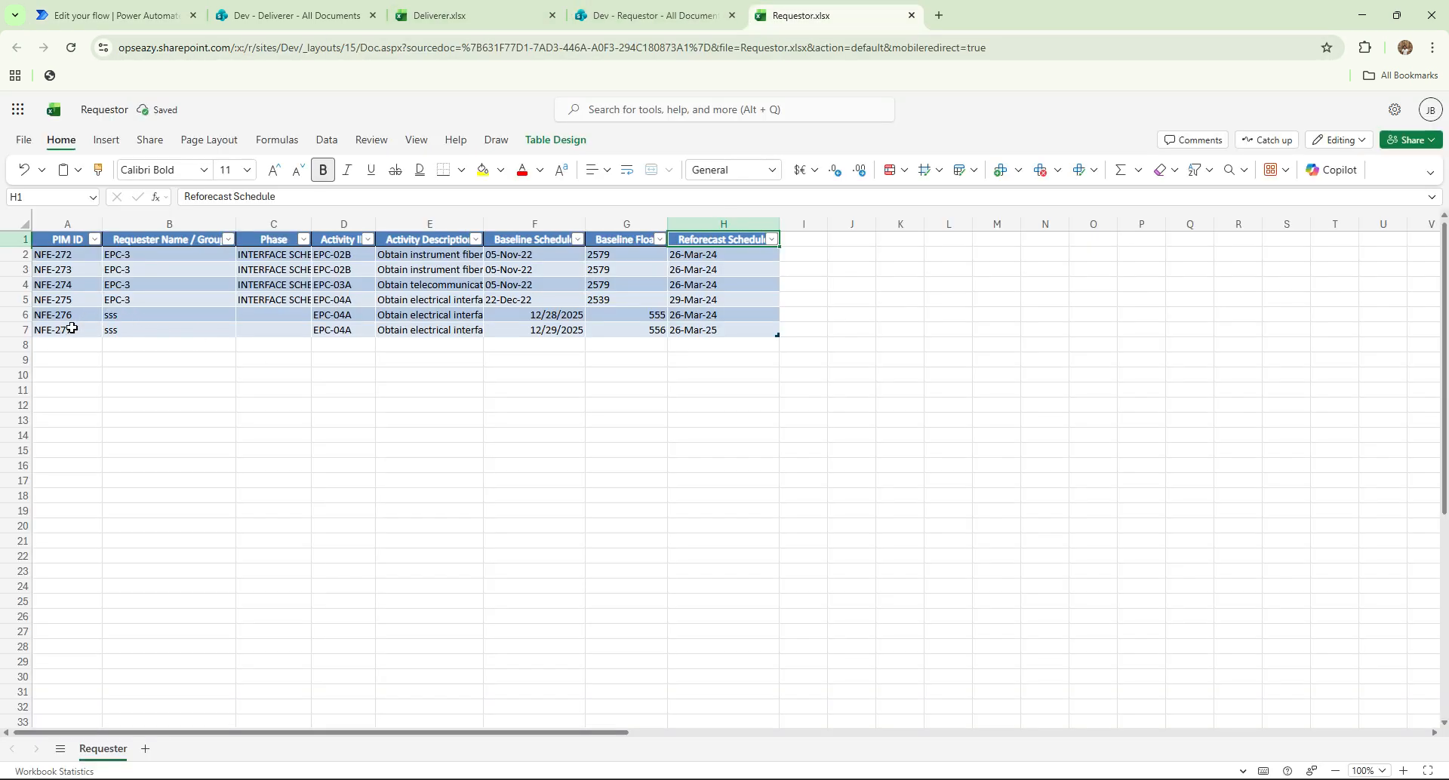
{"action": "left_click_drag", "start_coordinate": [74, 330], "coordinate": [777, 381]}
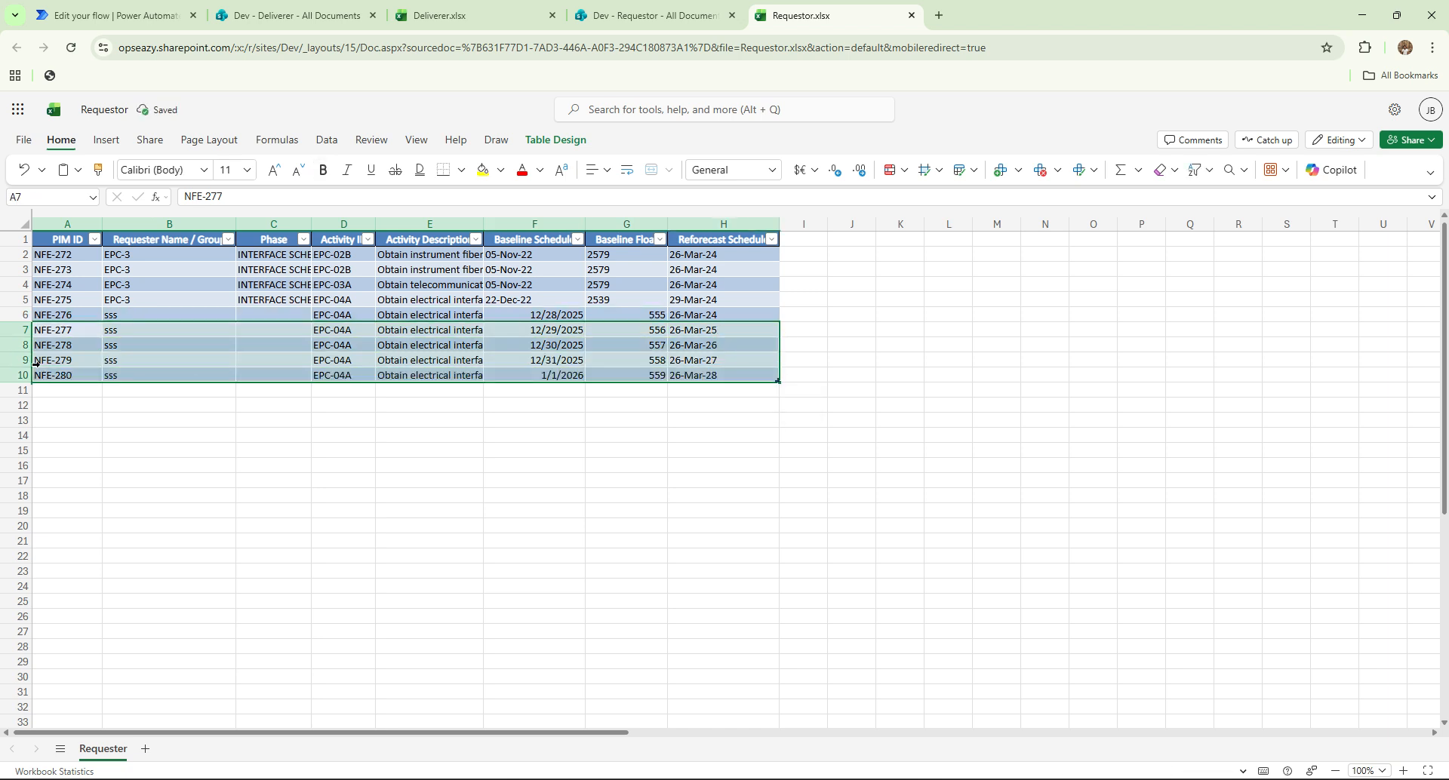
{"action": "left_click", "coordinate": [70, 402]}
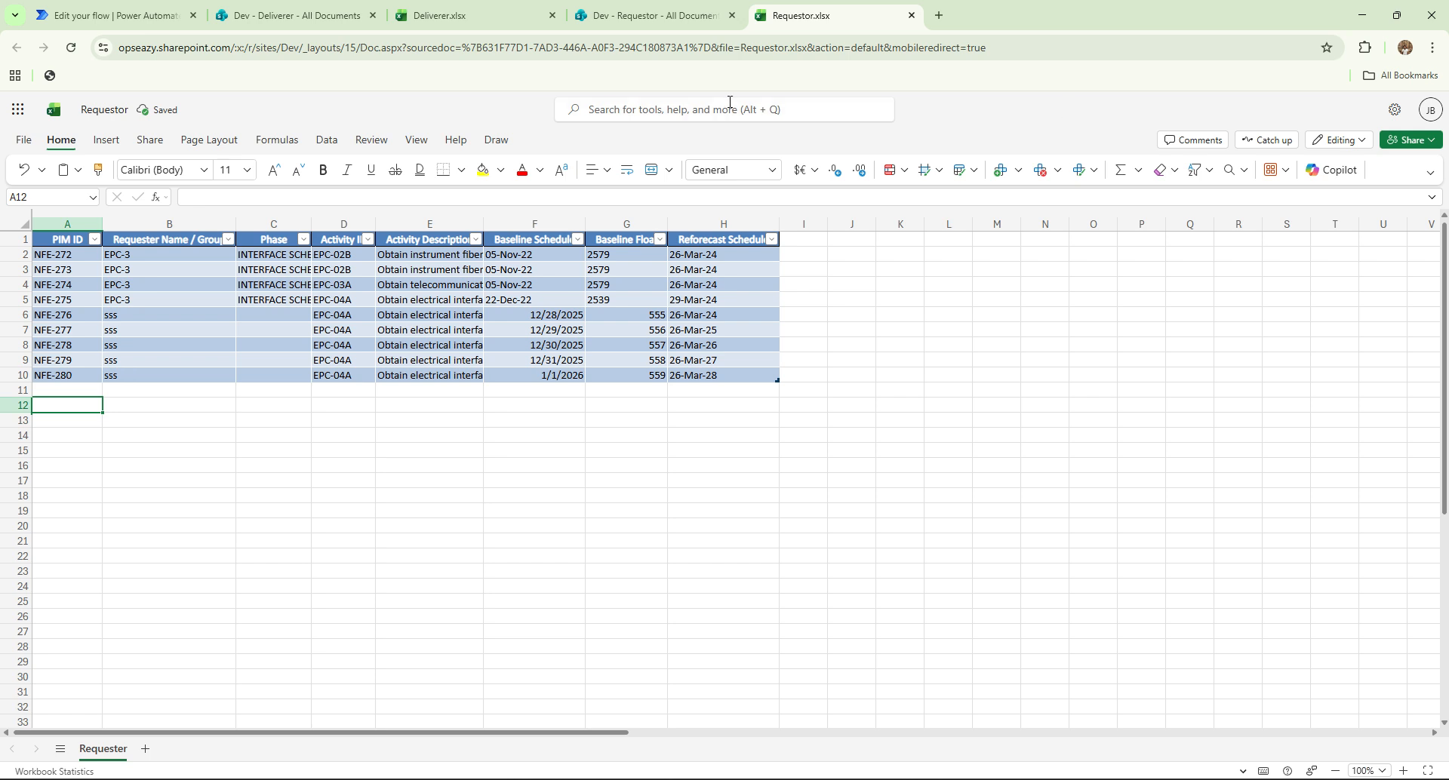
{"action": "left_click", "coordinate": [438, 15]}
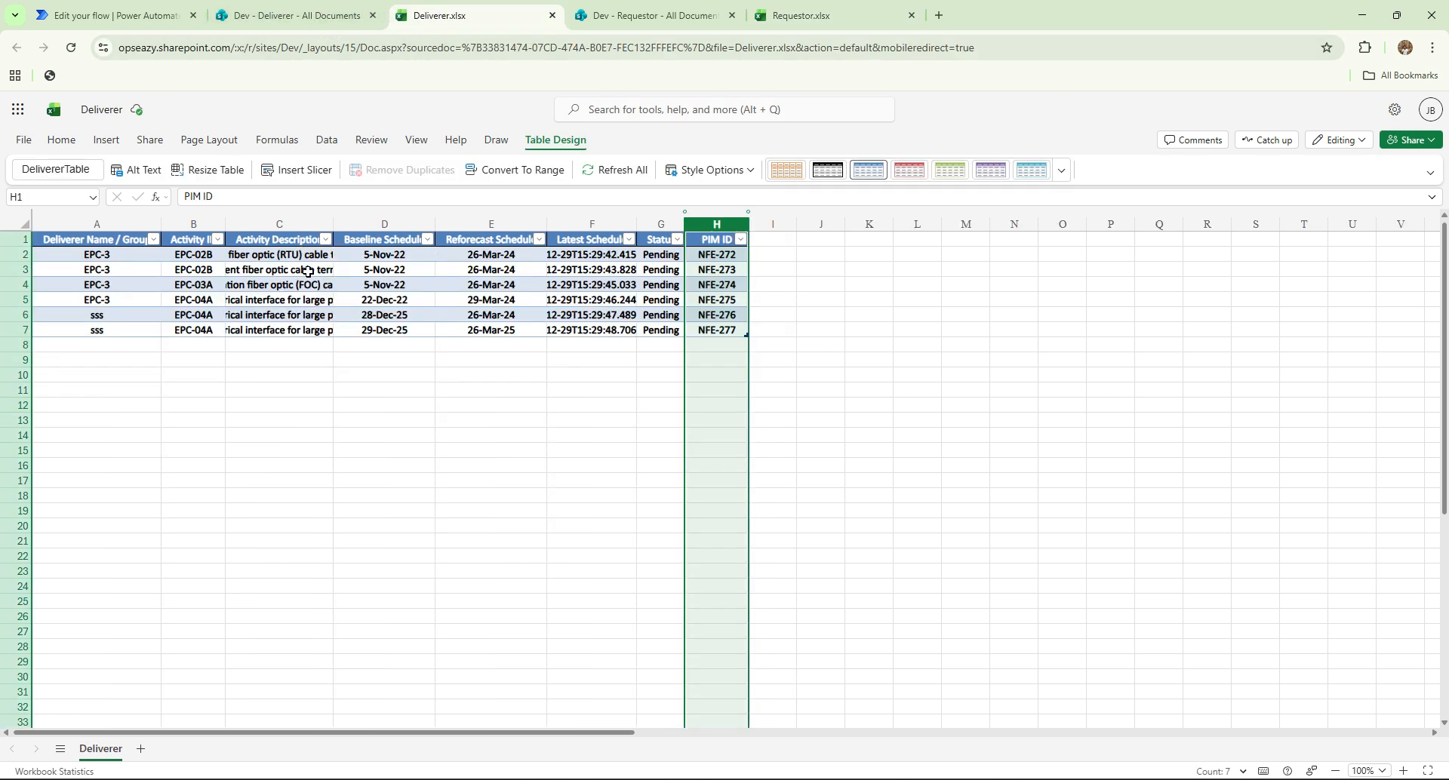
{"action": "left_click", "coordinate": [820, 375]}
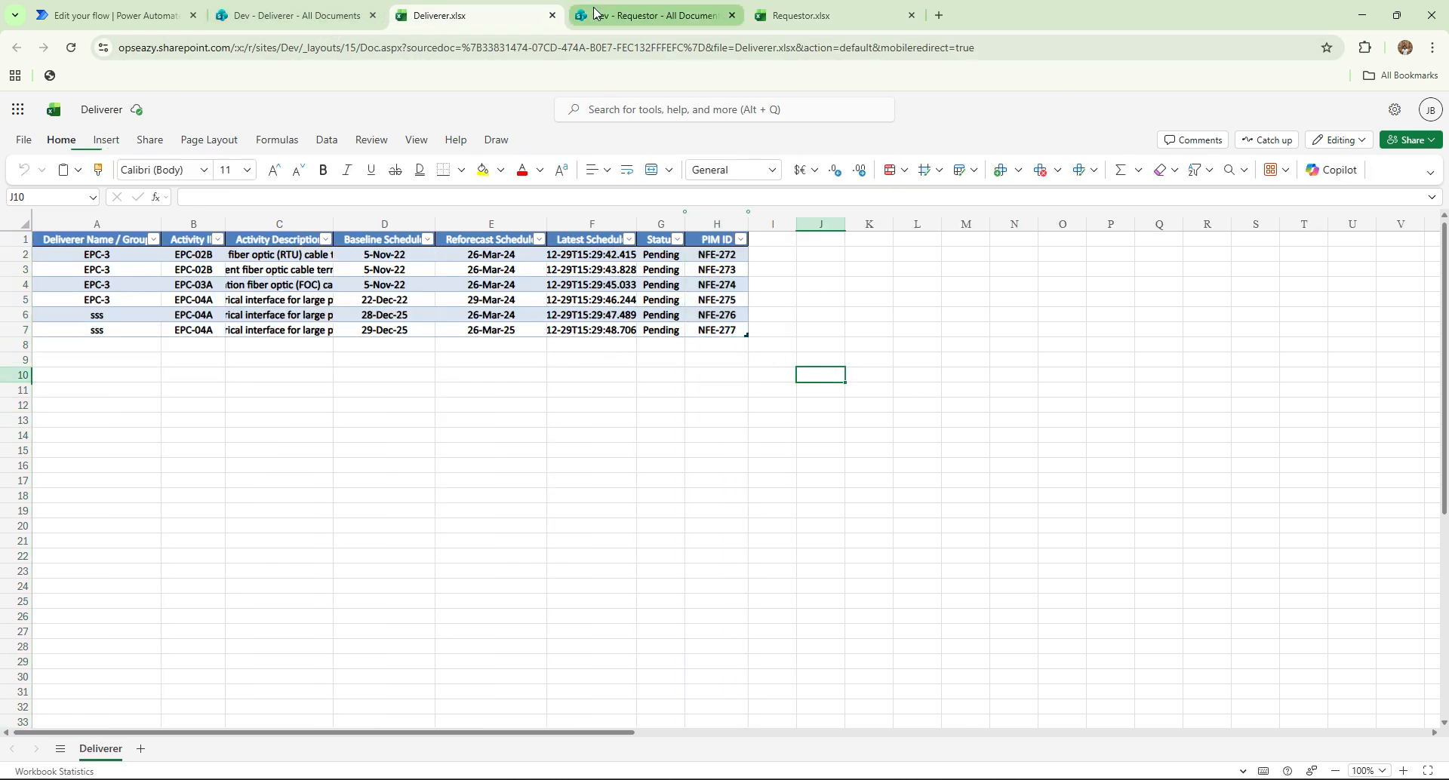
Return to the ExcelSync flow in Power Automate and run a manual test with the existing Excel Online connection.
{"action": "left_click", "coordinate": [113, 15]}
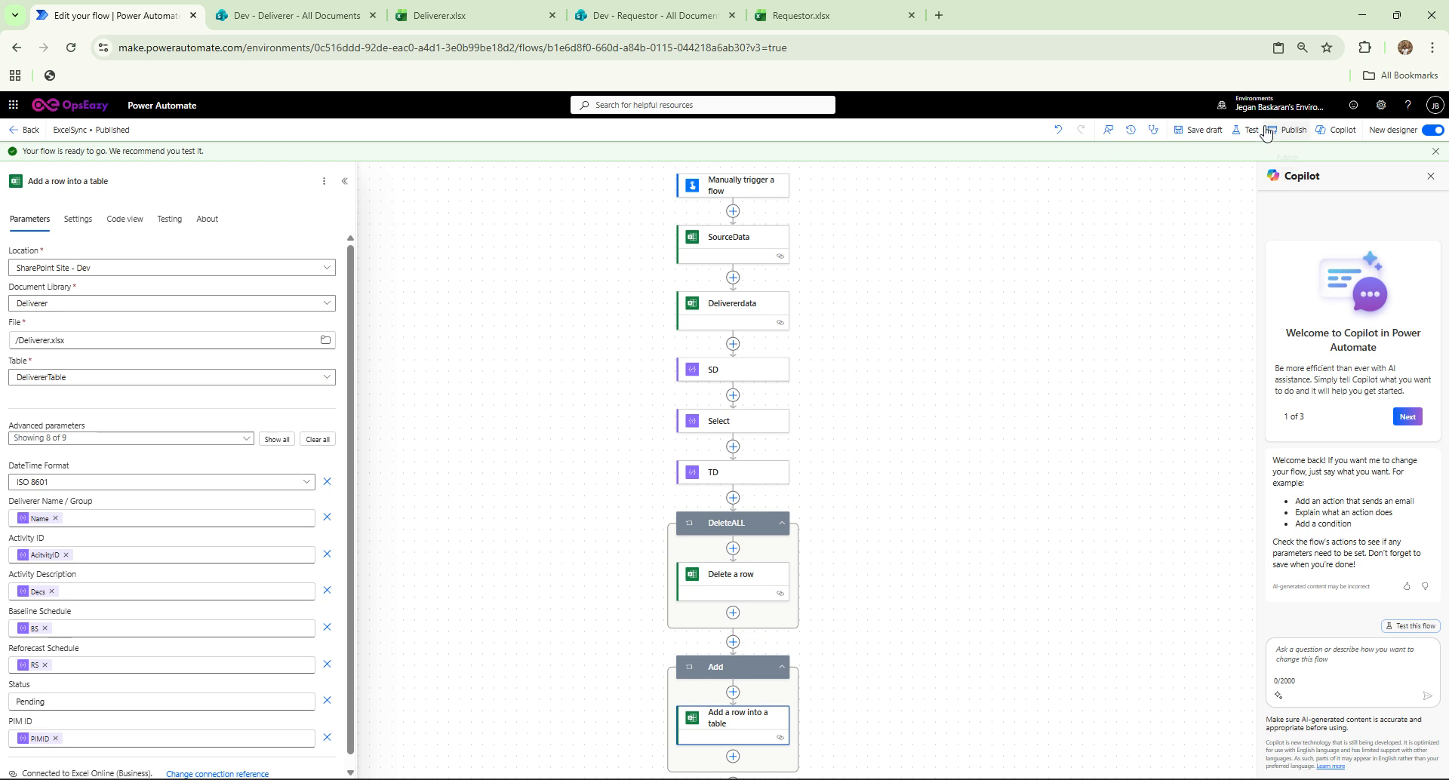
{"action": "left_click", "coordinate": [1237, 136]}
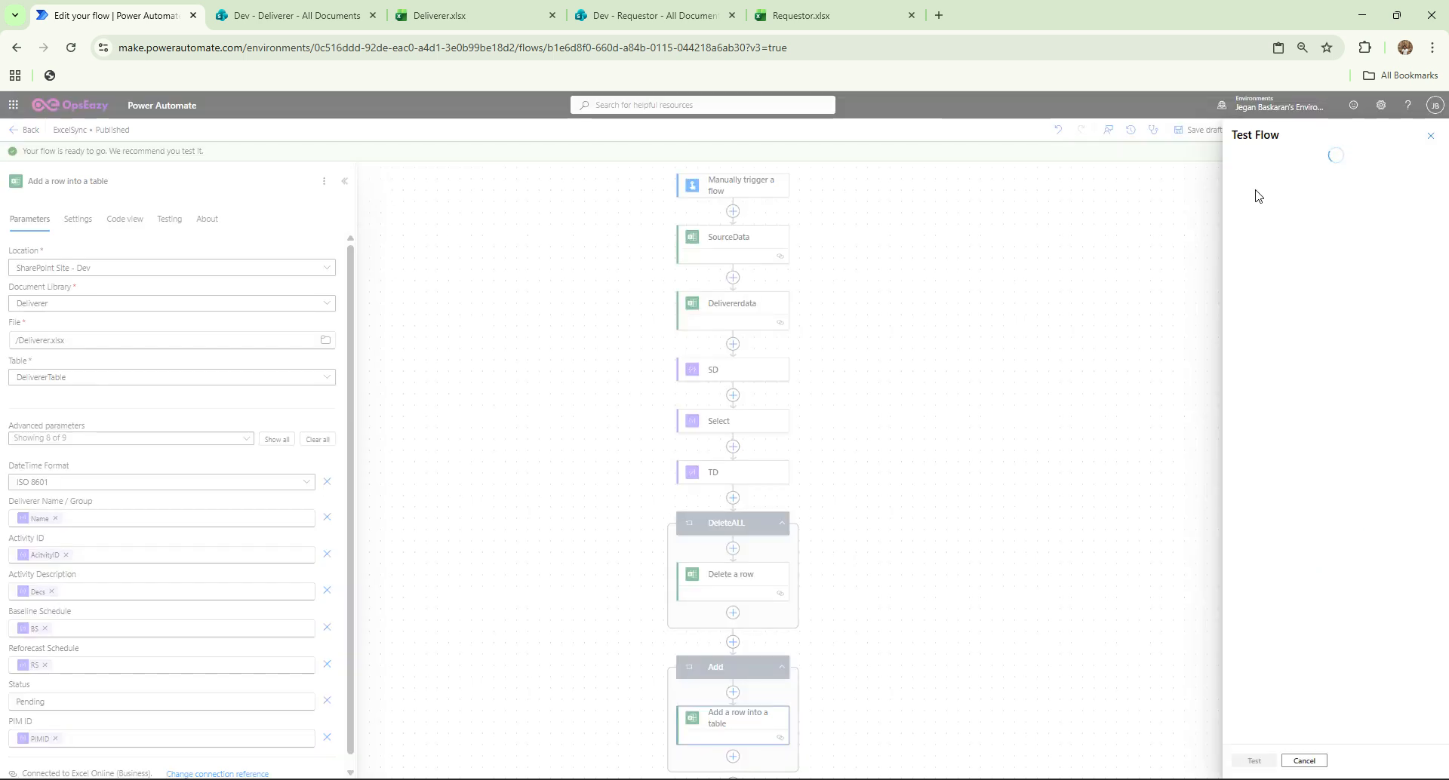
{"action": "left_click", "coordinate": [1264, 176]}
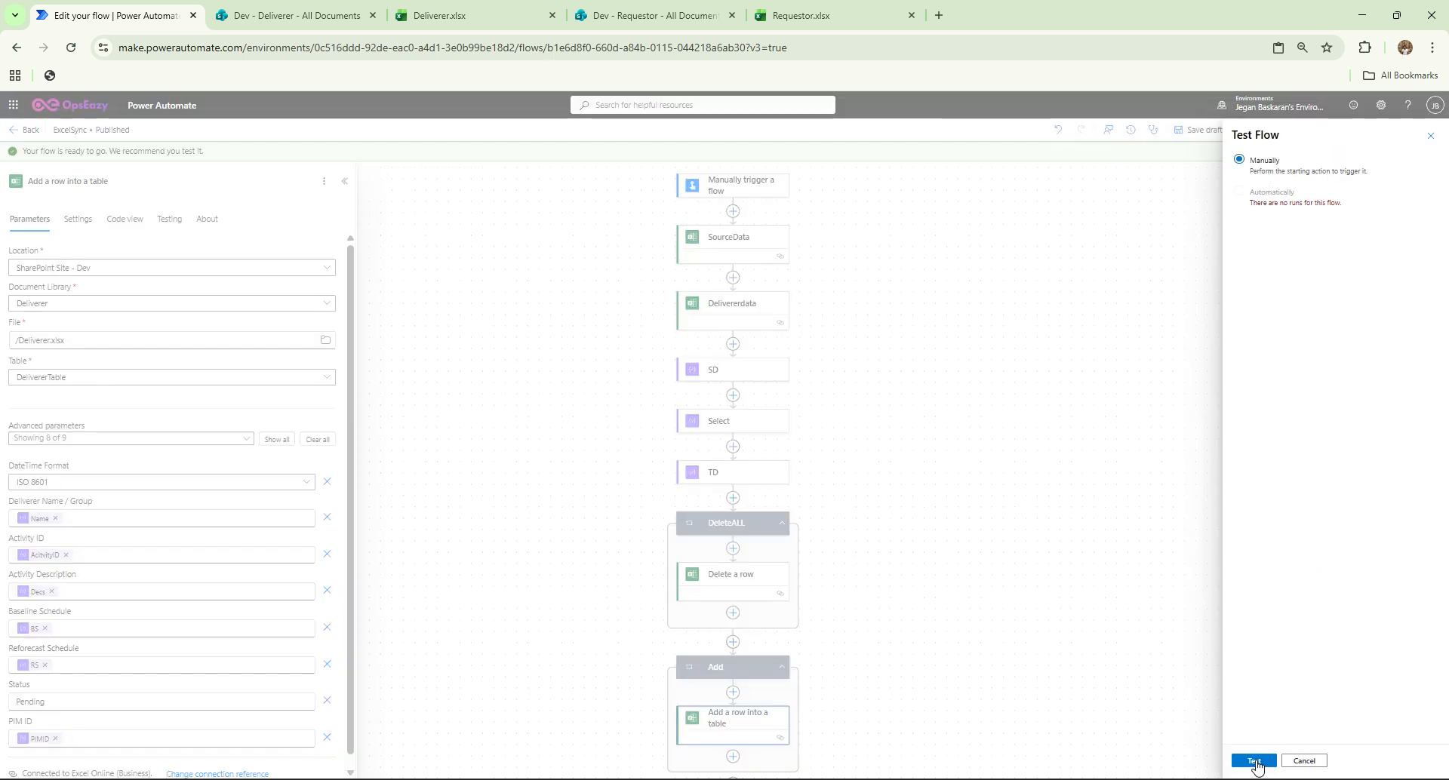
{"action": "left_click", "coordinate": [1254, 762]}
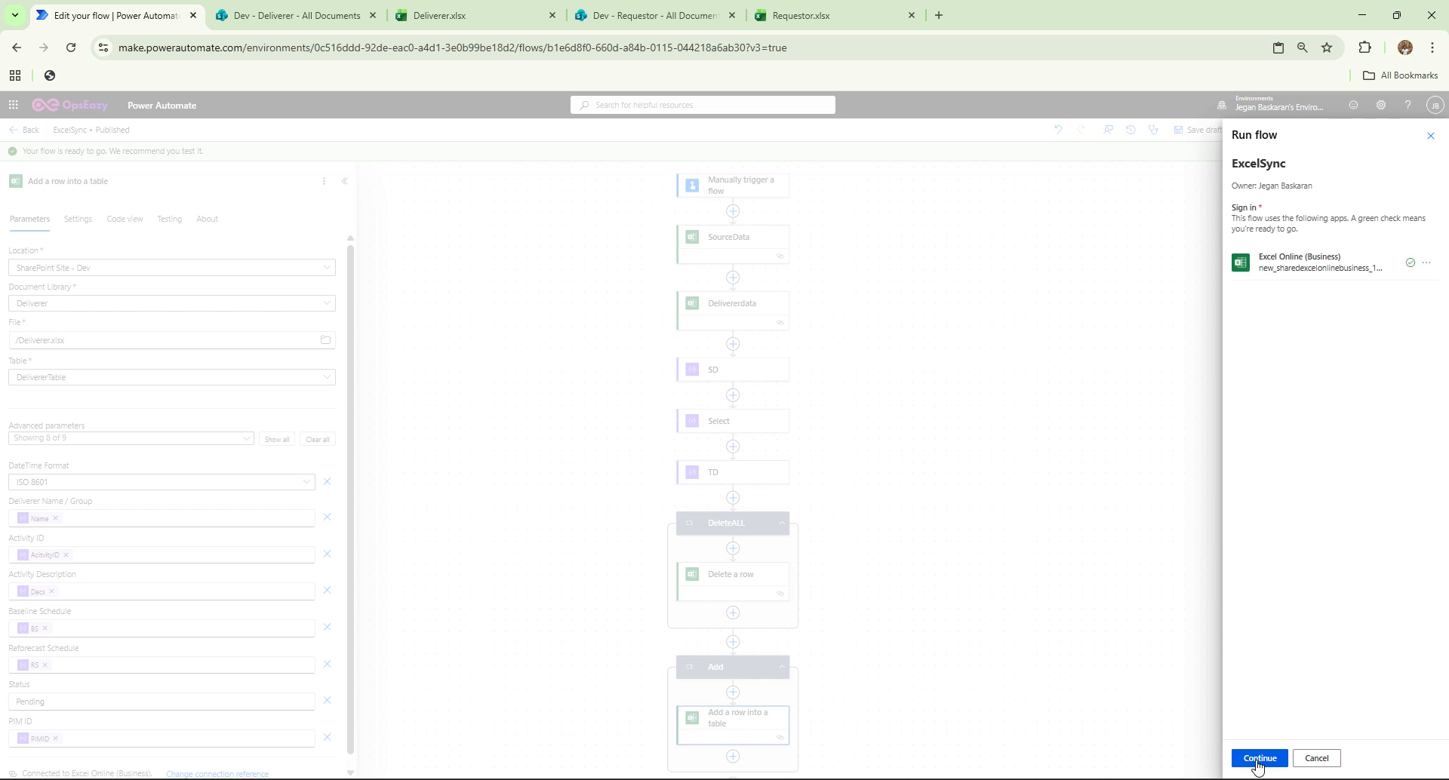
{"action": "left_click", "coordinate": [1258, 758]}
{"action": "left_click", "coordinate": [1257, 762]}
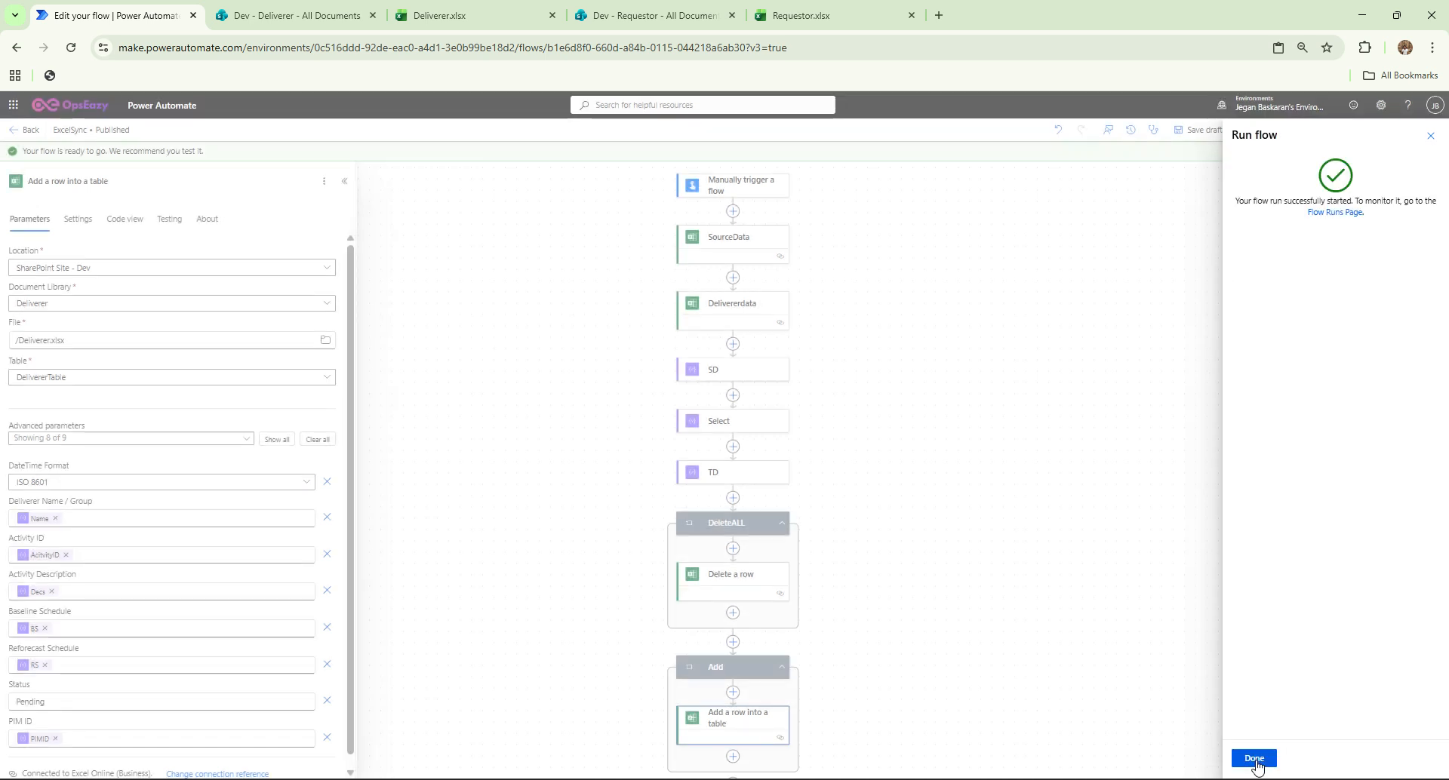
{"action": "left_click", "coordinate": [1255, 759]}
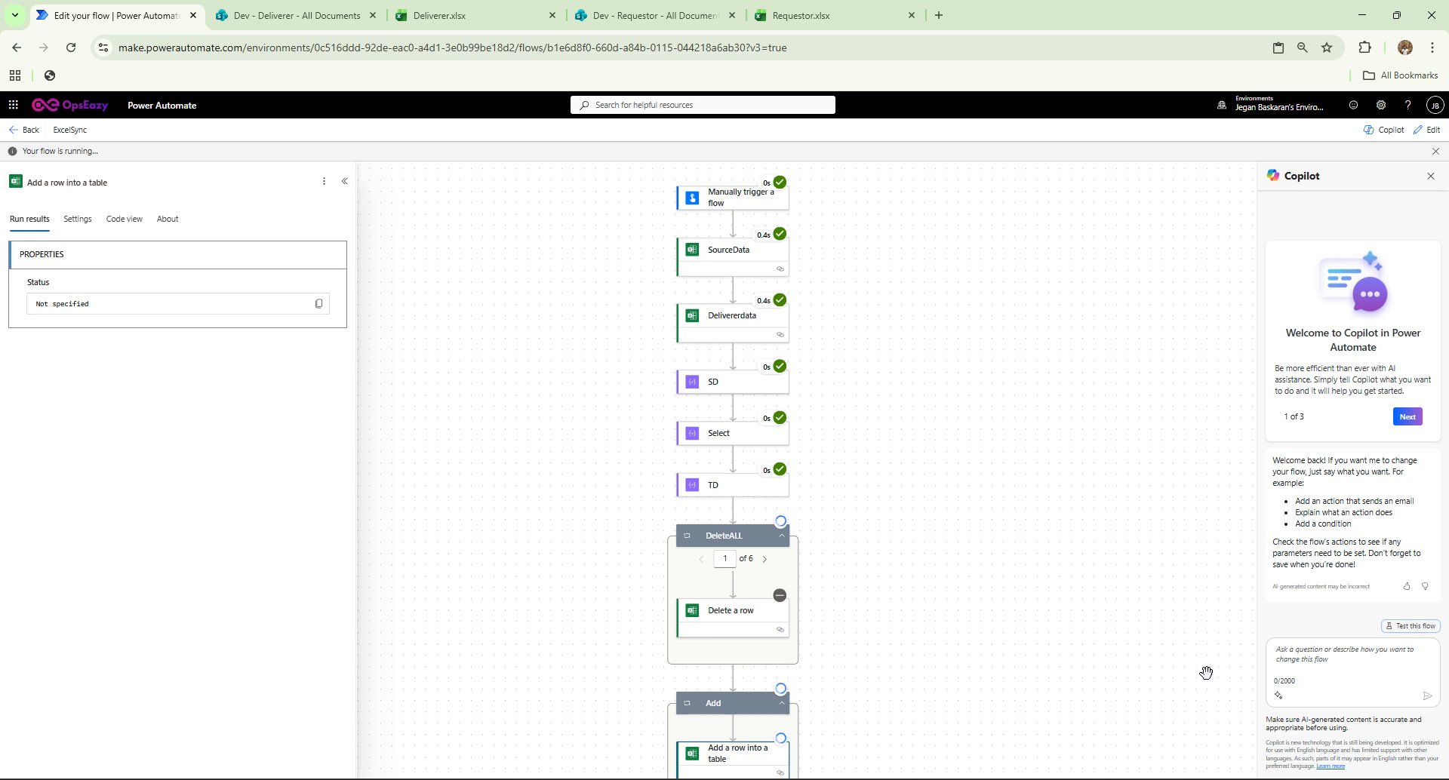
Monitor the test run by checking the rows in Deliverer.xlsx and the status of the DeleteALL and Add loops.
{"action": "left_click", "coordinate": [475, 23]}
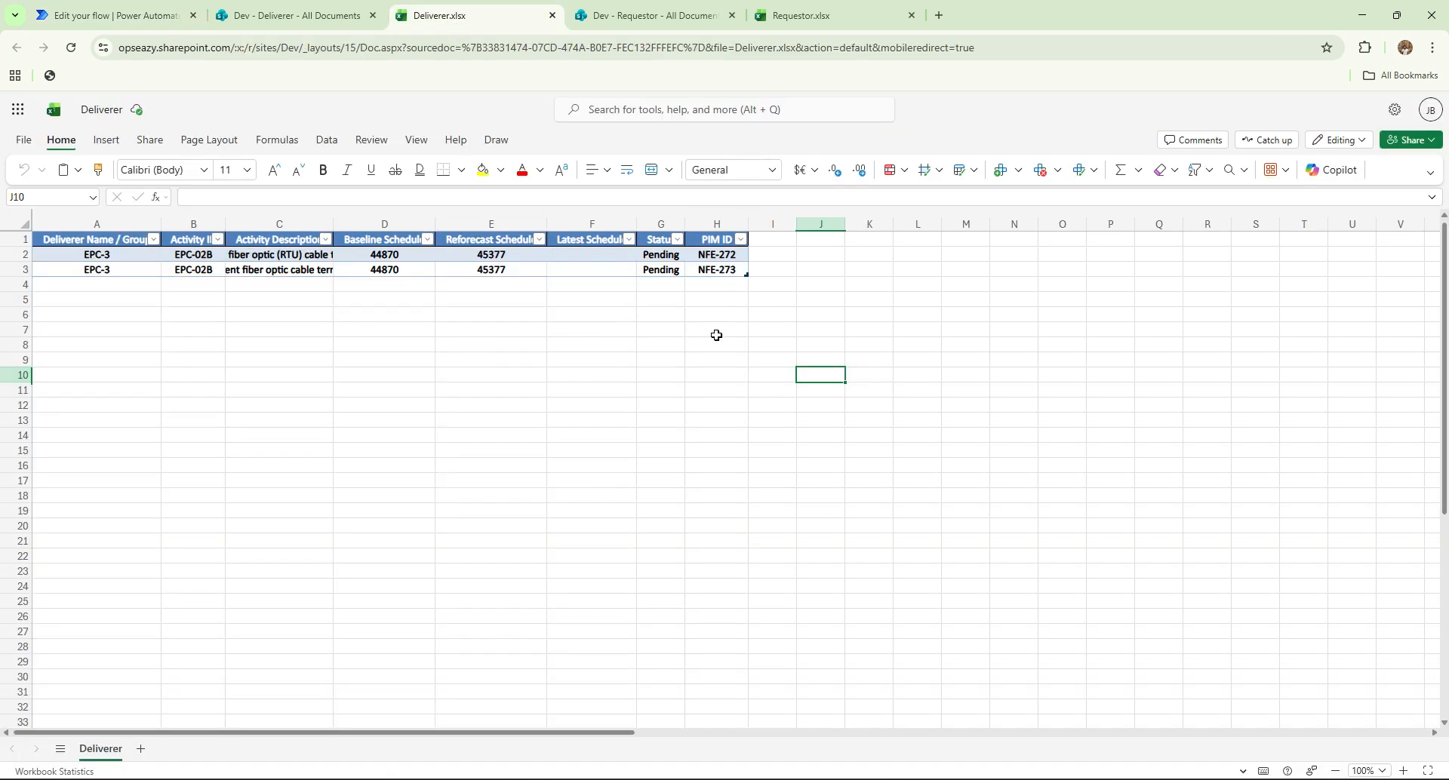
{"action": "left_click", "coordinate": [269, 24]}
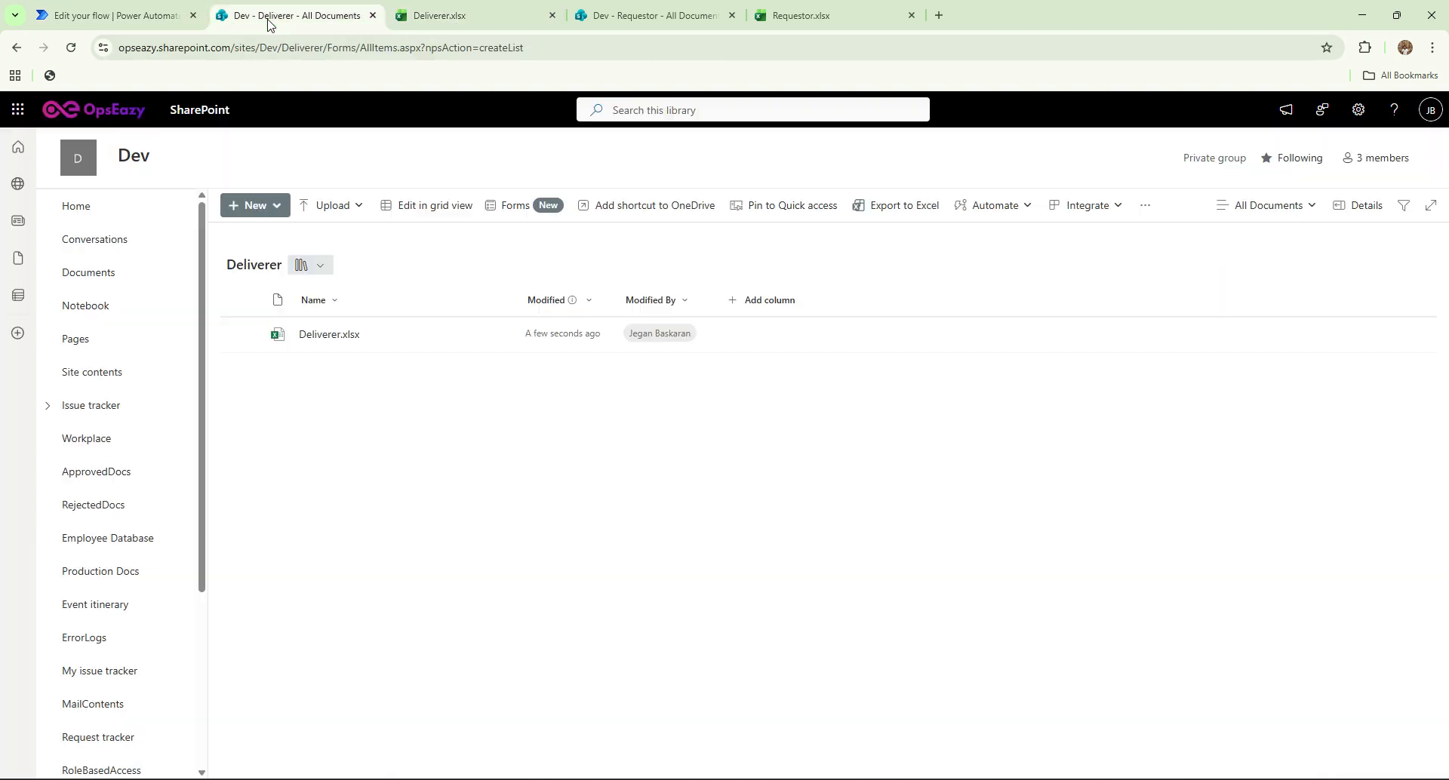
{"action": "left_click", "coordinate": [156, 15]}
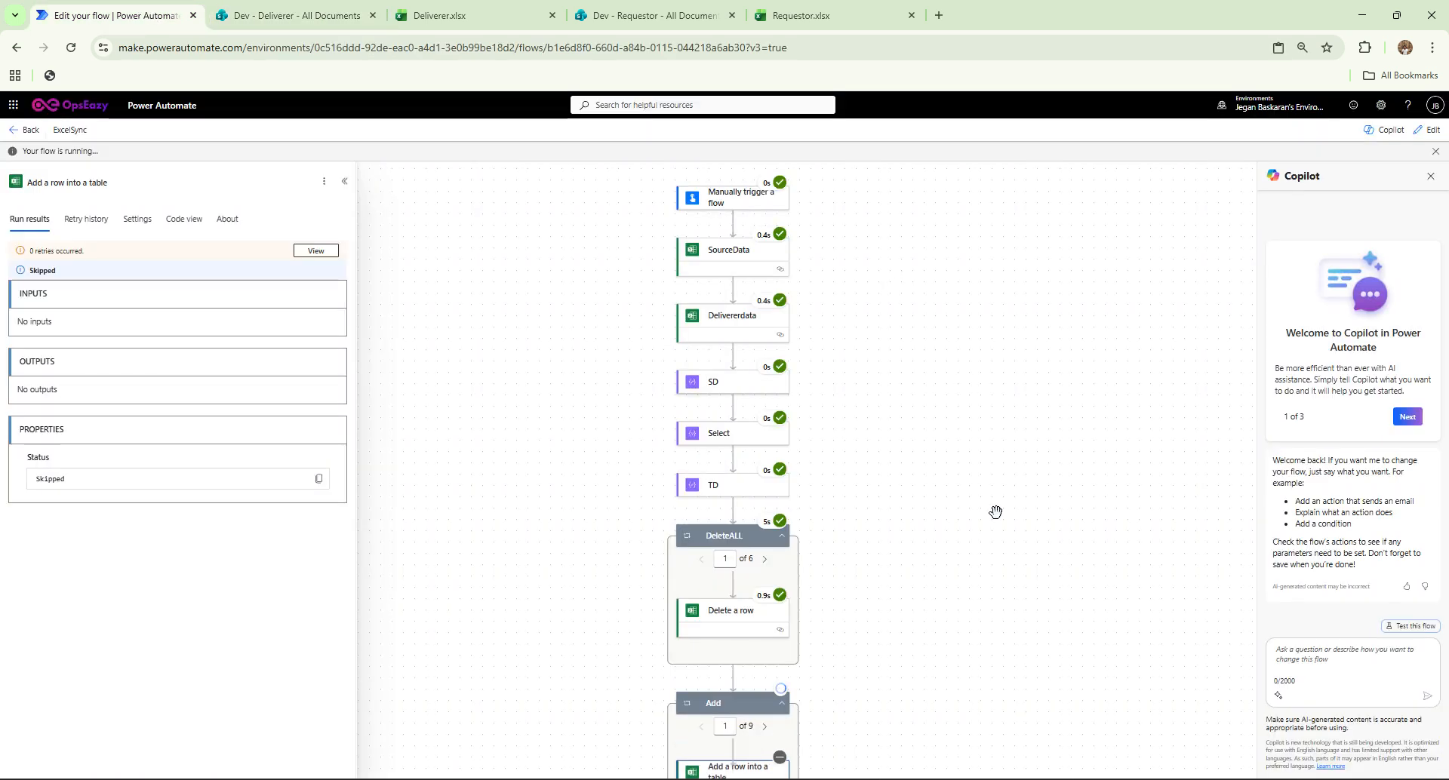
{"action": "scroll", "coordinate": [804, 679], "scroll_direction": "down", "scroll_amount": 1}
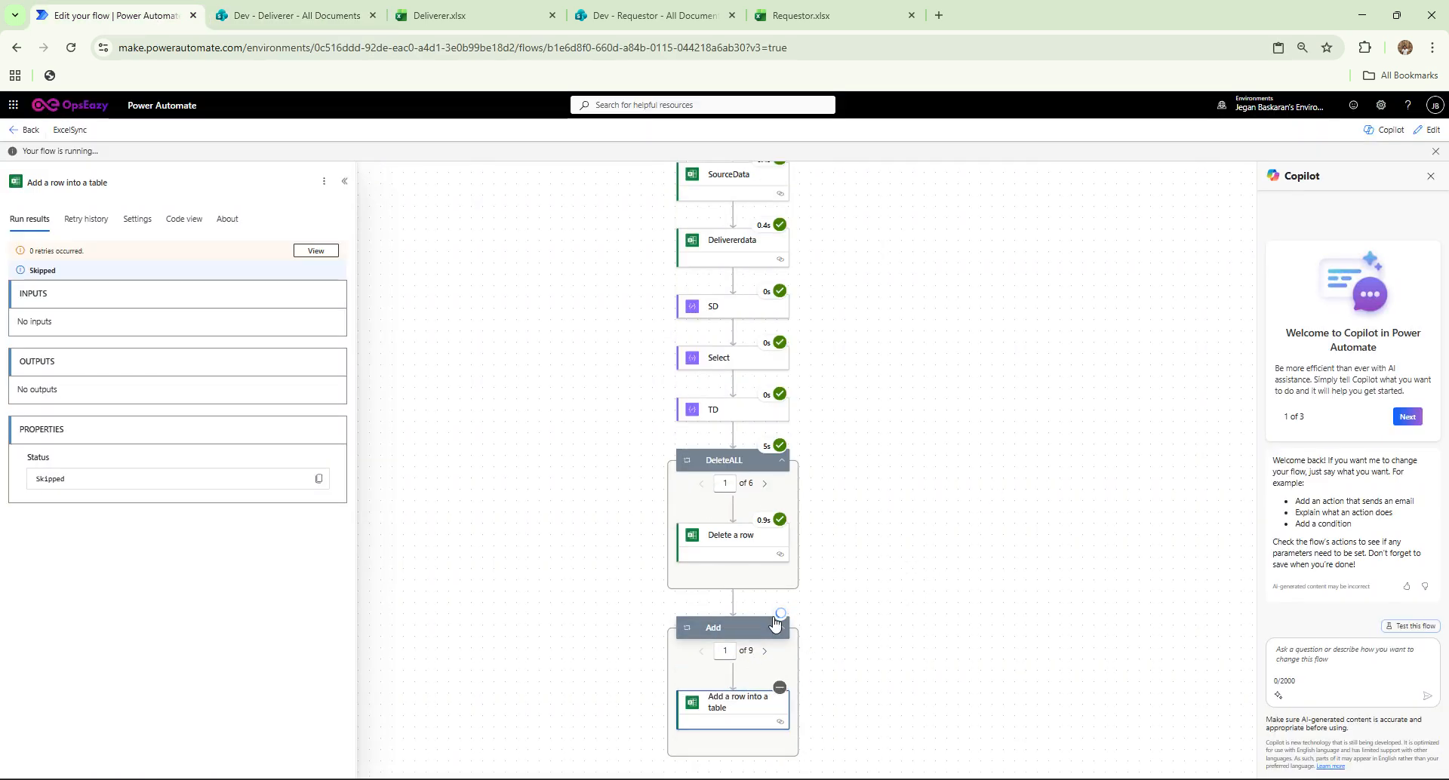
{"action": "left_click", "coordinate": [427, 18]}
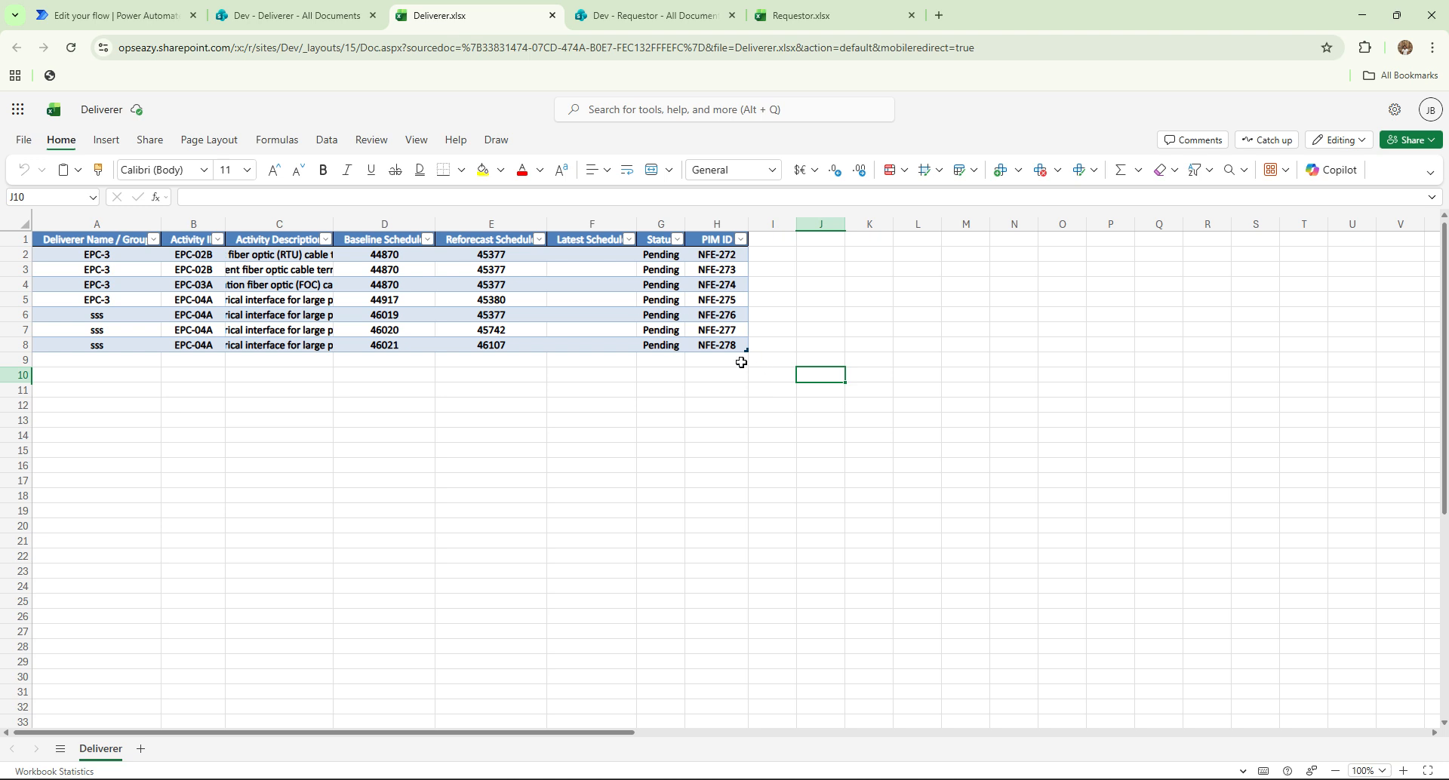
{"action": "left_click", "coordinate": [295, 16]}
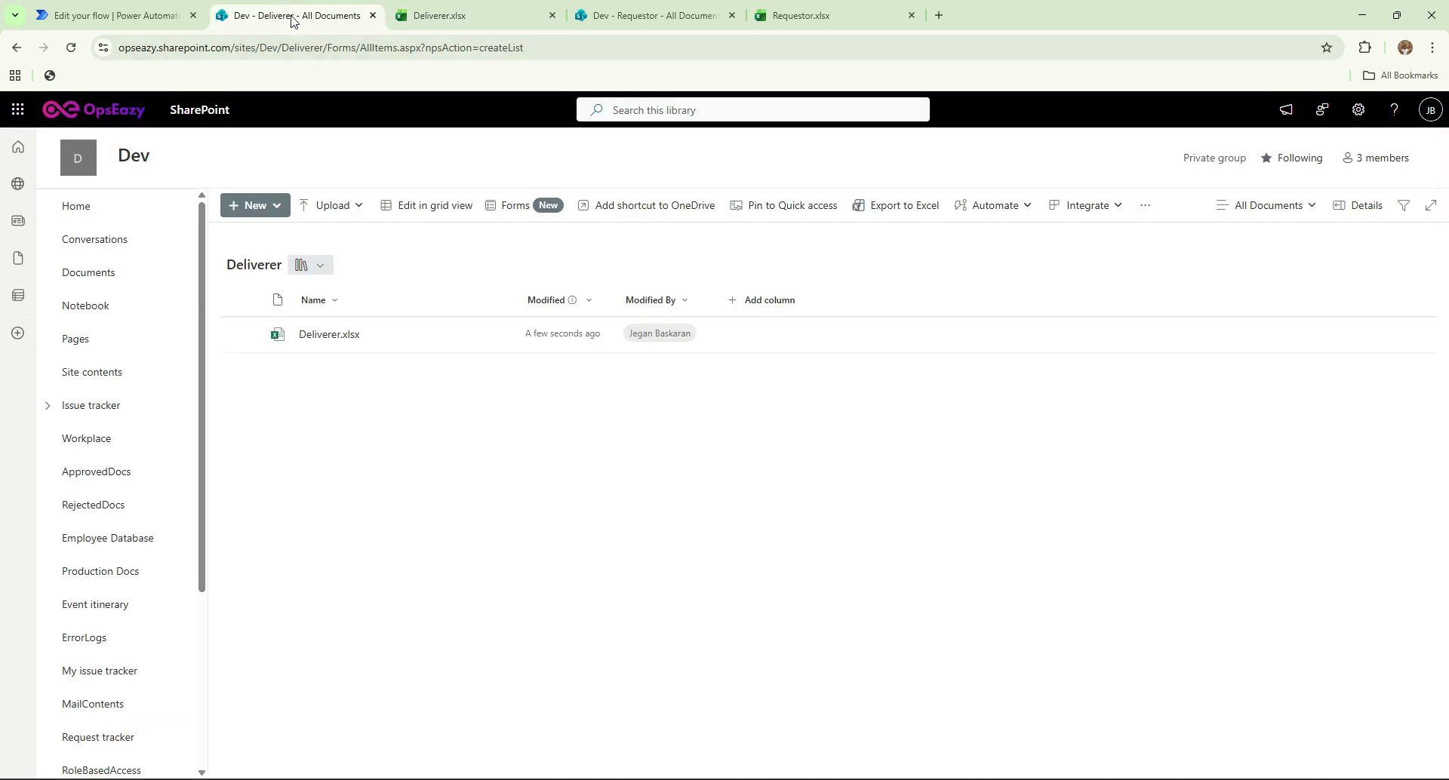
{"action": "left_click", "coordinate": [183, 16]}
{"action": "scroll", "coordinate": [751, 644], "scroll_direction": "down", "scroll_amount": 1}
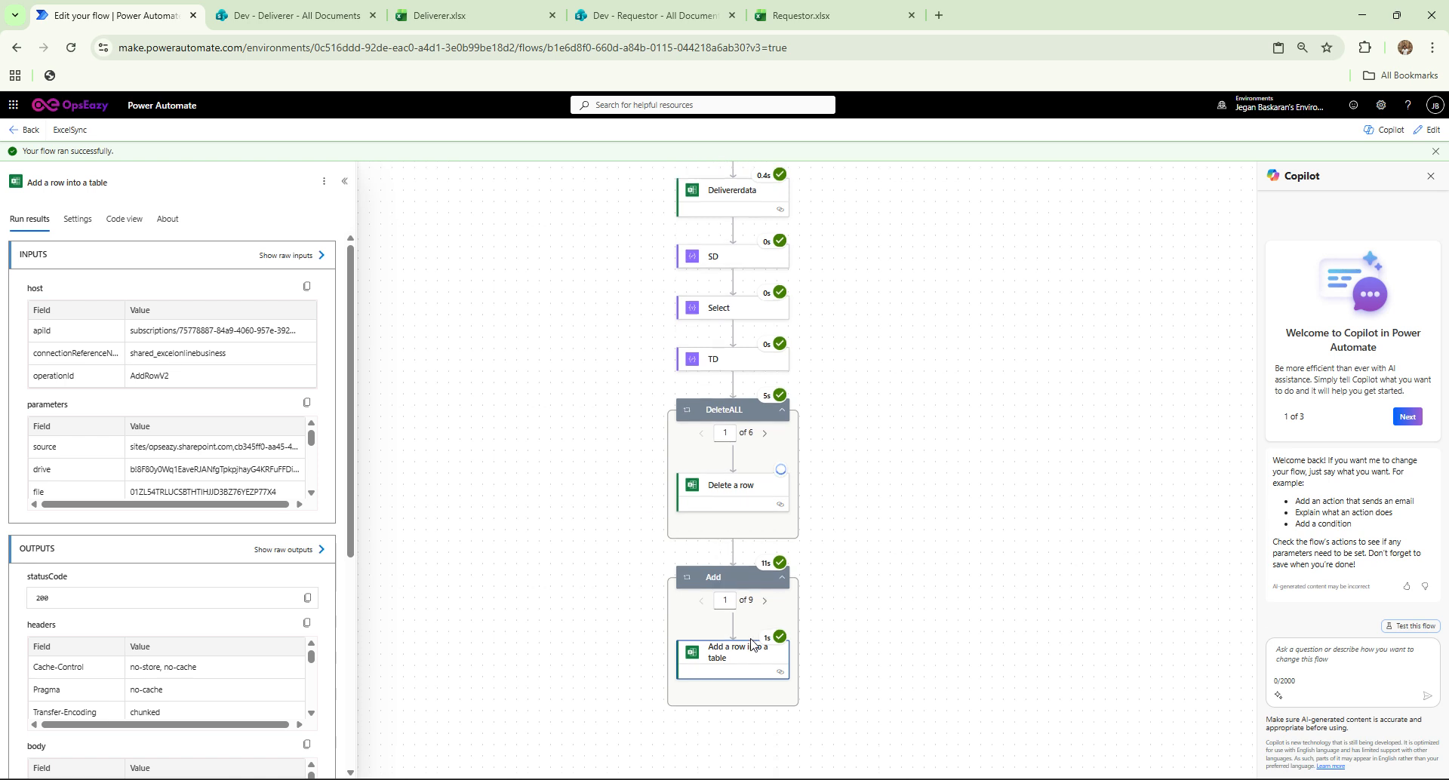
Reload Deliverer.xlsx and compare its rows with the Requestor.xlsx table.
{"action": "left_click", "coordinate": [419, 17]}
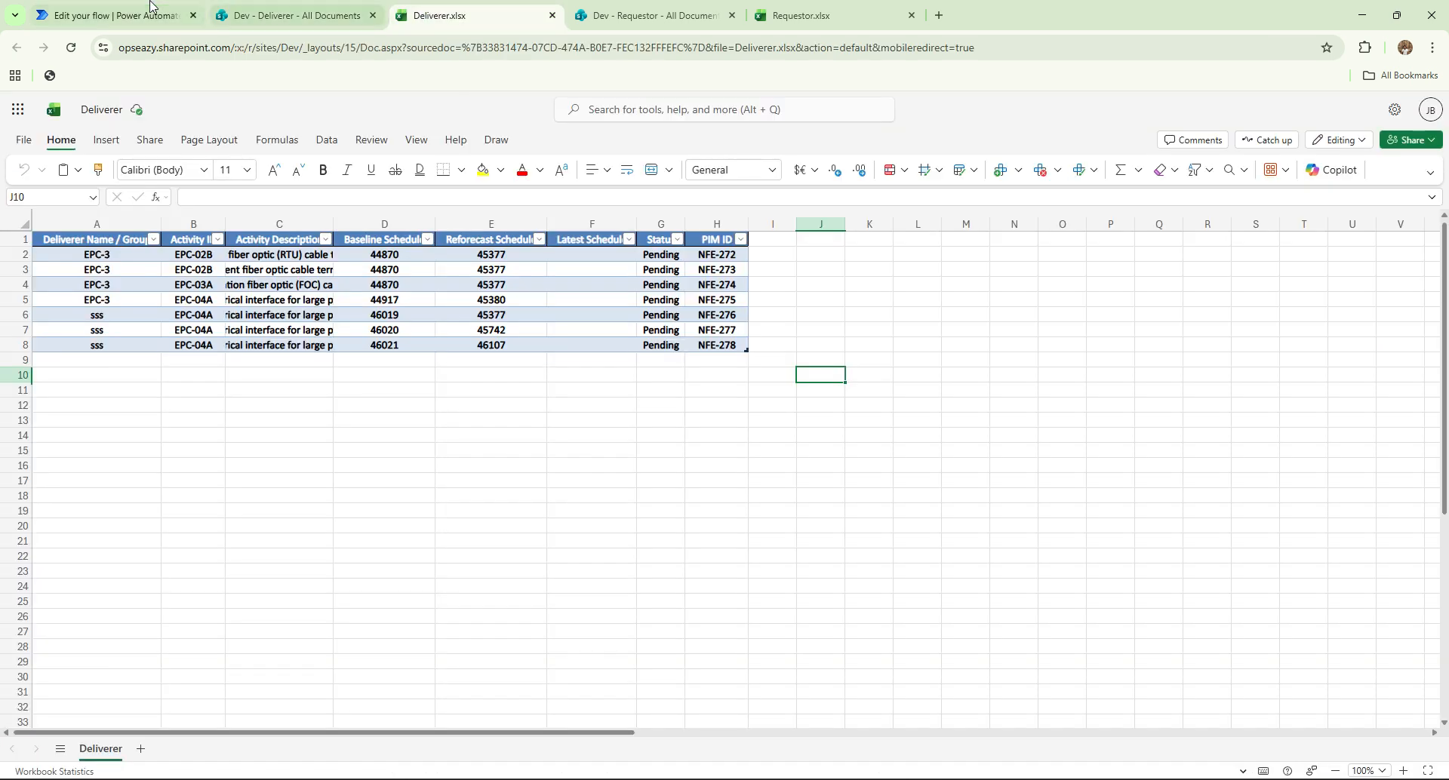
{"action": "left_click", "coordinate": [73, 51]}
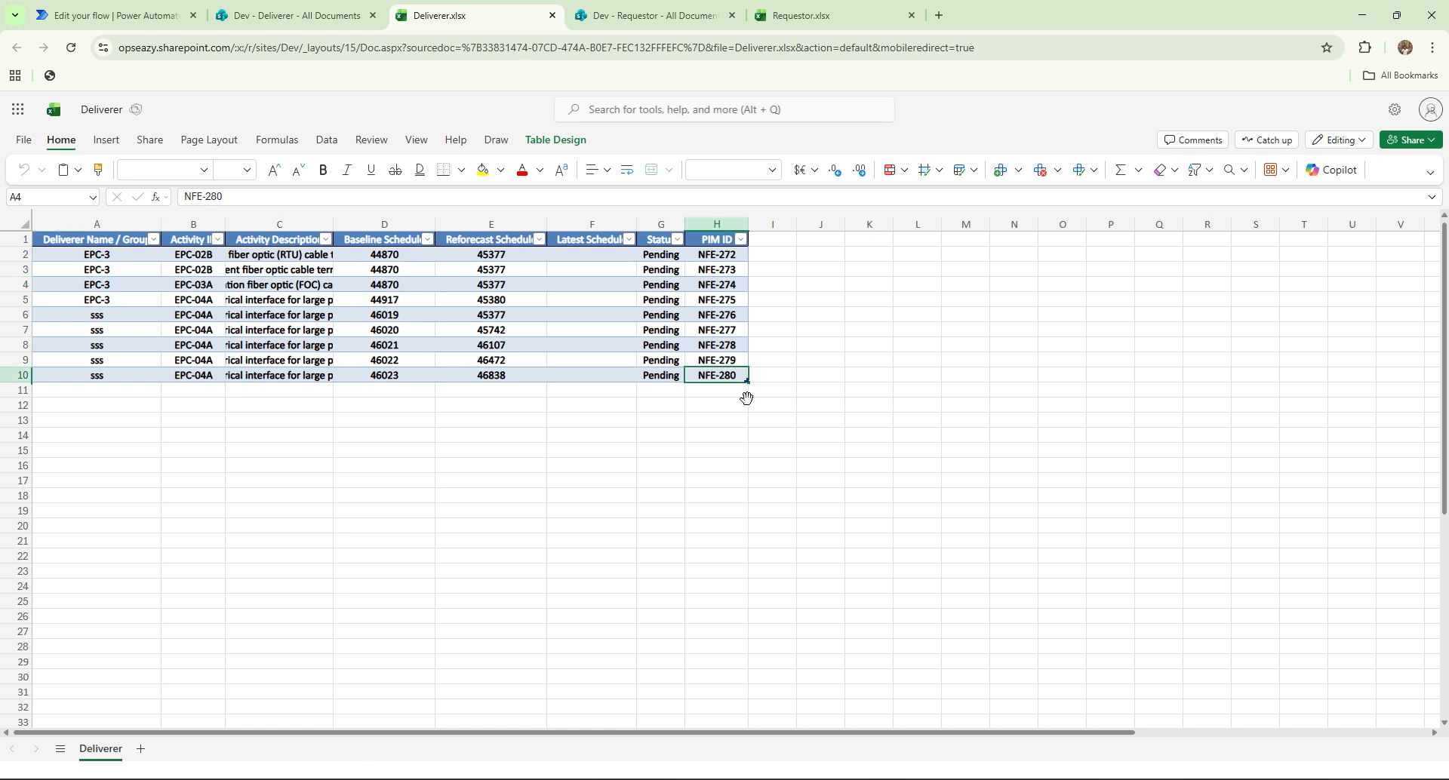
{"action": "left_click", "coordinate": [857, 8]}
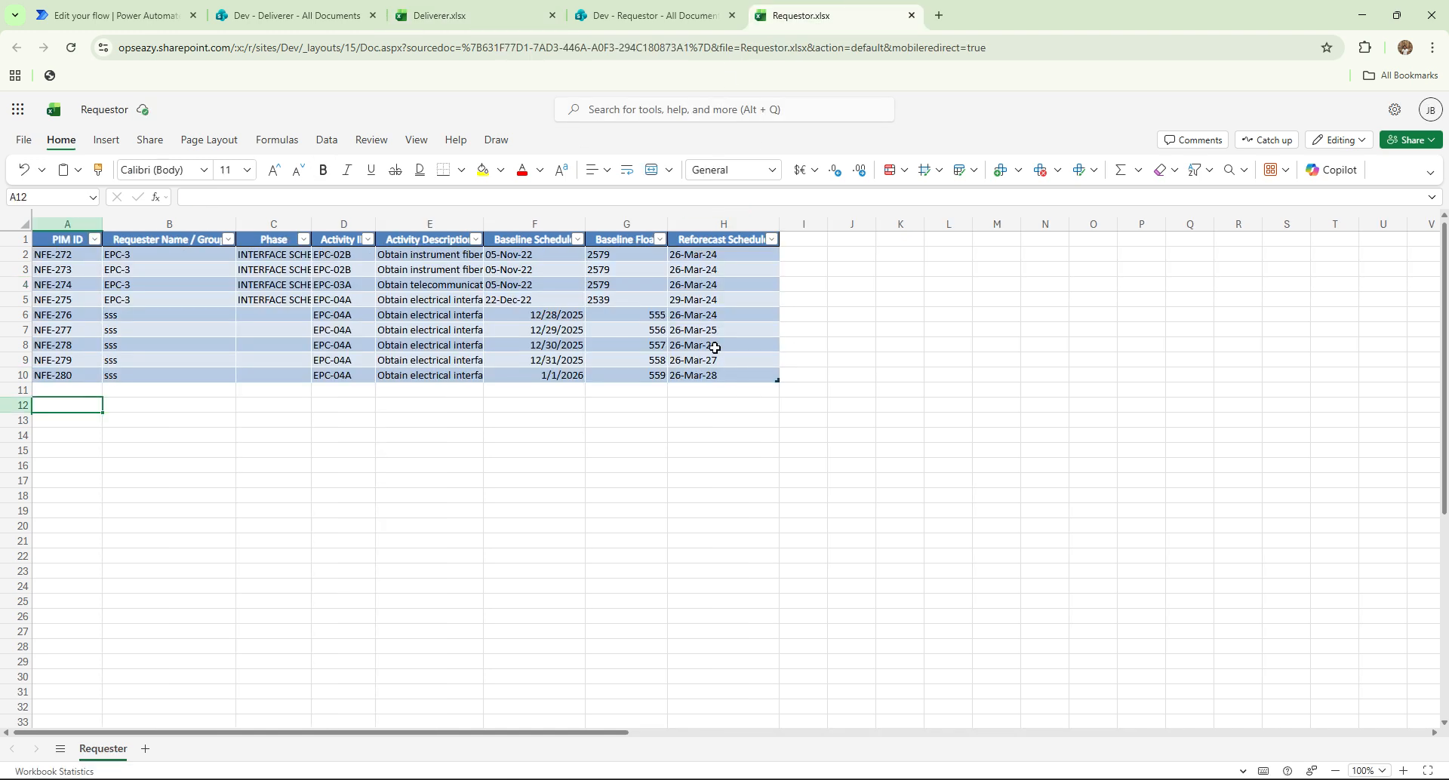
{"action": "left_click", "coordinate": [279, 7]}
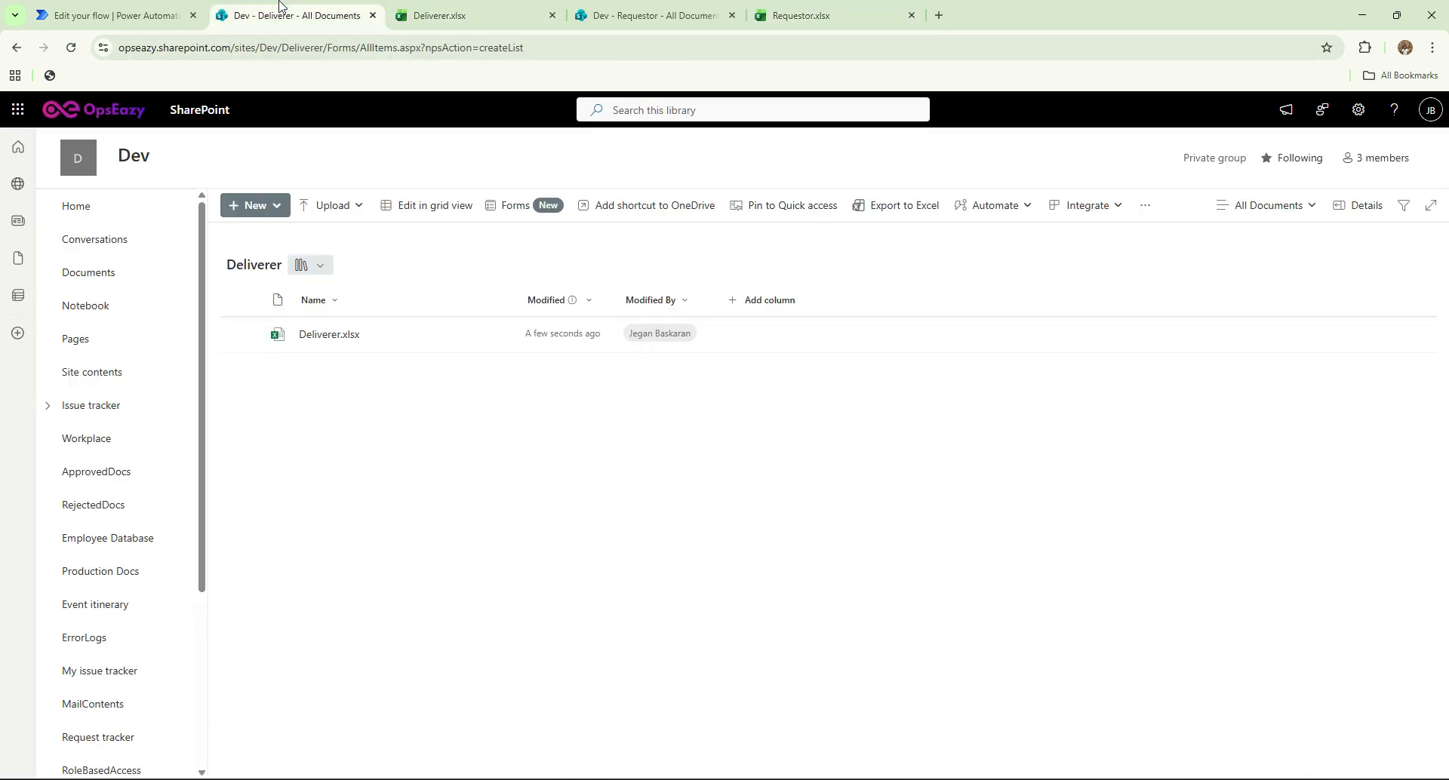
{"action": "left_click", "coordinate": [442, 15]}
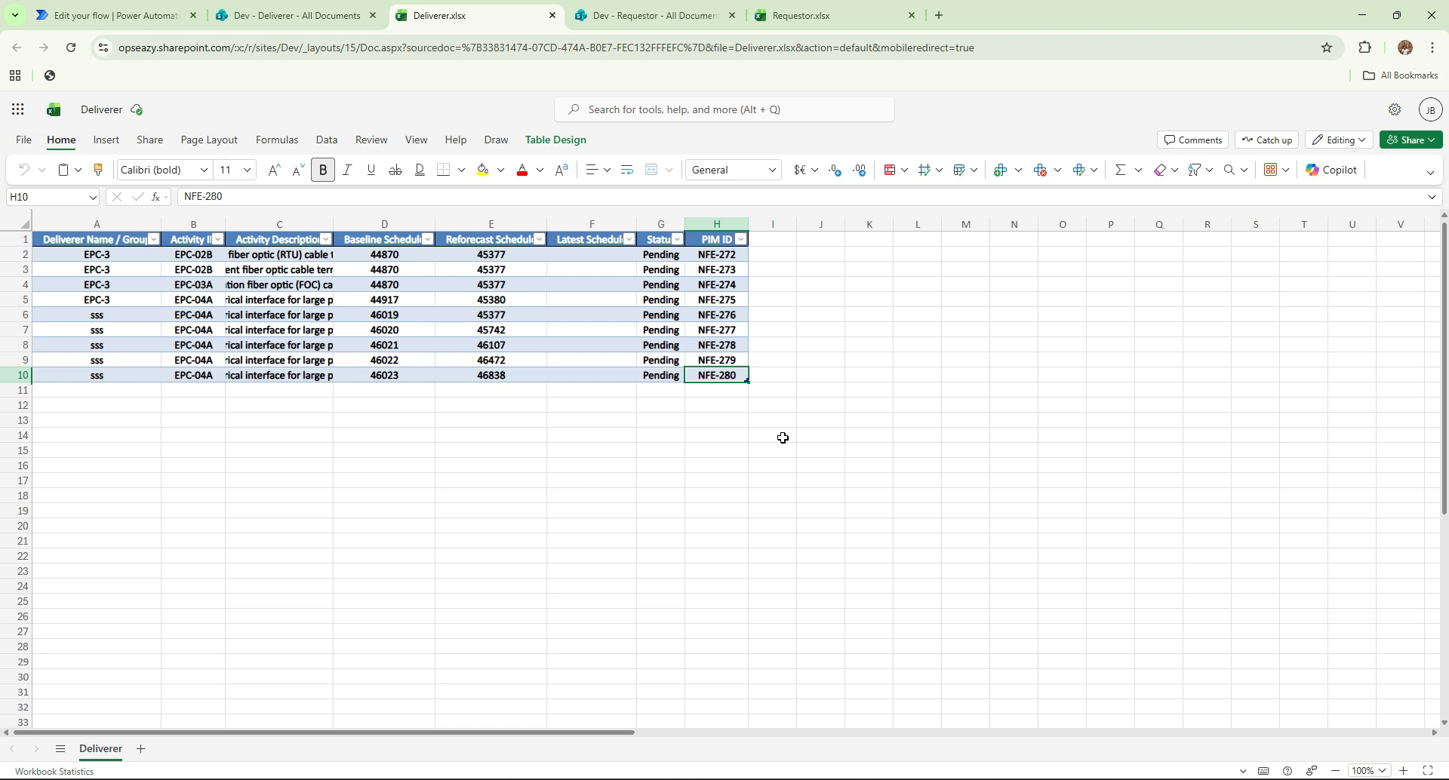